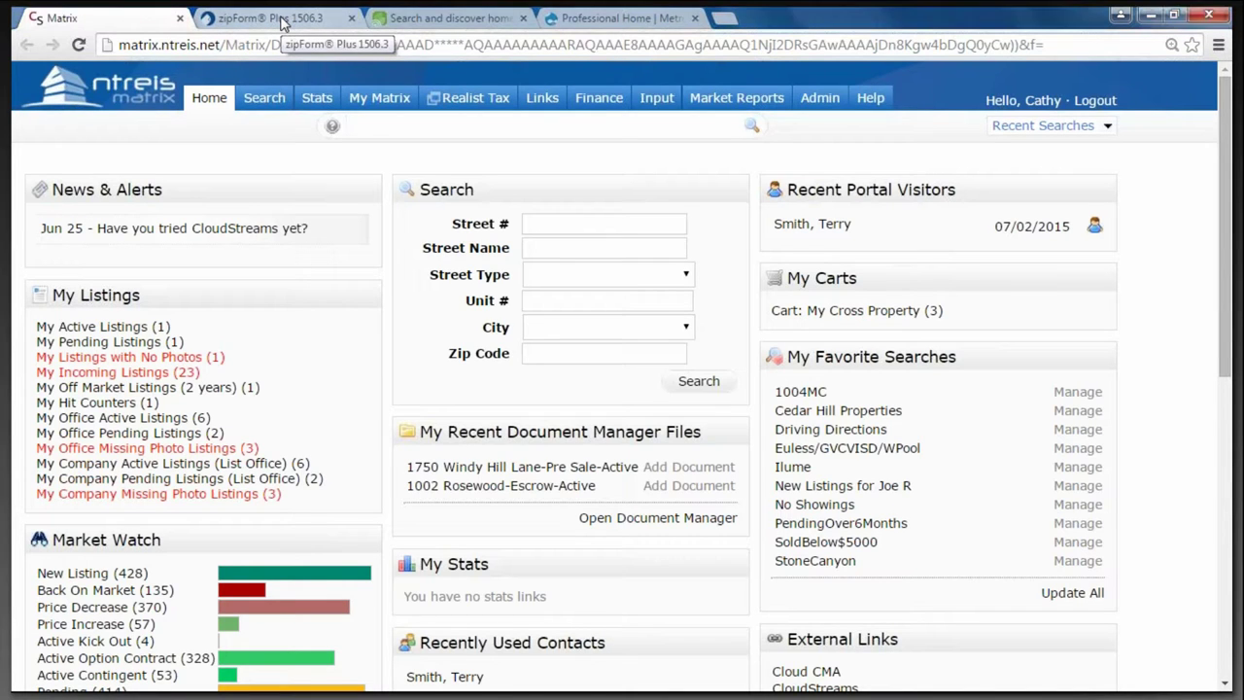
Step: Show the blank NTREIS Residential Data Input Form in zipForm Plus and scroll through its listing fields
left_click(281, 21)
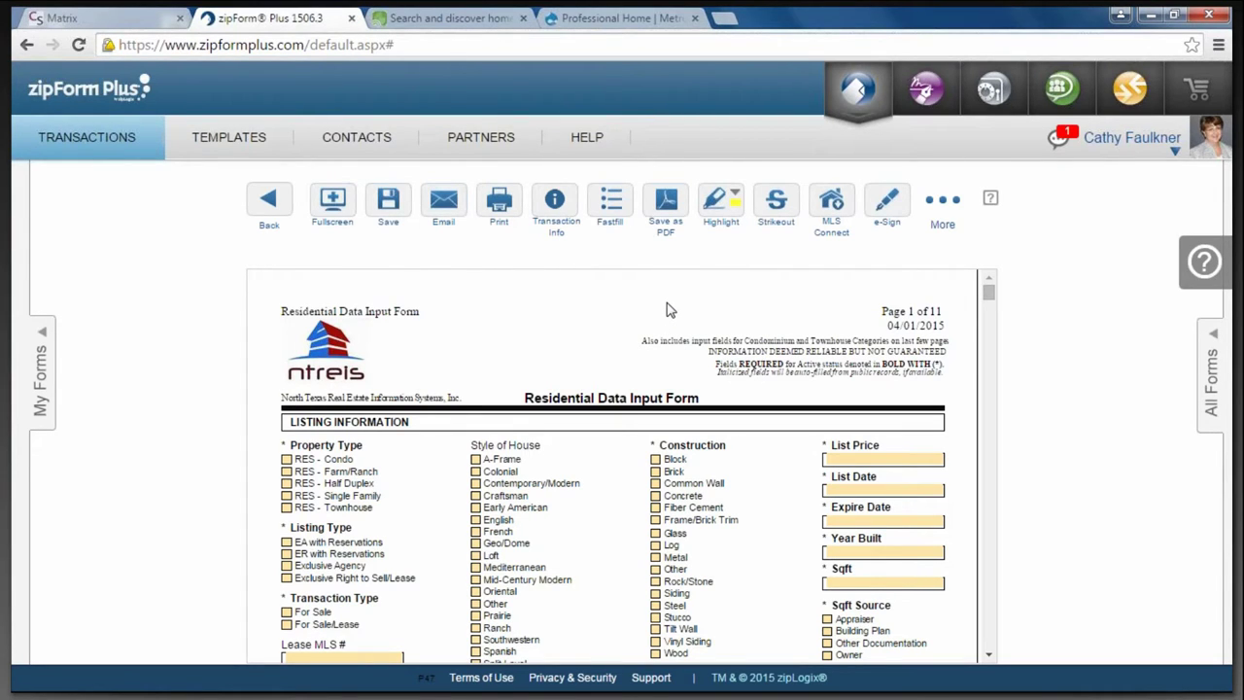
scroll(667, 310, "down", 1)
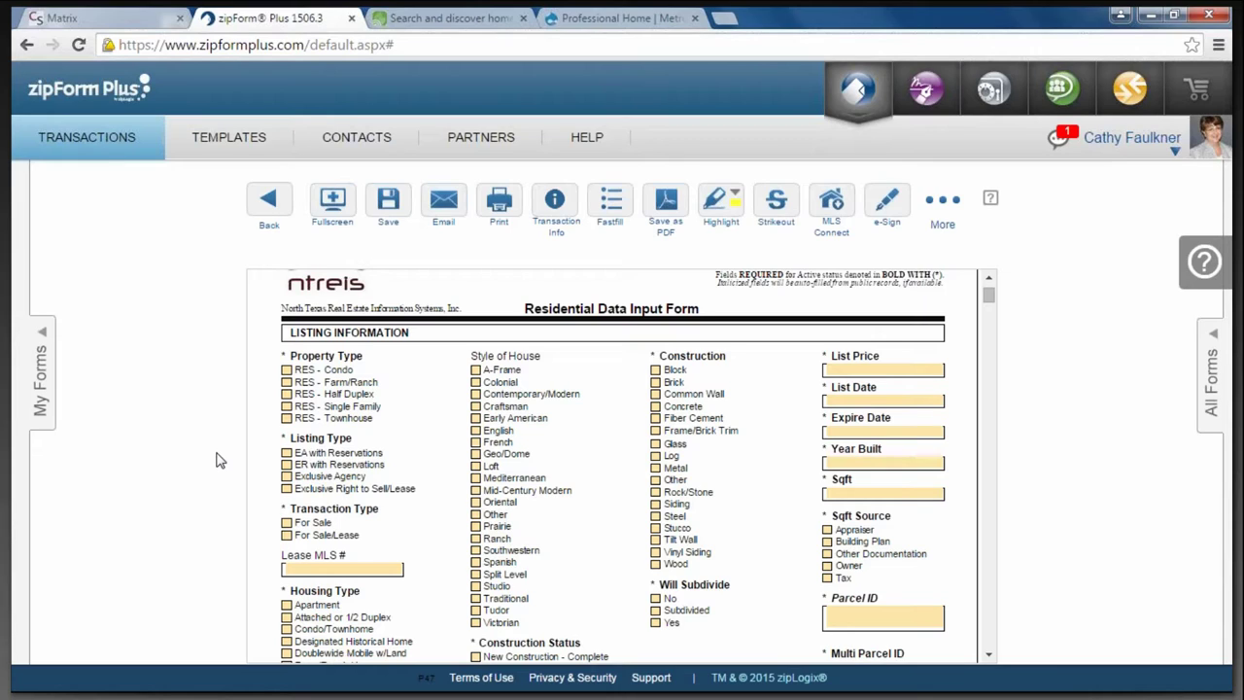
Step: Go back to the NTREIS Matrix home page in the Matrix browser tab
left_click(125, 22)
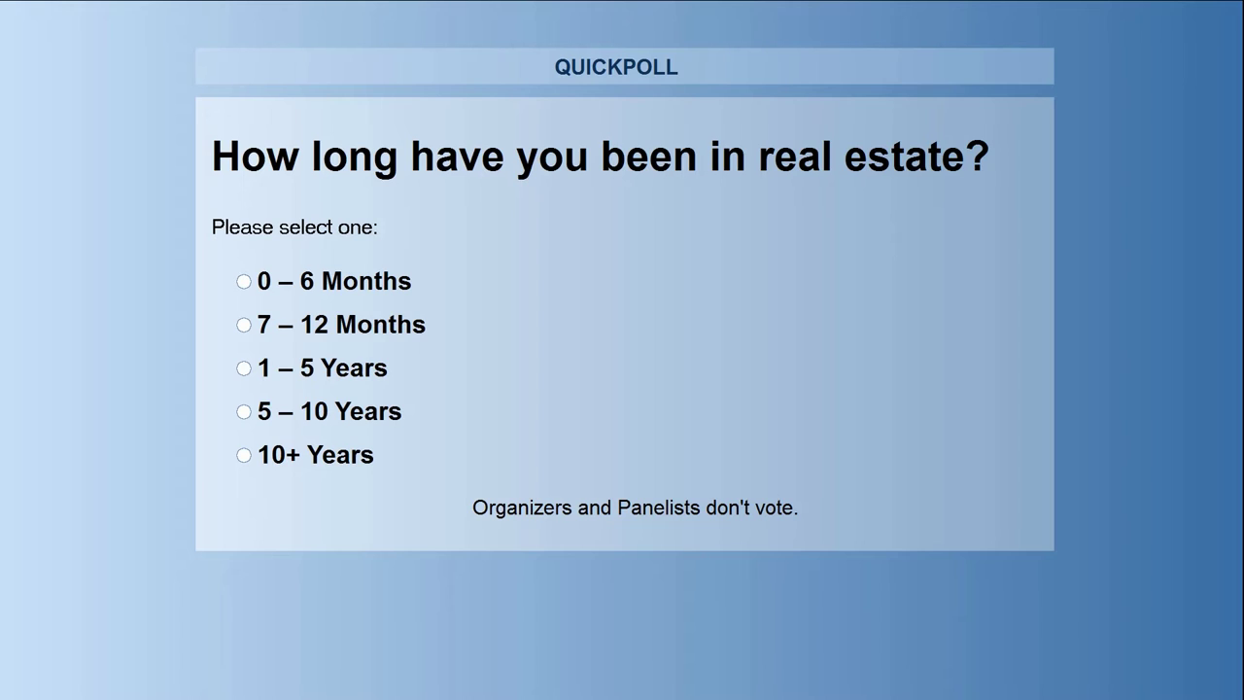
Step: Answer the time-in-real-estate QuickPoll with 10+ Years
left_click(244, 456)
left_click(244, 456)
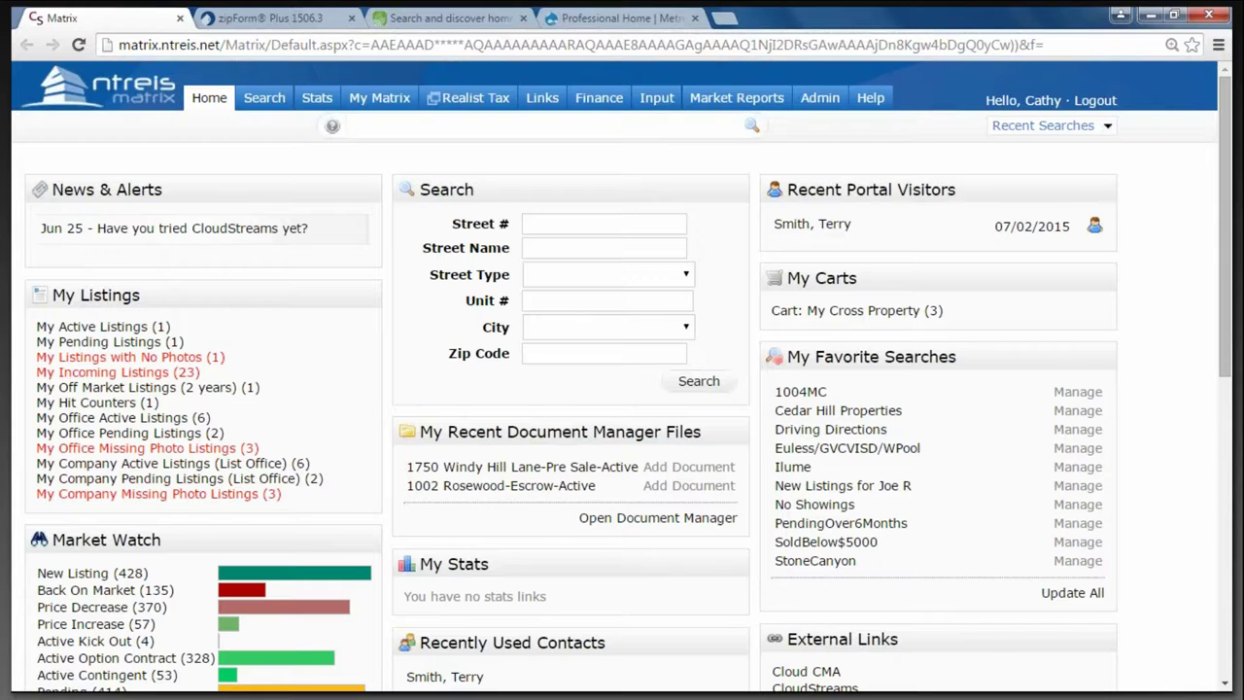
Step: Start a new listing from the Input tab to reach the Add New Listing form choices
left_click(656, 98)
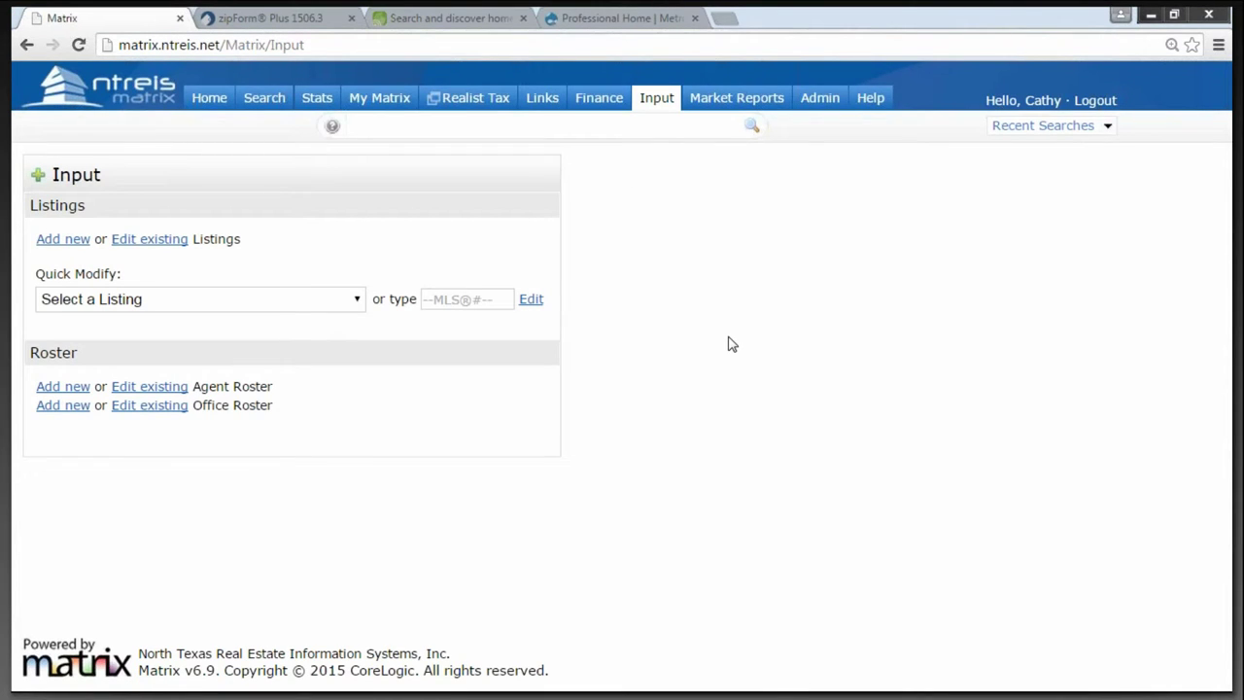
left_click(70, 246)
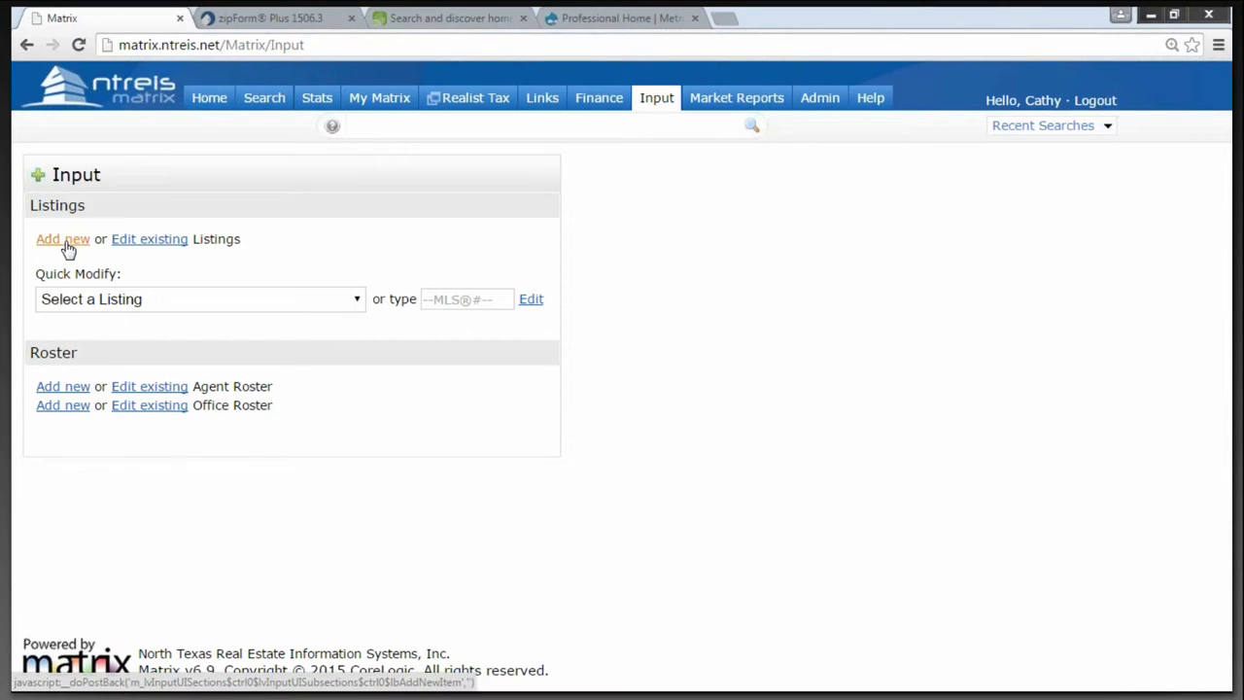
left_click(68, 247)
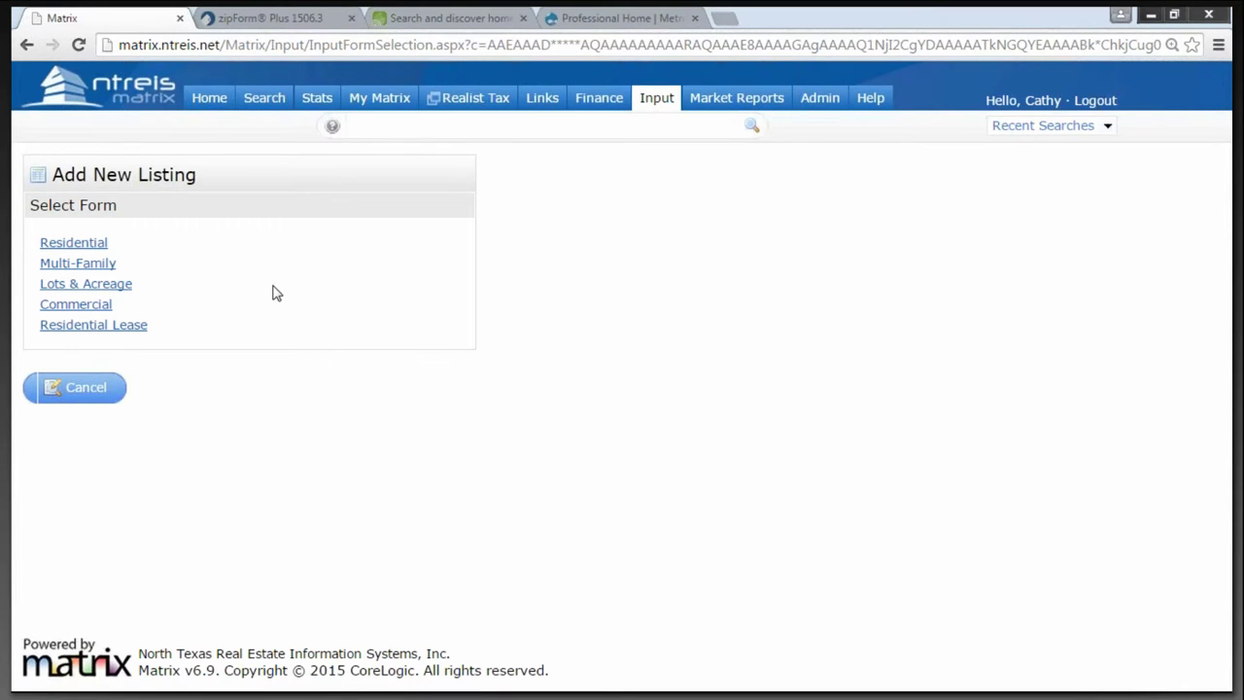
Step: Select the Residential form for the new listing and choose Fill from Existing Listing
left_click(90, 243)
left_click(92, 273)
left_click(75, 250)
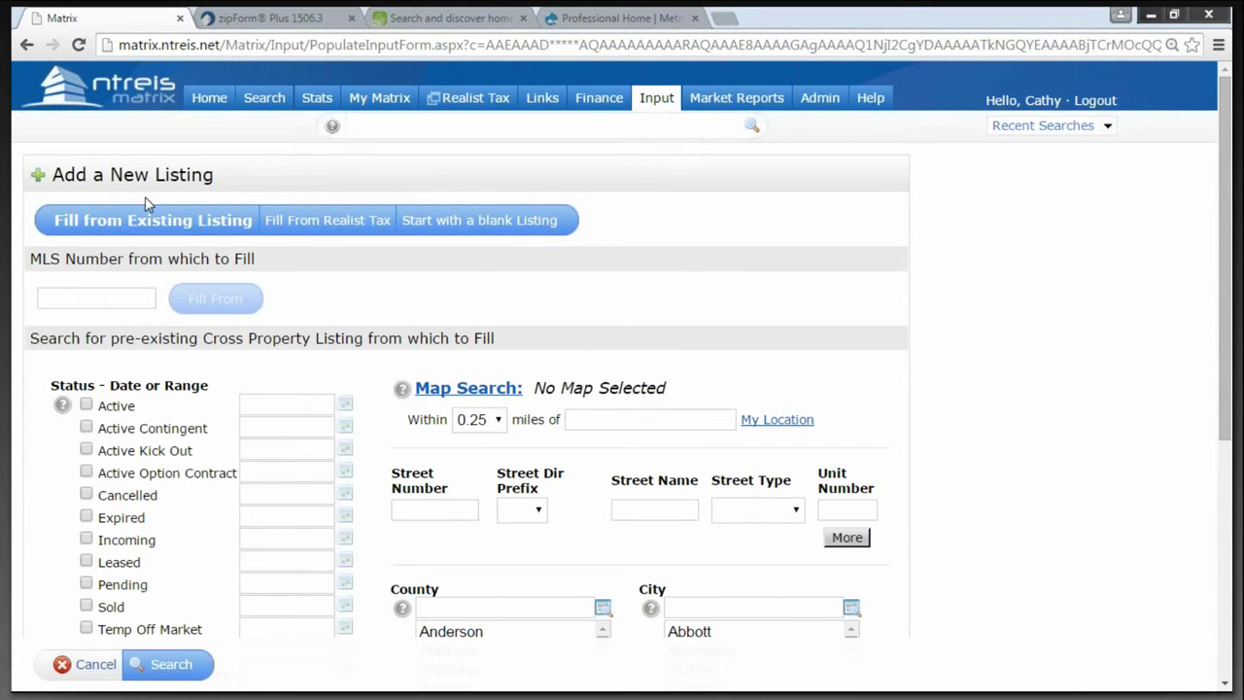
left_click(155, 225)
Step: Pre-fill the new listing from a Realist Tax record instead of an MLS number
left_click(79, 299)
left_click(321, 221)
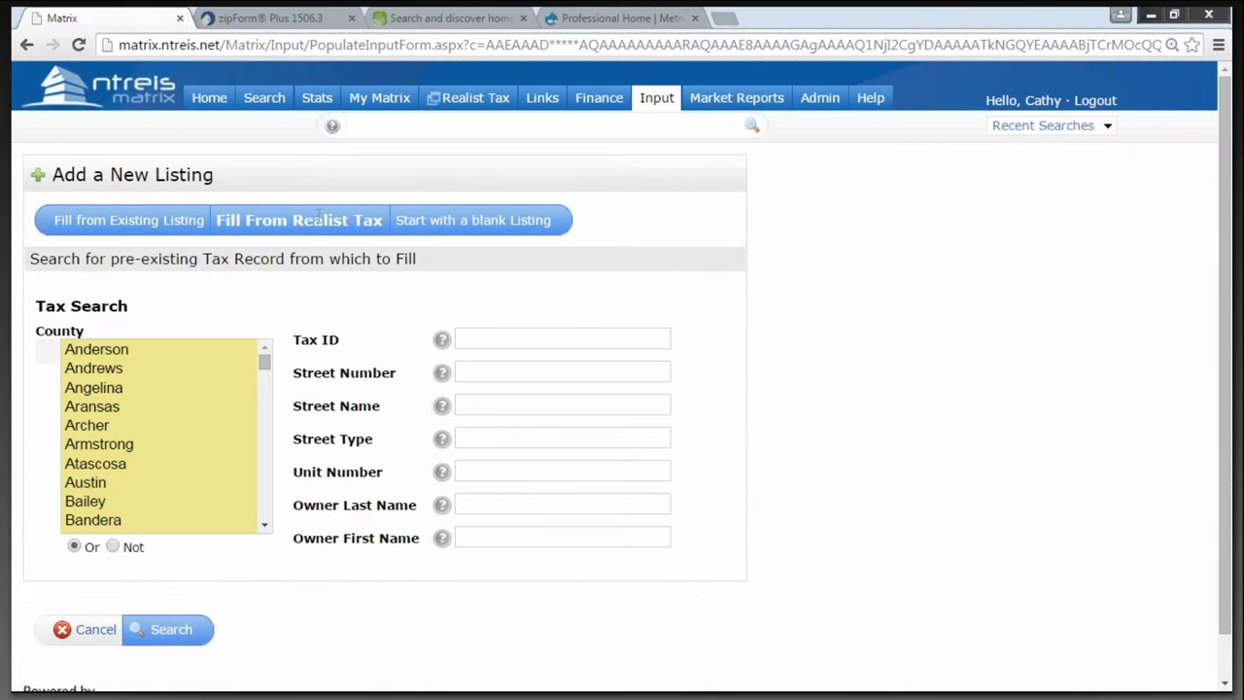
left_click(514, 226)
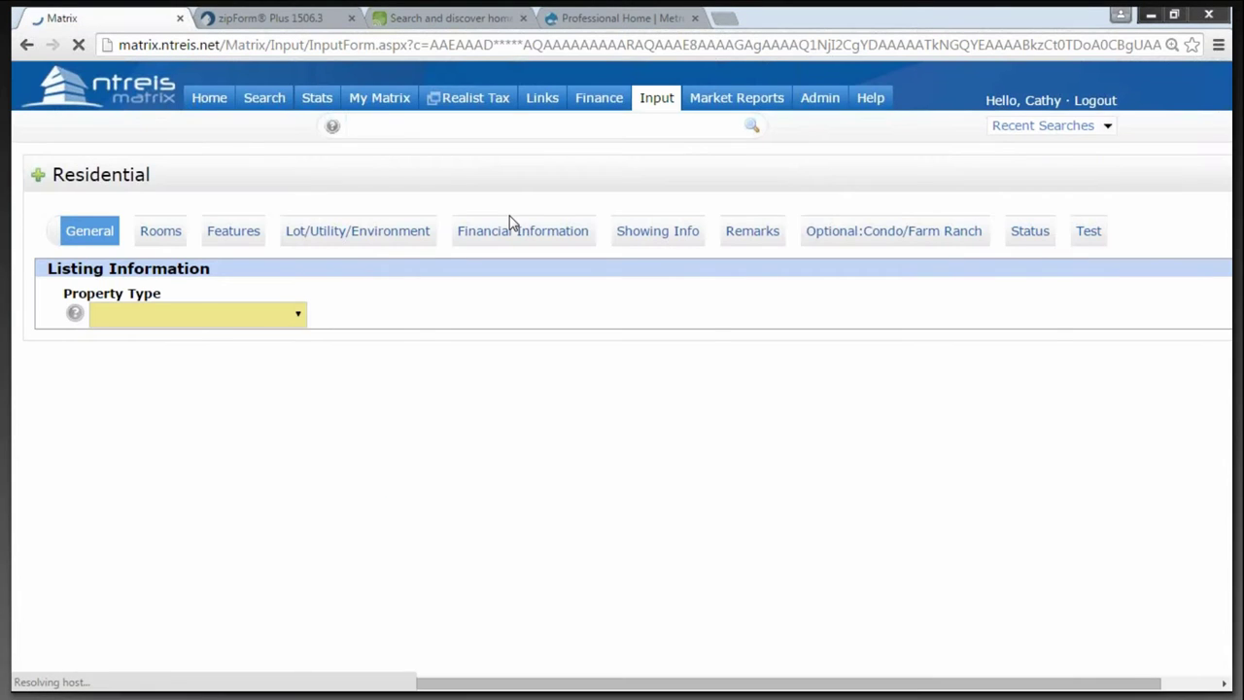
left_click(27, 44)
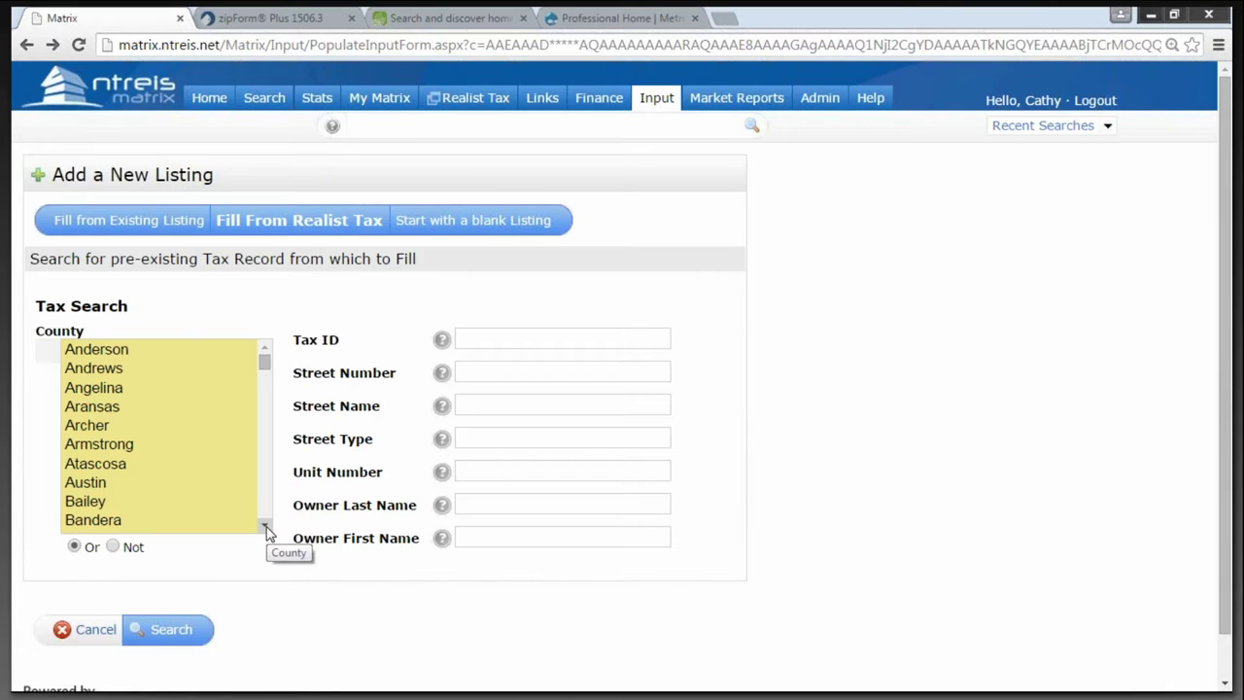
Step: Search Tarrant County Realist Tax records for street number 123 and street name main
left_click(86, 524)
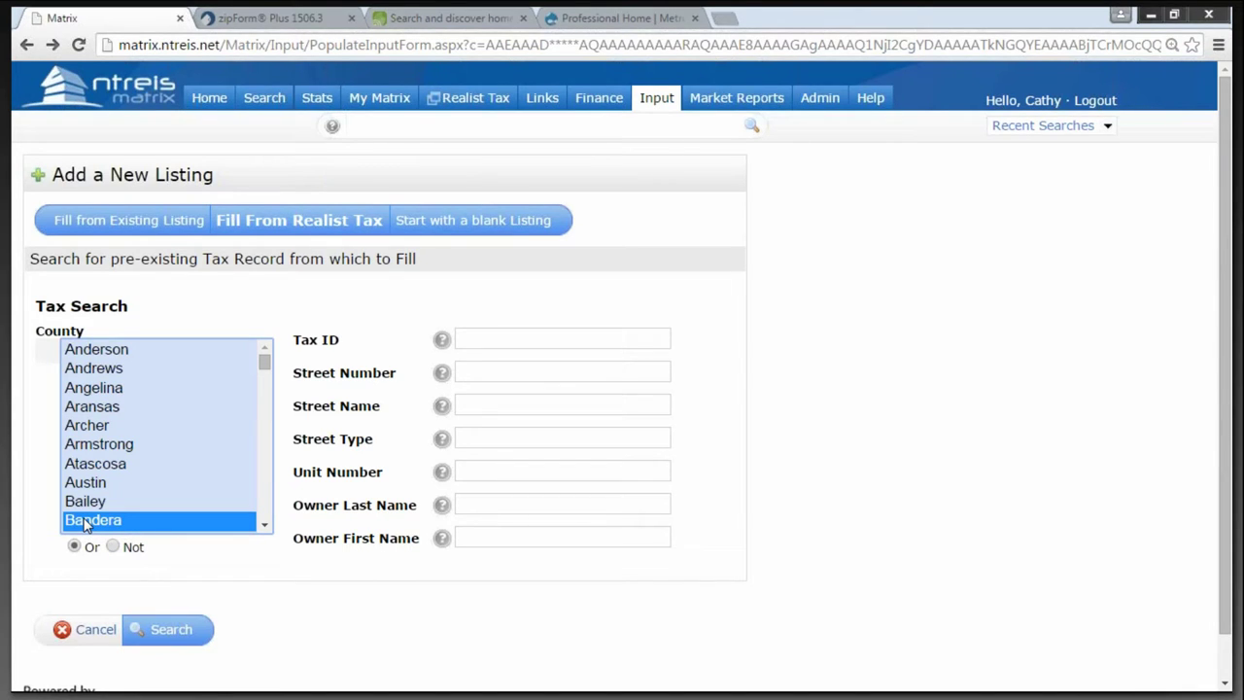
key("t")
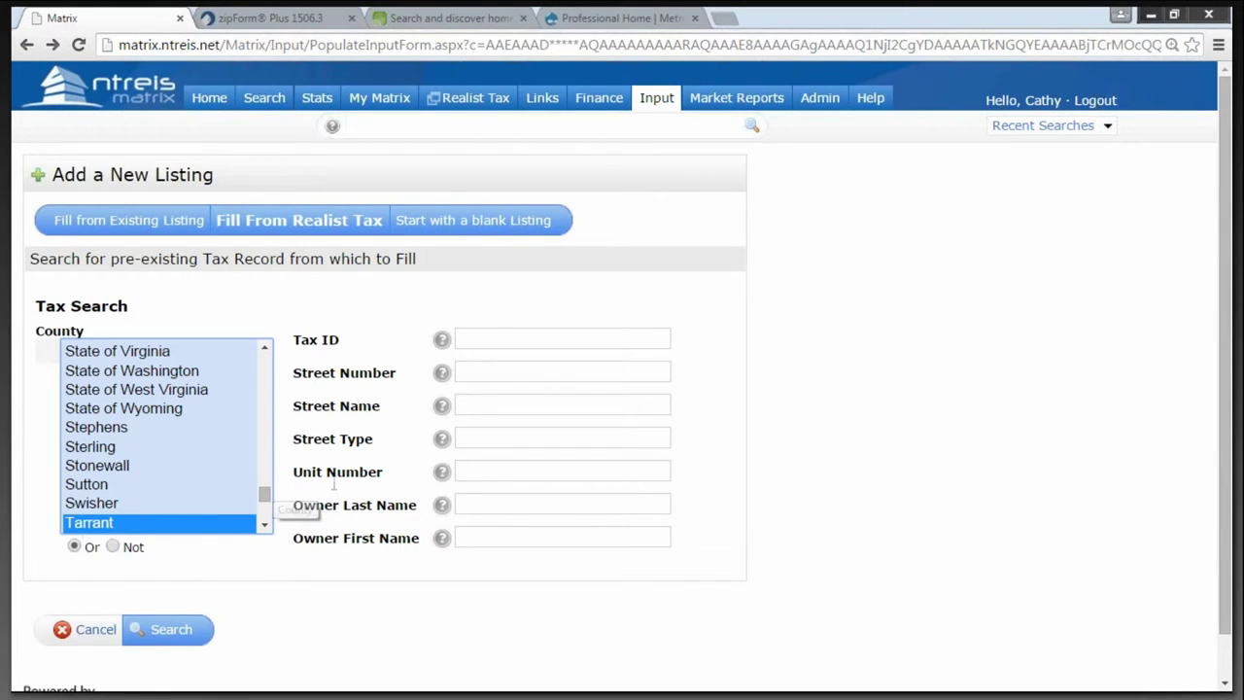
left_click(505, 372)
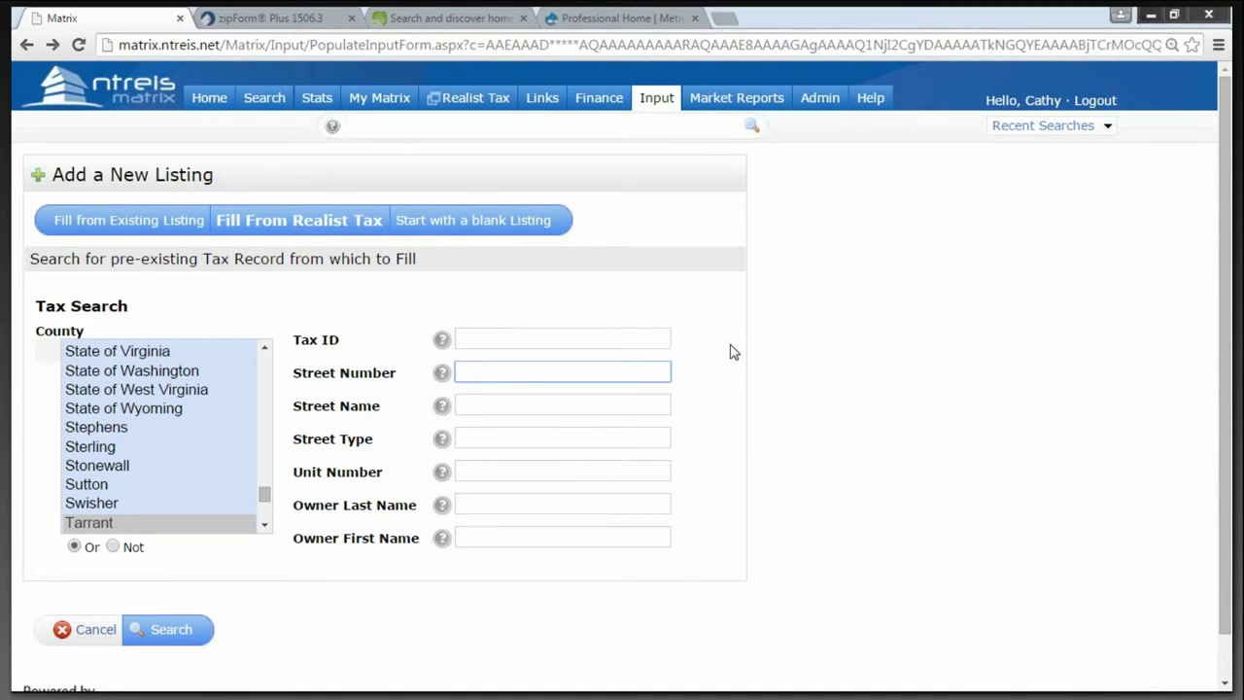
type("12")
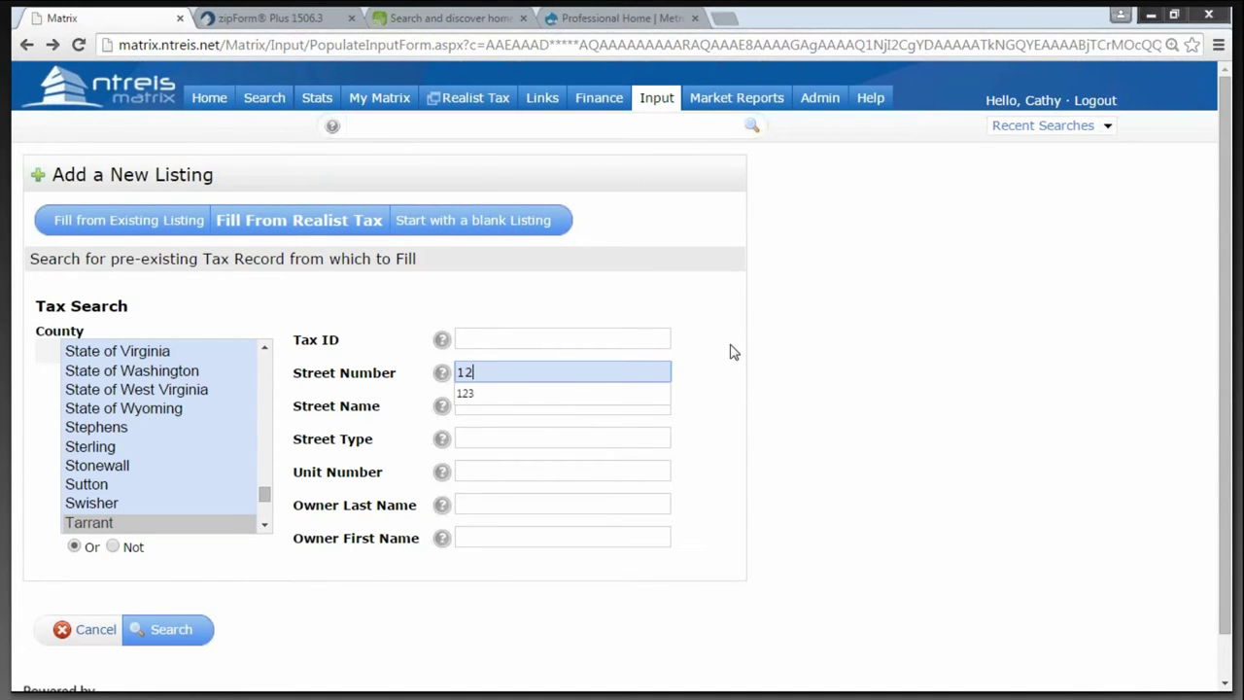
type("3")
left_click(522, 406)
type("main")
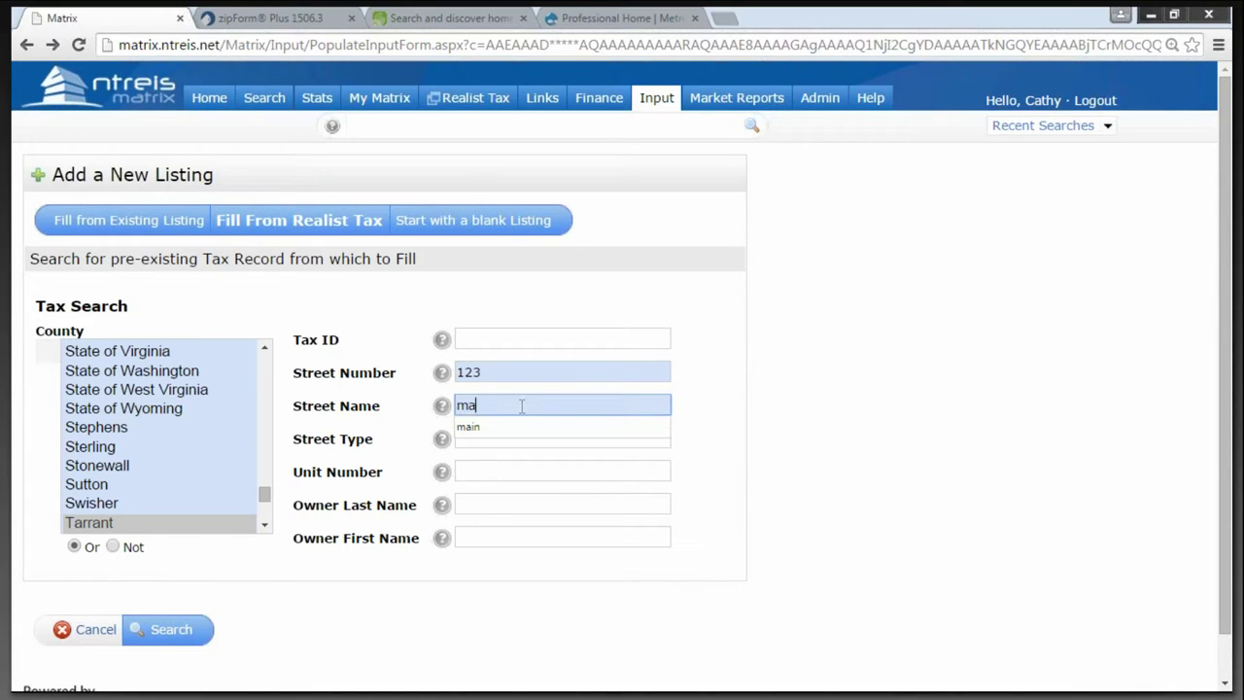
left_click(171, 632)
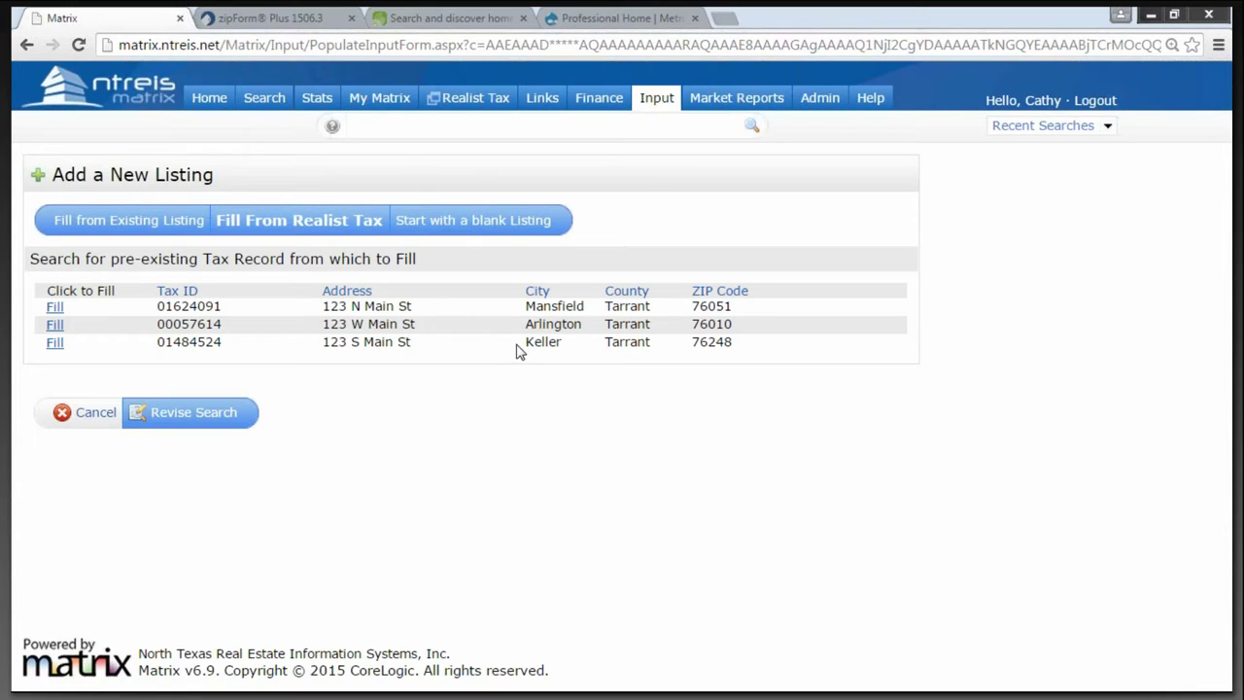
left_click(55, 347)
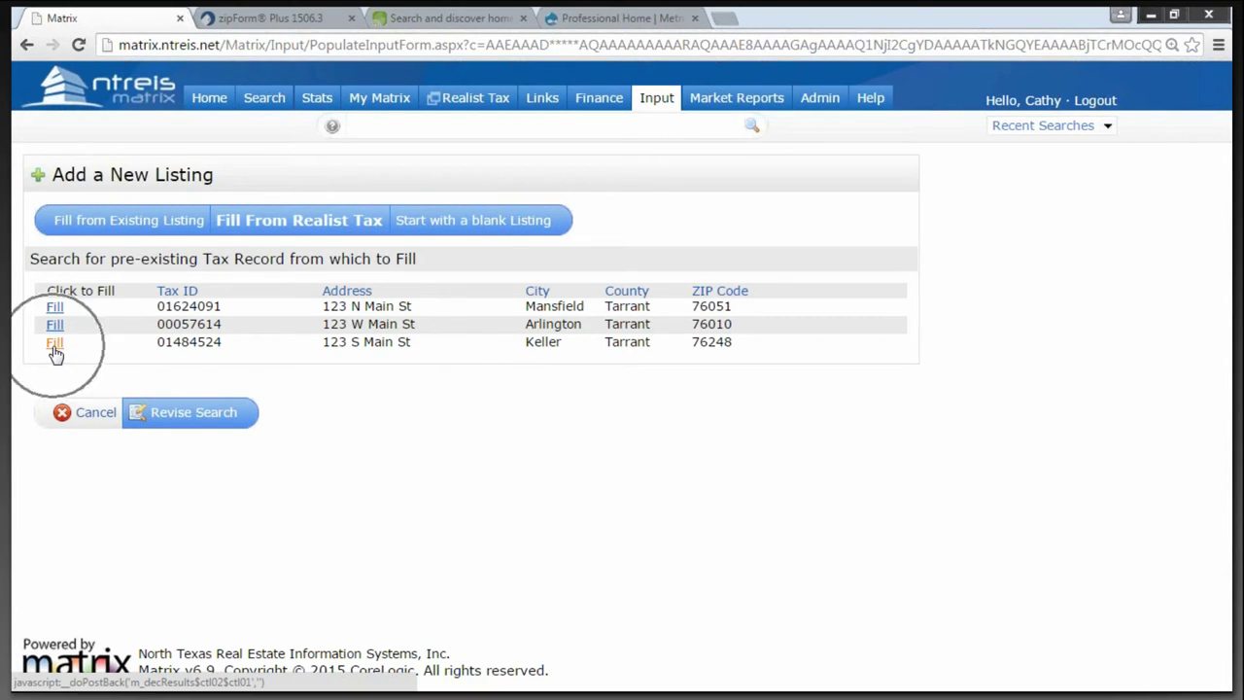
left_click(54, 346)
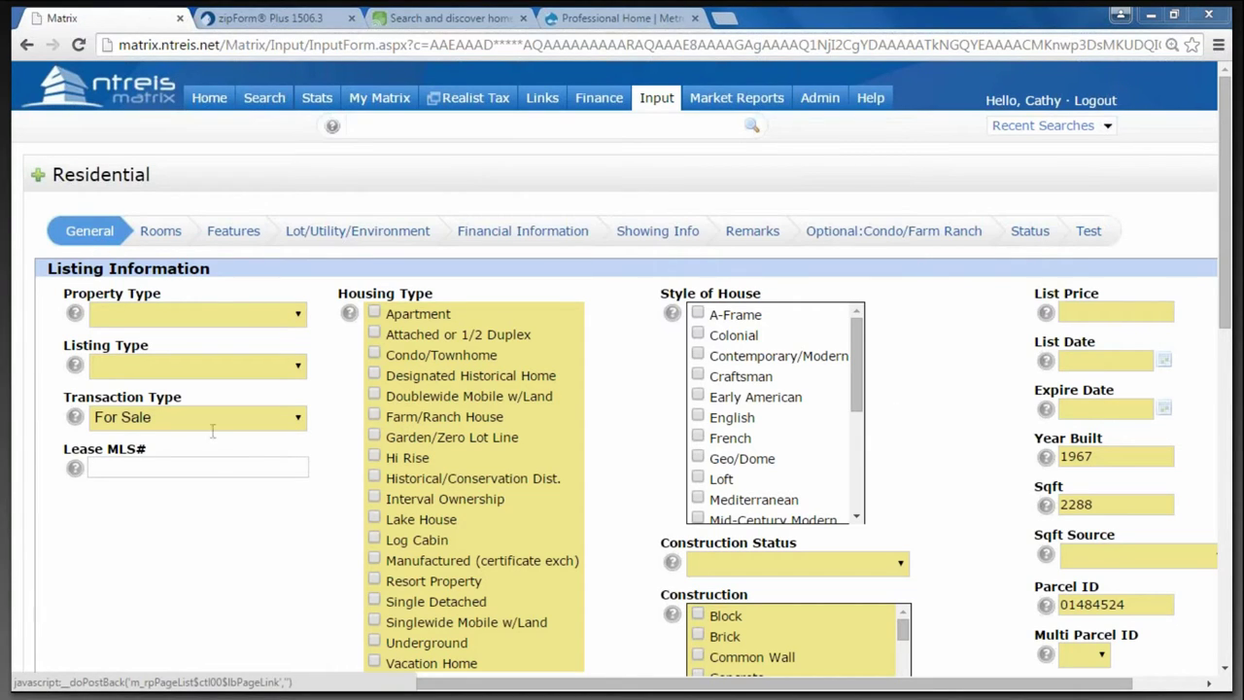
scroll(239, 503, "down", 6)
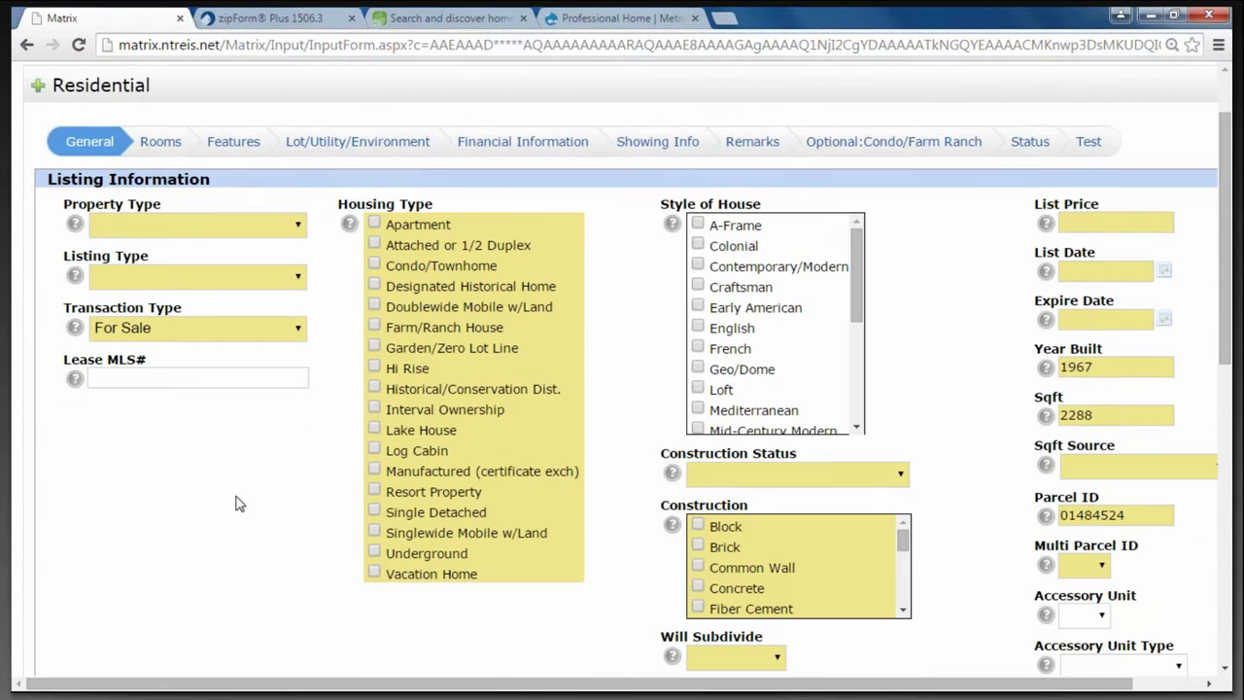
scroll(239, 503, "down", 2)
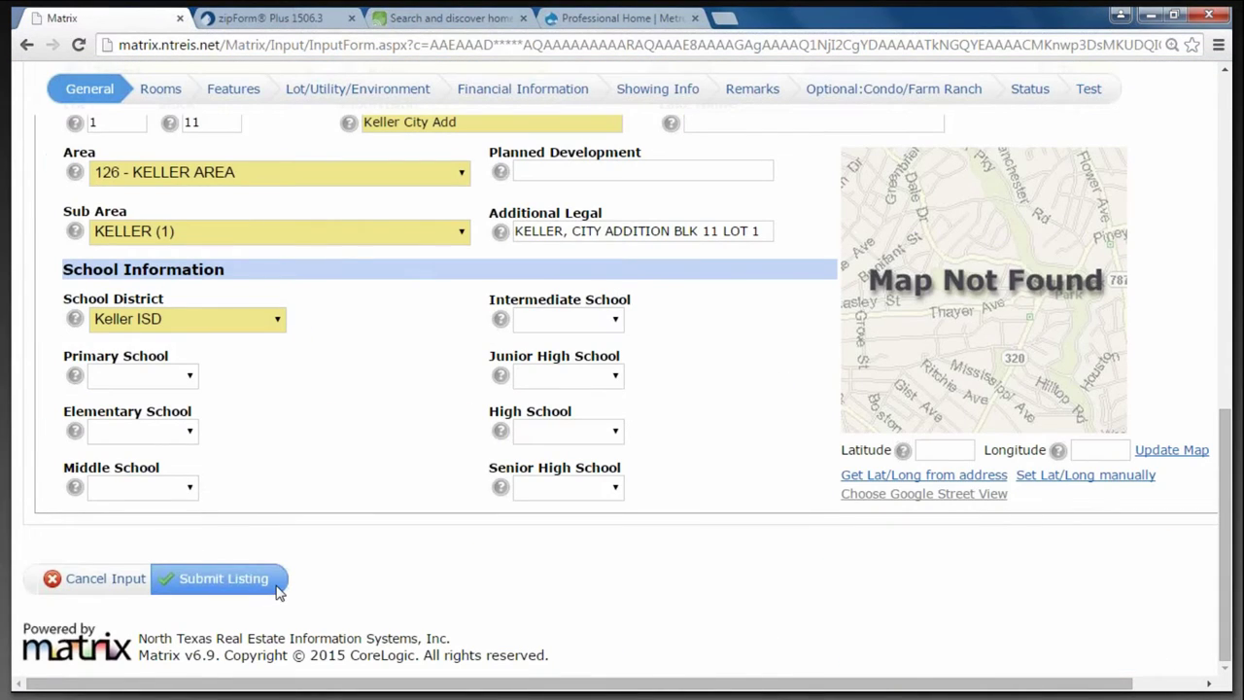
scroll(279, 591, "up", 8)
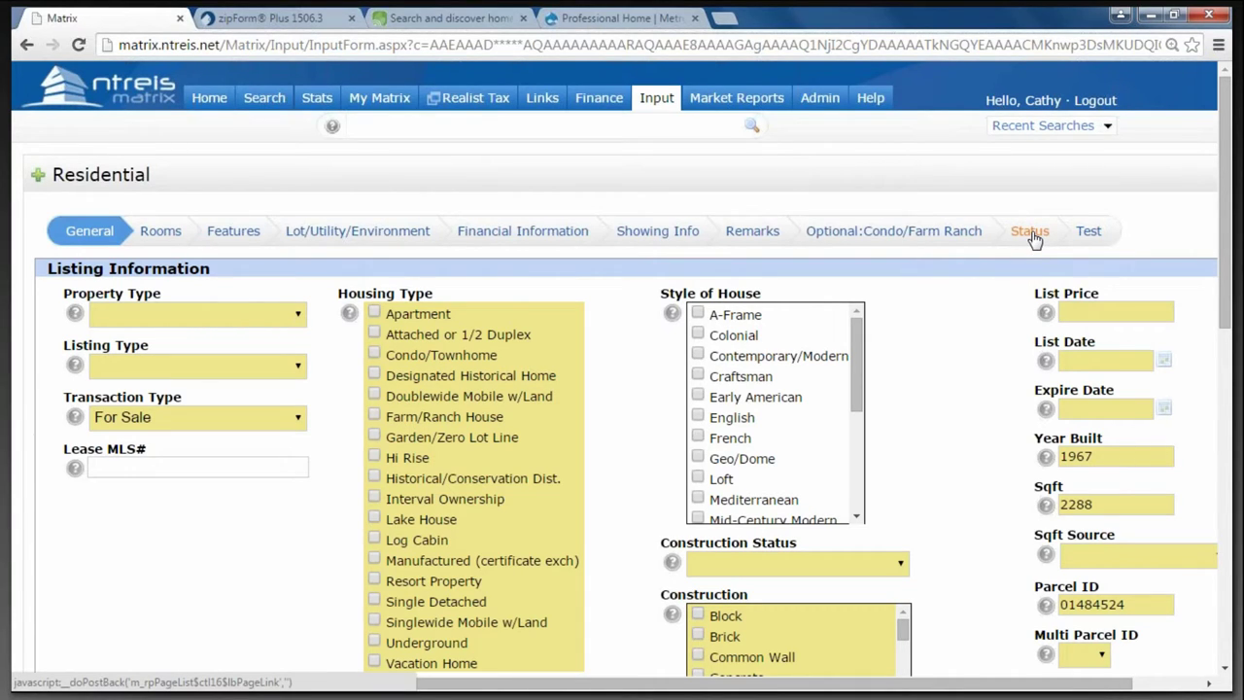
Step: Set the listing's status to Active on the Status tab, then return to the General tab
left_click(1034, 235)
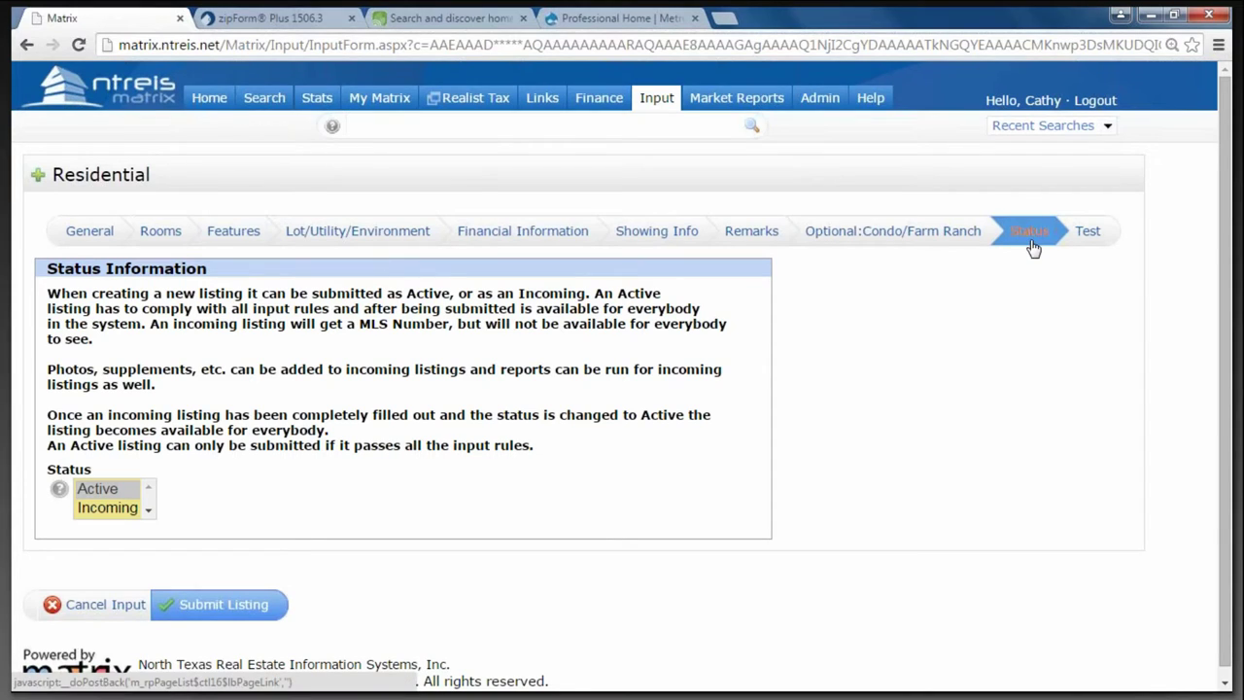
left_click(88, 508)
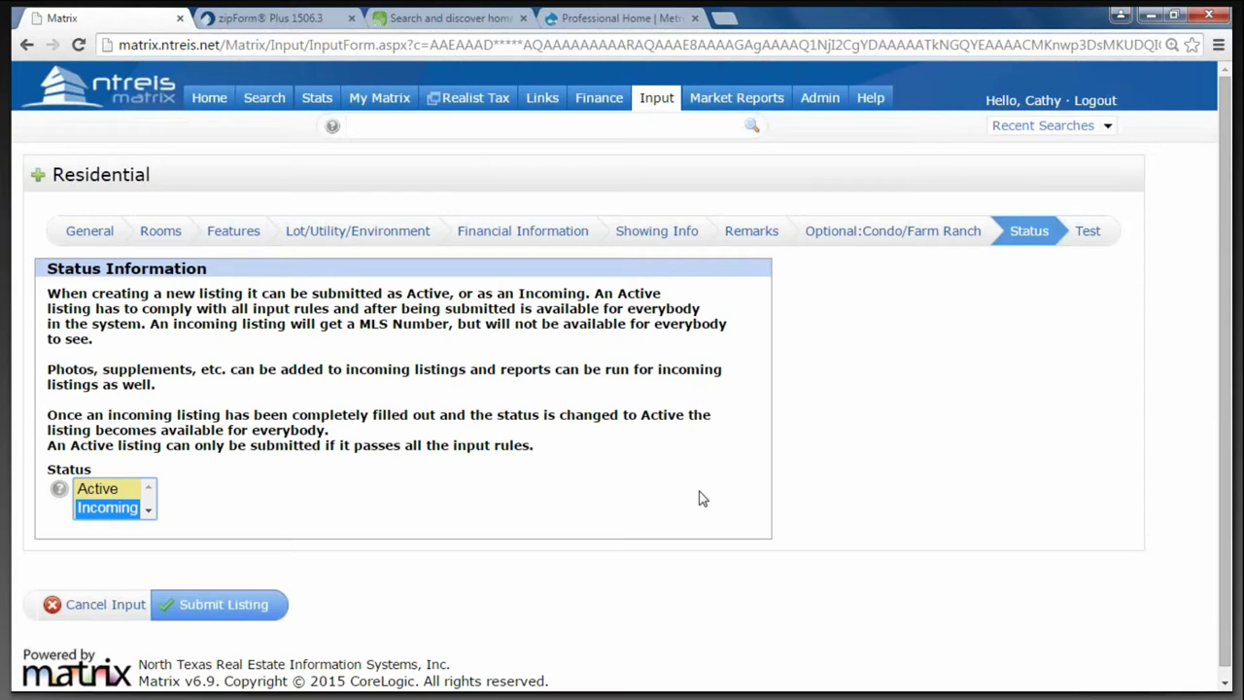
left_click(117, 489)
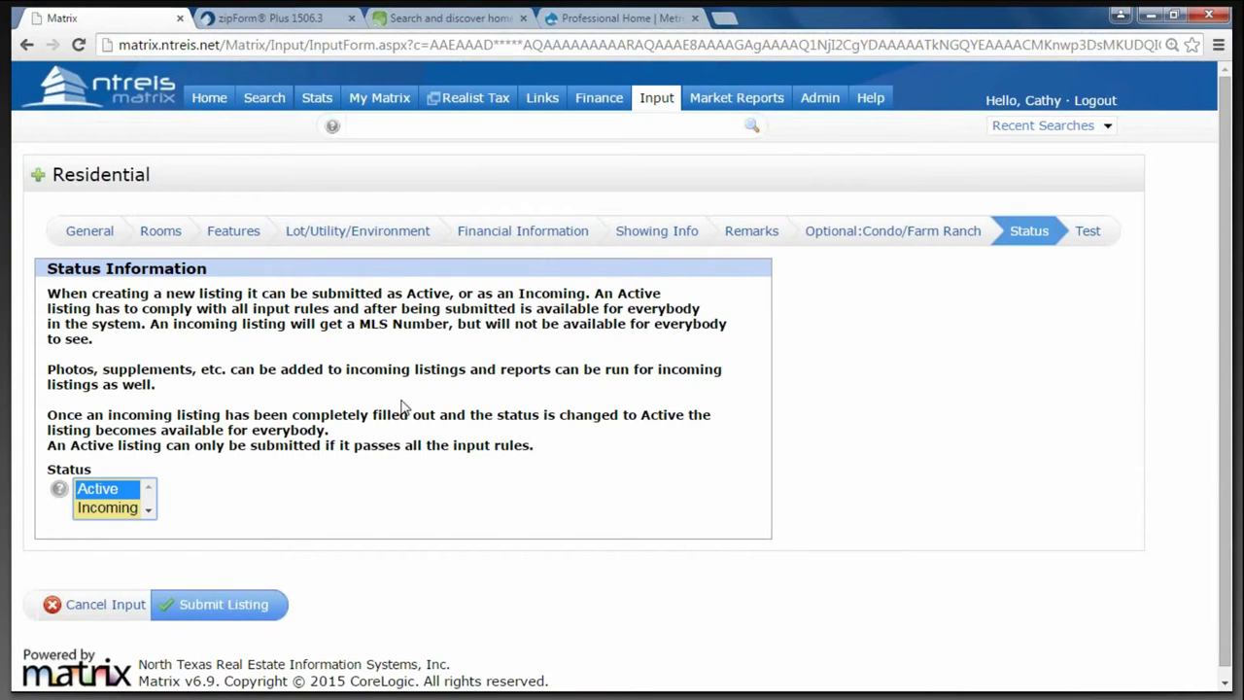
left_click(102, 240)
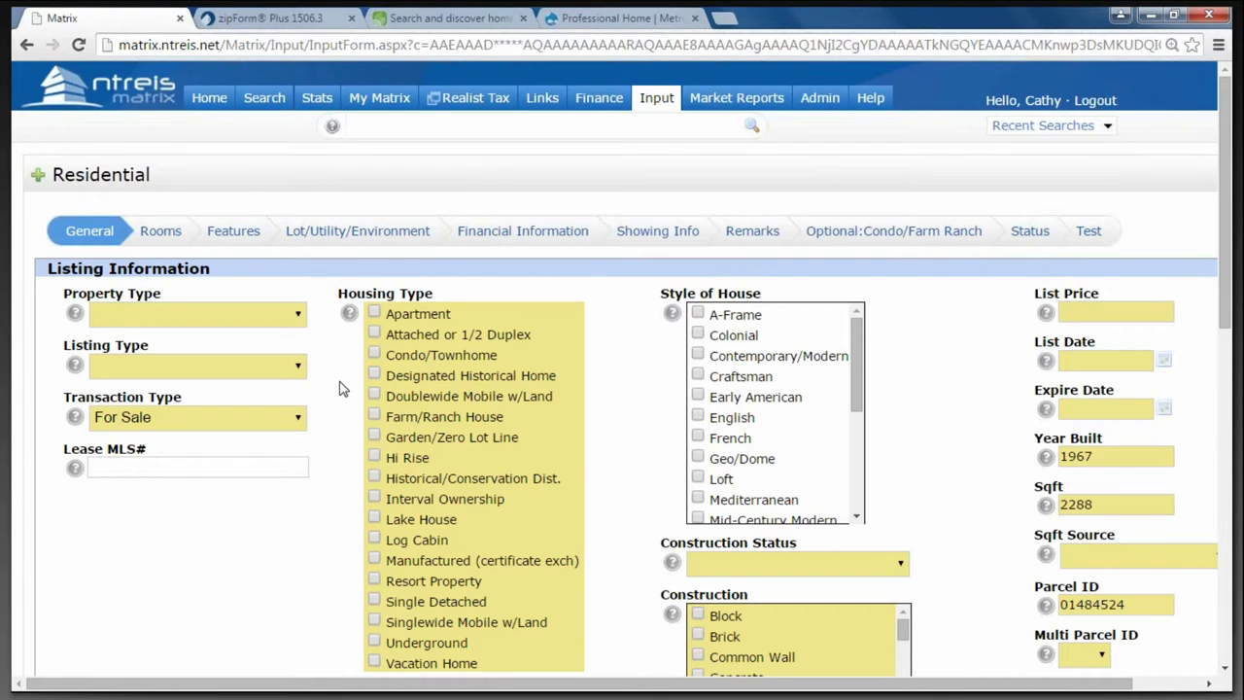
Step: Open the Property Type dropdown to list the RES property types
left_click(299, 321)
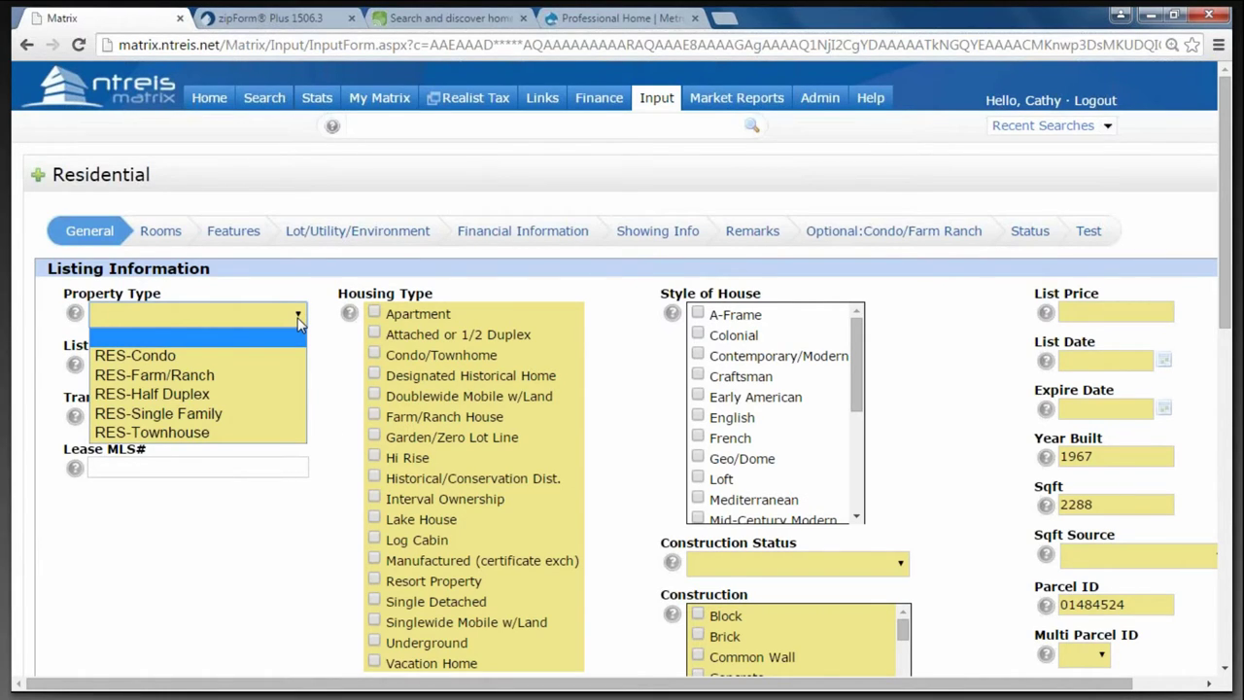
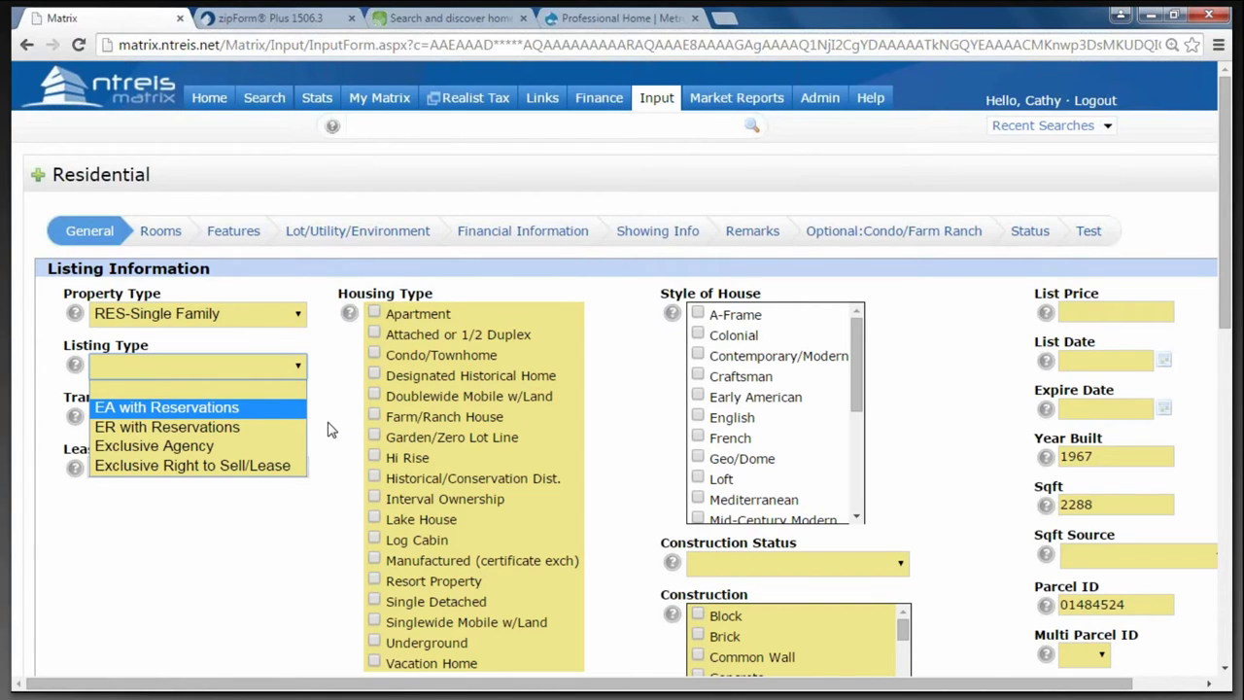
Step: Set Listing Type to Exclusive Right to Sell/Lease and keep Transaction Type as For Sale
left_click(327, 429)
left_click(299, 368)
left_click(277, 466)
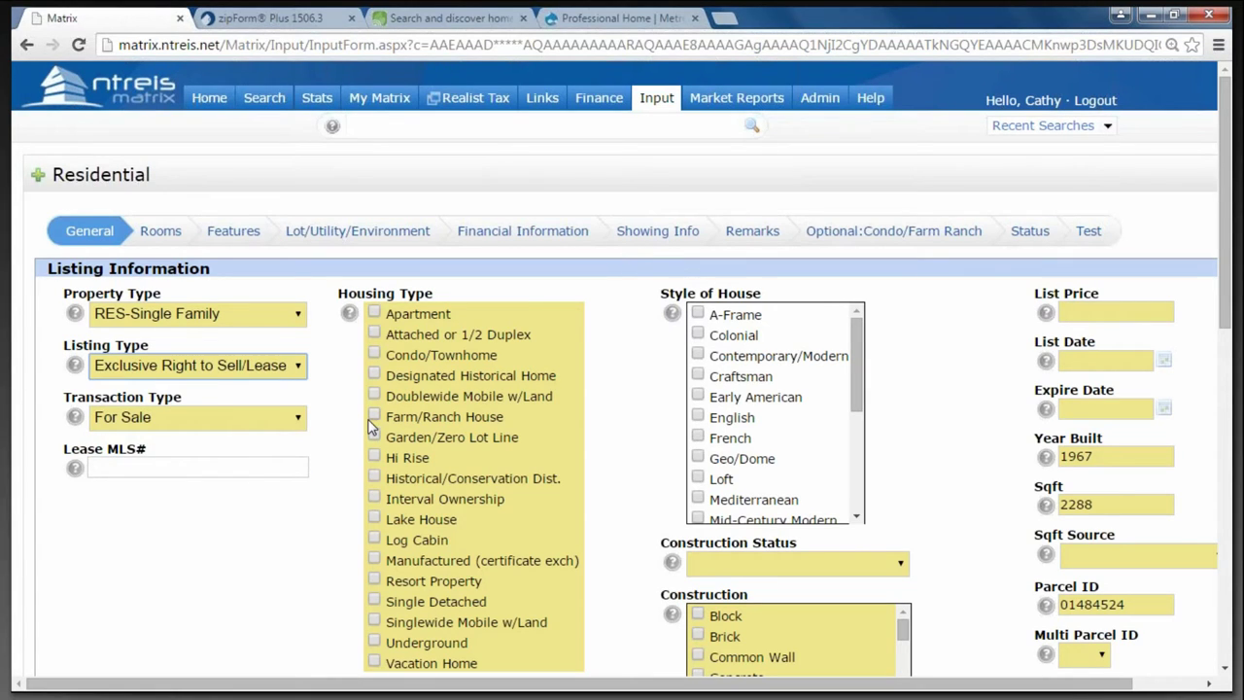
left_click(299, 419)
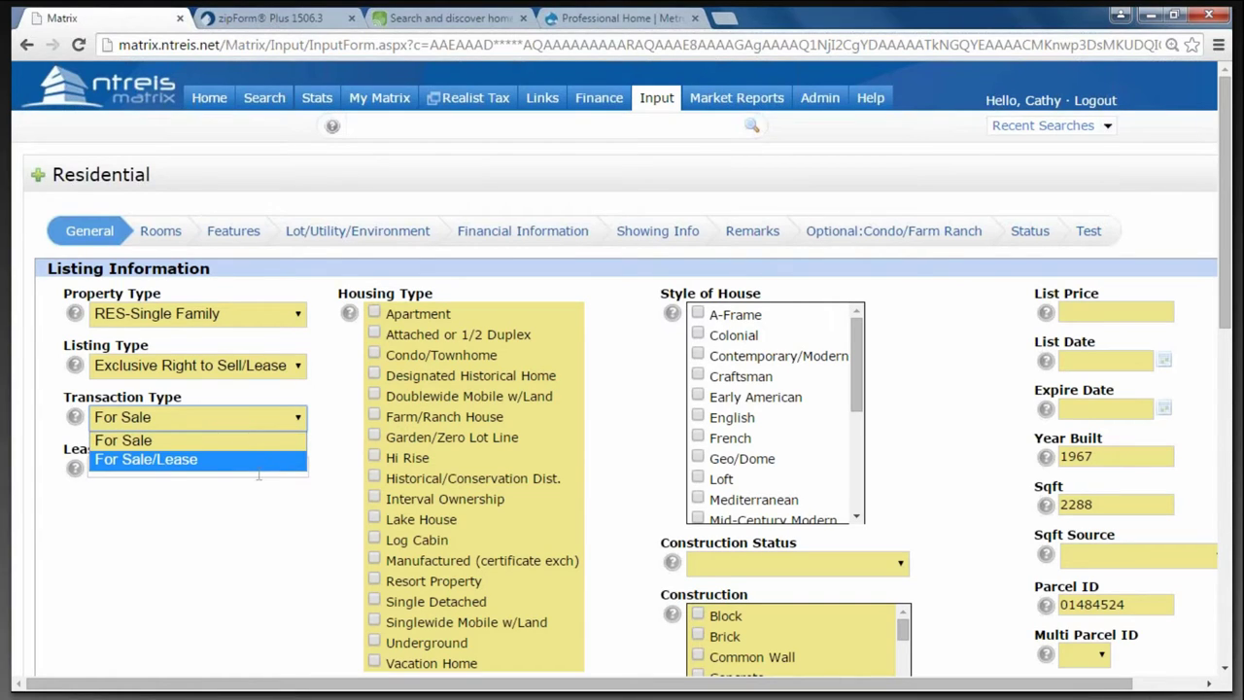
left_click(333, 434)
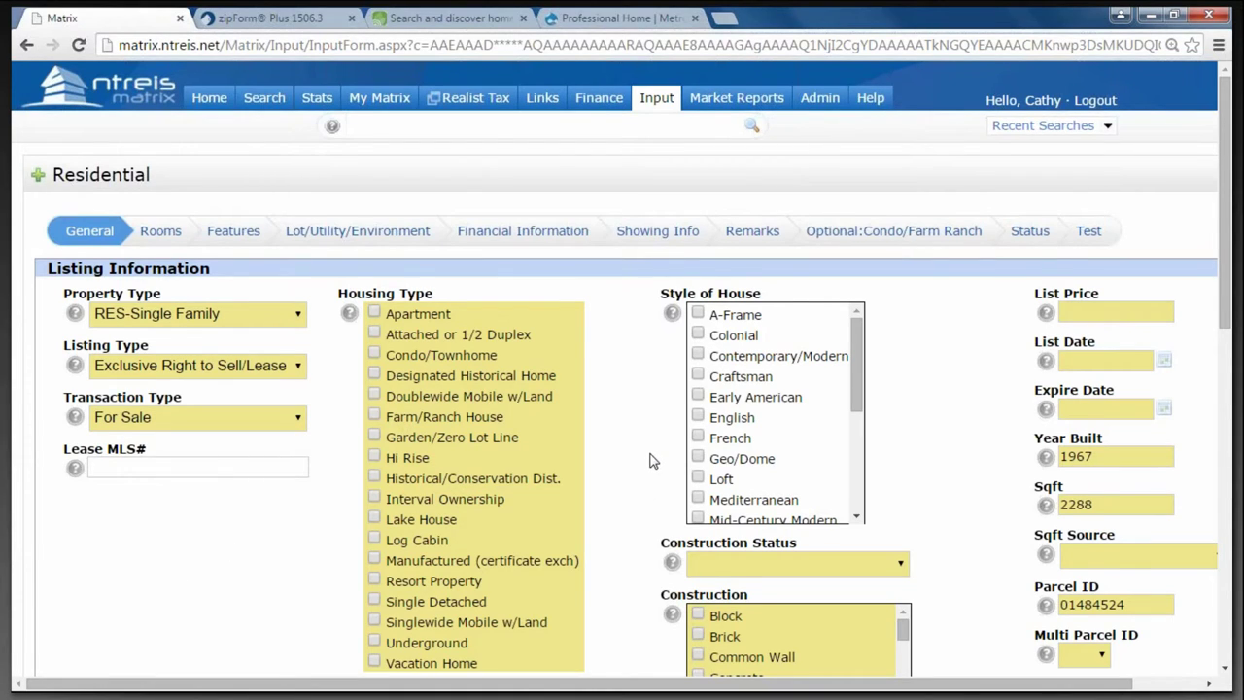
scroll(652, 458, "down", 1)
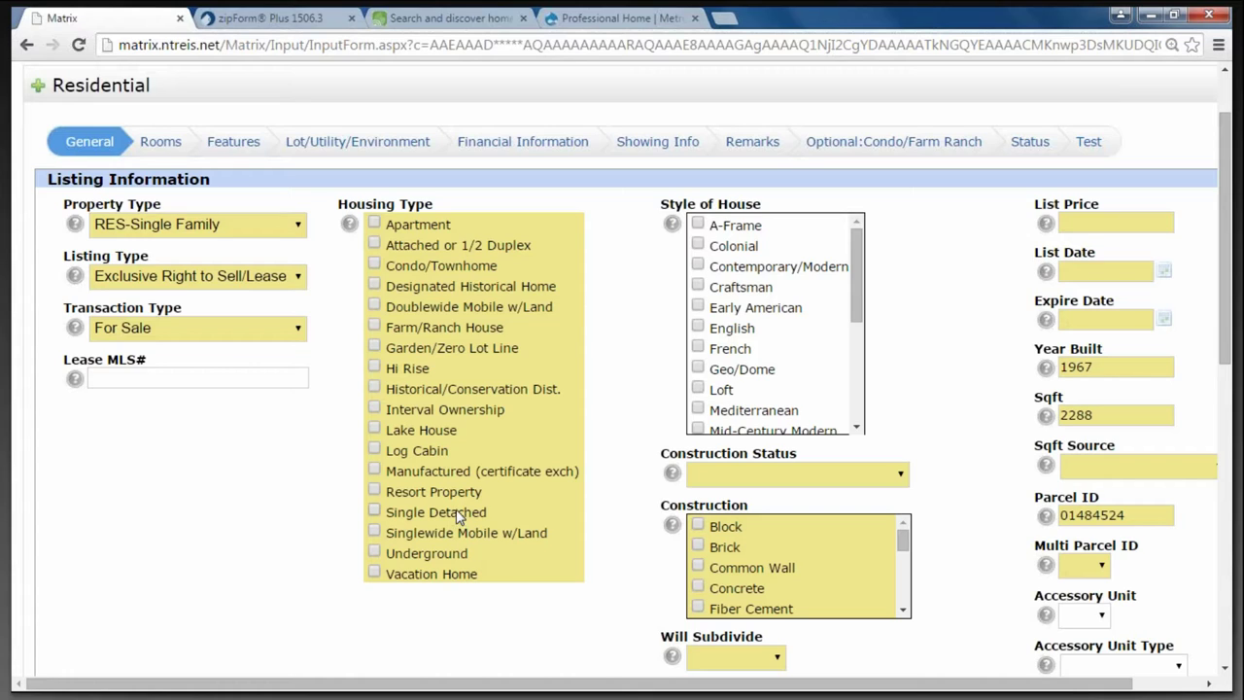
Step: Check Single Detached as the housing type and Contemporary/Modern as the house style
left_click(375, 512)
left_click(698, 268)
left_click_drag(859, 304, 900, 320)
left_click(901, 477)
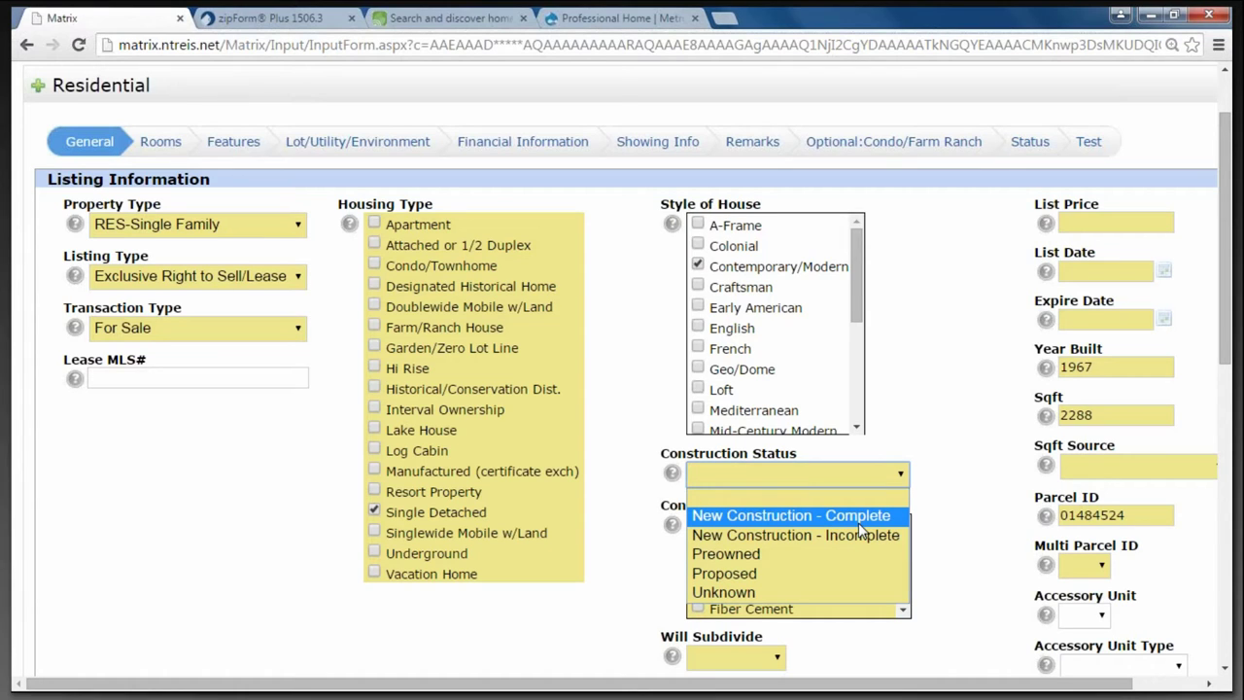
Step: Set Construction Status to Preowned and check Brick under Construction
left_click(740, 556)
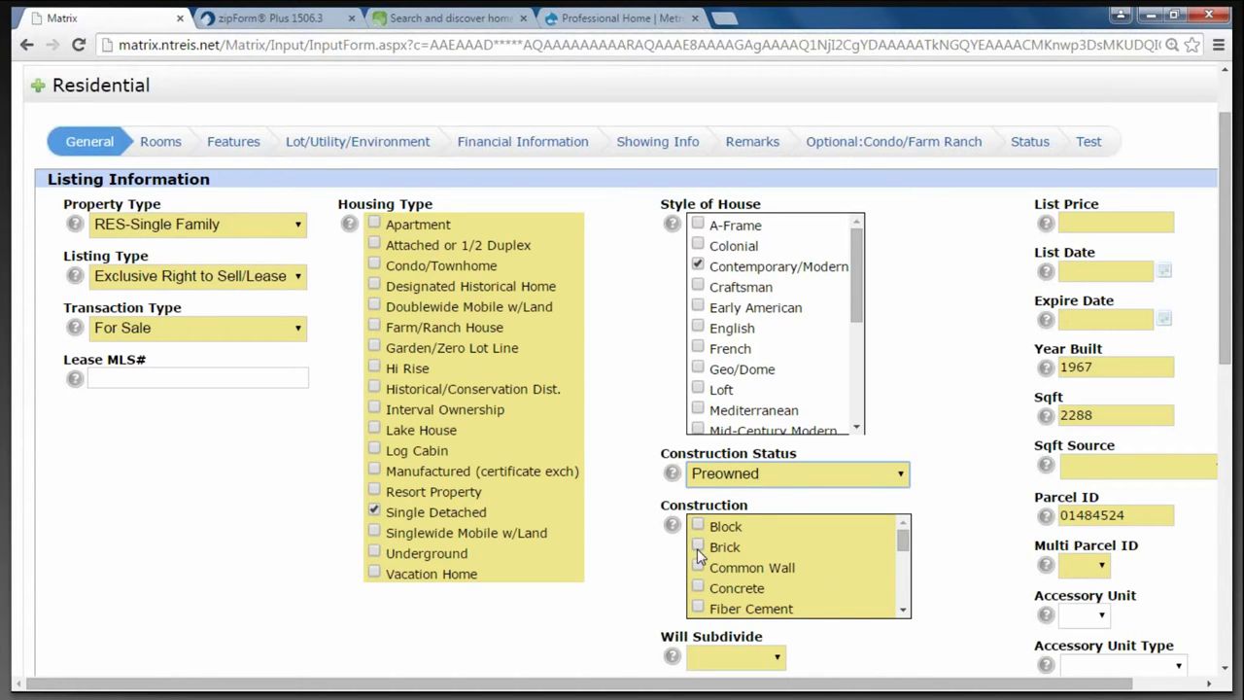
left_click(903, 611)
left_click(903, 611)
left_click(903, 611)
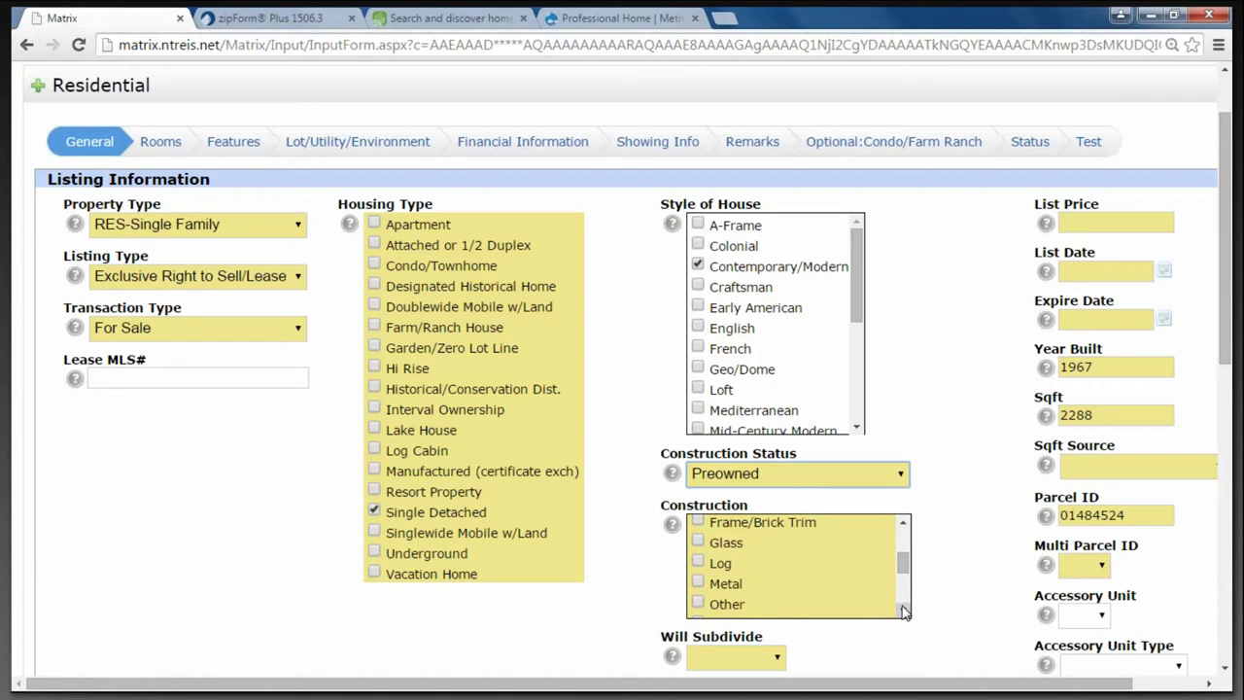
left_click_drag(903, 571, 903, 537)
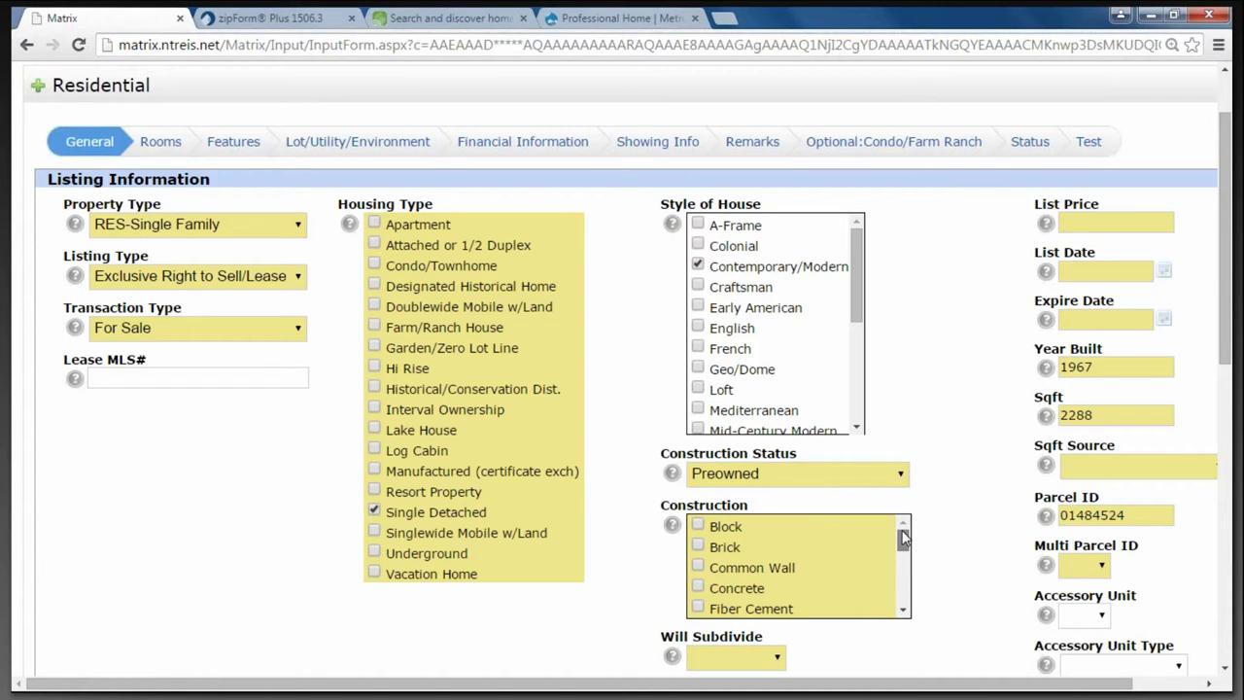
left_click(698, 548)
scroll(875, 593, "down", 1)
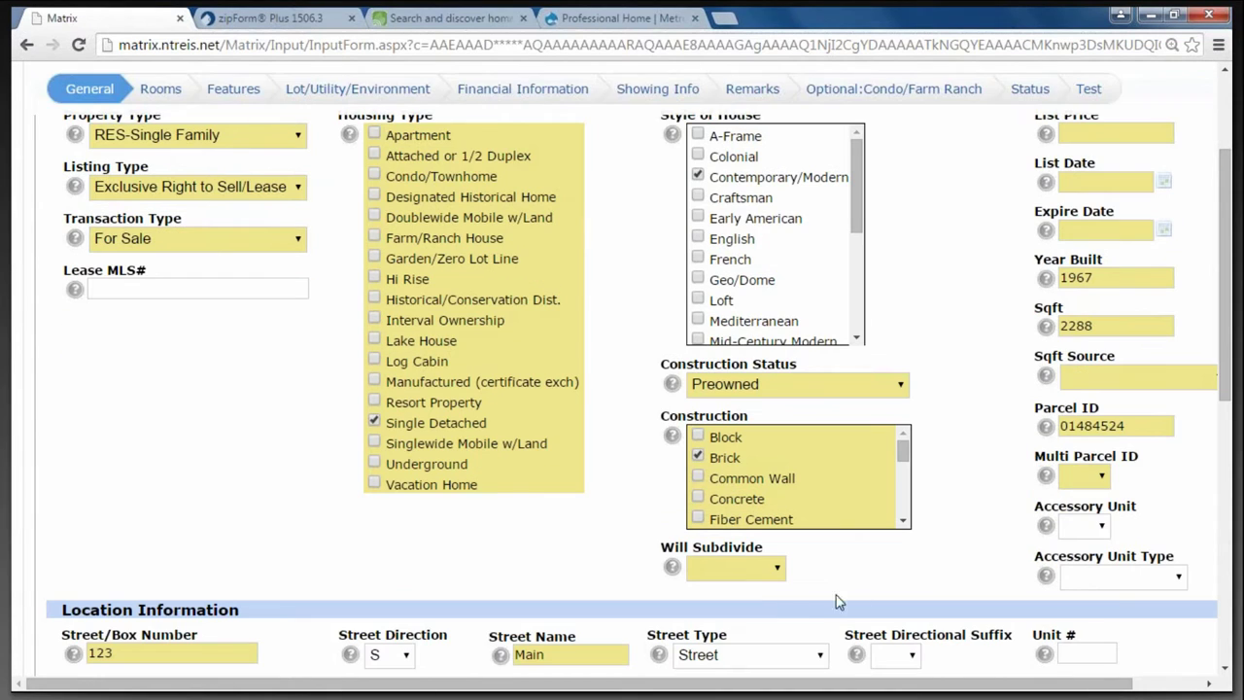
Step: Answer No in the Will Subdivide dropdown
left_click(777, 570)
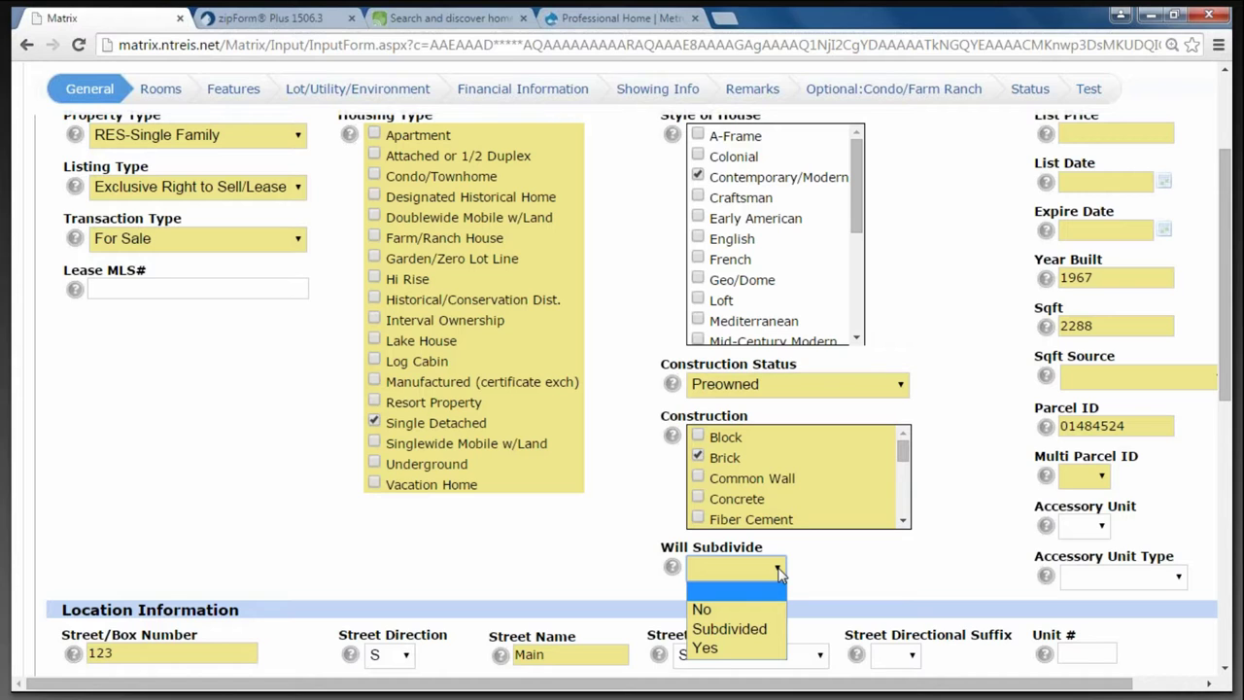
left_click(778, 571)
left_click(770, 569)
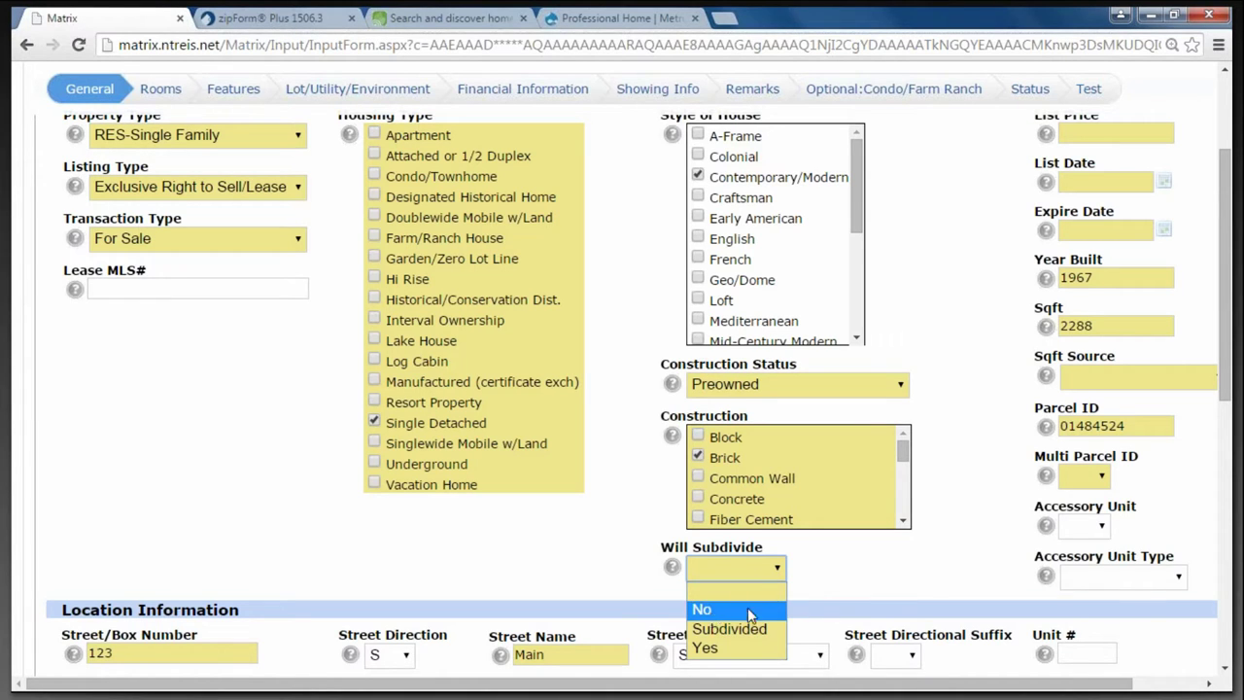
left_click(749, 609)
scroll(930, 516, "up", 2)
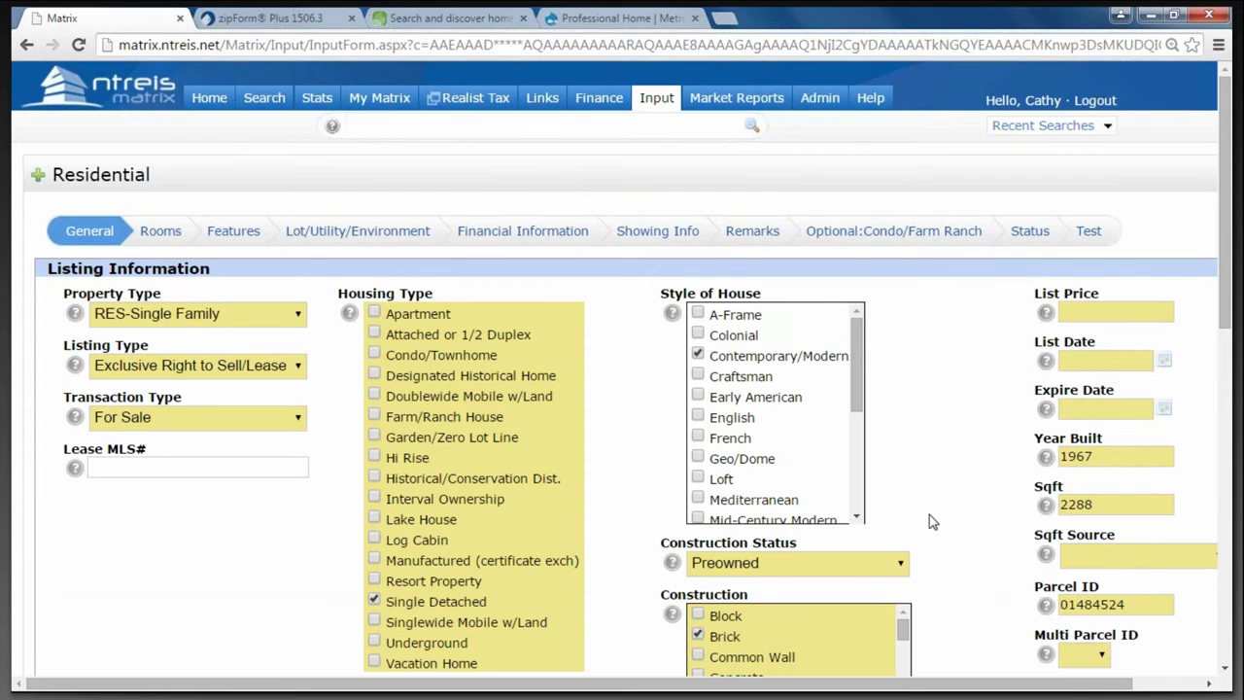
Step: Enter a List Price of 500000 and pick July 9, 2015 as the List Date
left_click(1128, 309)
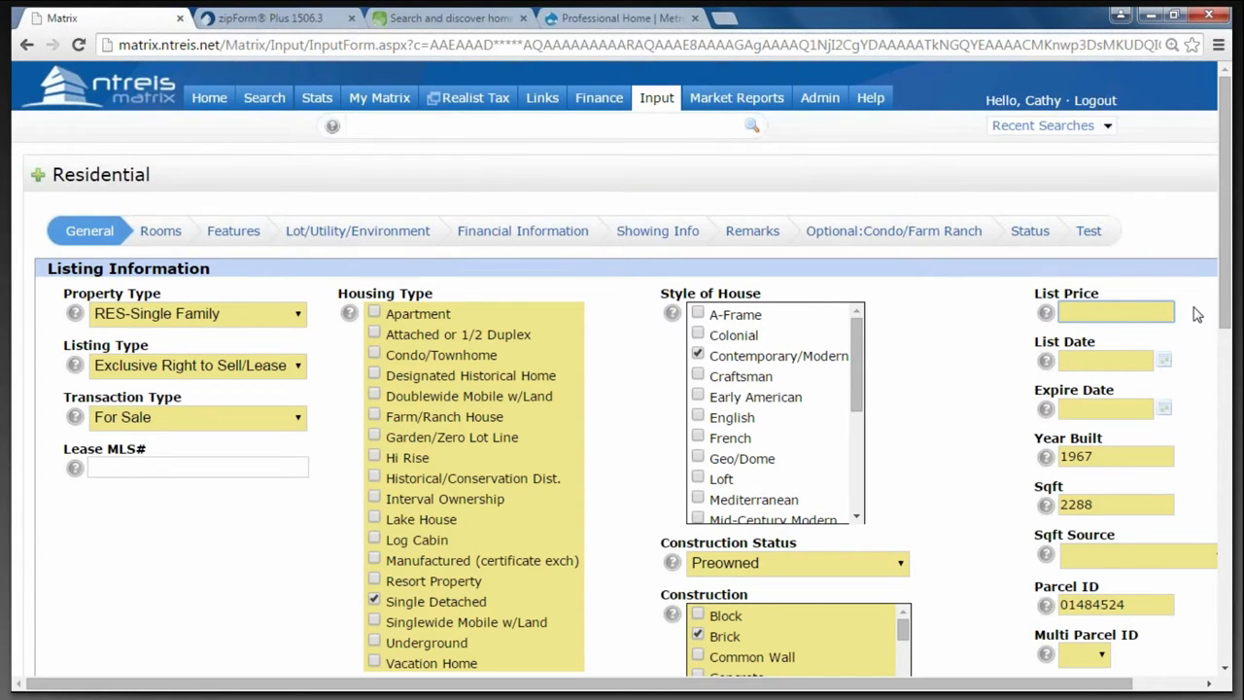
type("500000")
left_click(1167, 362)
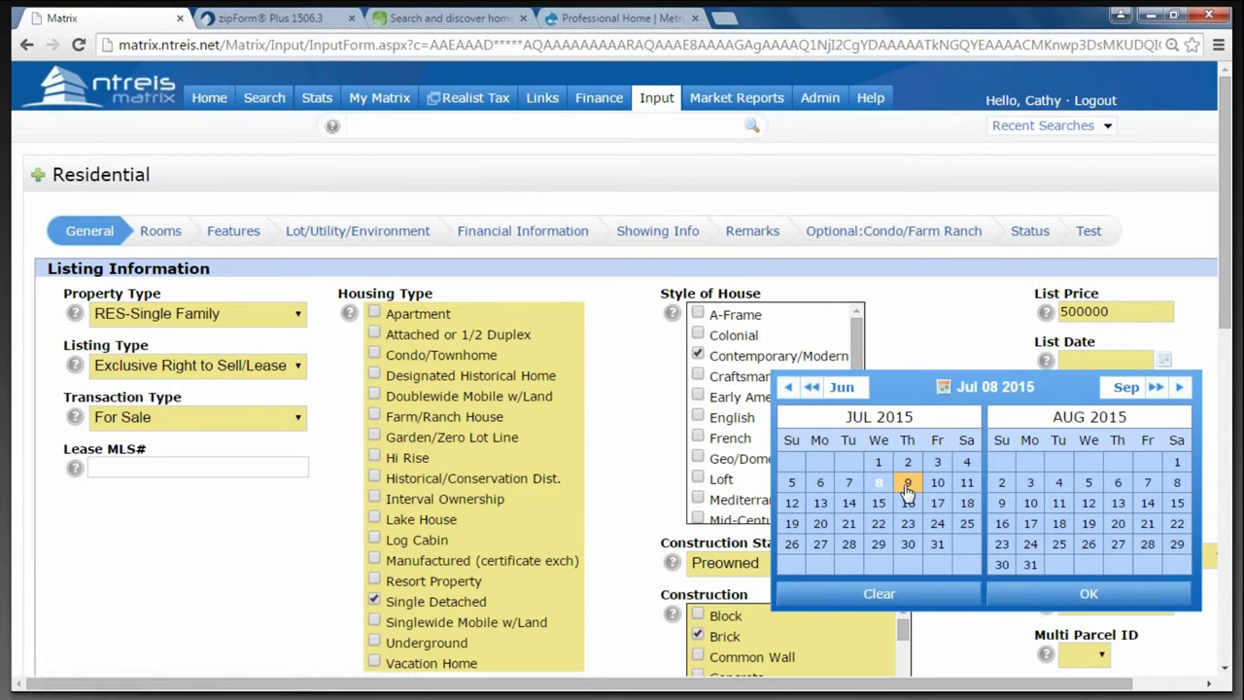
left_click(908, 486)
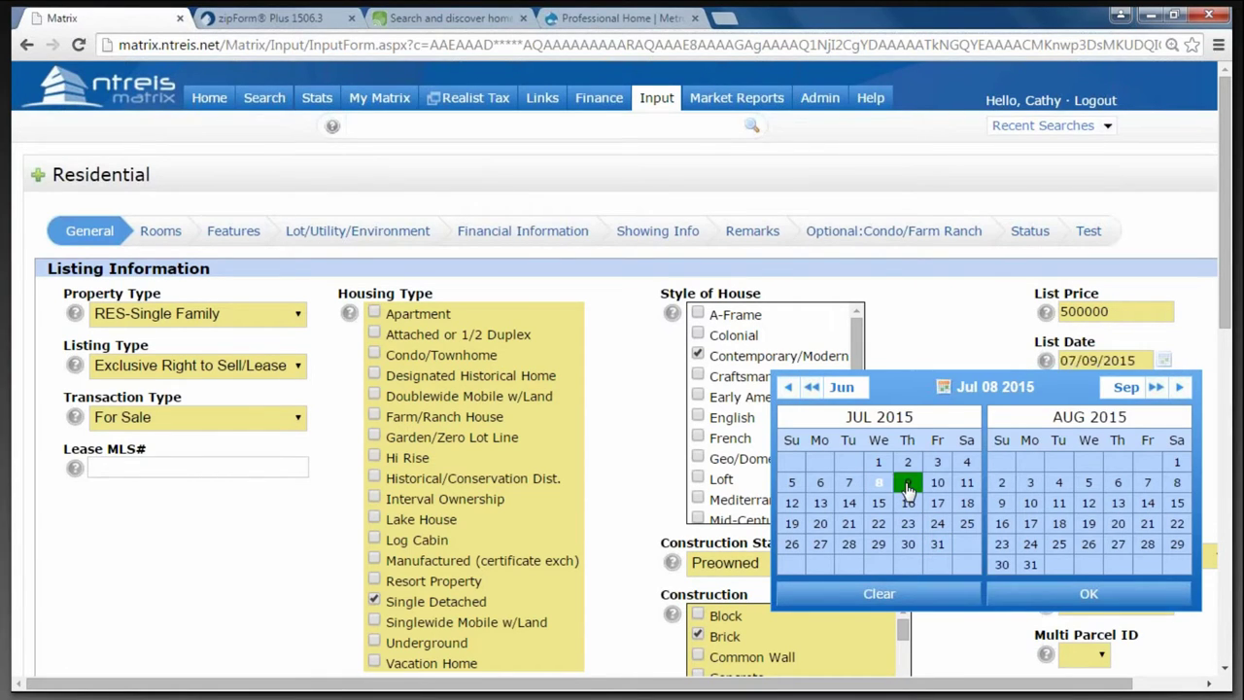
left_click(1065, 603)
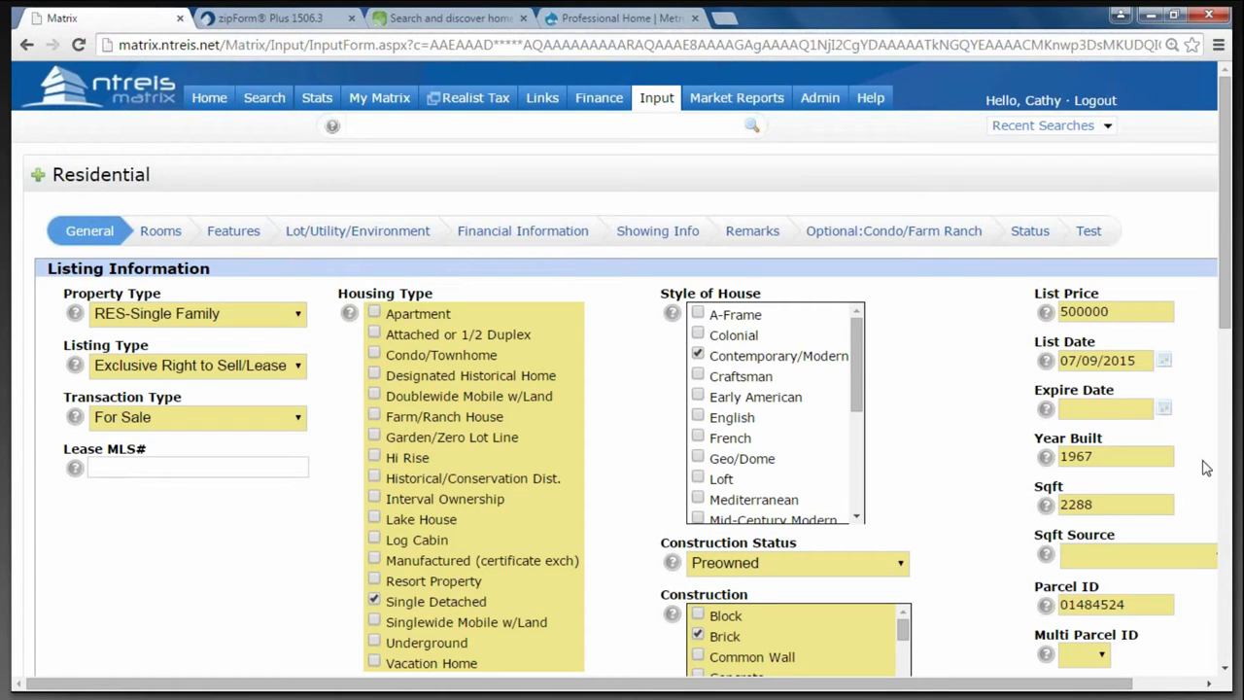
scroll(1205, 472, "down", 1)
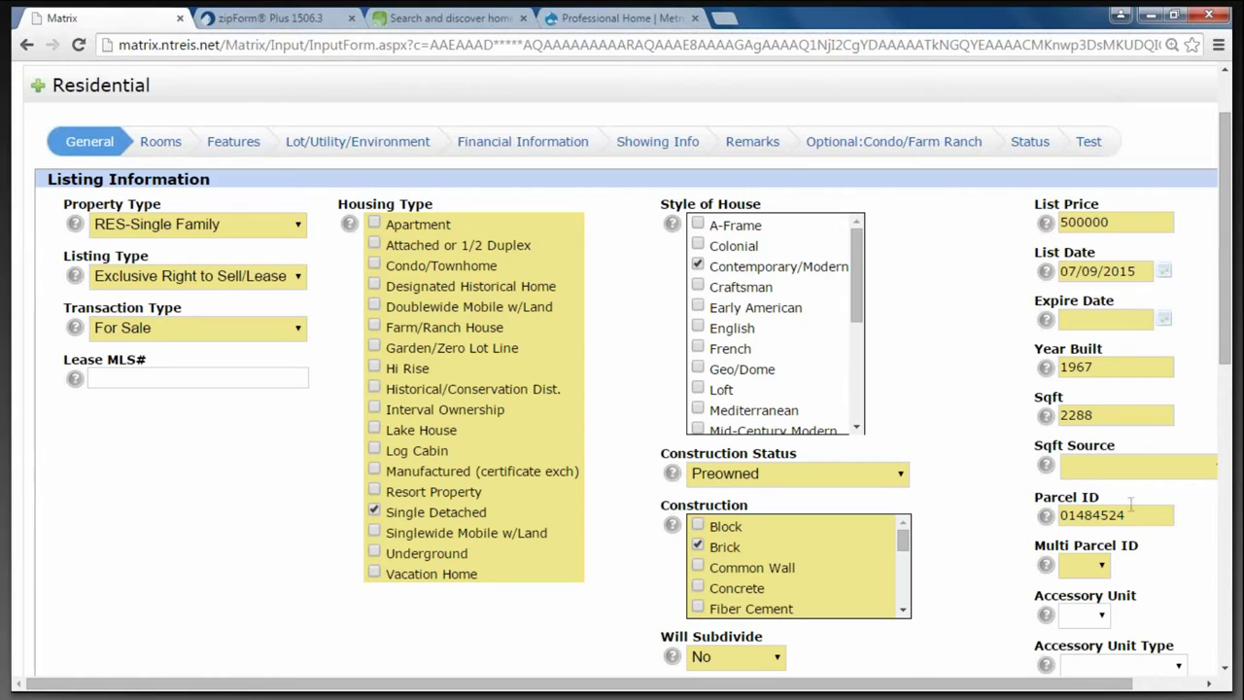
Step: Choose Tax as the Sqft Source
left_click(1087, 471)
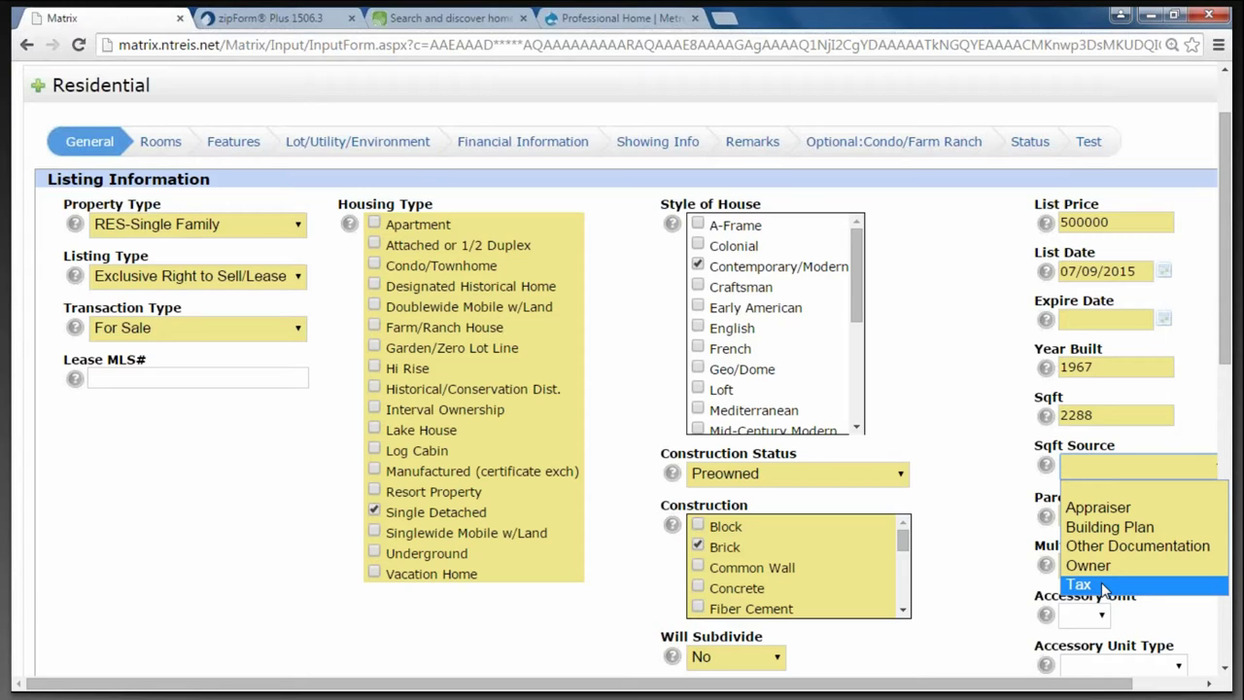
left_click(1105, 589)
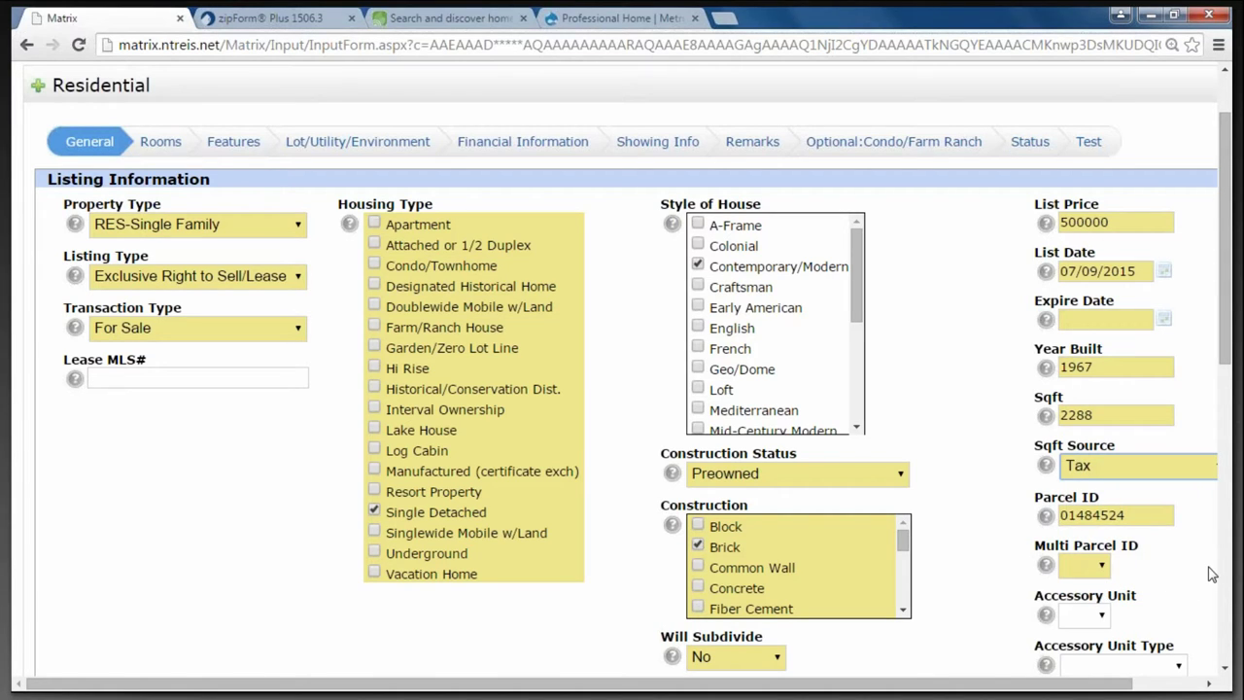
scroll(1211, 573, "down", 1)
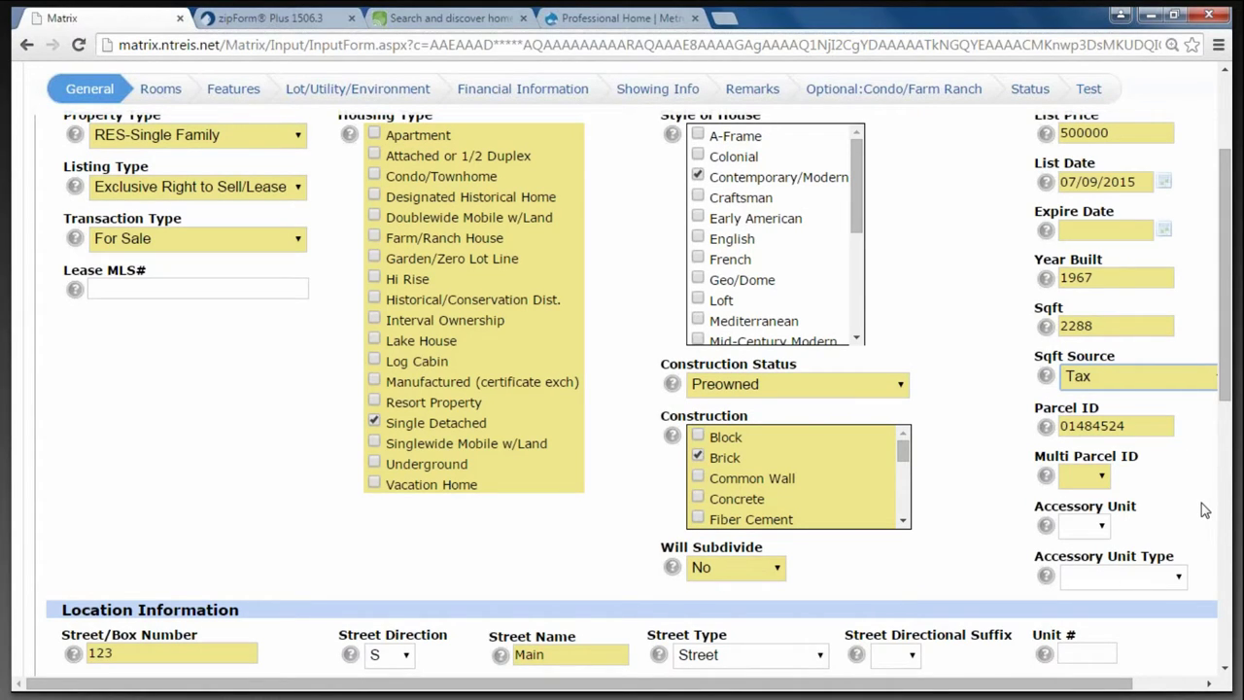
scroll(1203, 510, "down", 1)
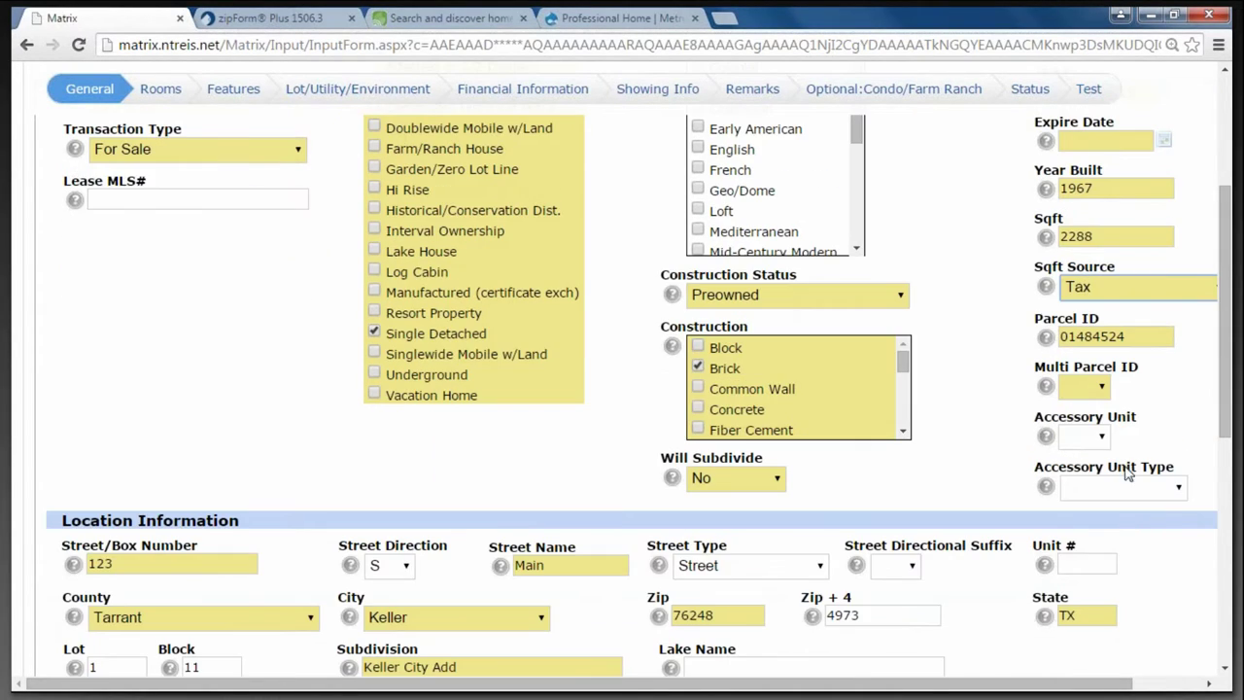
left_click(1102, 390)
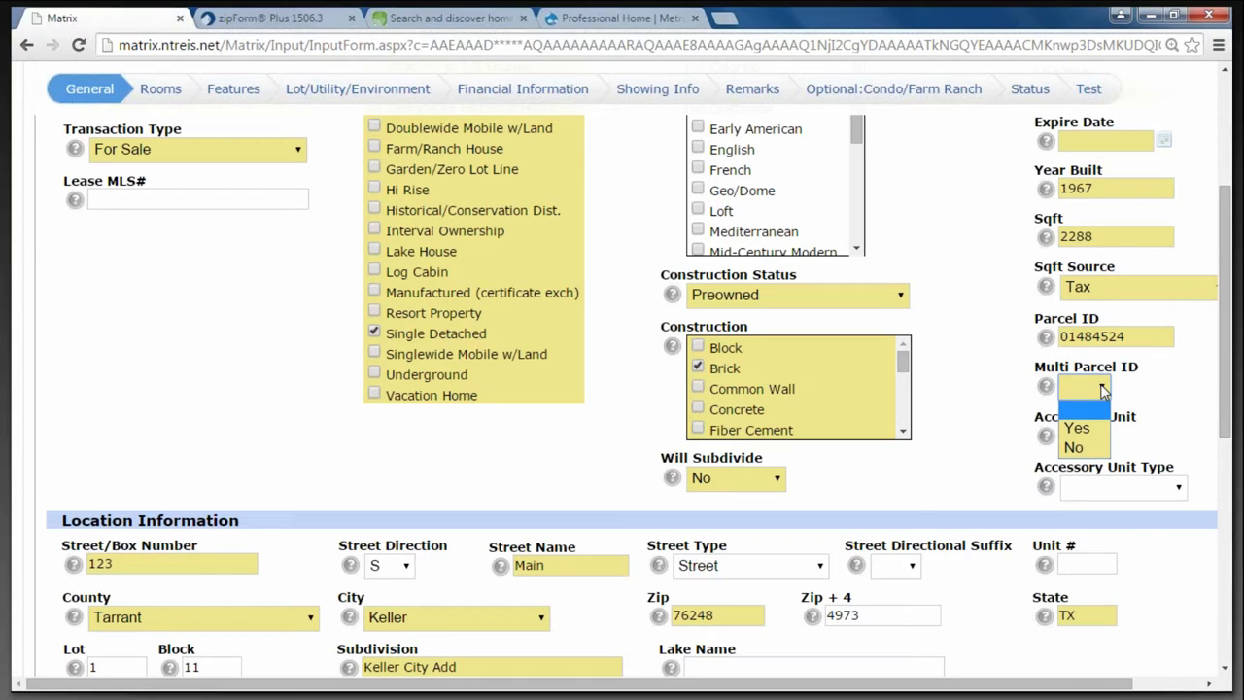
Step: Set Multi Parcel ID to No, Accessory Unit to Yes, and Accessory Unit Type to Guest Quarters
left_click(1074, 449)
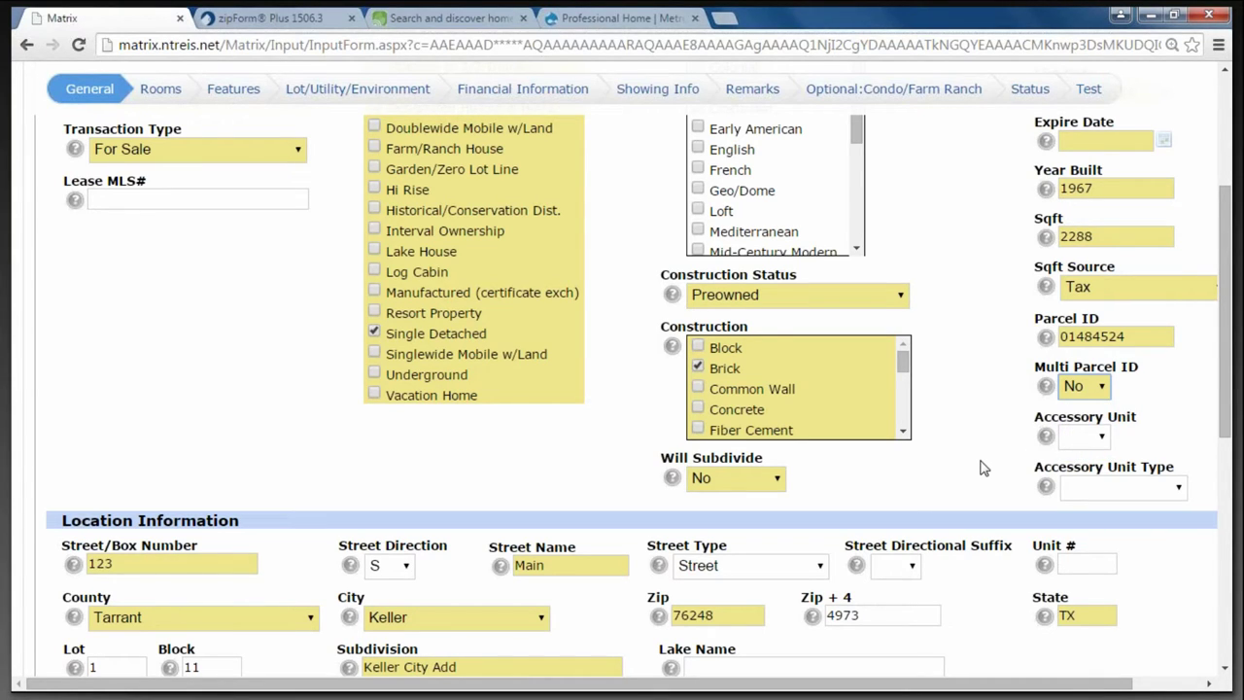
left_click(1102, 438)
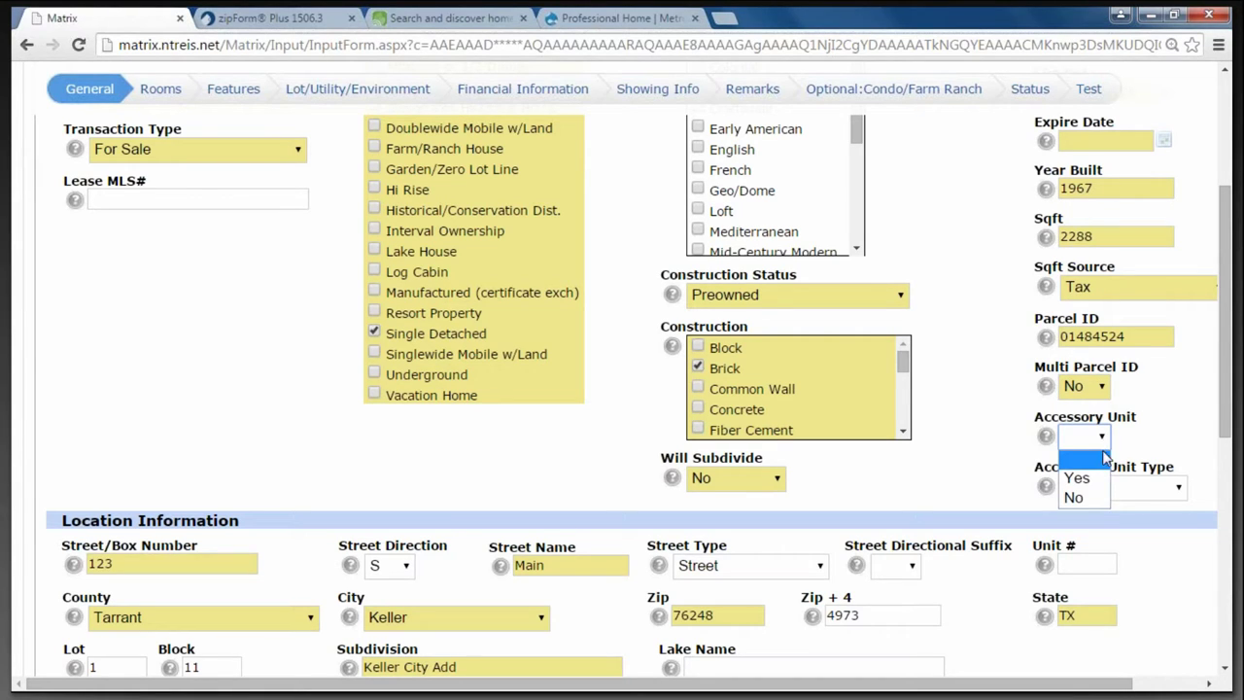
left_click(1085, 473)
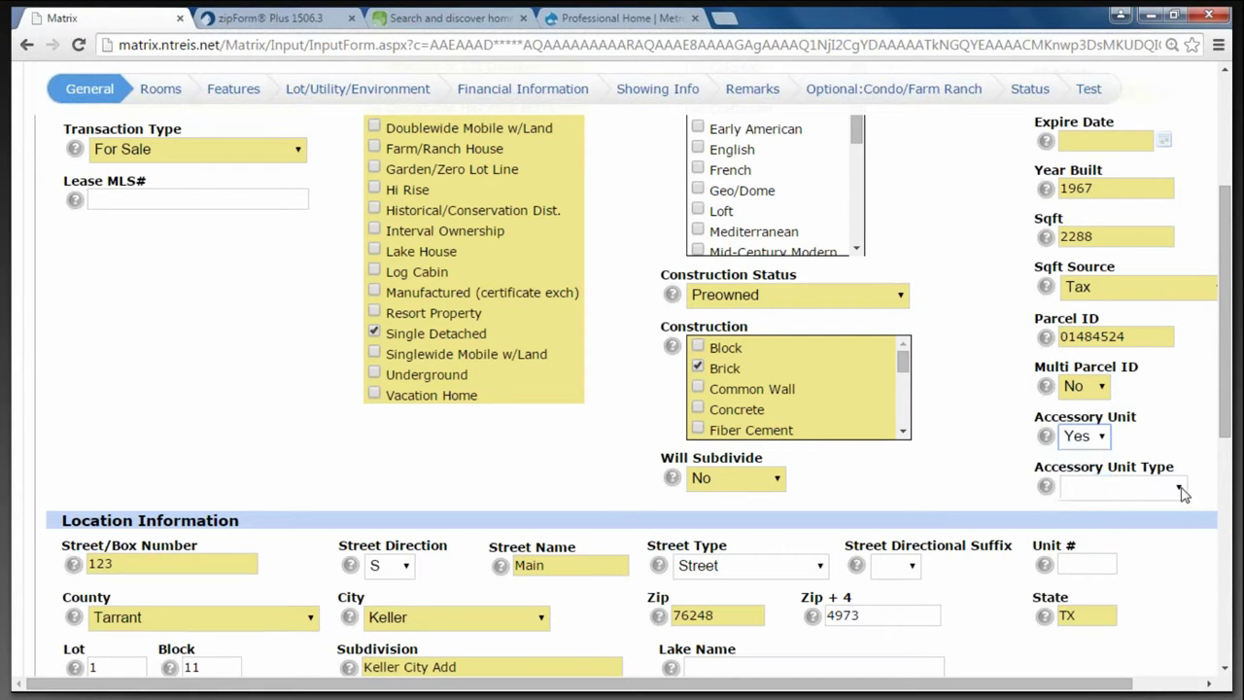
left_click(1180, 491)
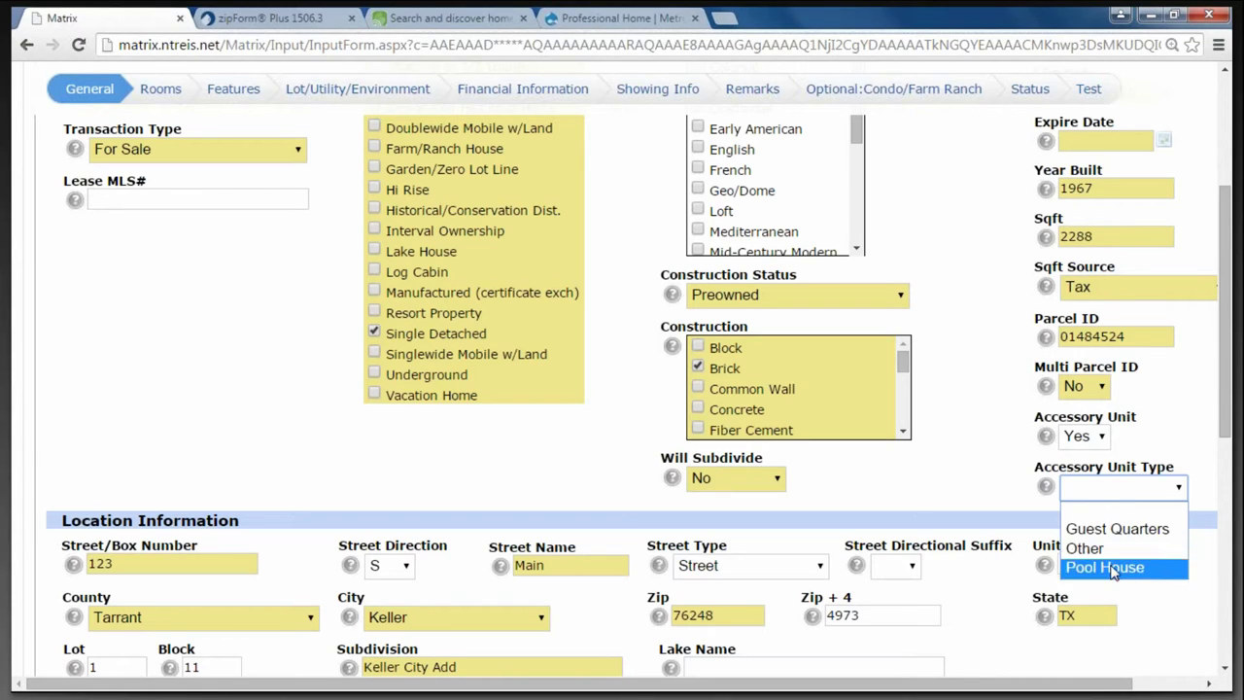
left_click(1129, 532)
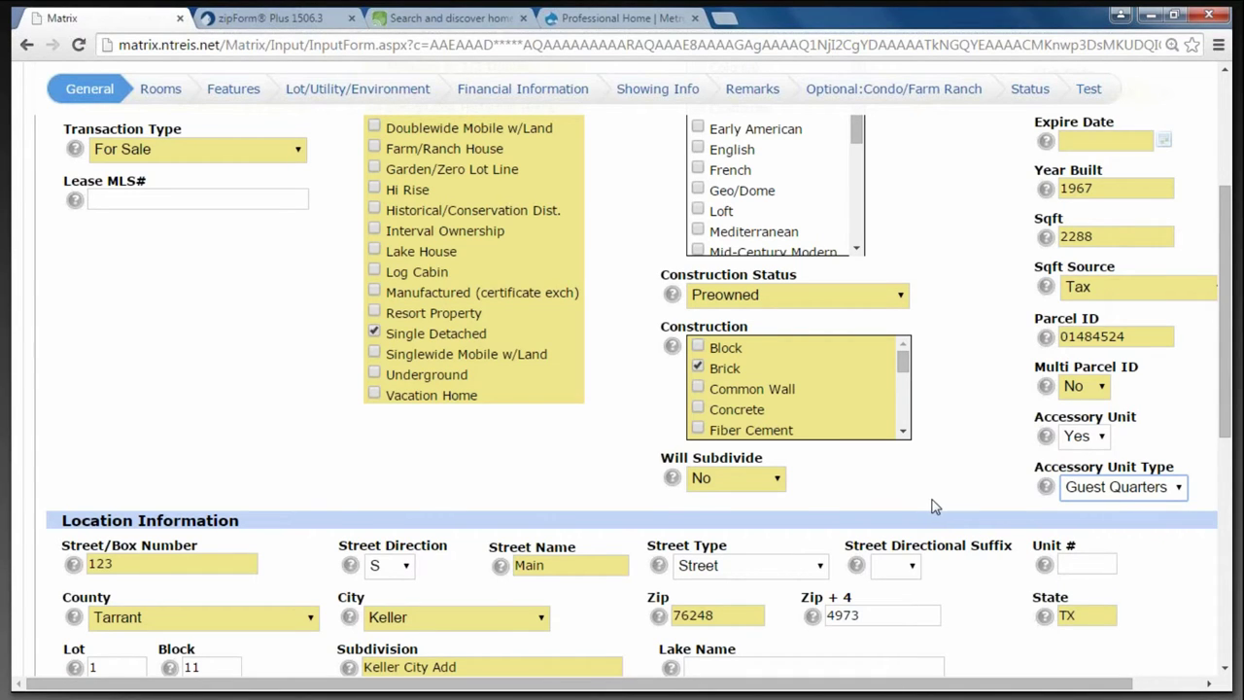
scroll(936, 506, "down", 2)
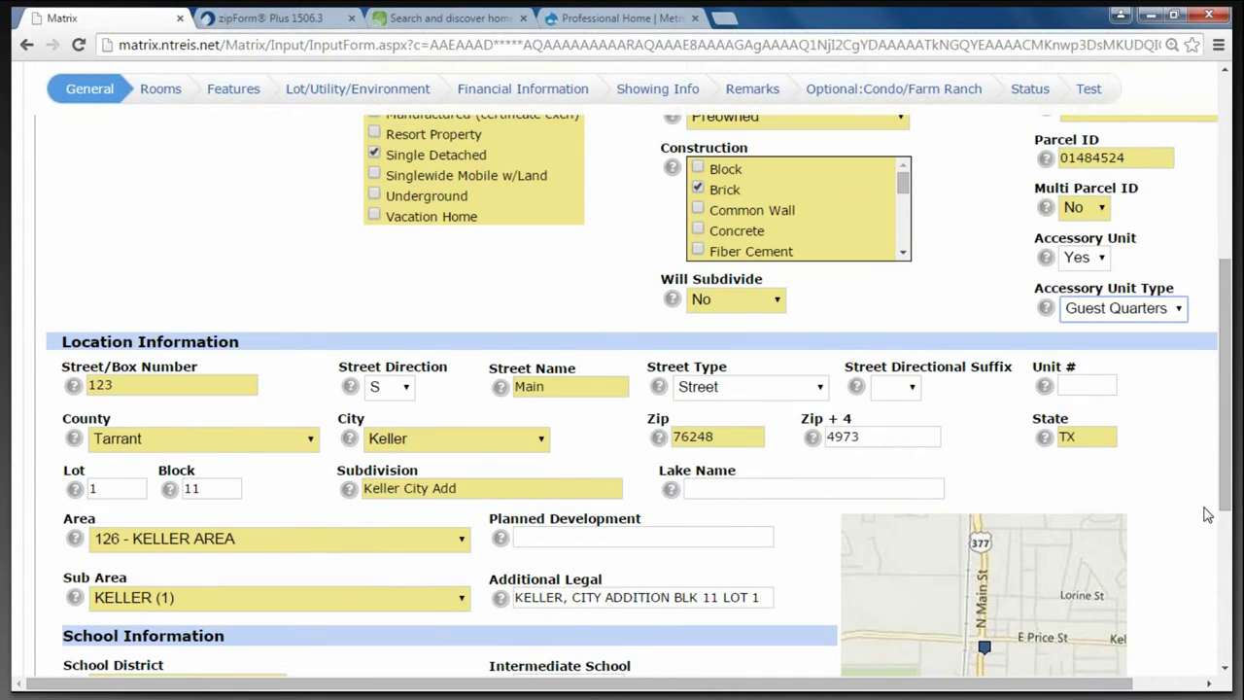
scroll(1205, 516, "down", 1)
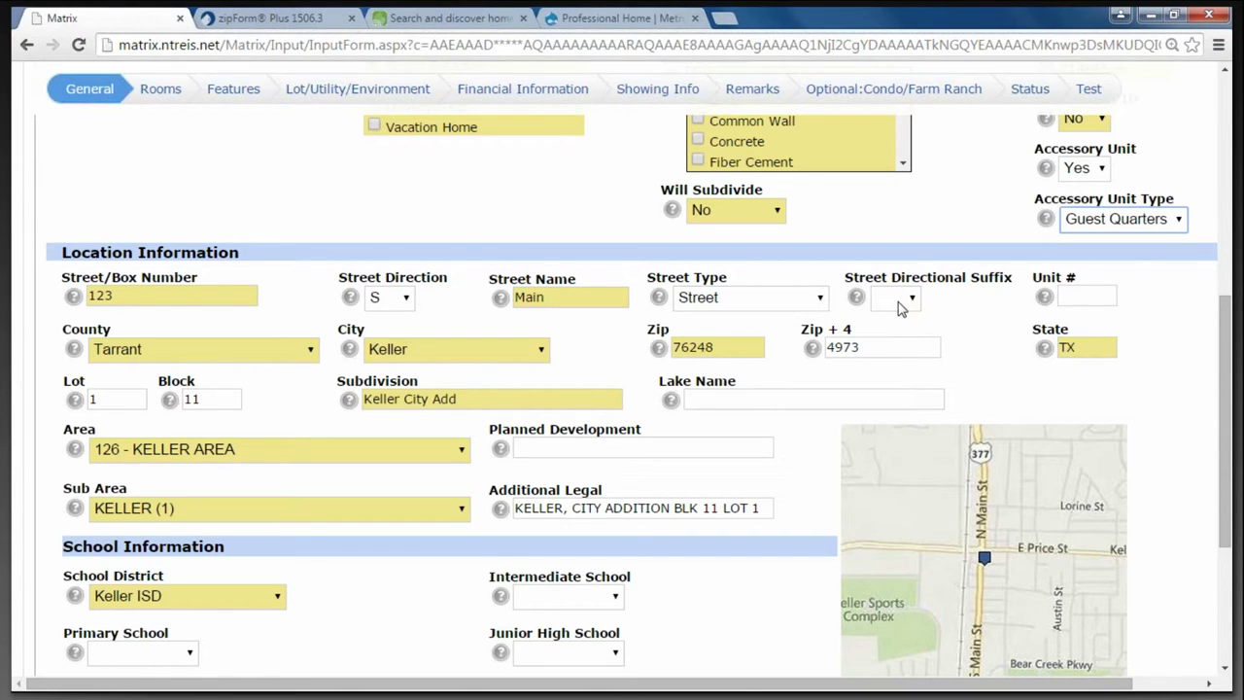
left_click(820, 298)
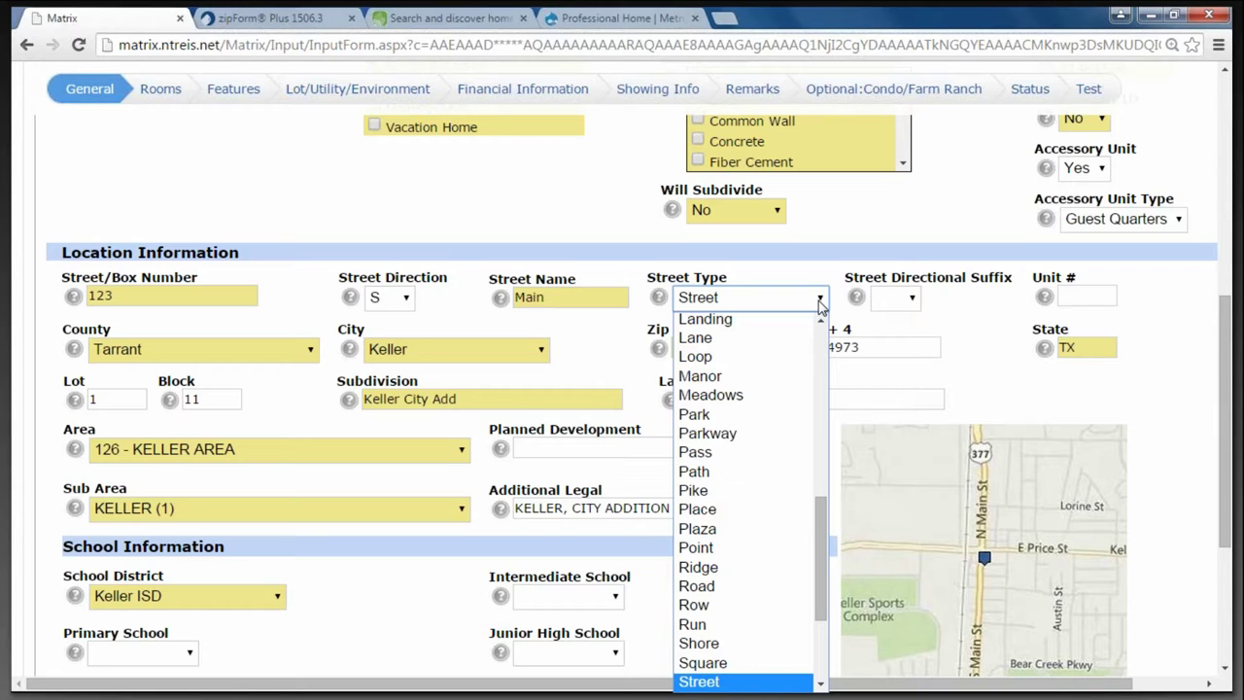
left_click(820, 301)
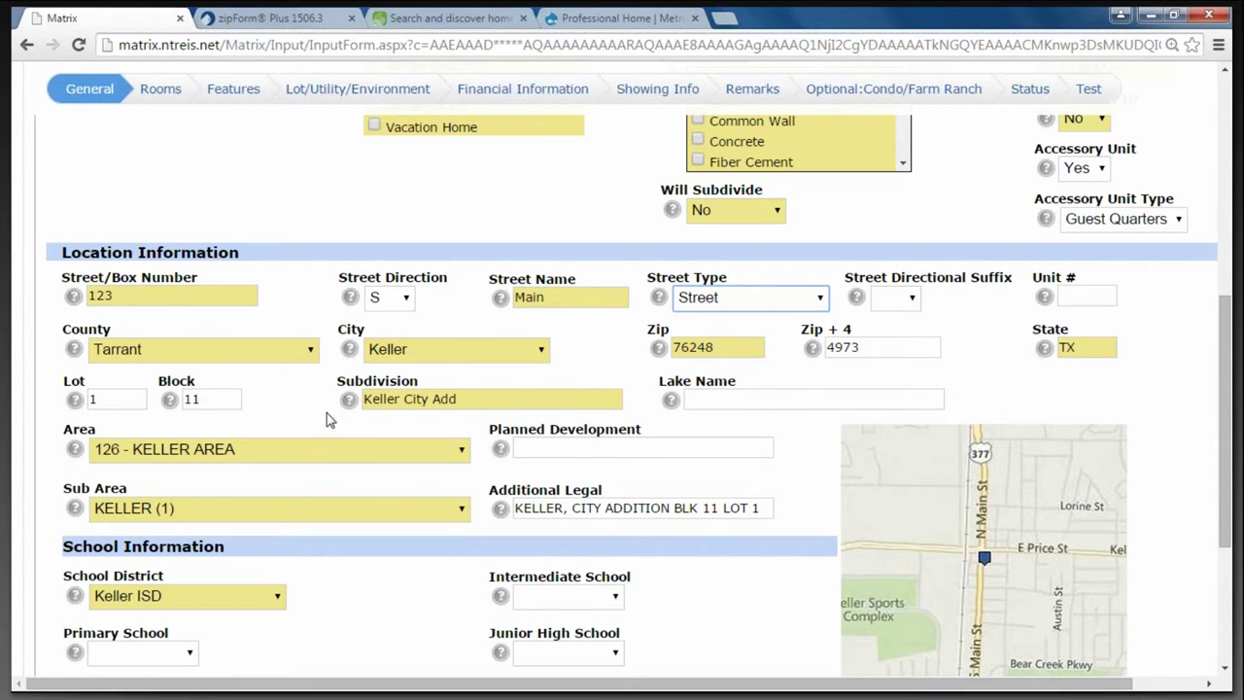
scroll(327, 423, "down", 1)
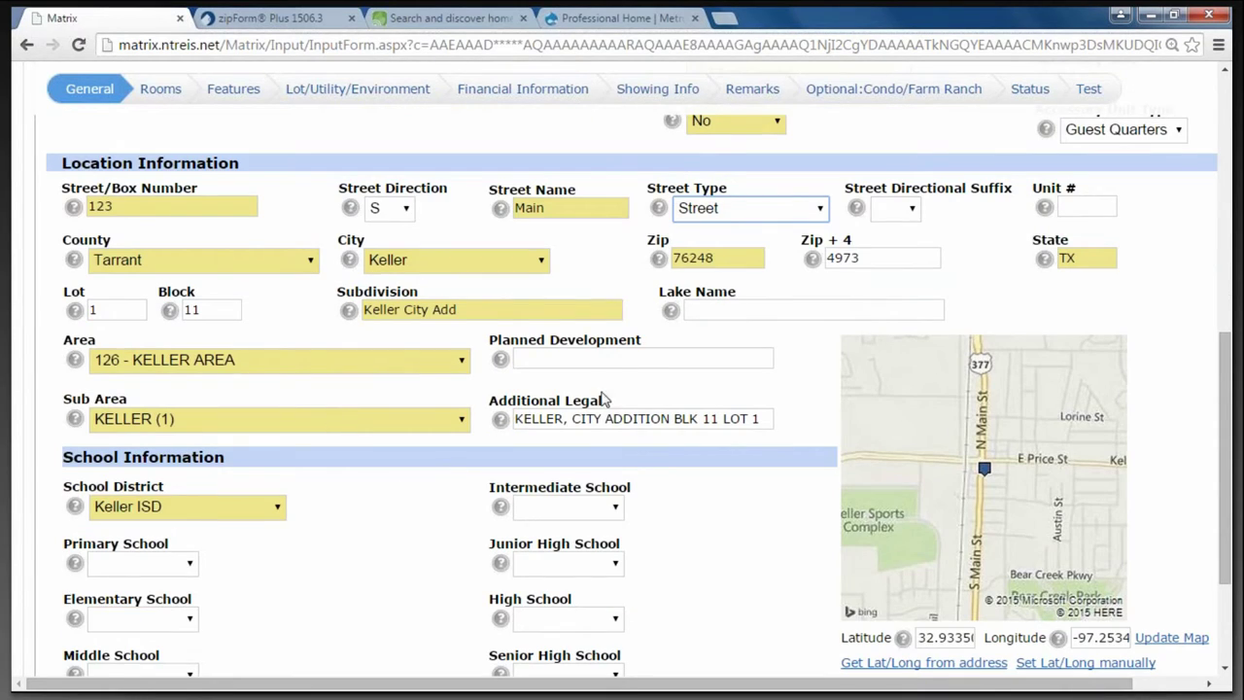
left_click(729, 311)
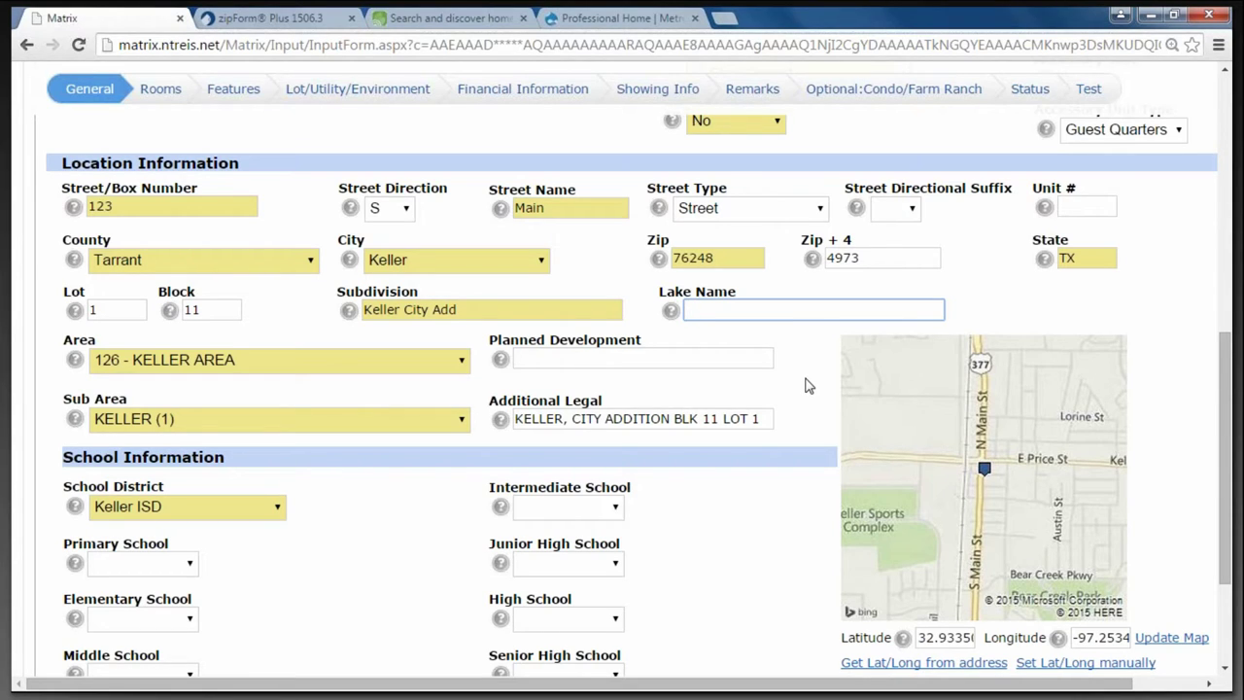
left_click(664, 356)
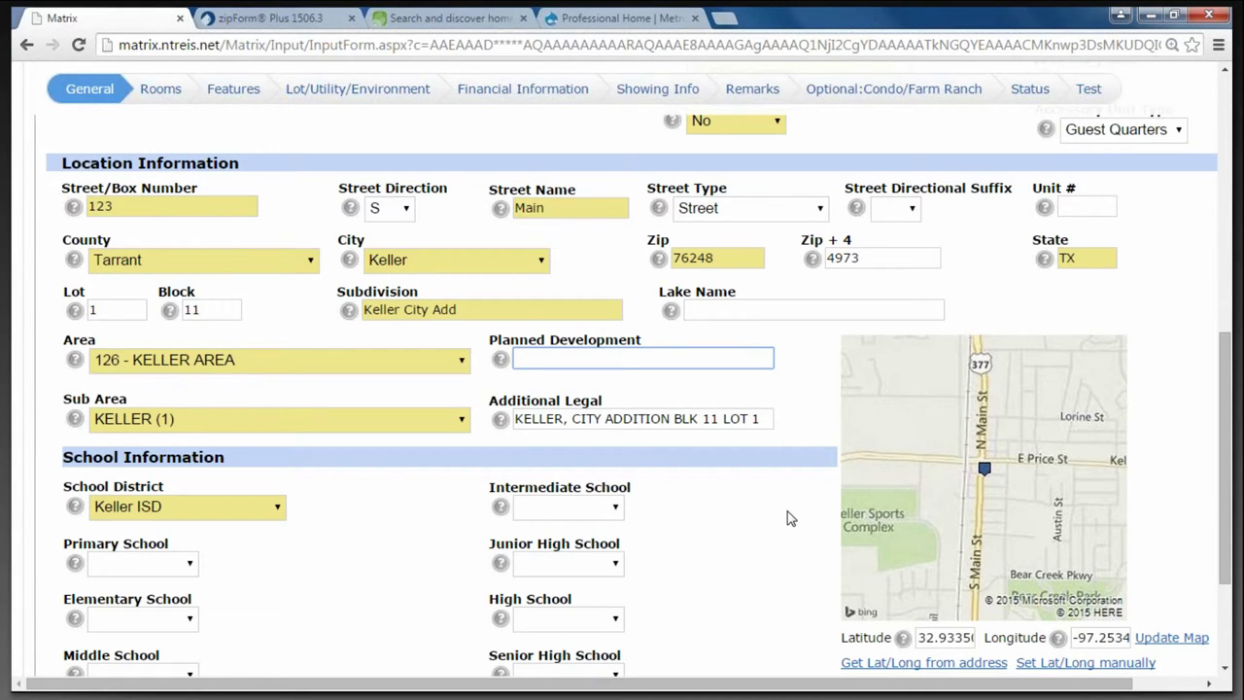
scroll(789, 518, "down", 3)
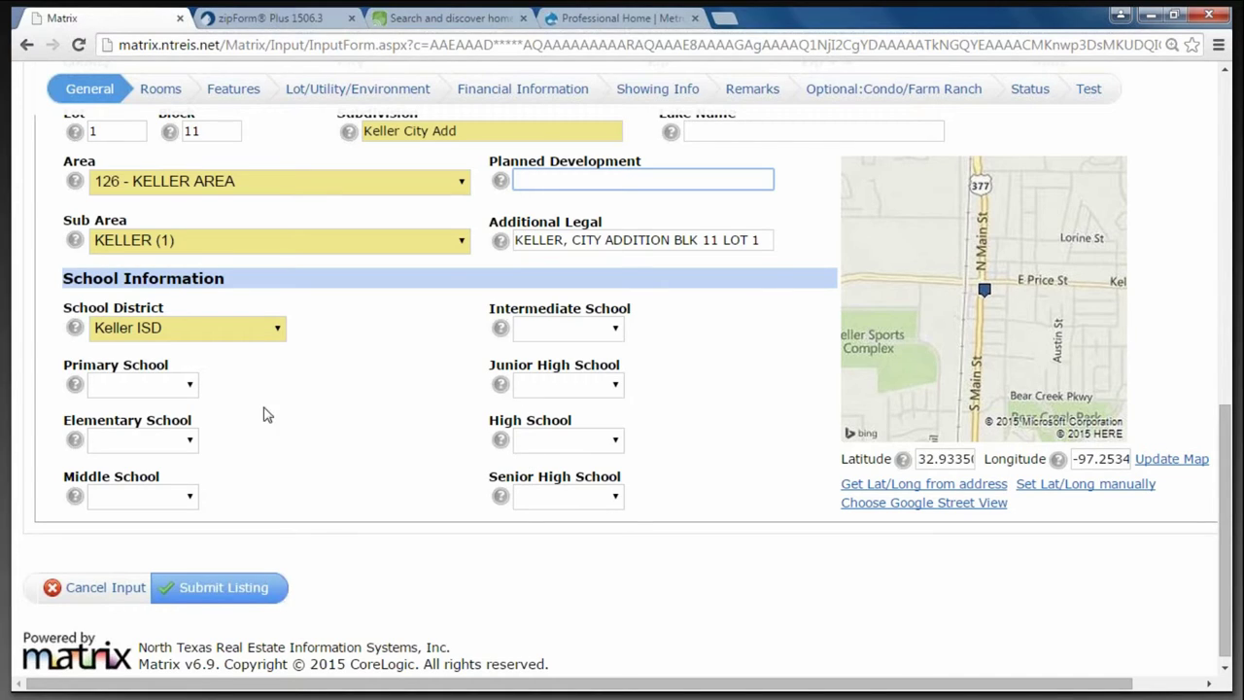
Step: Choose Northriver as the elementary school and Indianspri as the middle school
left_click(194, 392)
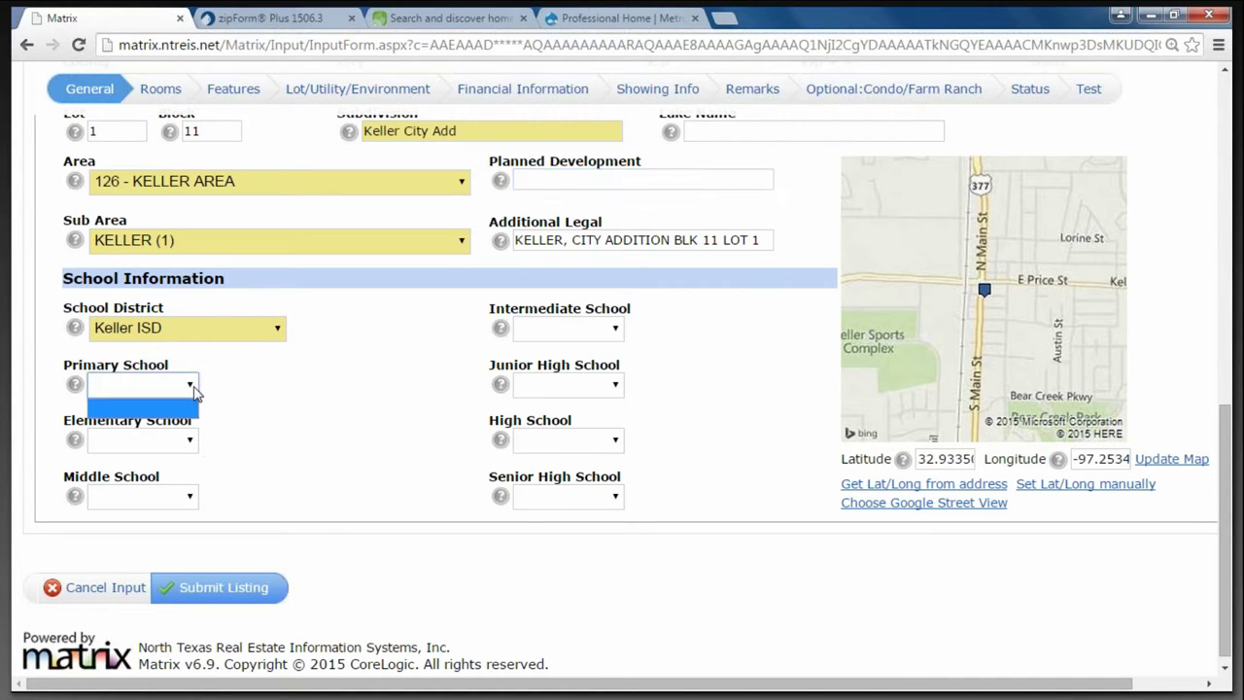
left_click(194, 403)
left_click(192, 442)
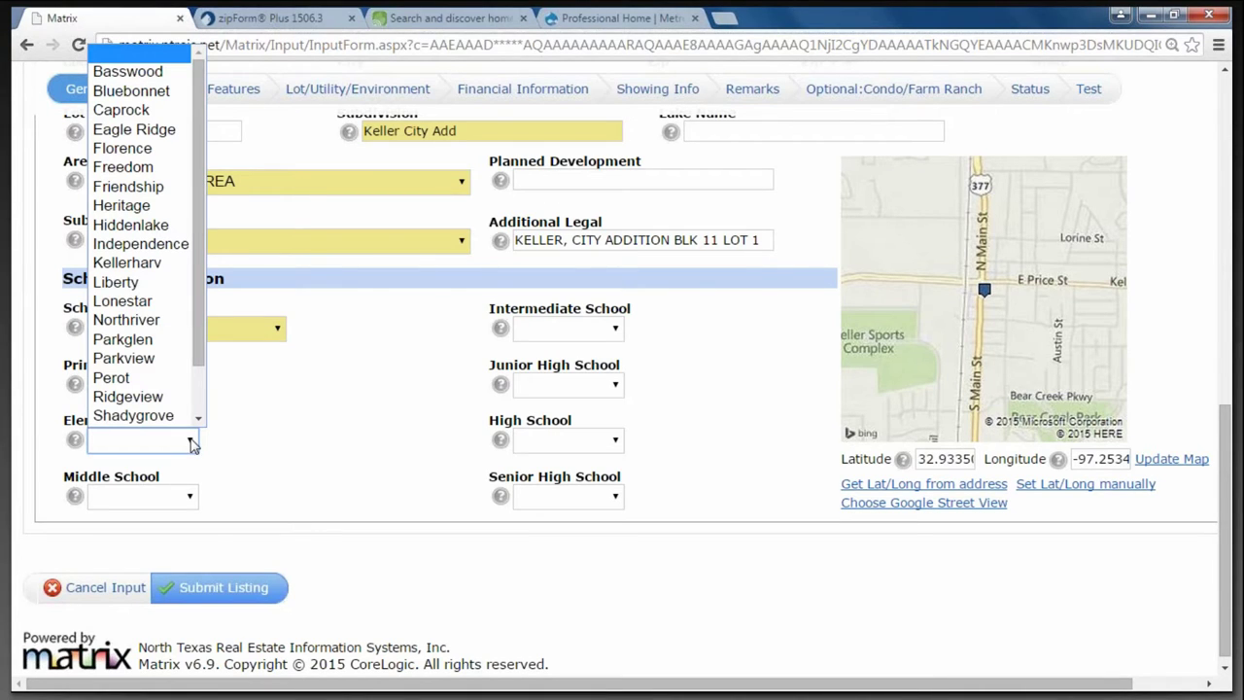
left_click(158, 322)
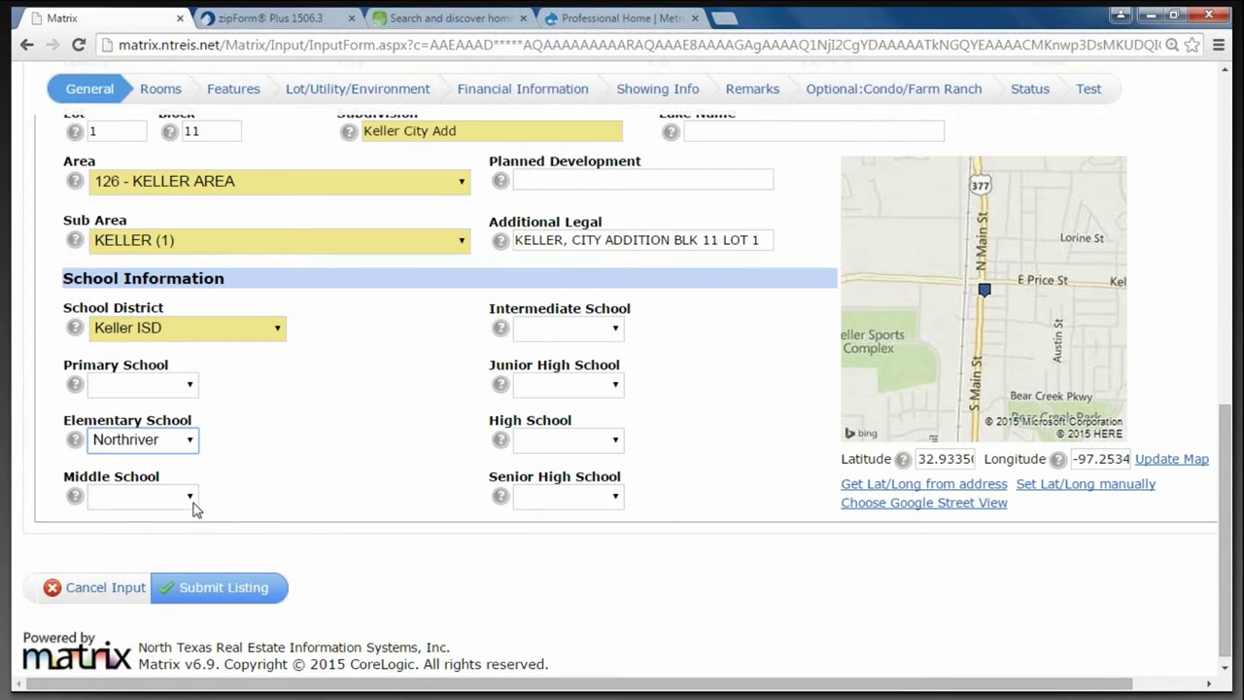
left_click(193, 504)
left_click(126, 575)
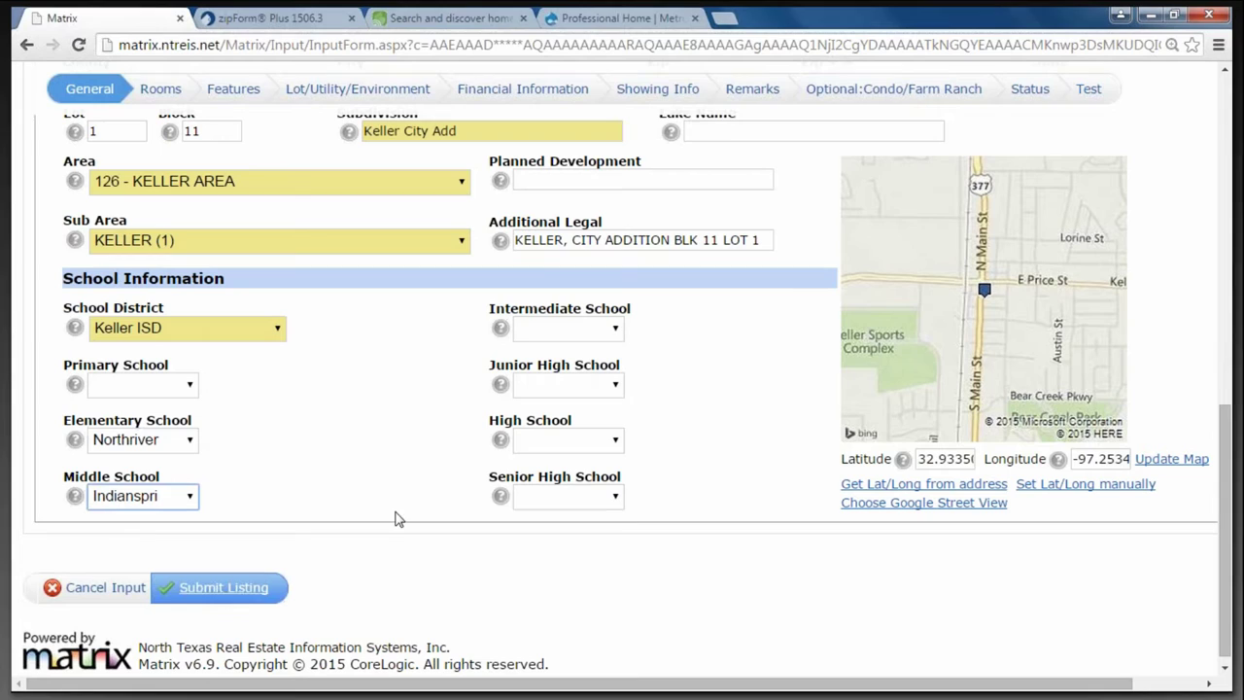
Step: Choose Parkwood as the intermediate school and Fossilridg as the high school
left_click(617, 328)
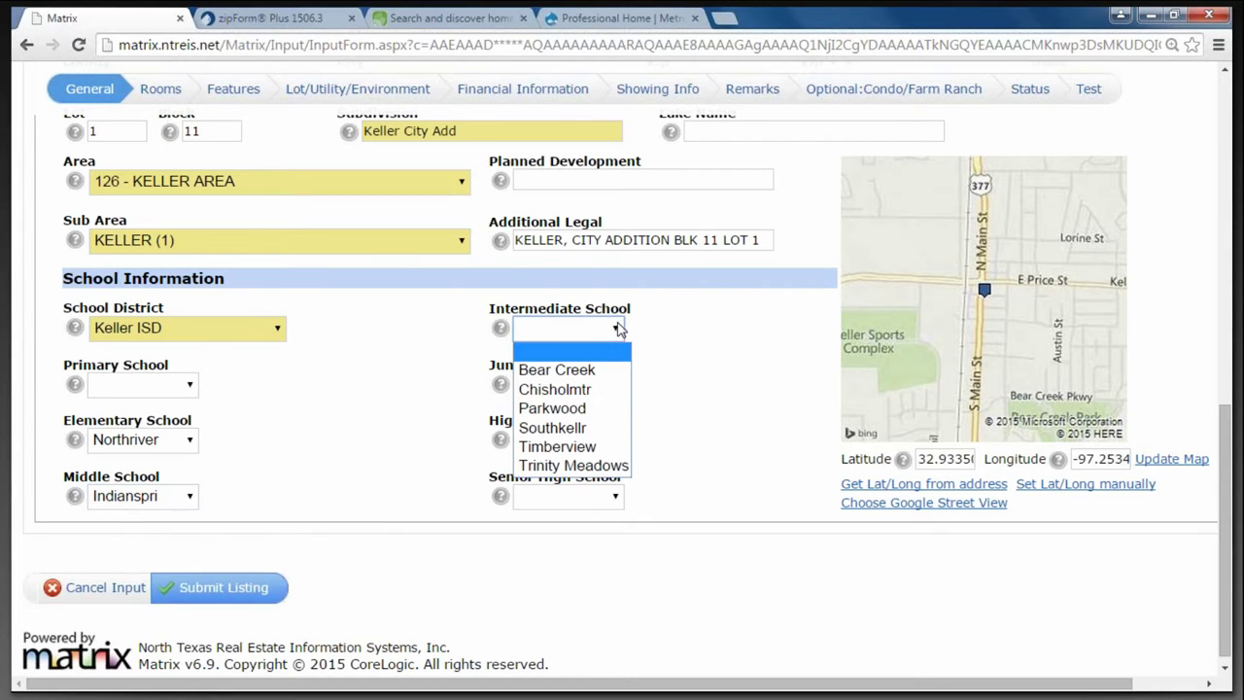
left_click(595, 418)
left_click(616, 387)
left_click(614, 388)
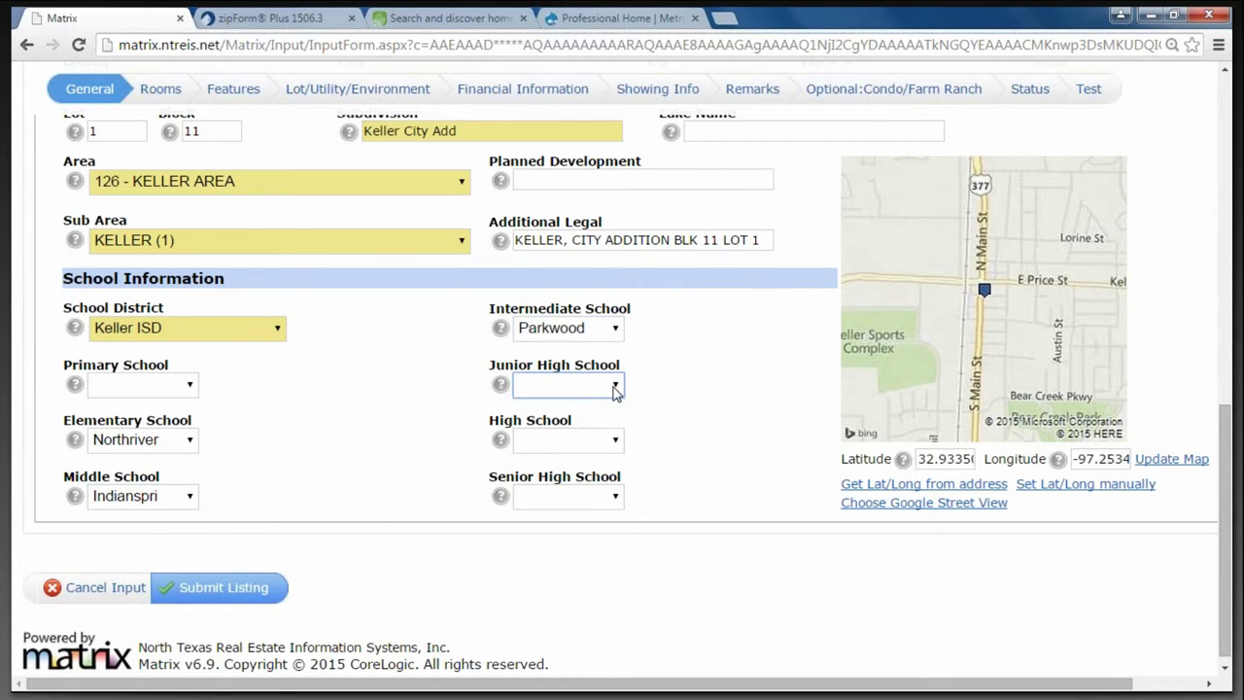
left_click(615, 441)
left_click(602, 503)
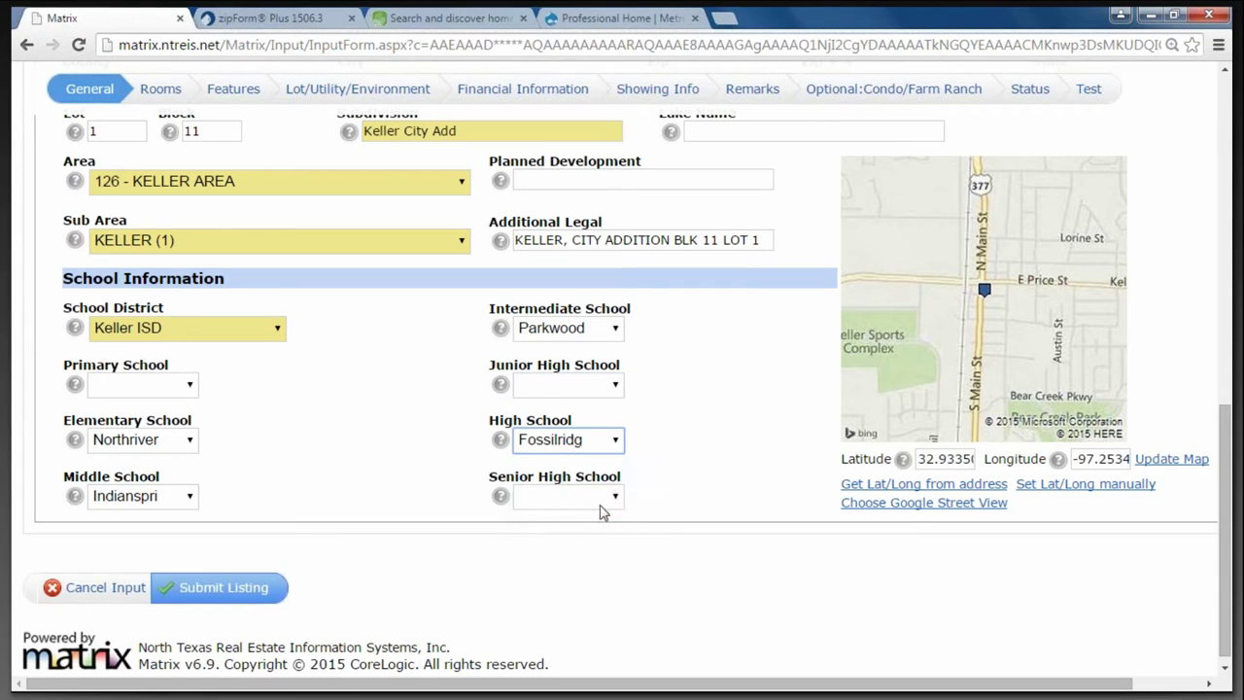
left_click(616, 498)
left_click(615, 498)
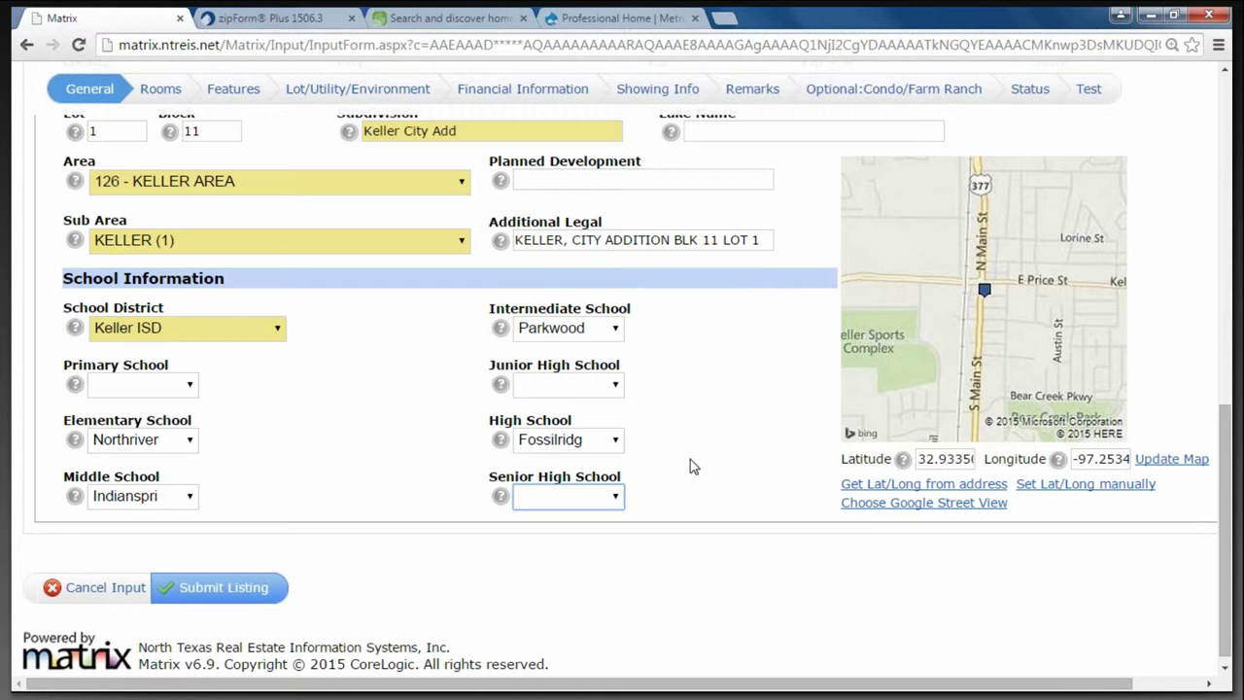
scroll(704, 475, "up", 1)
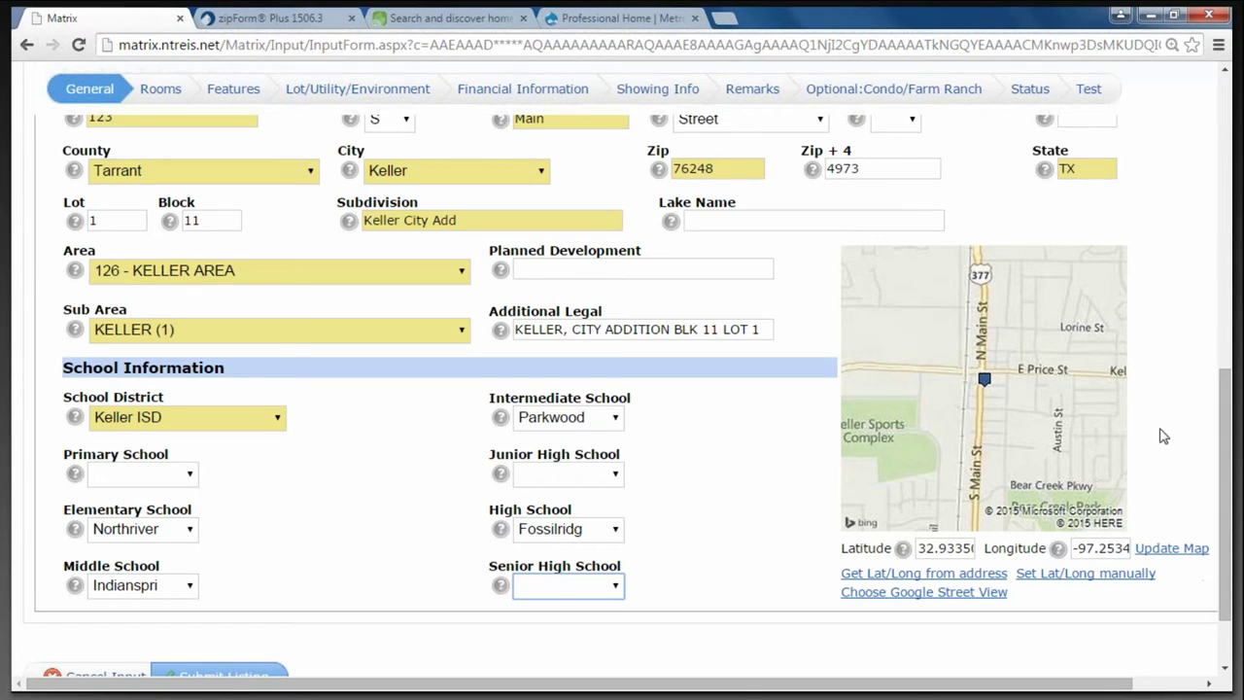
left_click(1181, 550)
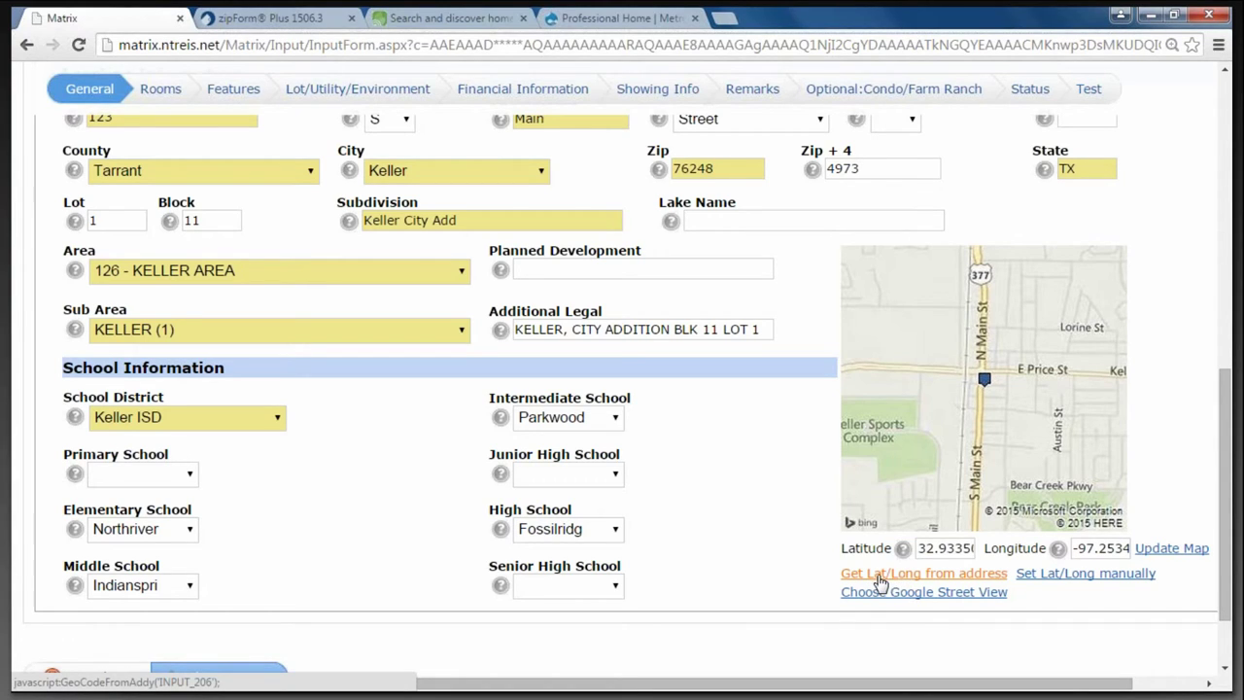
left_click(880, 582)
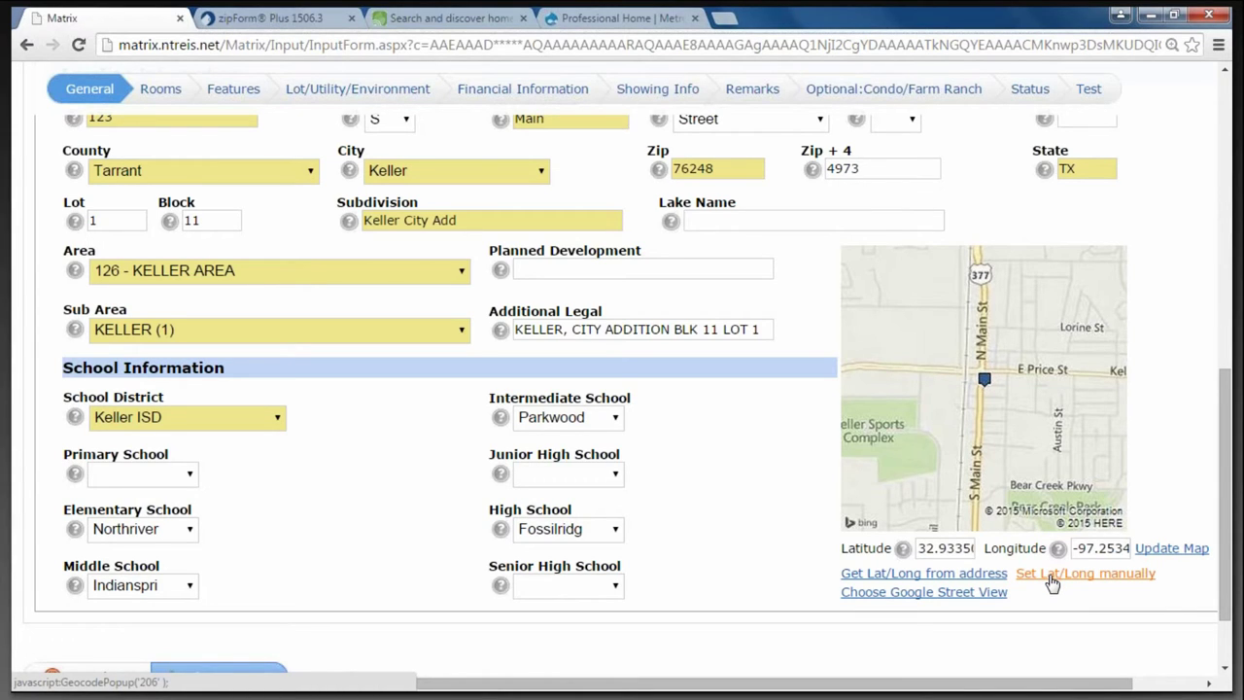
left_click(1052, 581)
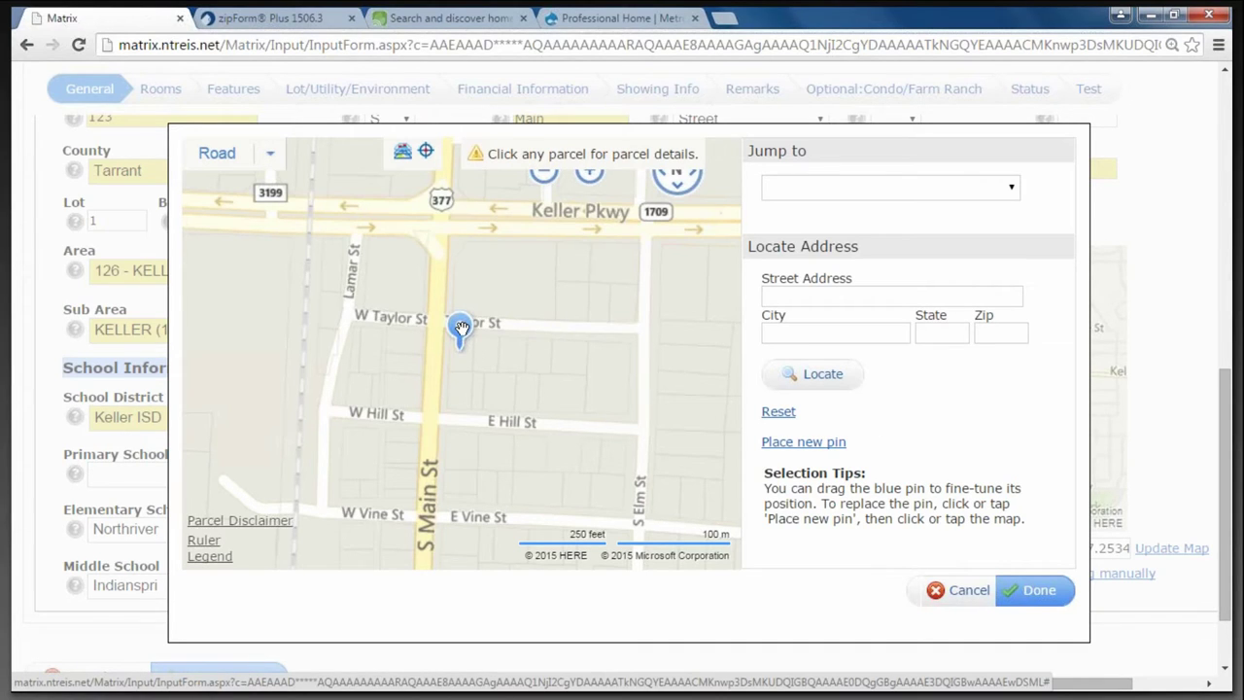
left_click_drag(461, 327, 572, 329)
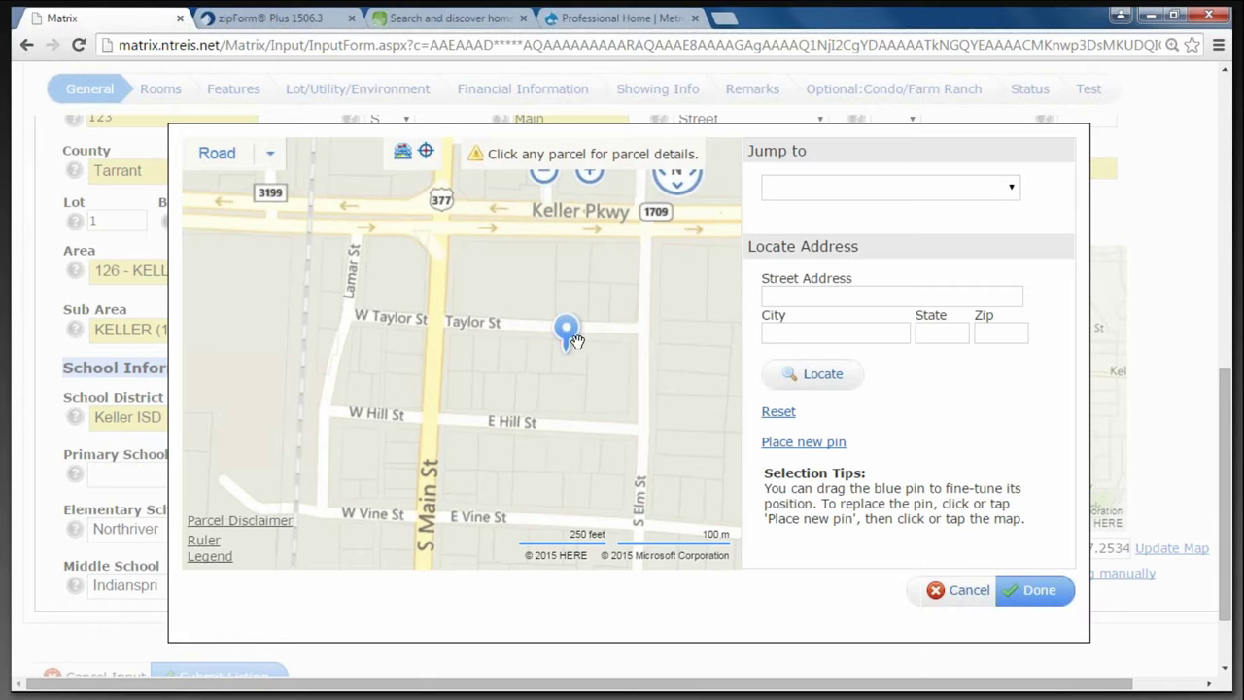
left_click_drag(570, 330, 464, 328)
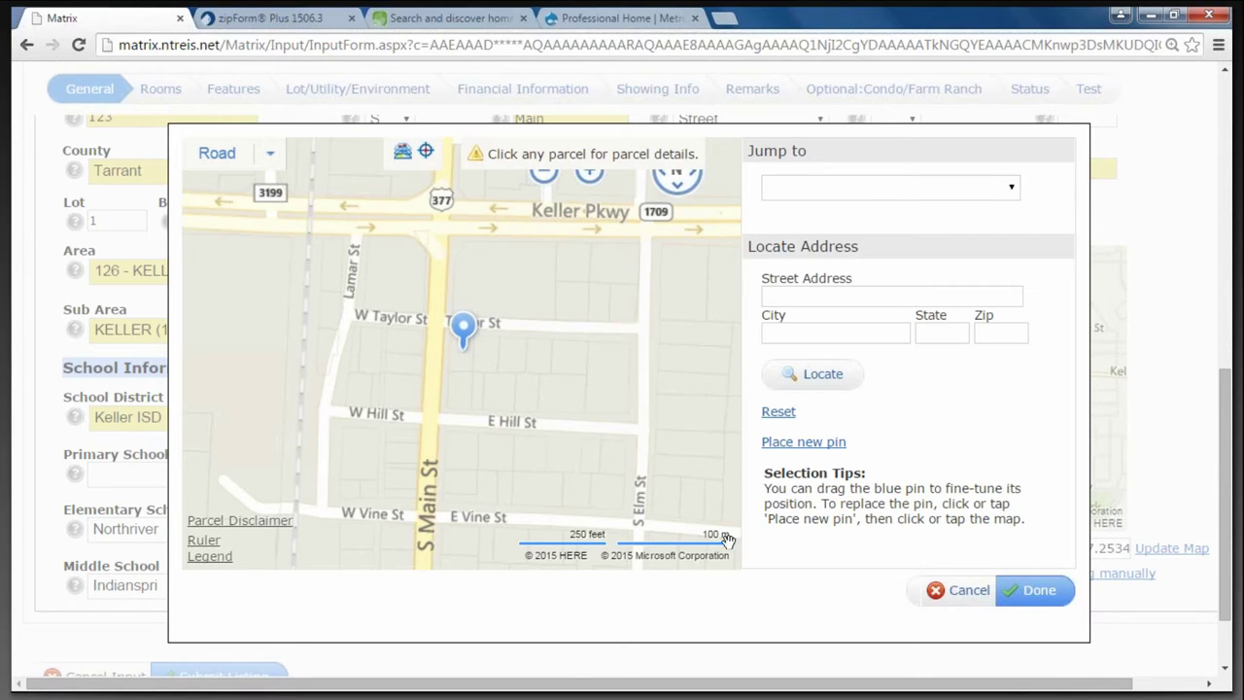
left_click(975, 597)
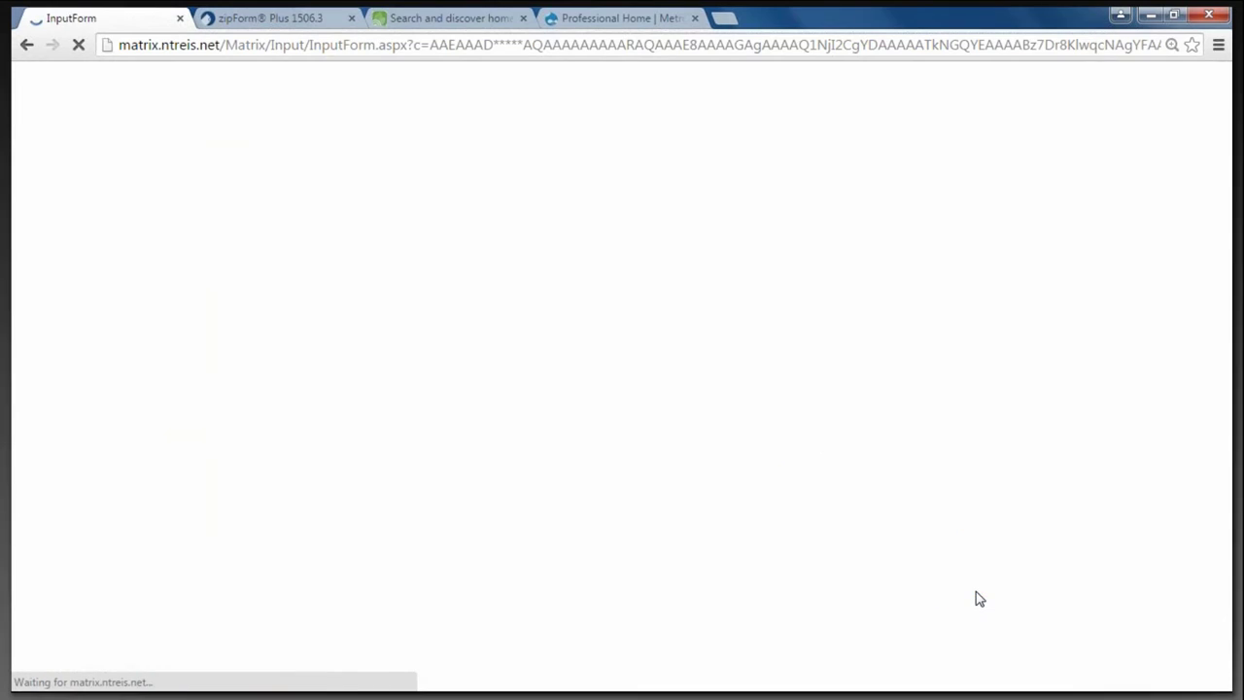
Step: Submit the listing to flag missing required fields
scroll(1001, 570, "down", 5)
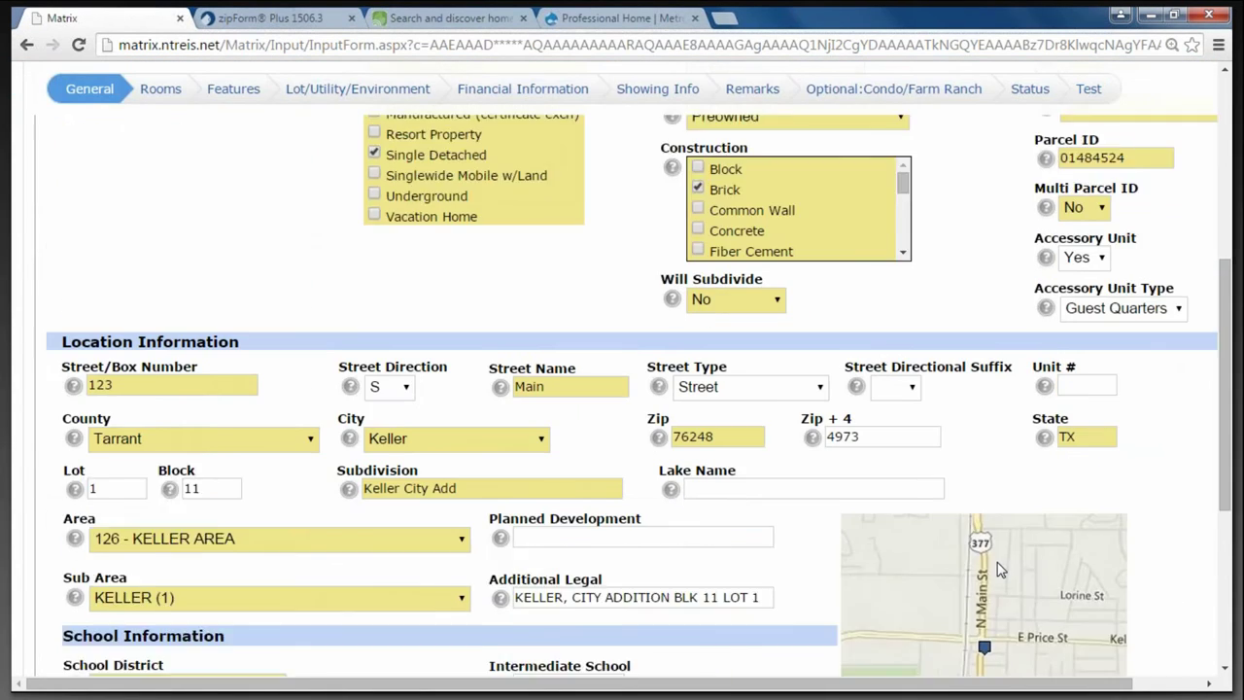
scroll(1001, 570, "down", 4)
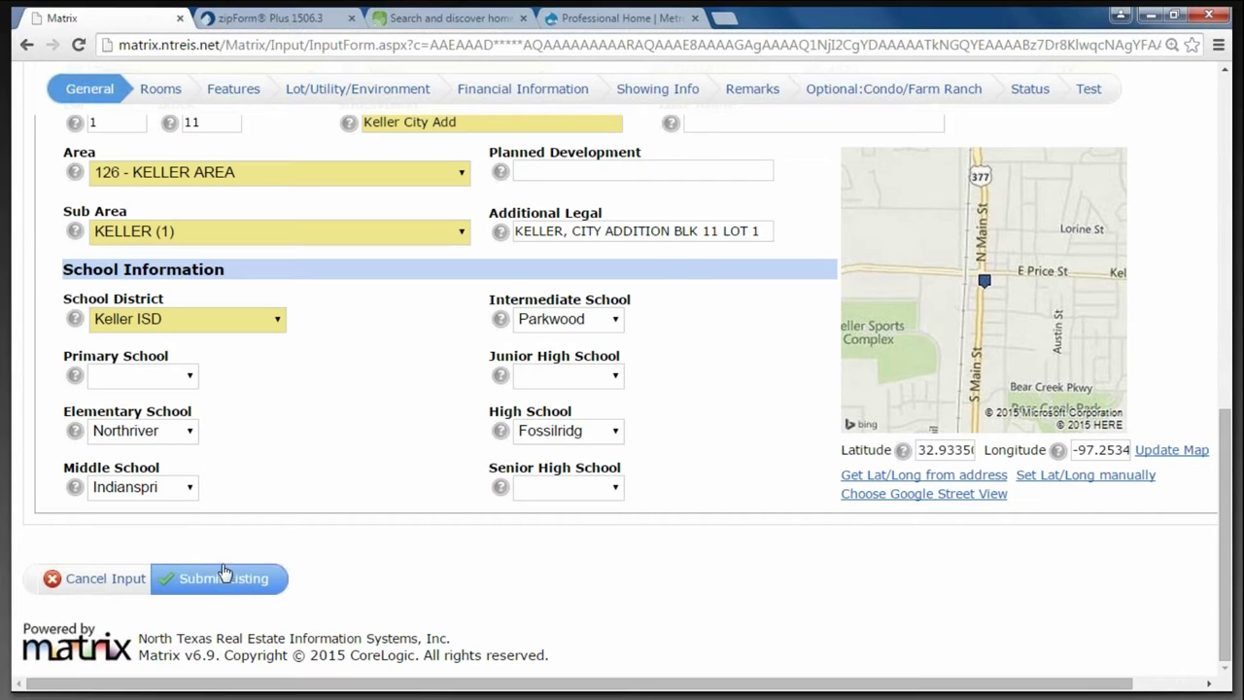
left_click(224, 580)
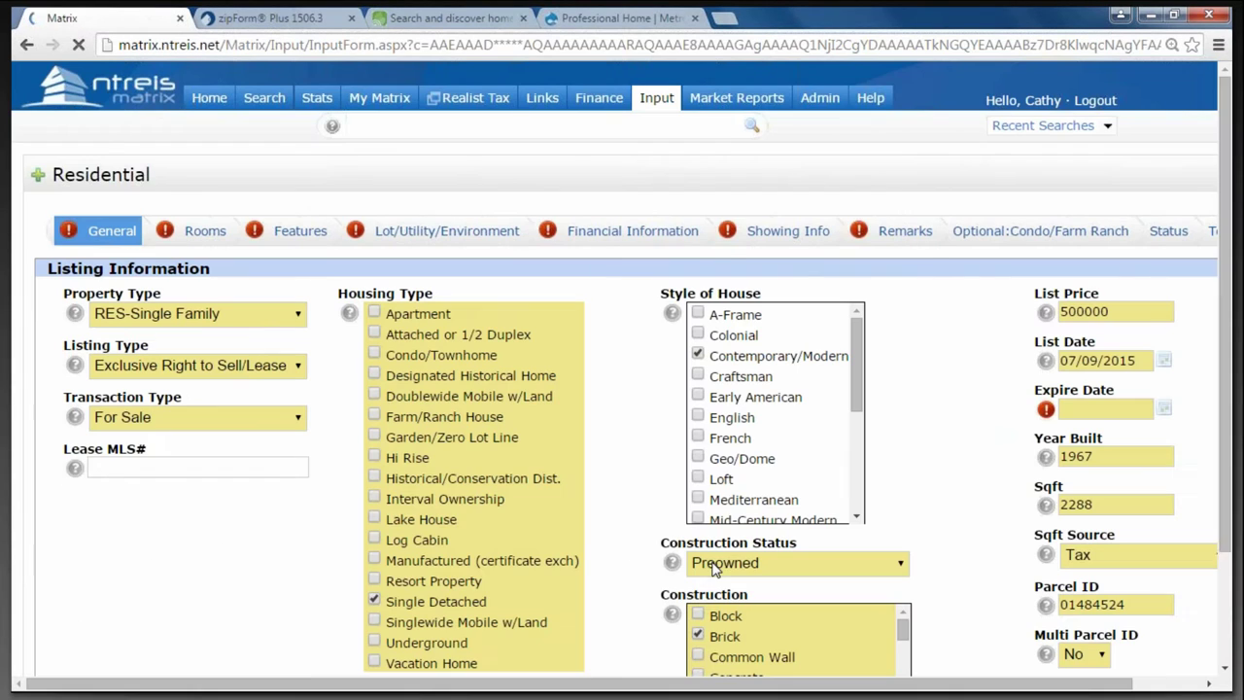
Step: Clear and retype 'Main' in the Street Name field, then return to the top
scroll(651, 505, "down", 5)
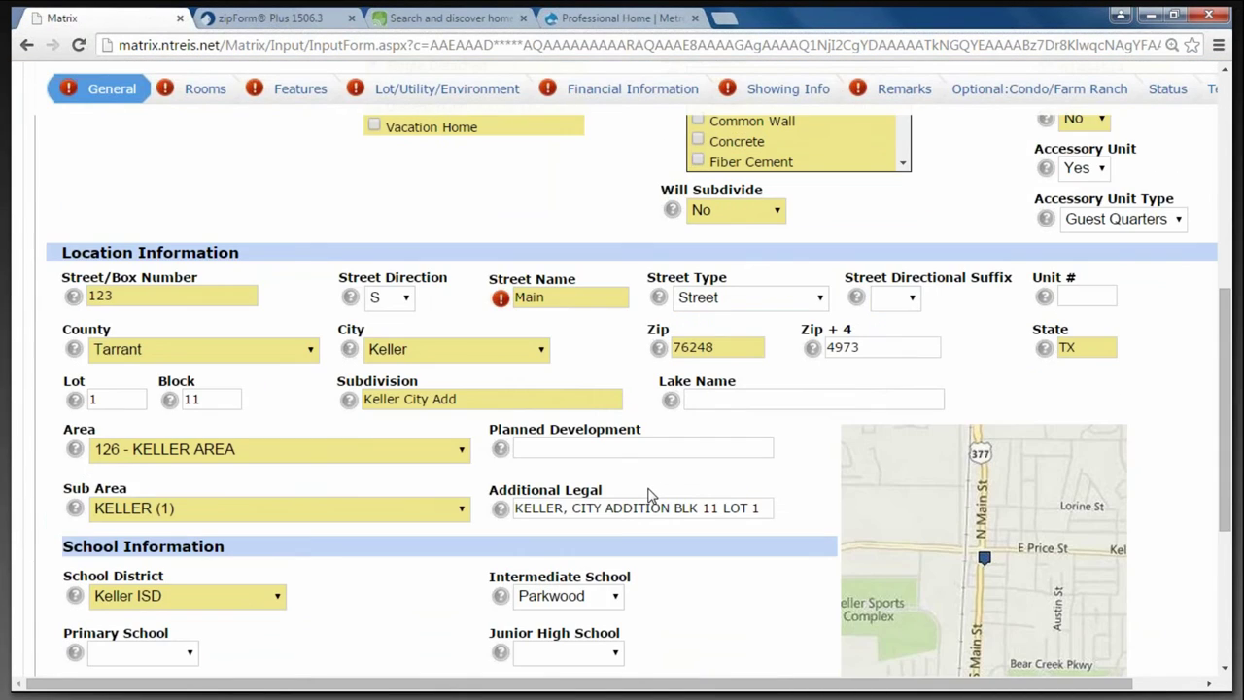
scroll(651, 495, "down", 1)
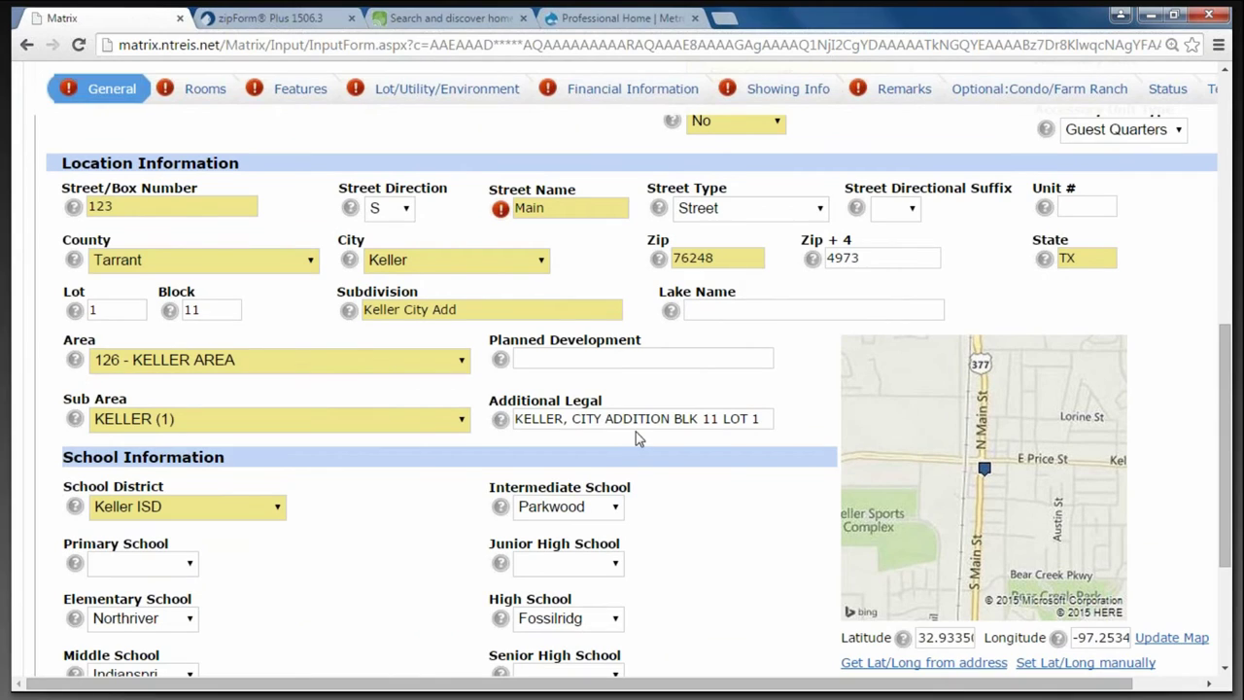
left_click(579, 207)
key("BackSpace")
key("BackSpace")
key("BackSpace")
key("BackSpace")
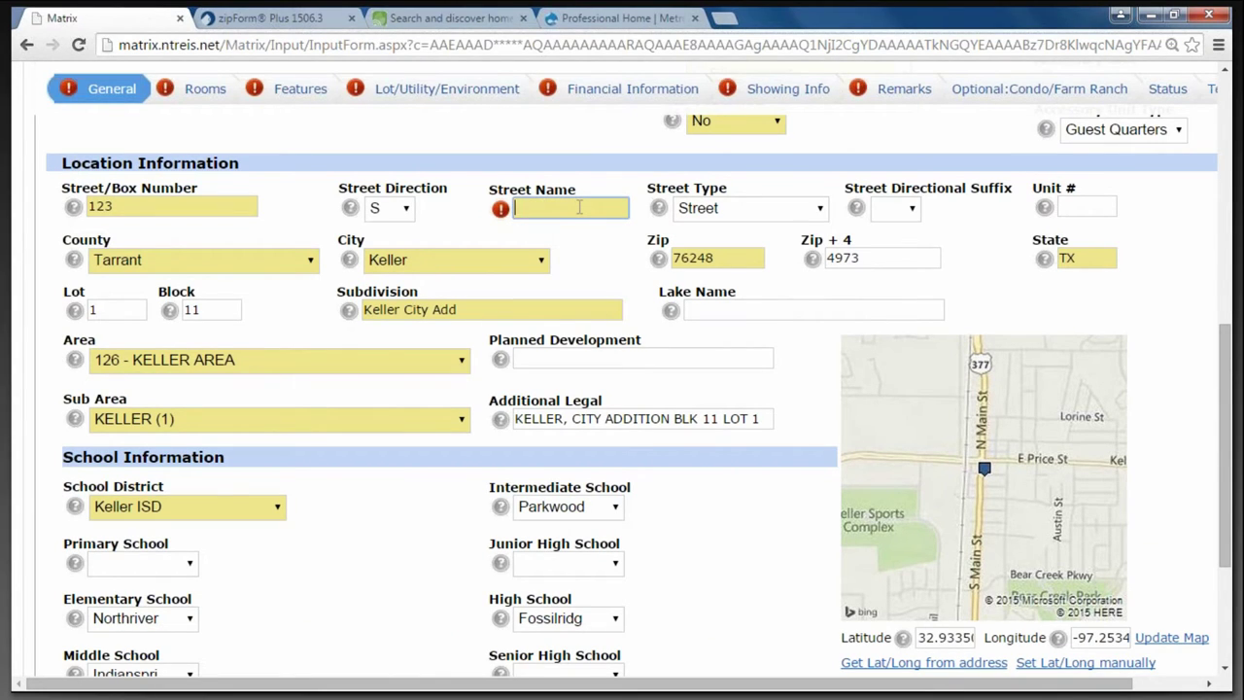
type("Min")
key("BackSpace")
type("ain")
scroll(578, 218, "up", 1)
scroll(578, 217, "up", 6)
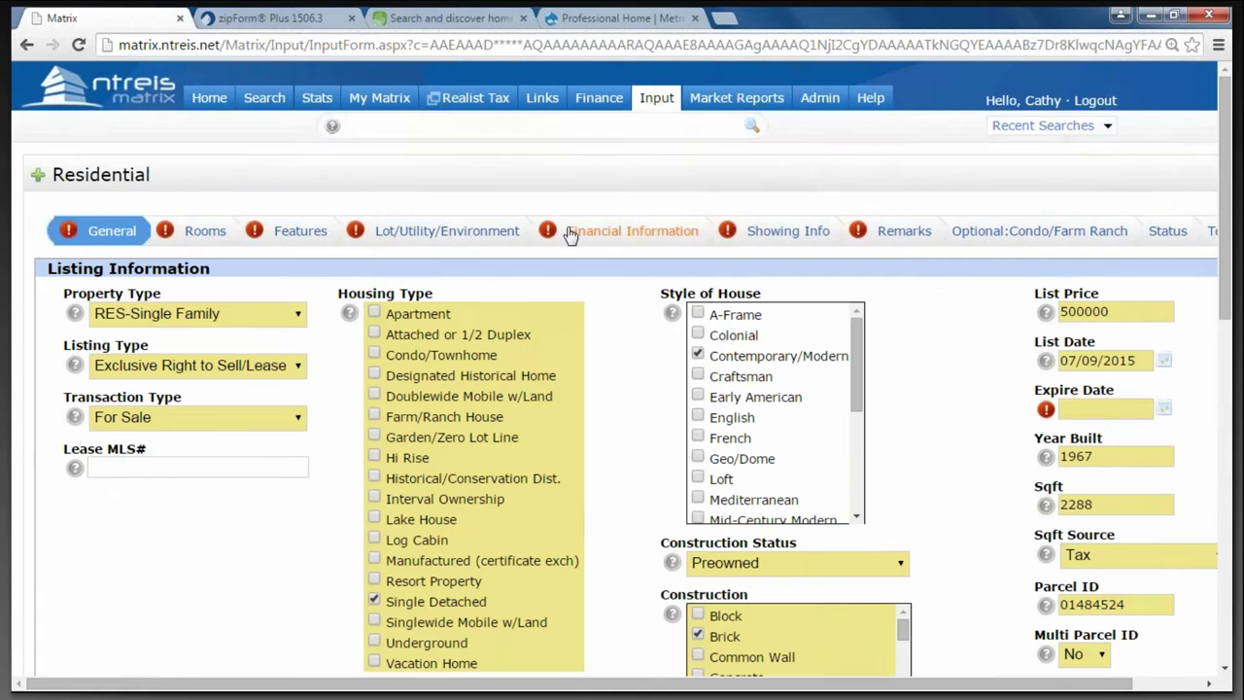
Step: In room details, enter 3 bedrooms, 2 full baths and 2 half baths
left_click(209, 232)
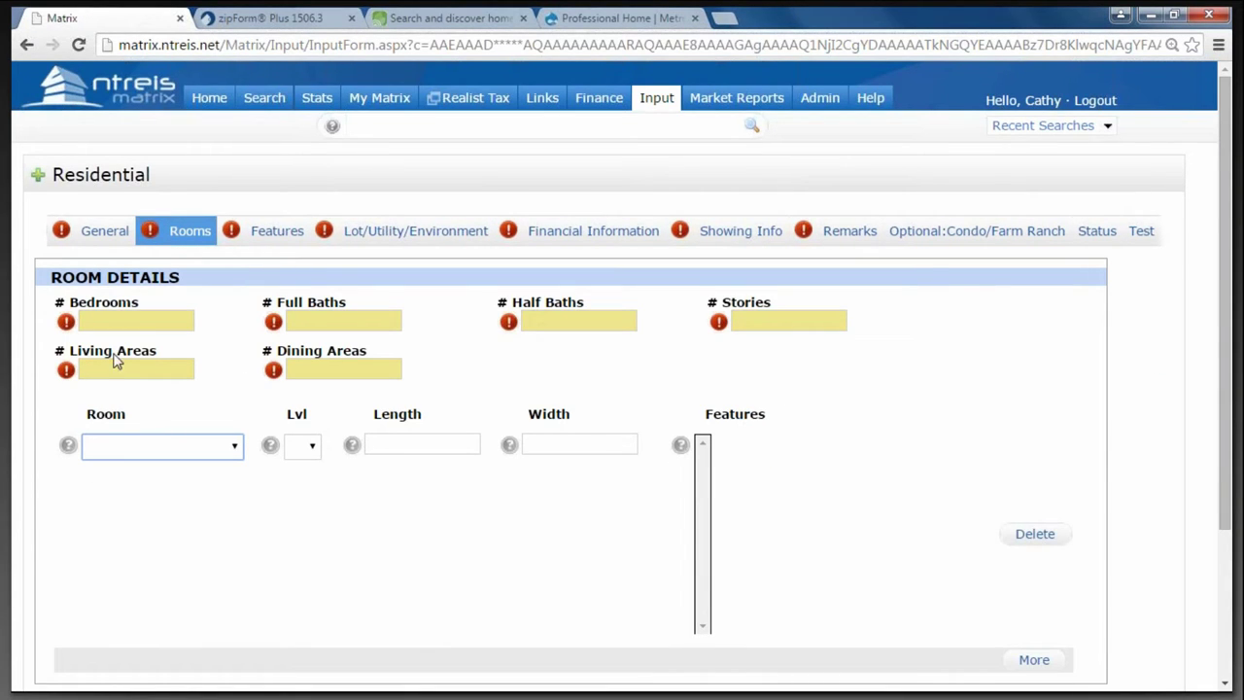
left_click(135, 321)
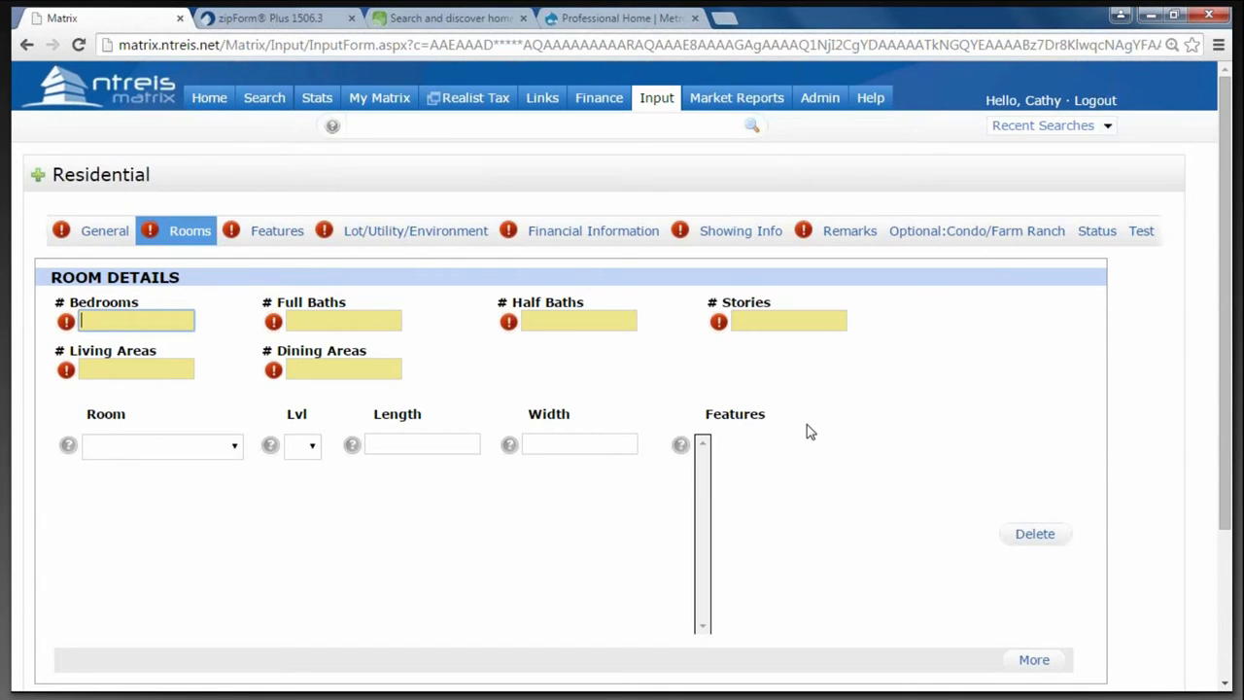
type("3")
left_click(312, 320)
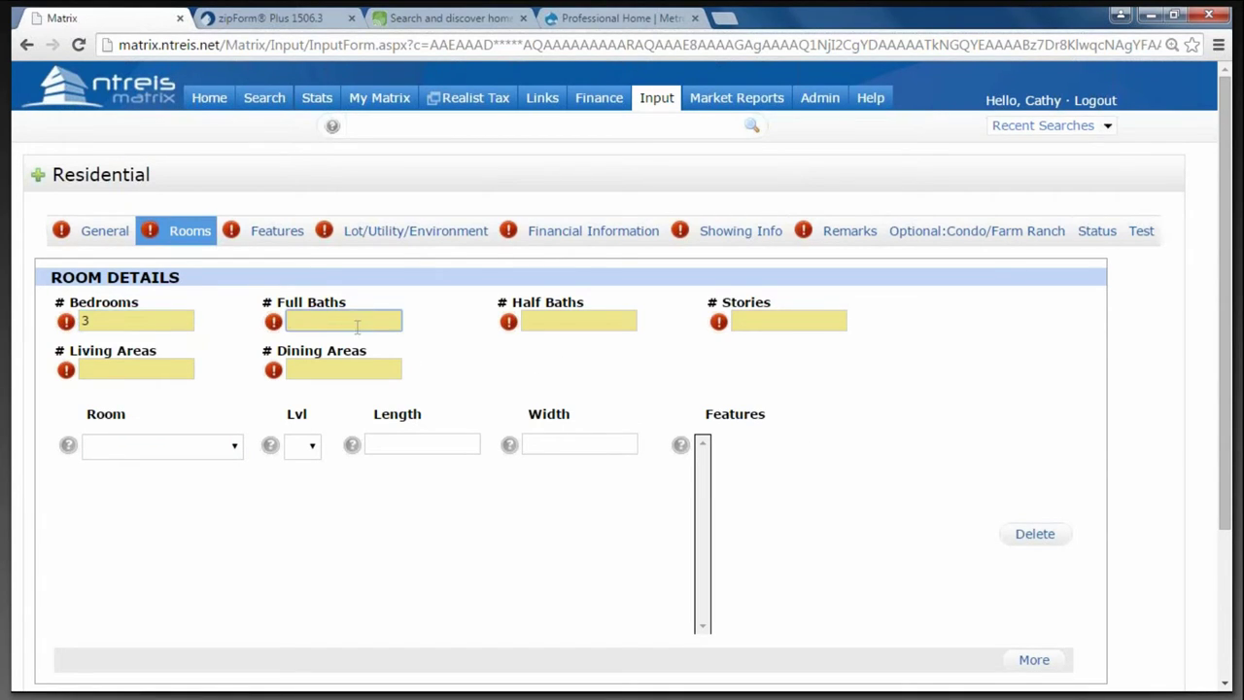
type("2")
left_click(599, 322)
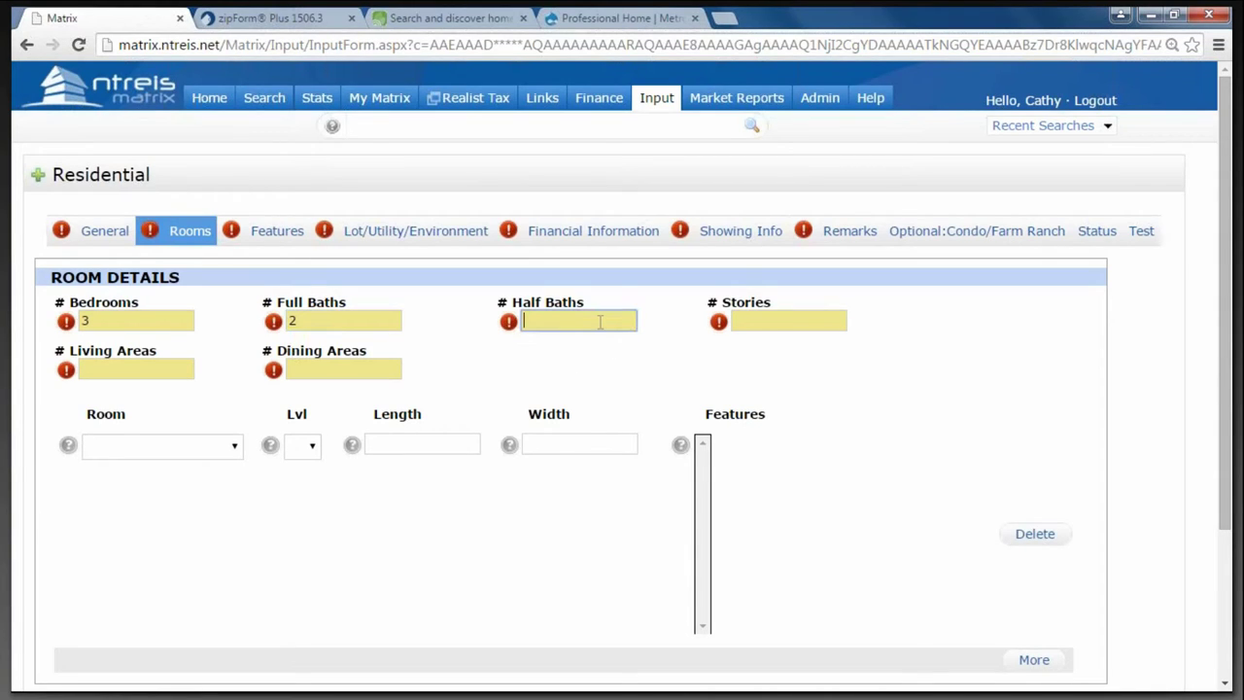
type("2")
Step: Enter 2 stories, 2 living areas and 2 dining areas
left_click(793, 323)
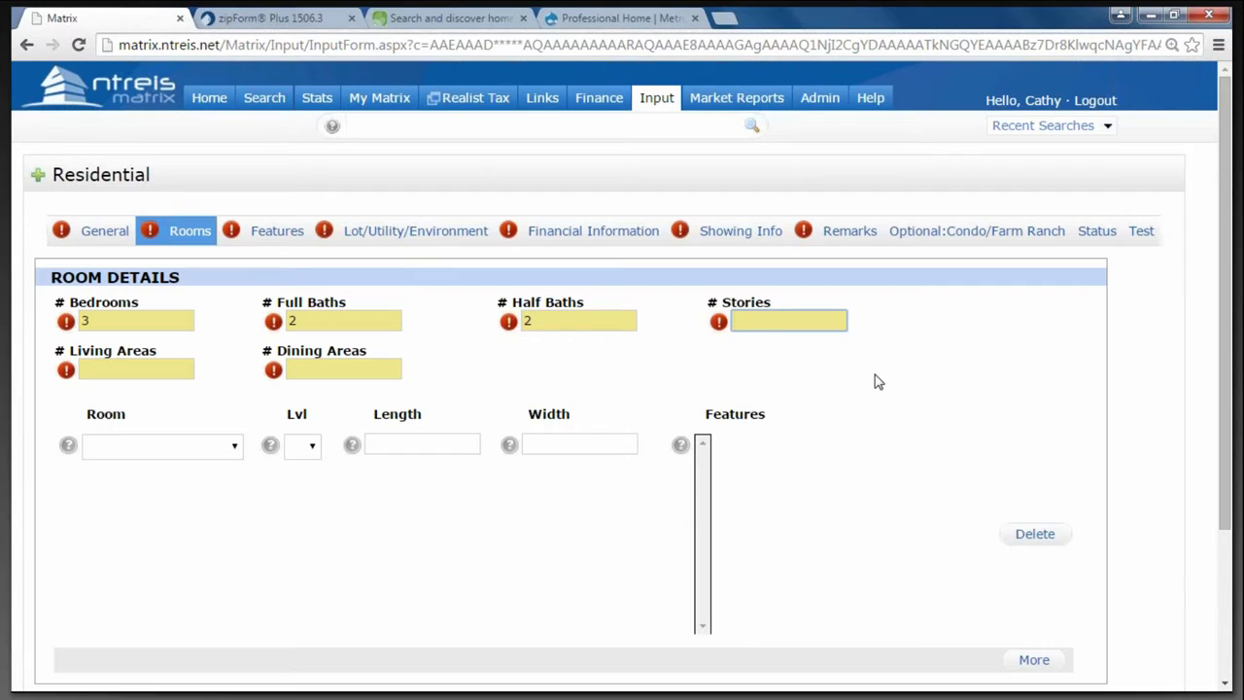
type("2")
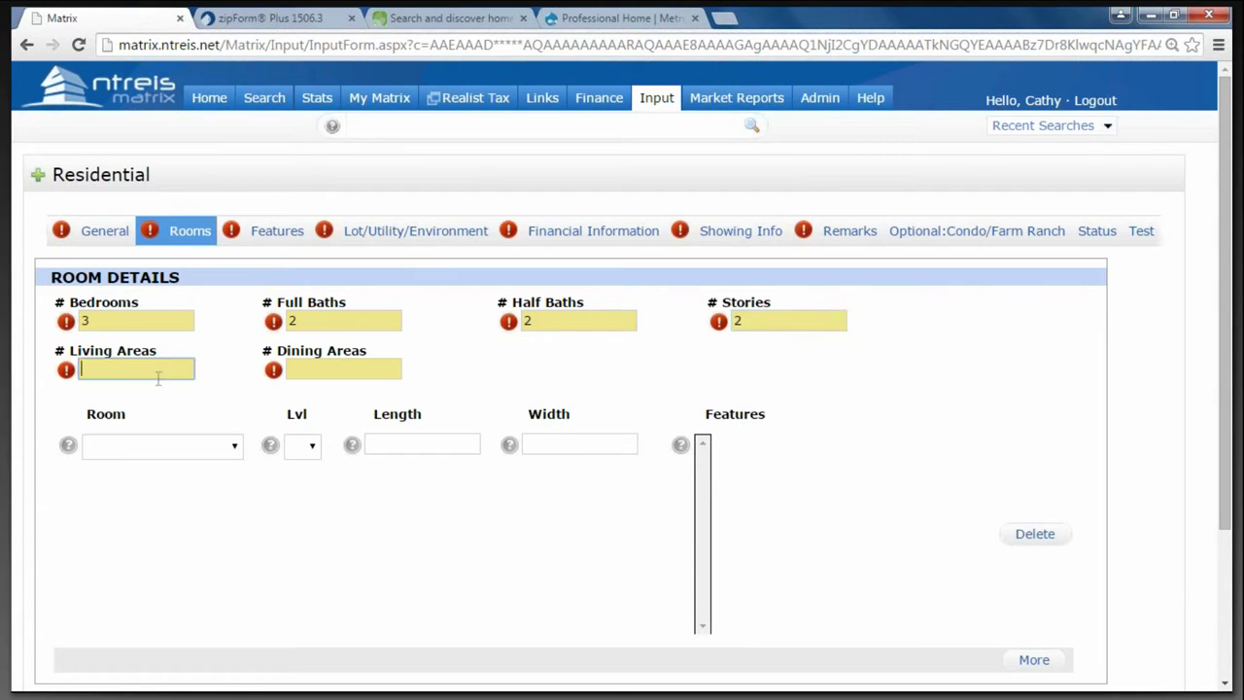
left_click(161, 370)
type("2")
left_click(373, 375)
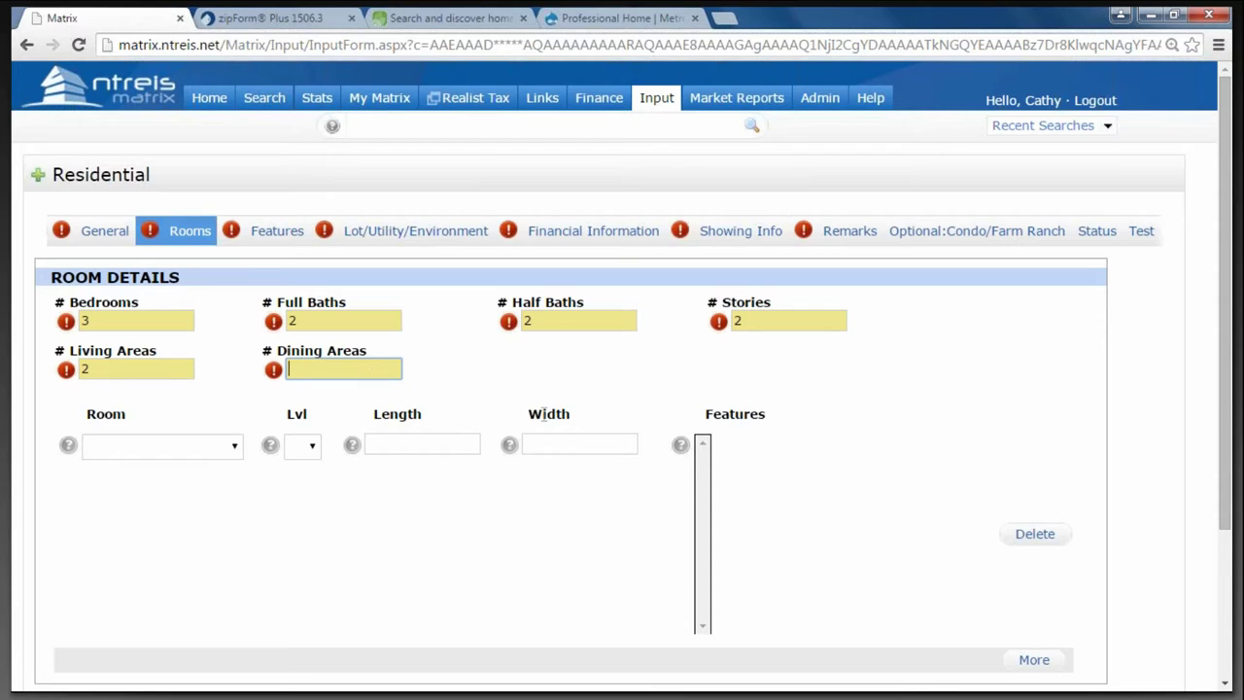
type("2")
scroll(802, 485, "down", 1)
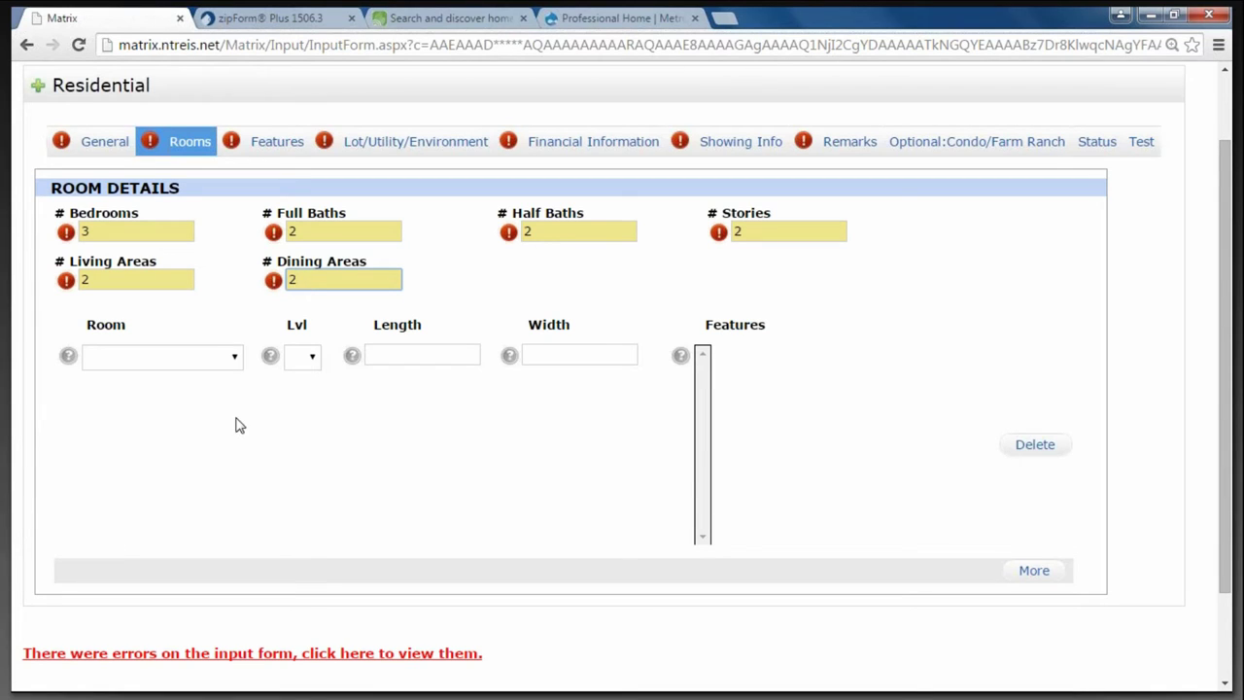
Step: Add a Kitchen room on level 1 measuring 14 by 15
left_click(237, 359)
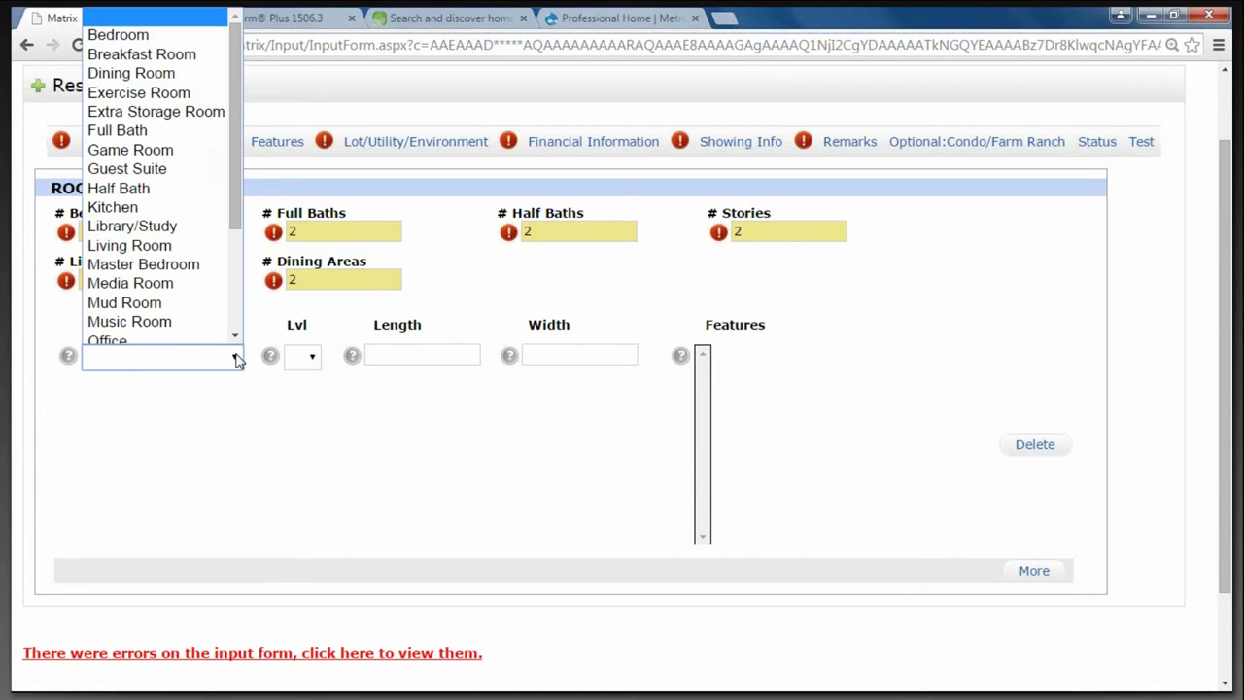
mouse_move(234, 206)
left_mouse_down()
mouse_move(236, 336)
mouse_move(237, 206)
left_mouse_up()
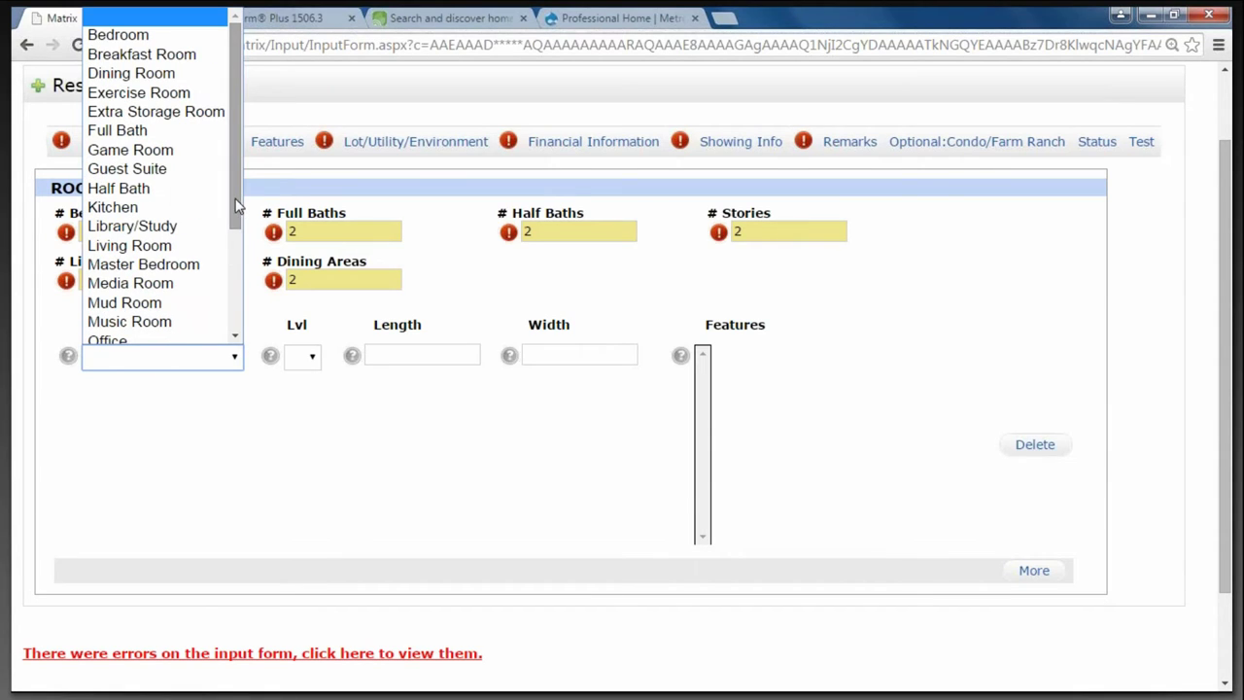
left_click(115, 208)
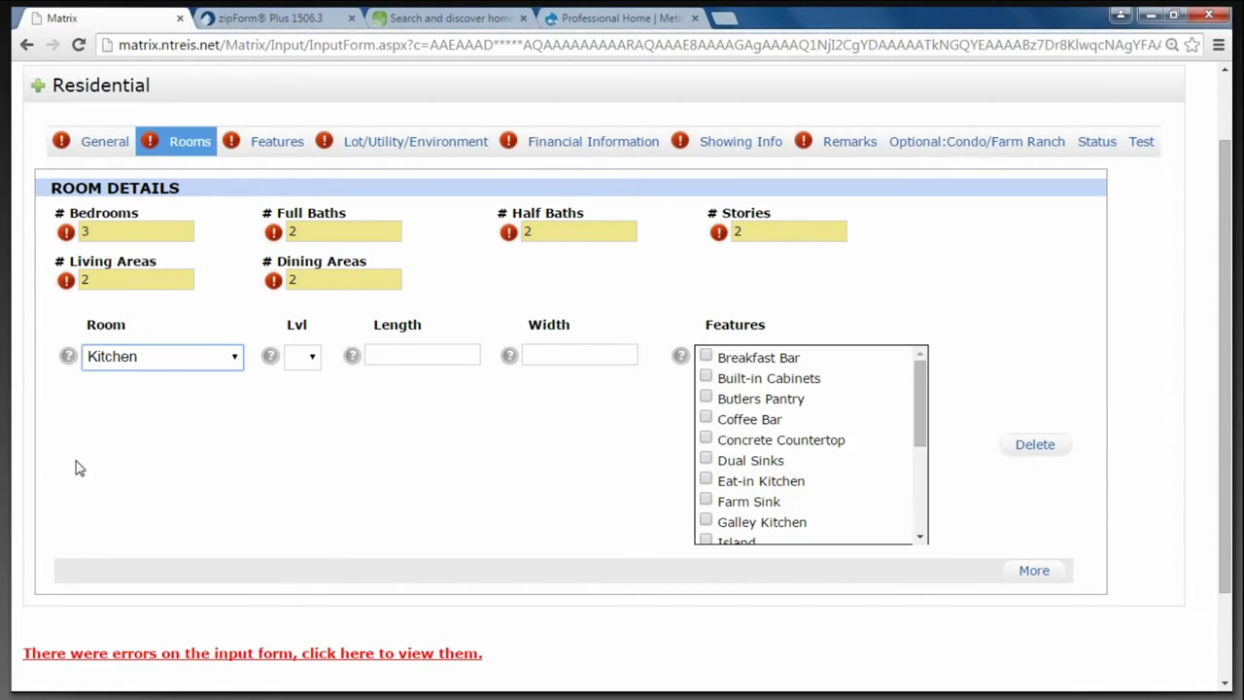
left_click(312, 358)
left_click(305, 399)
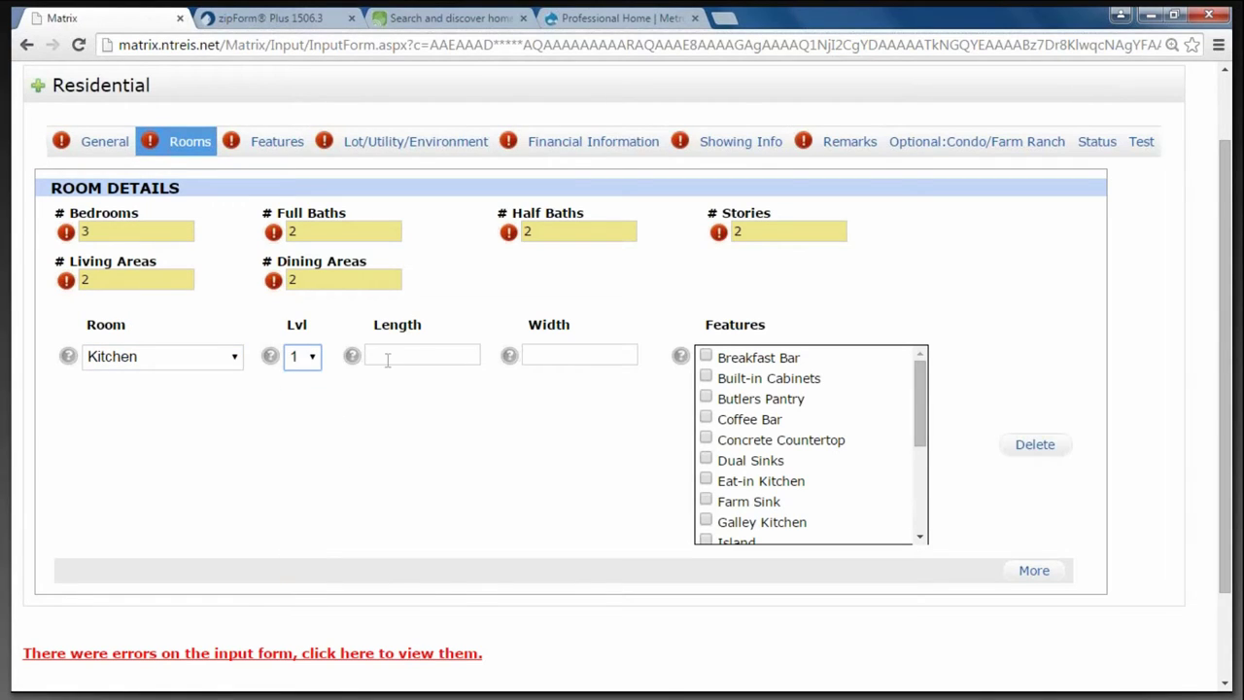
left_click(387, 360)
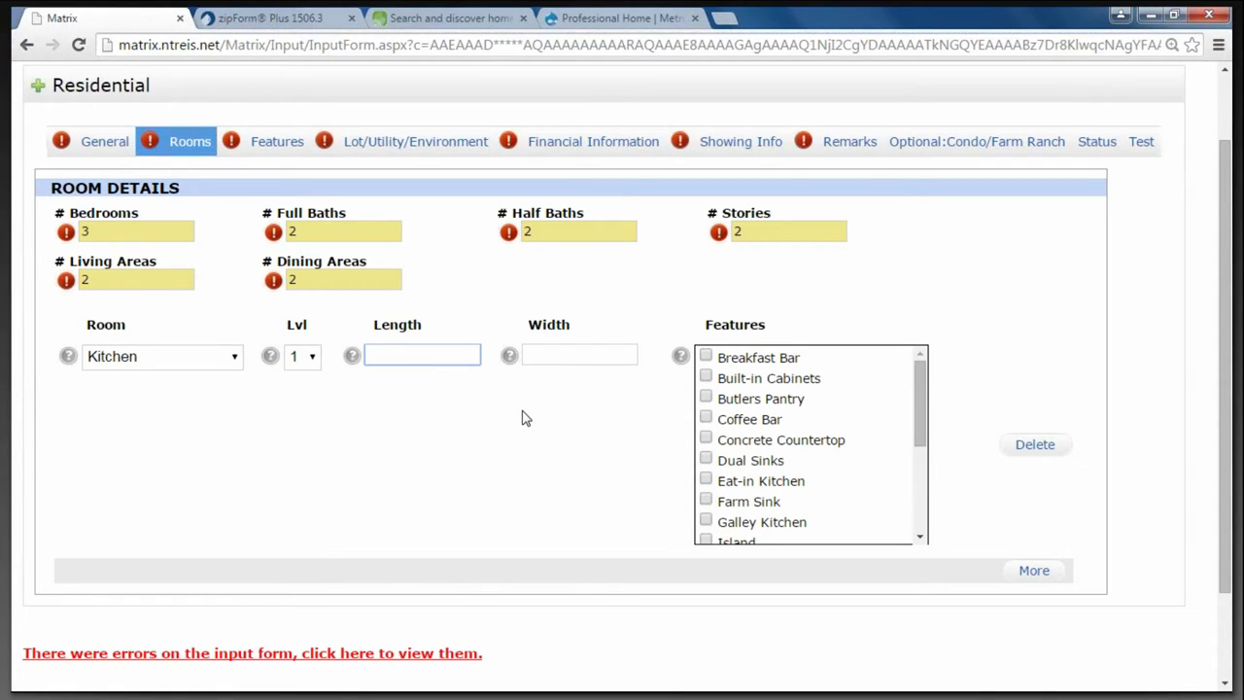
type("14")
key("Tab")
type("15")
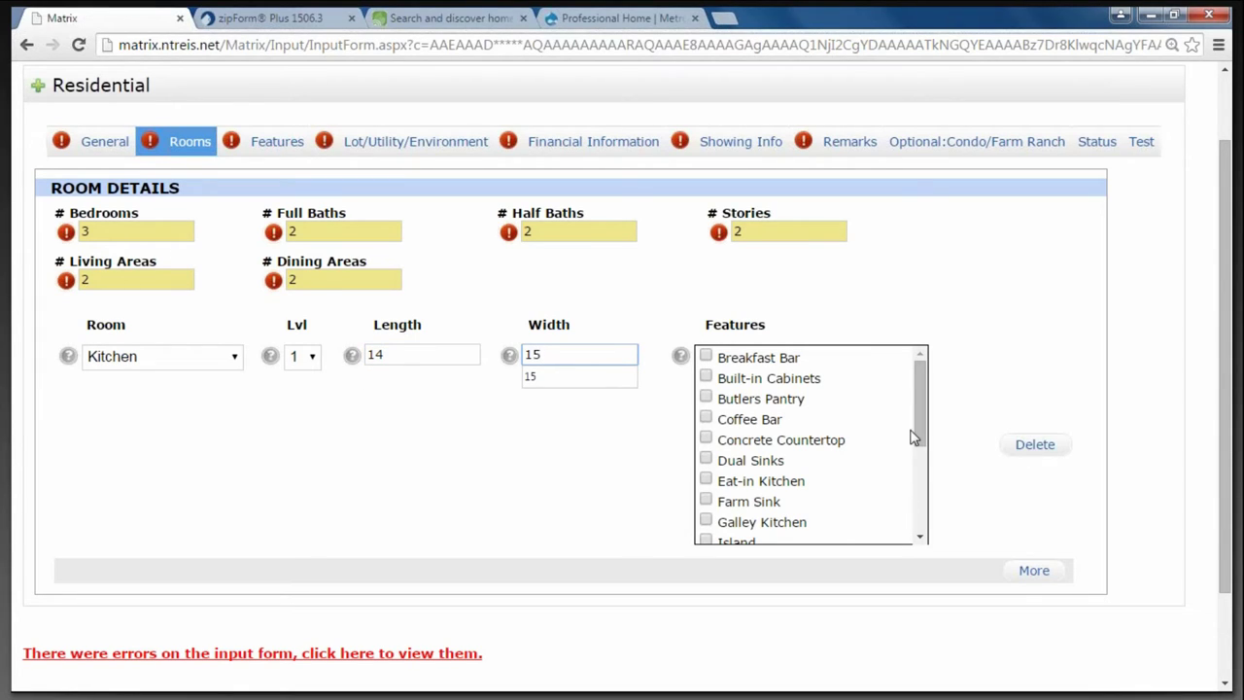
Step: Check Breakfast Bar, Dual Sinks and Island for the kitchen, then add another room row
left_click(707, 357)
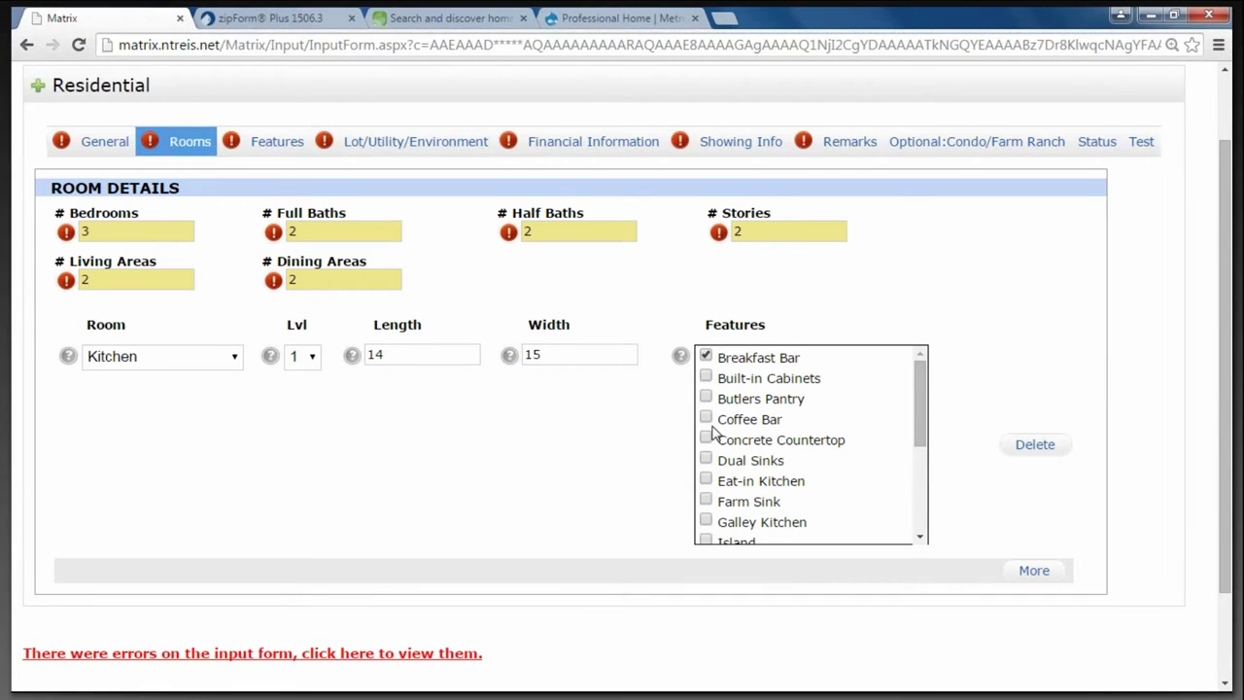
left_click(706, 461)
scroll(920, 537, "down", 1)
left_click(705, 435)
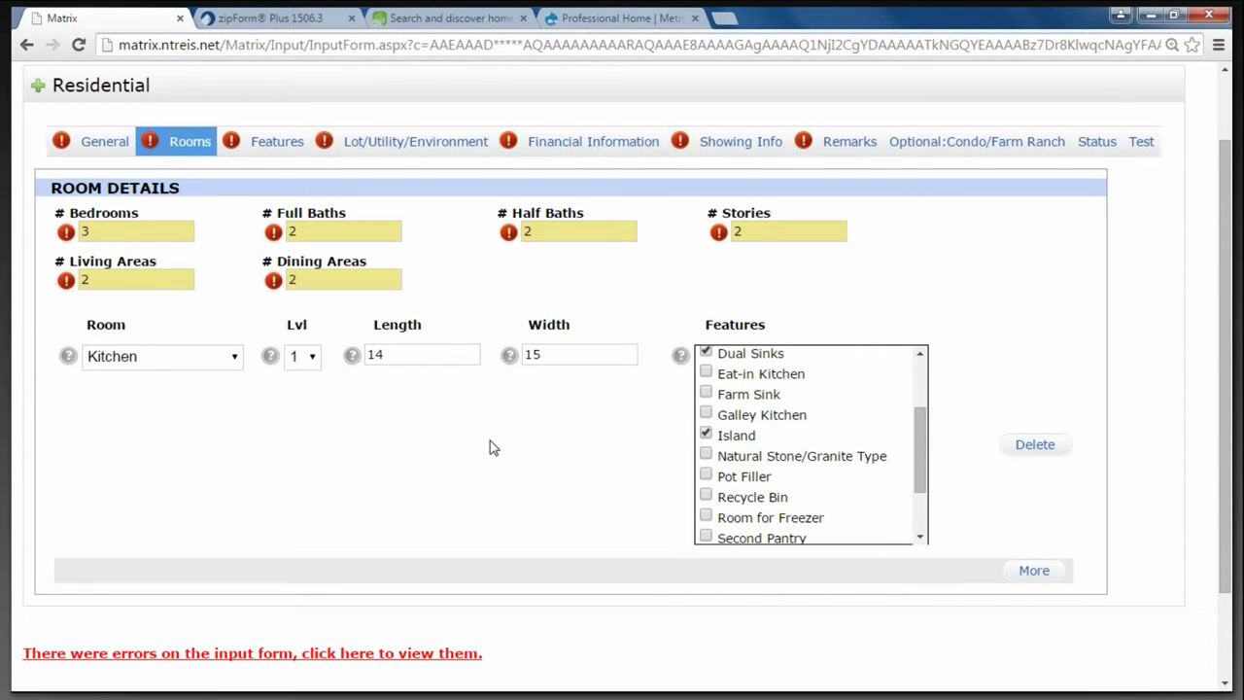
left_click(1036, 573)
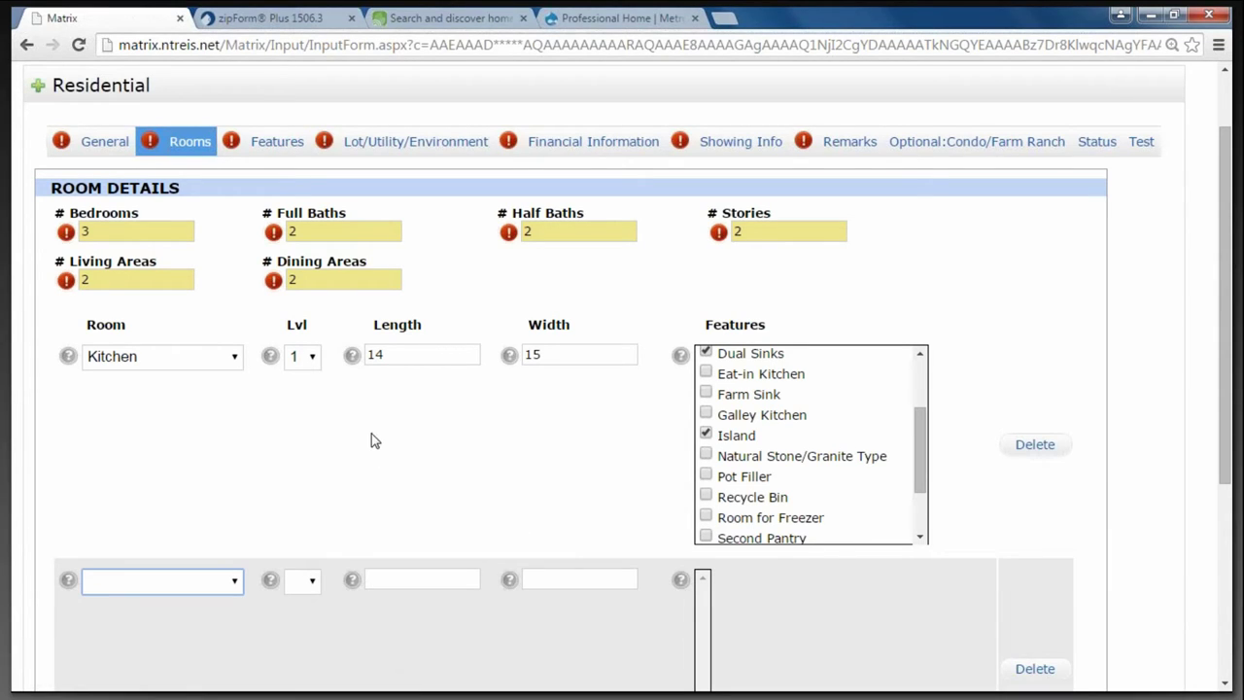
Step: Set the new room row to Dining Room on level 1
scroll(372, 434, "down", 1)
scroll(371, 433, "down", 2)
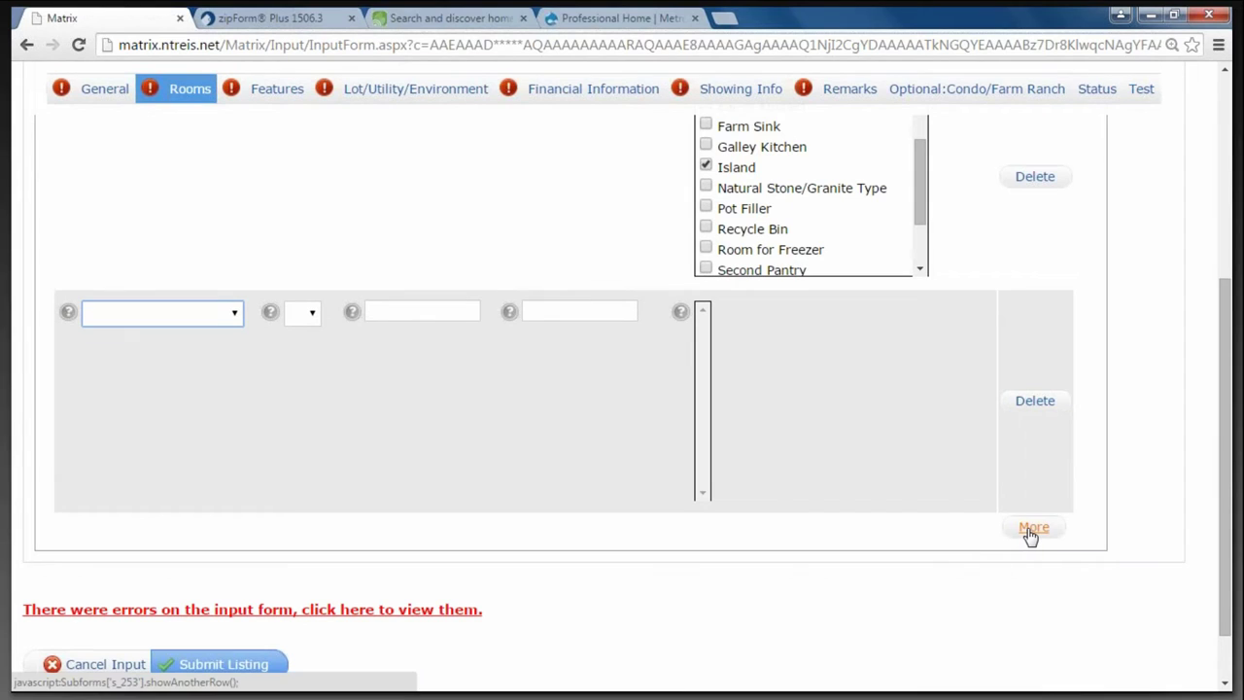
left_click(1032, 529)
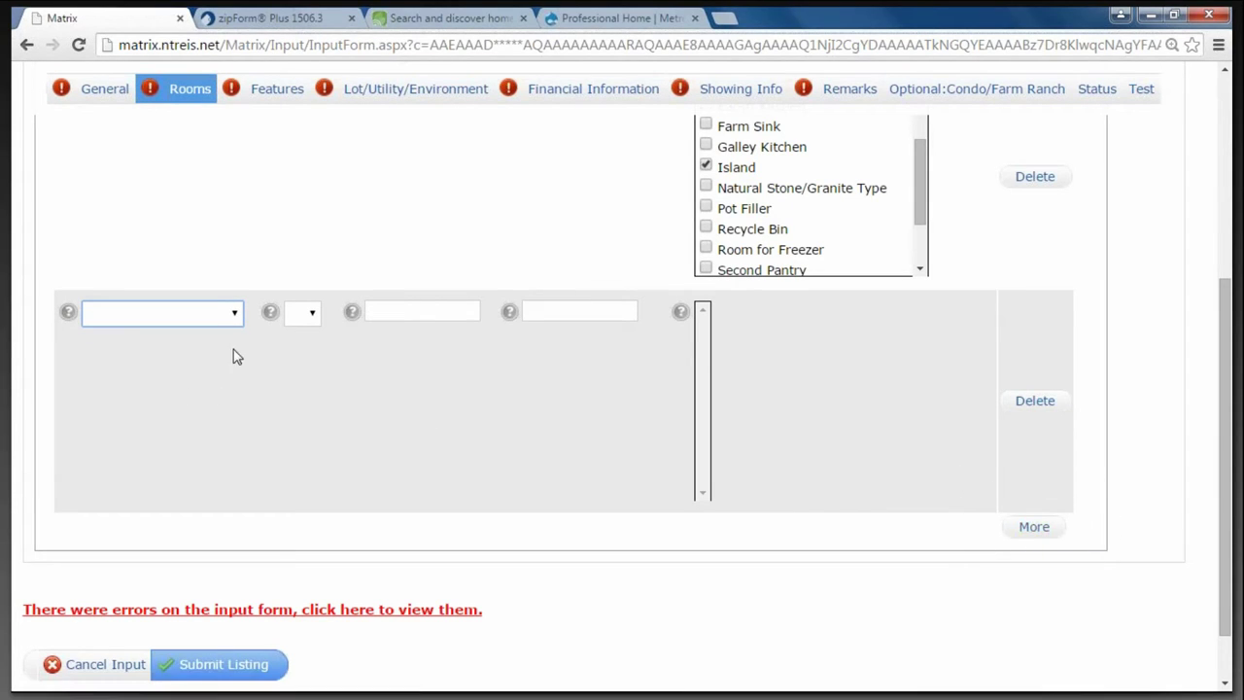
left_click(234, 314)
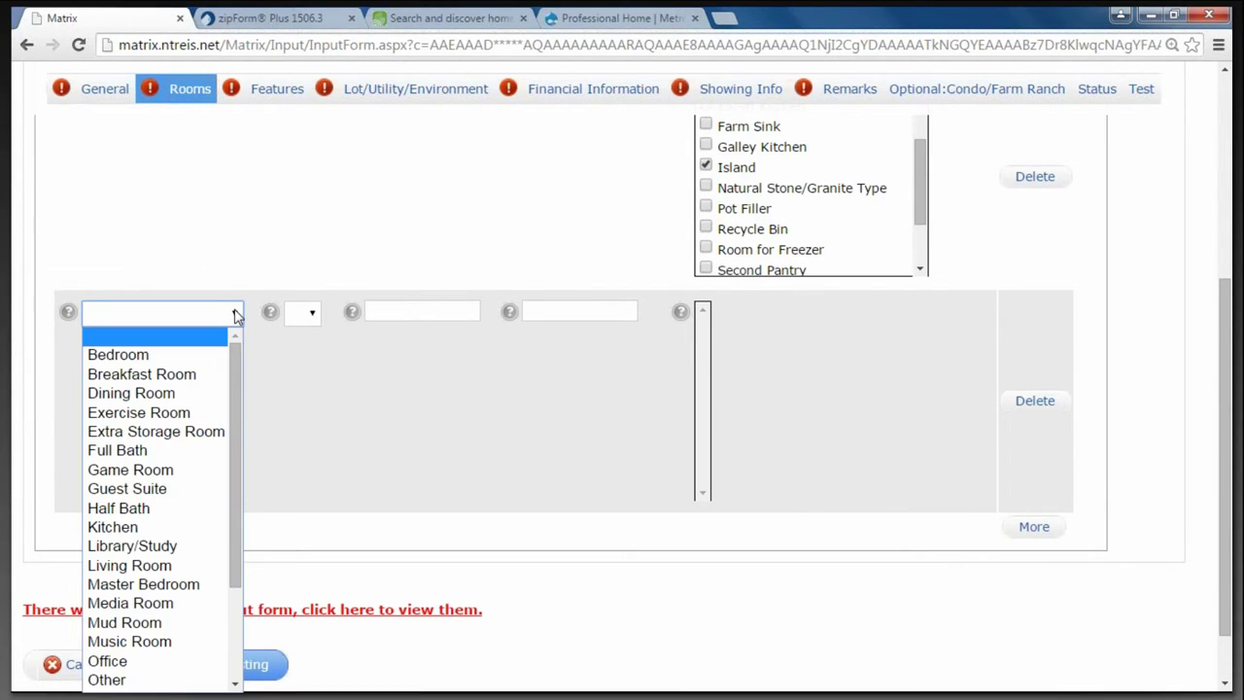
left_click(188, 395)
left_click(312, 321)
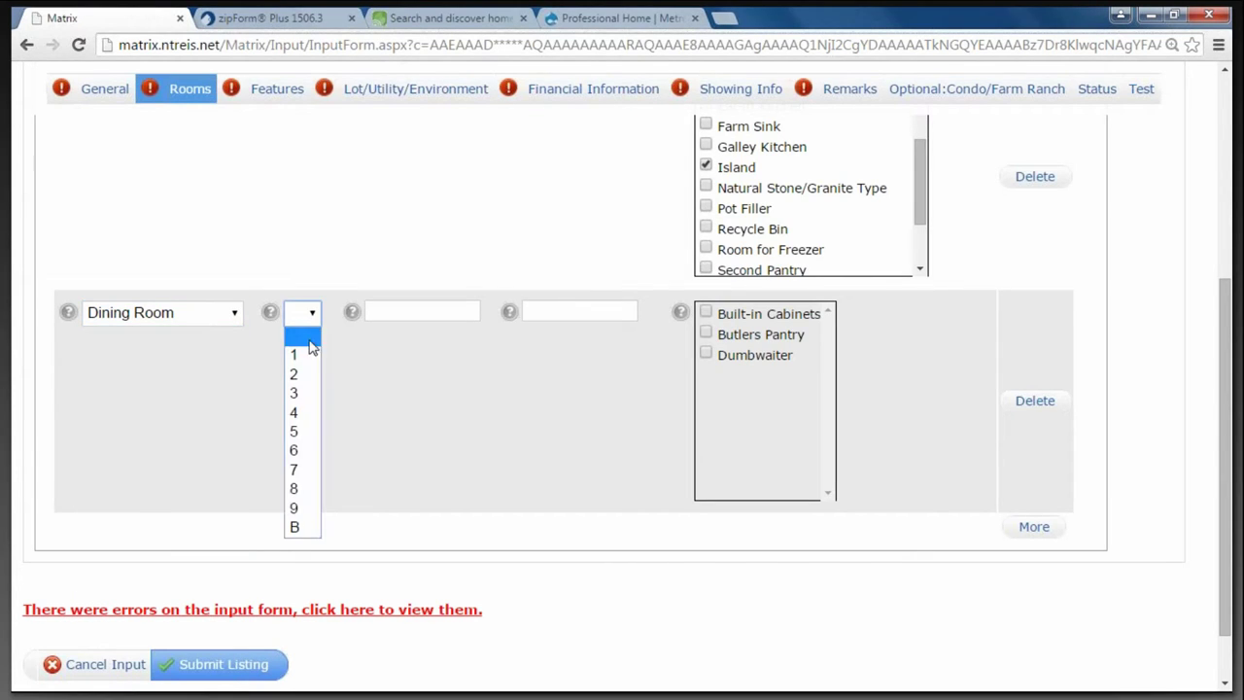
left_click(310, 355)
Step: Give the dining room length 15 and width 17, then add another blank room row
left_click(408, 311)
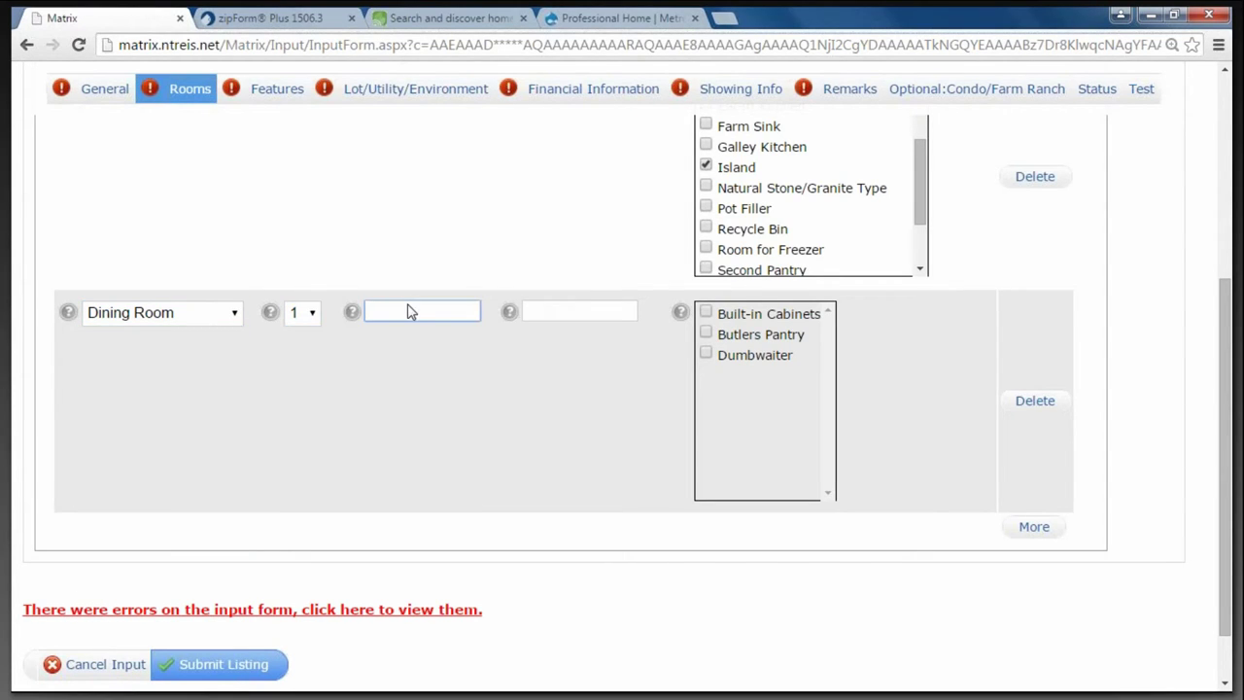
type("15")
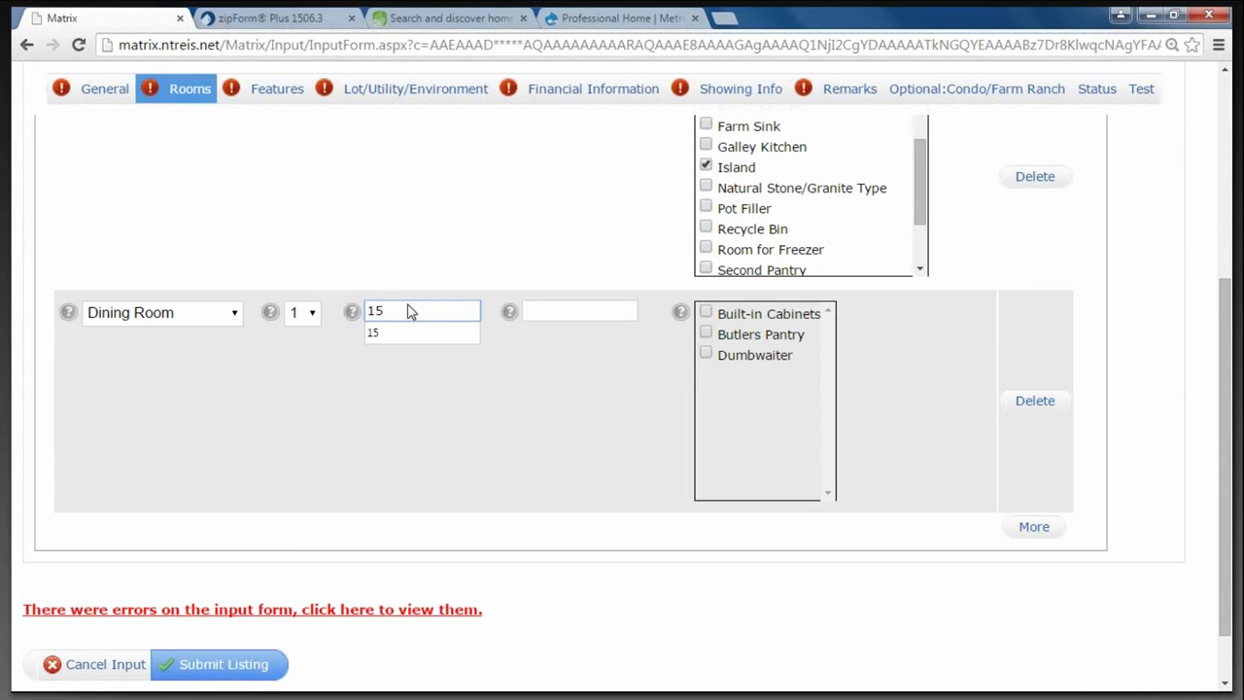
type("17")
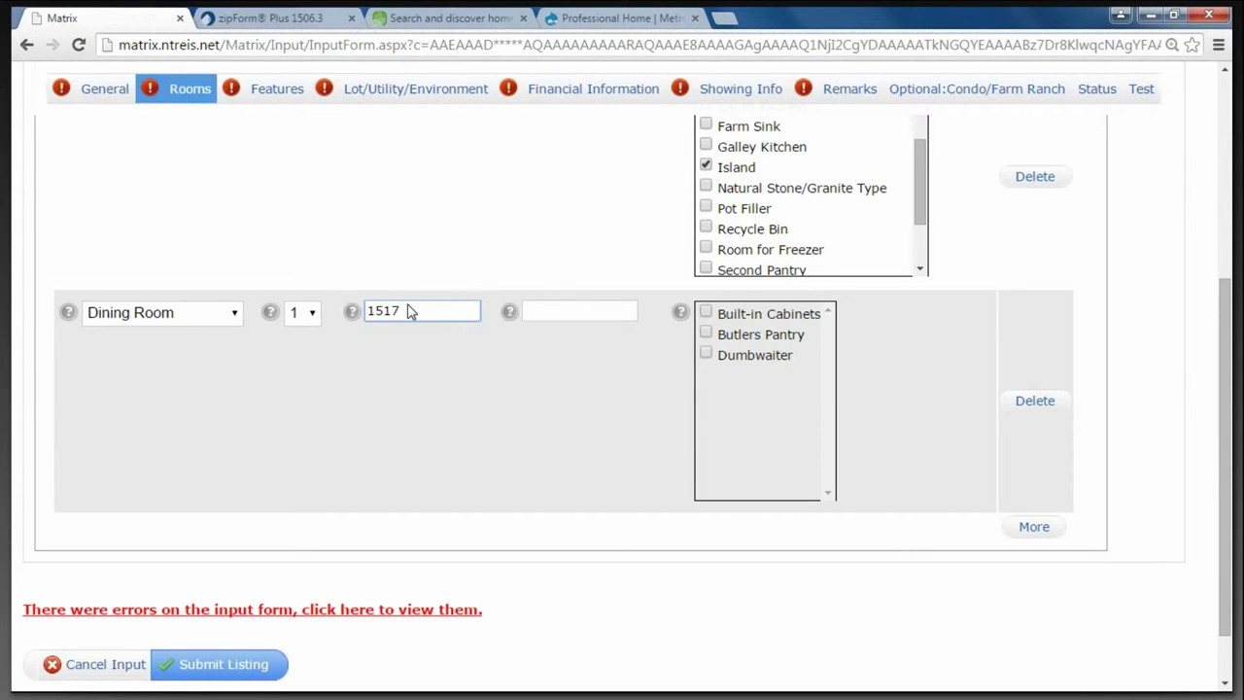
key("BackSpace")
key("BackSpace")
key("Tab")
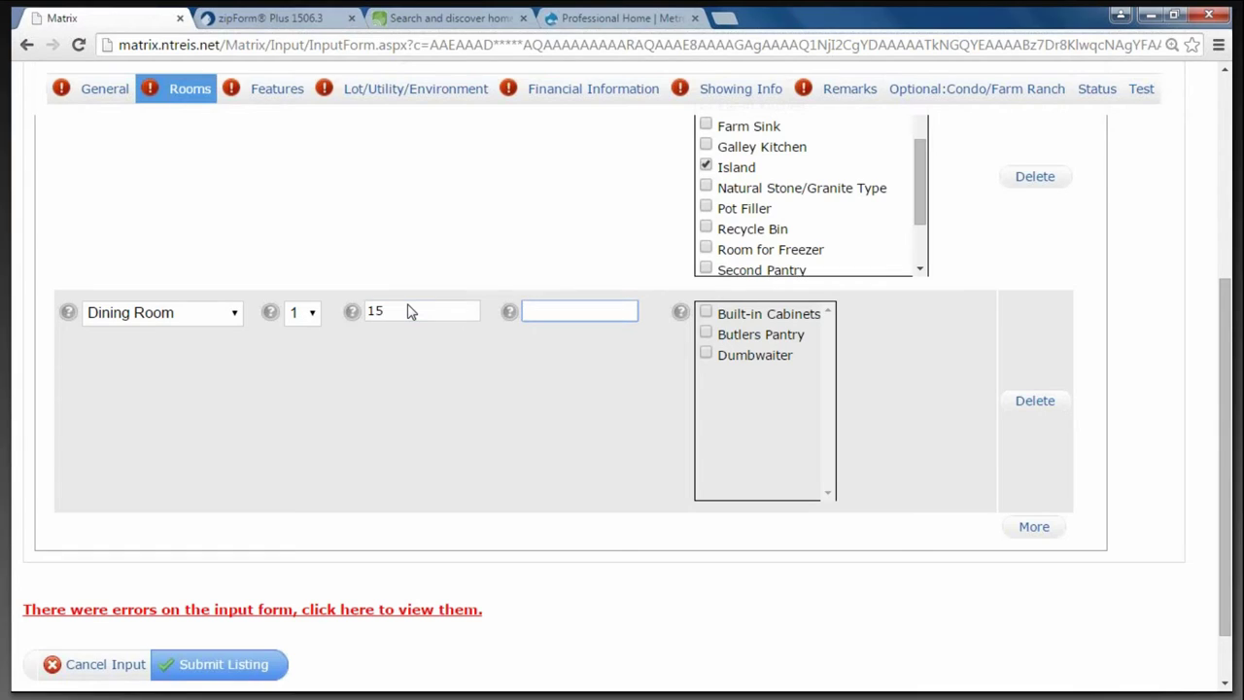
type("17")
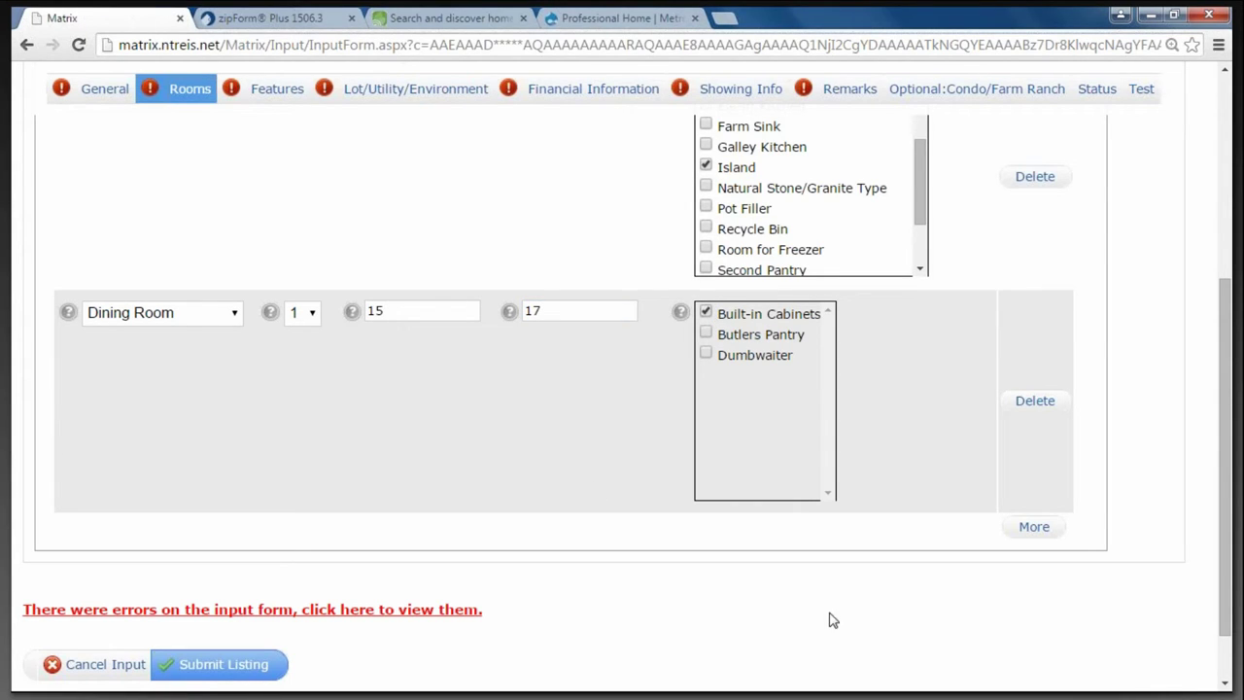
left_click(1040, 528)
Step: Add a level-1 Master Bedroom measuring 40 by 20 in the new room row
scroll(767, 580, "down", 2)
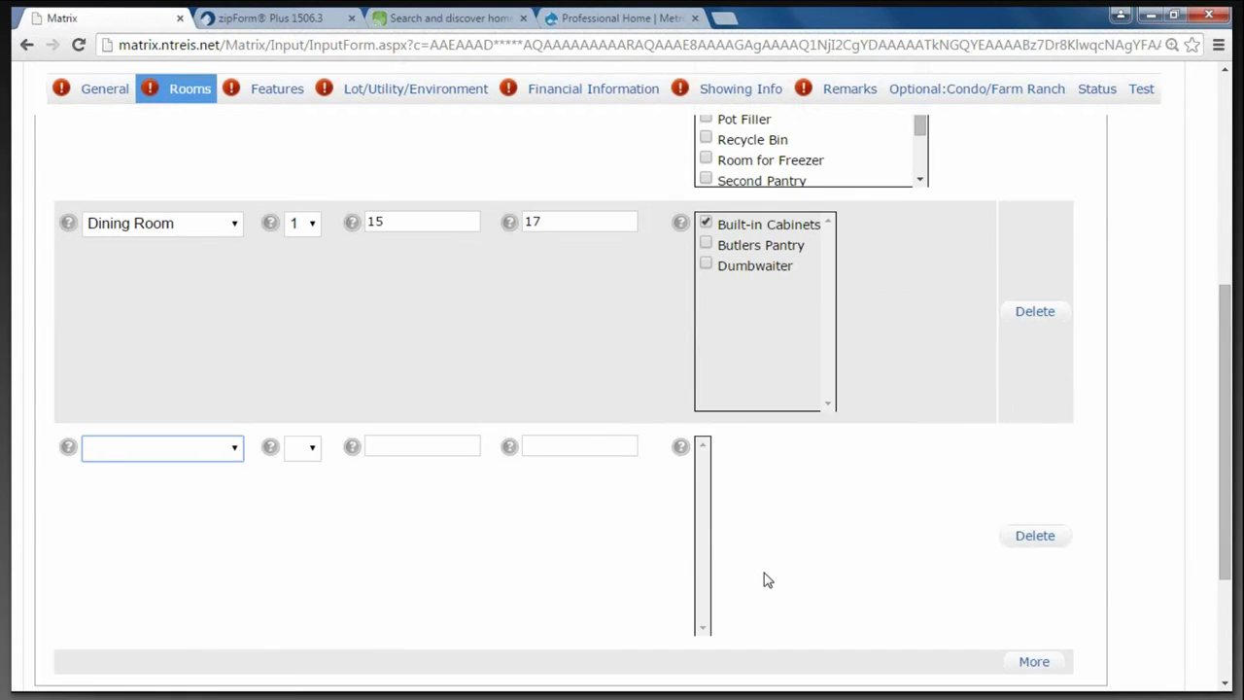
left_click(235, 359)
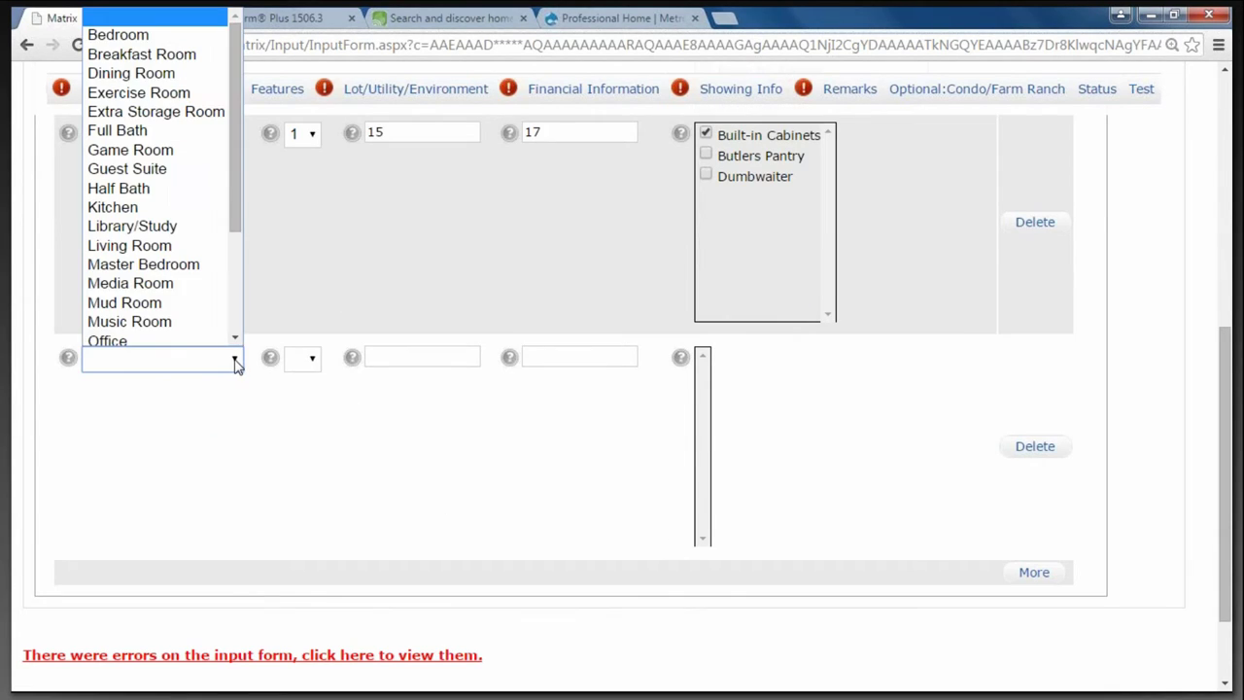
left_click(160, 265)
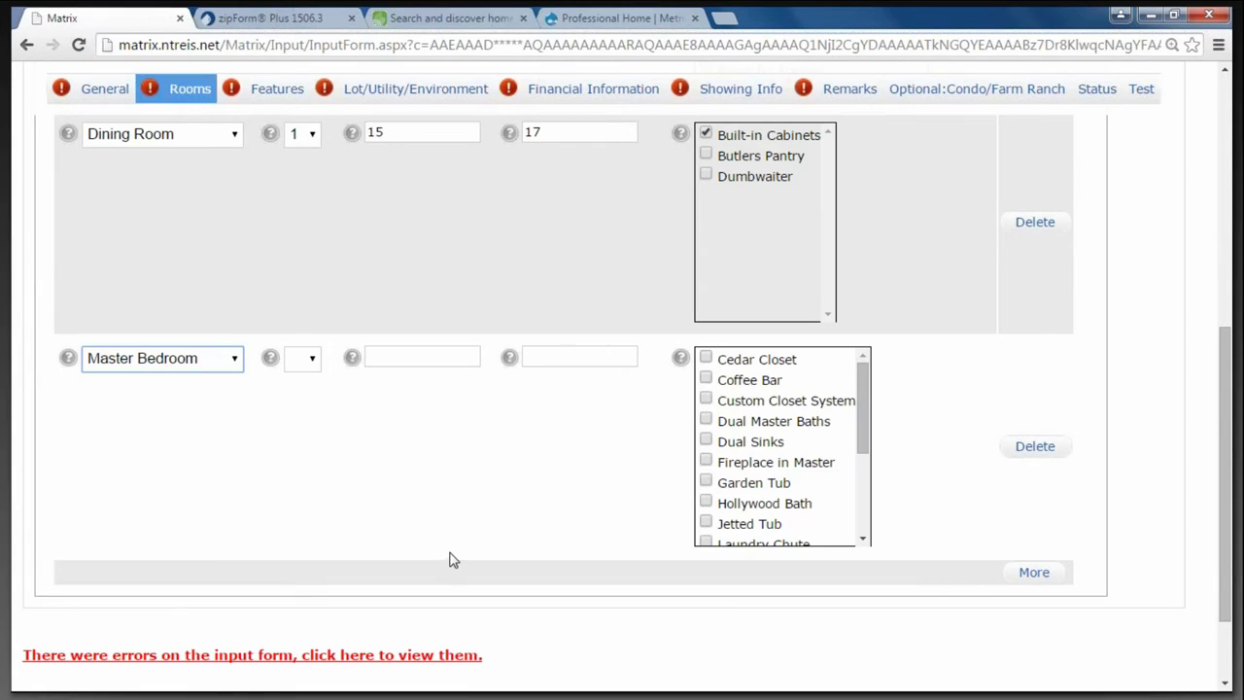
left_click(312, 358)
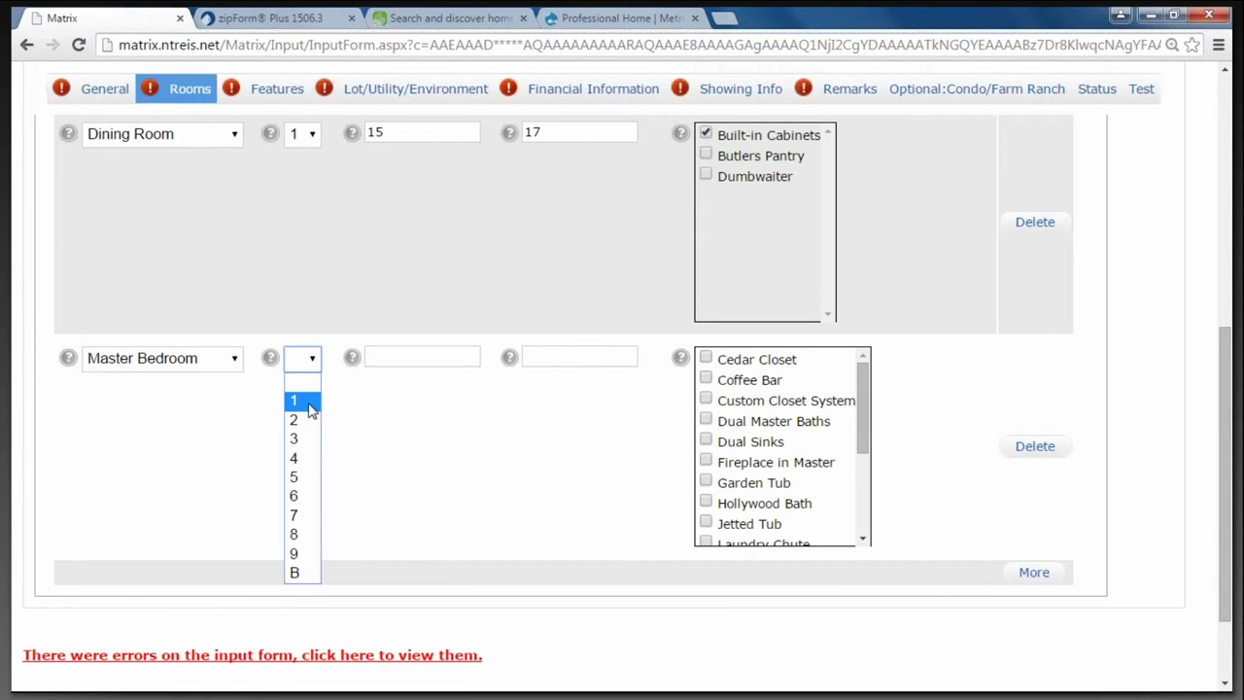
left_click(309, 401)
left_click(392, 356)
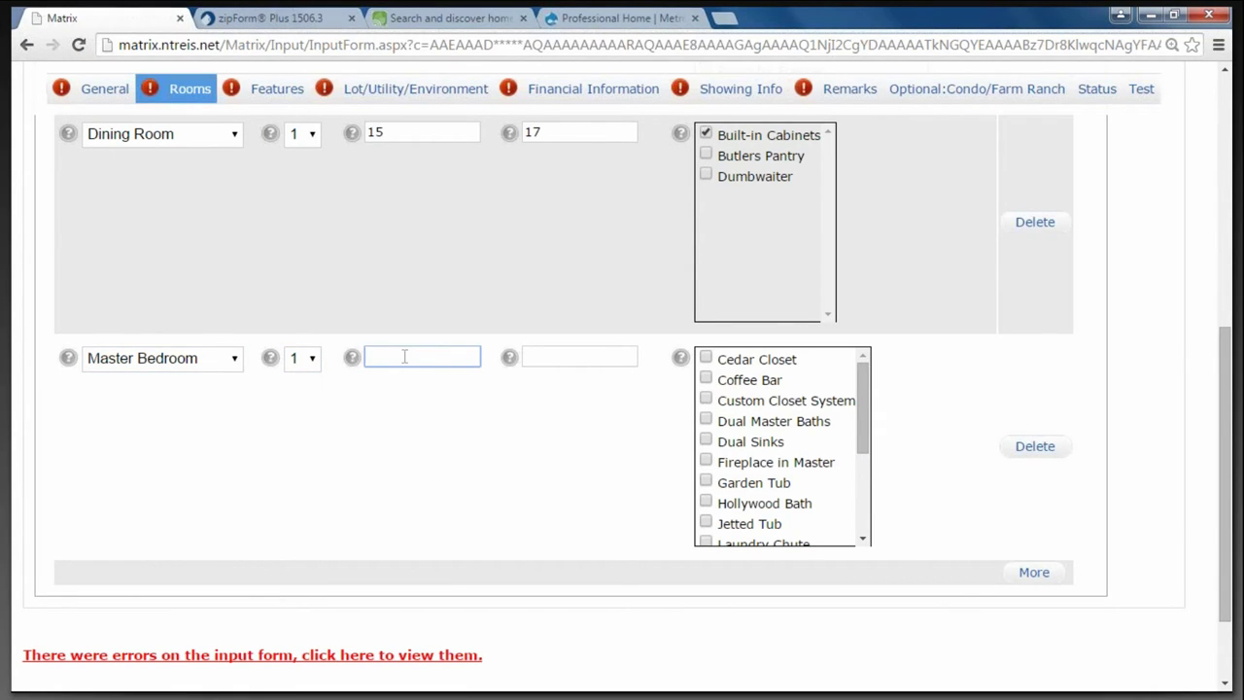
type("40")
key("Tab")
type("2")
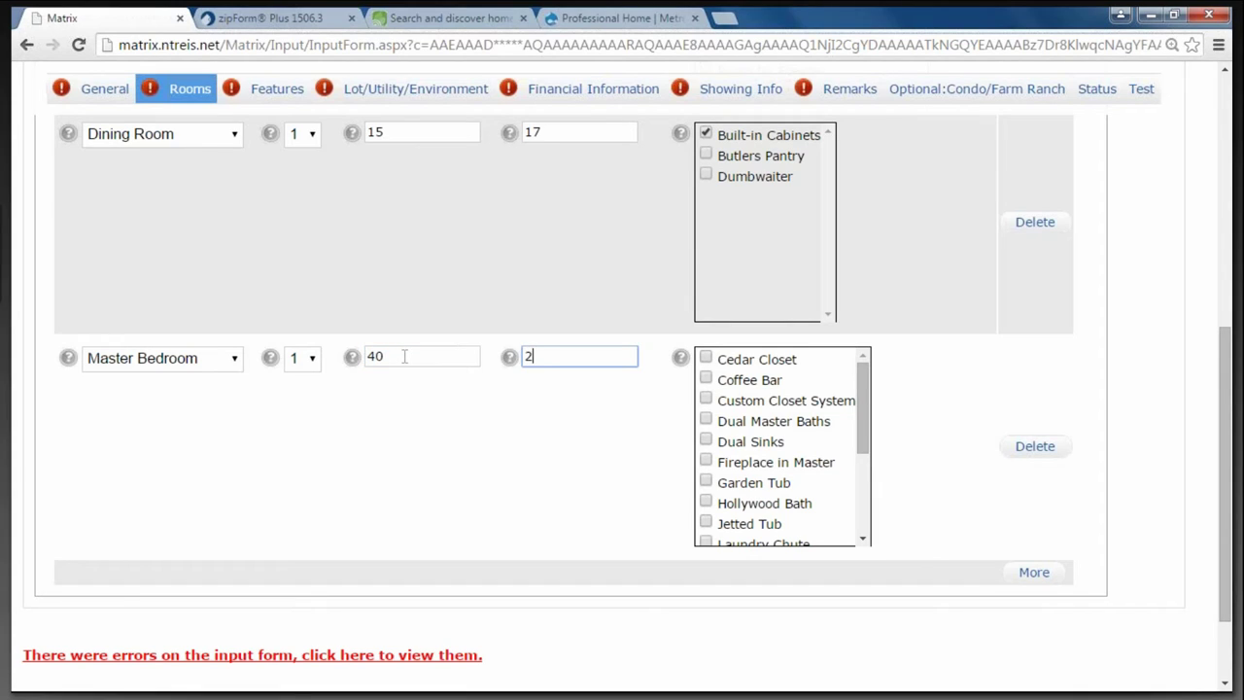
type("0")
Step: Tick Cedar Closet, Fireplace in Master and Laundry Chute, then add another blank room row
left_click(706, 358)
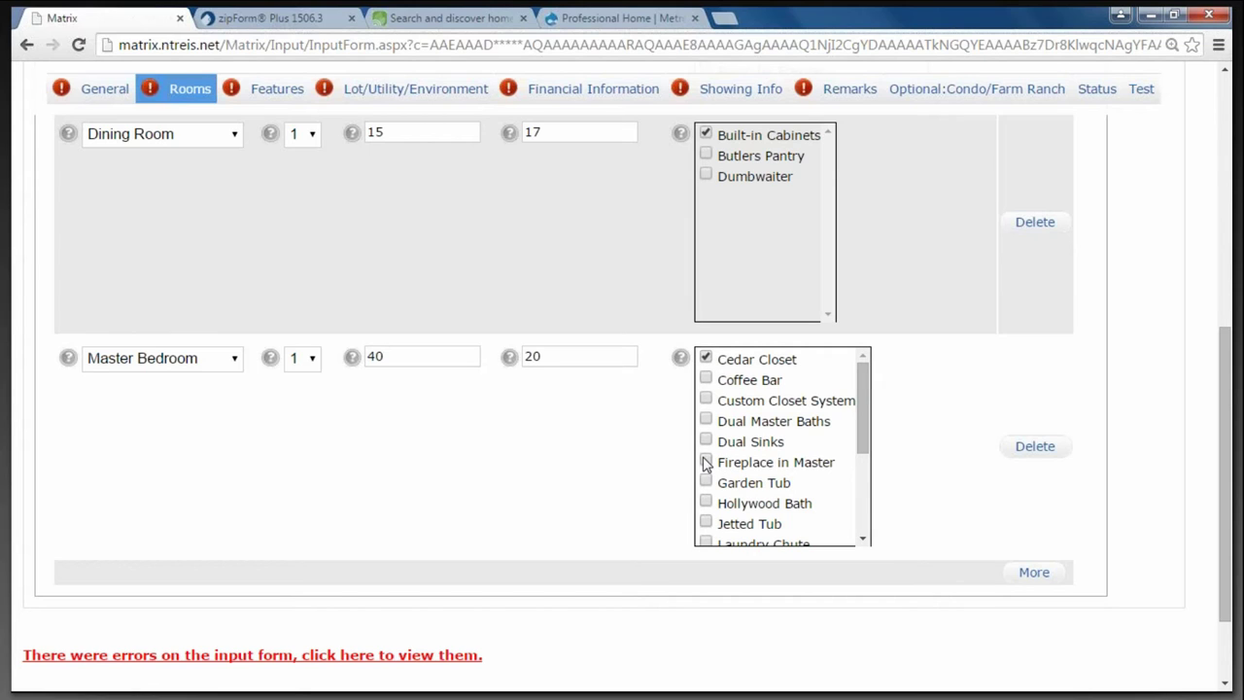
left_click(706, 462)
left_click(864, 541)
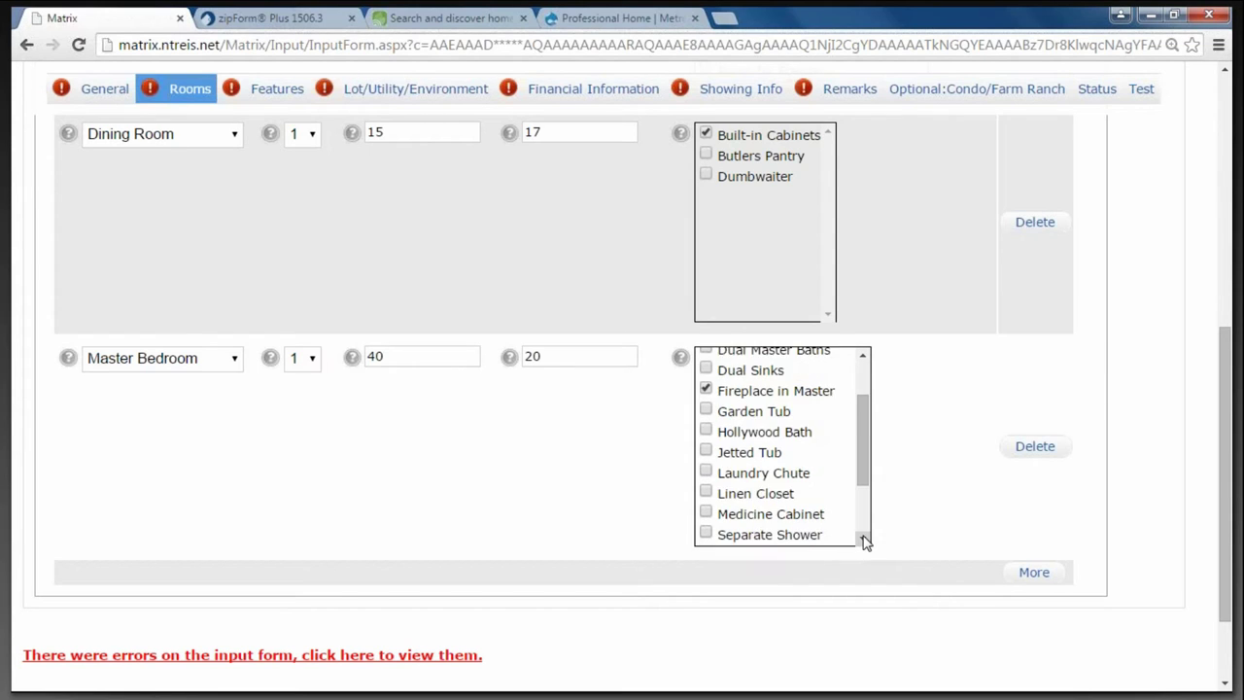
left_click(707, 437)
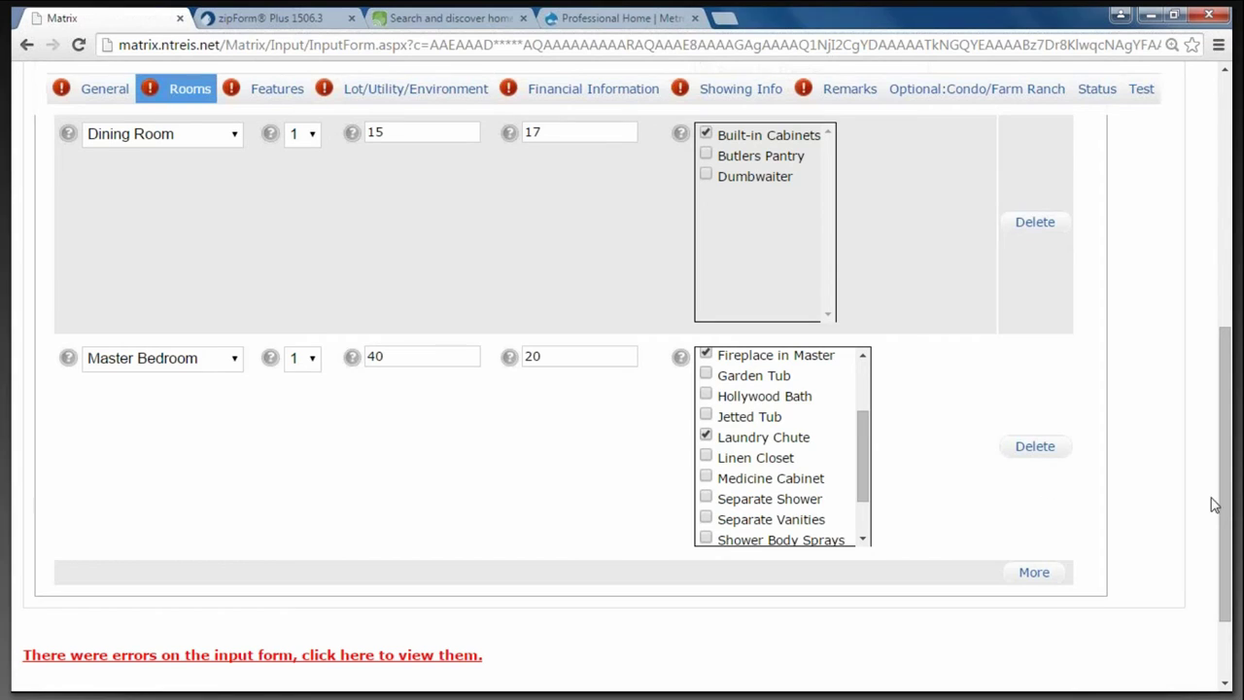
left_click(1037, 581)
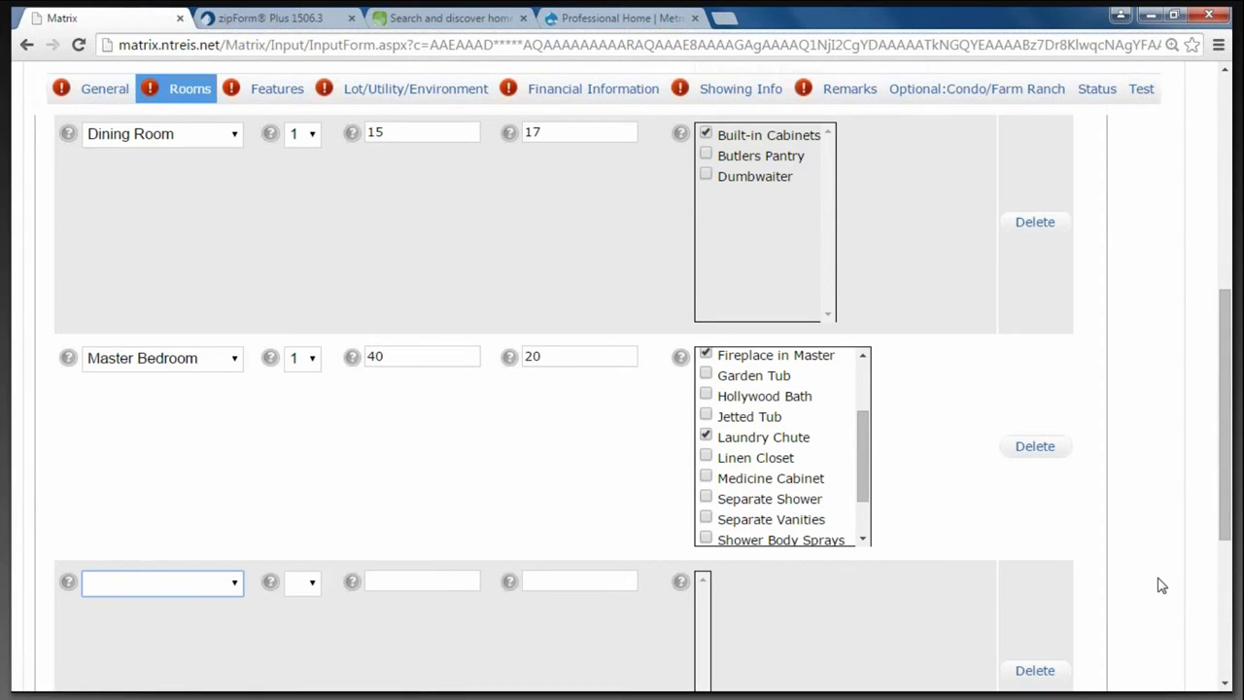
Step: Leave the empty room row unset and submit the listing form
scroll(1162, 585, "down", 2)
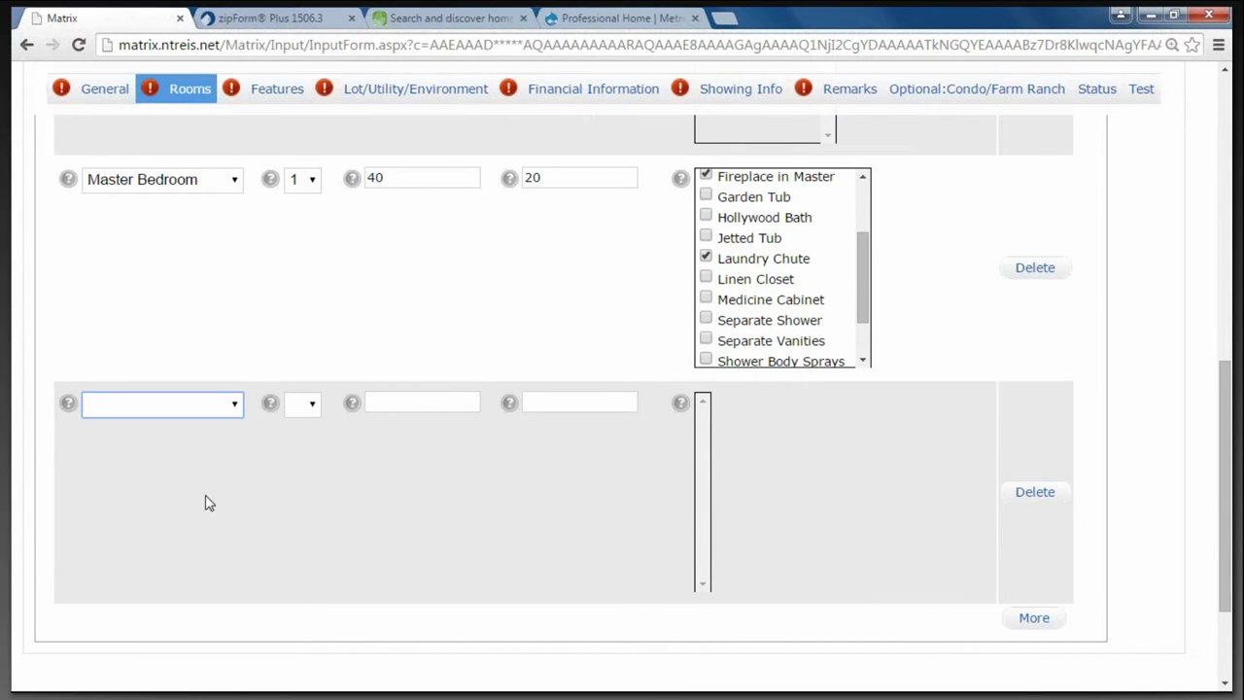
left_click(235, 407)
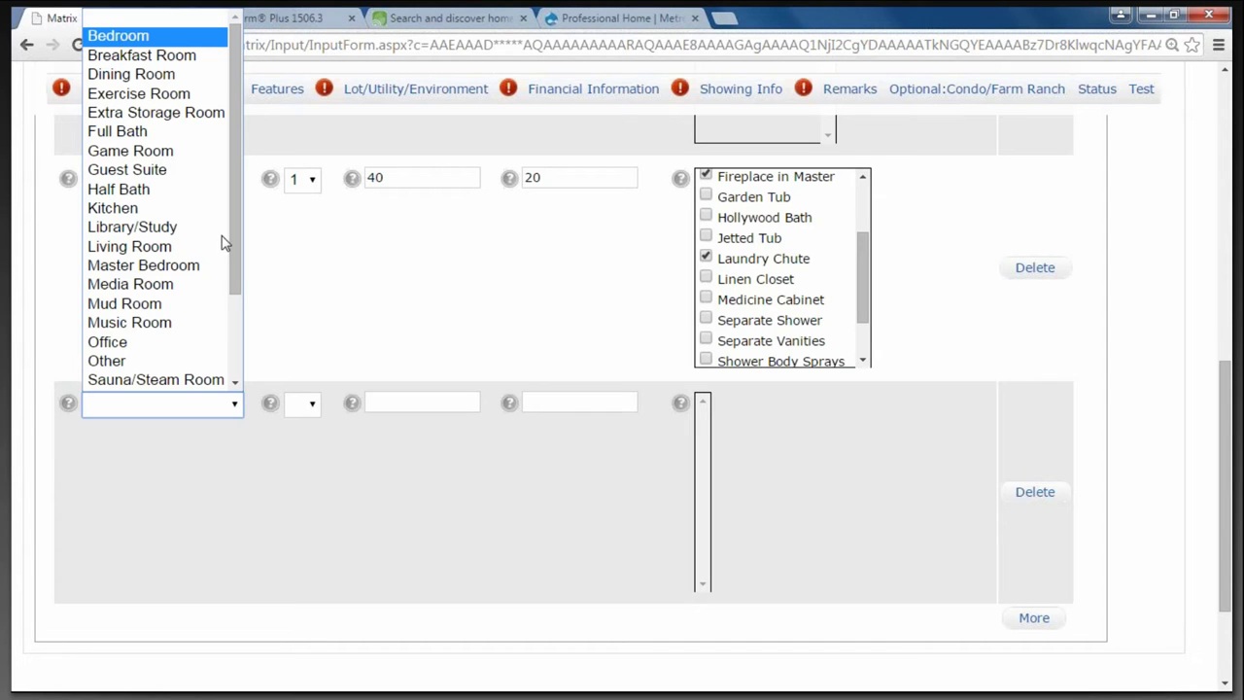
left_click(389, 455)
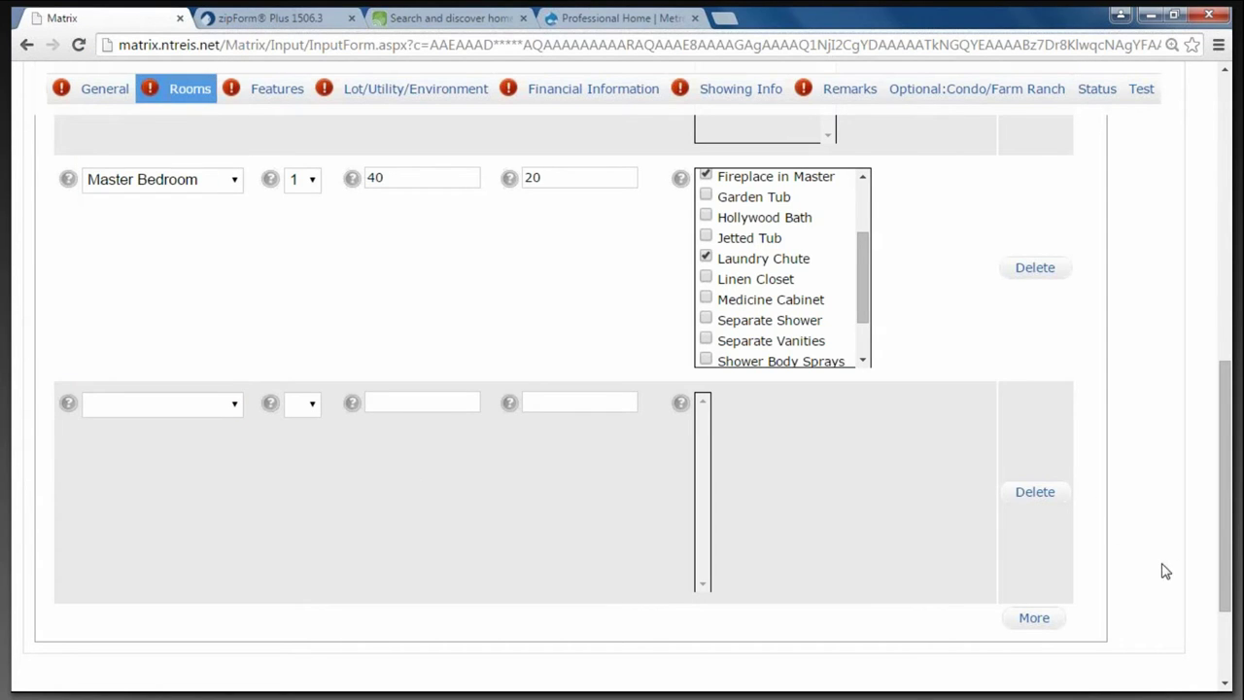
scroll(1166, 571, "up", 7)
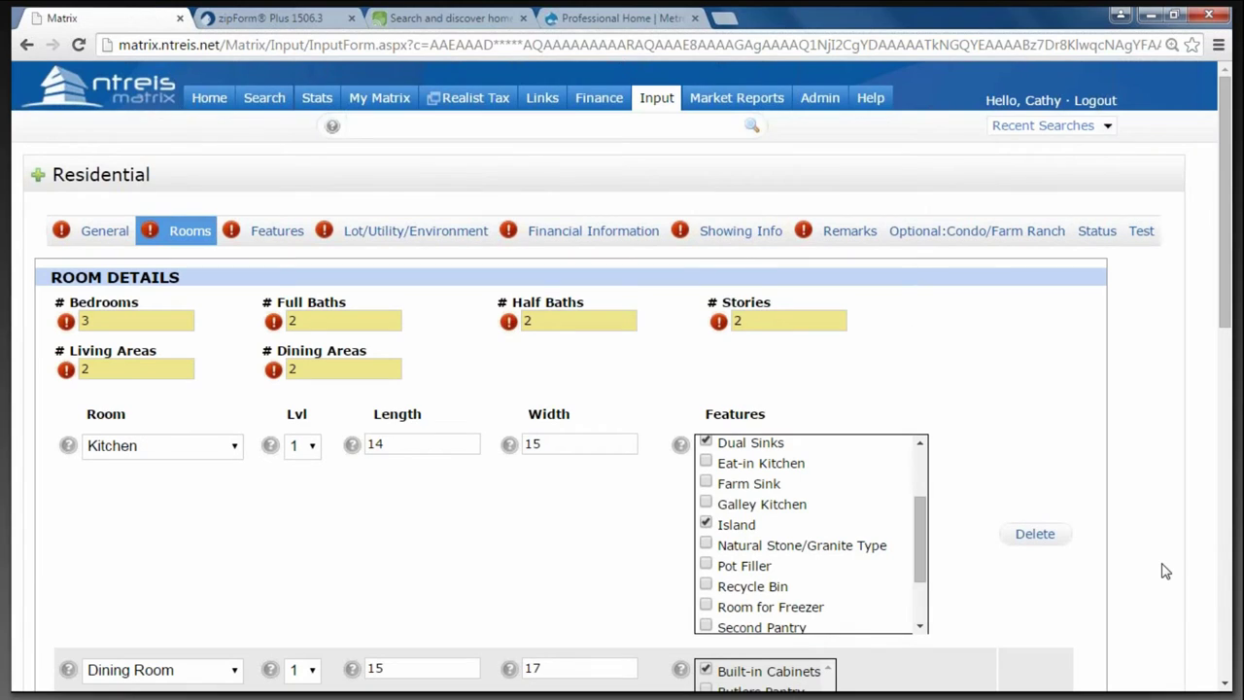
scroll(1206, 603, "down", 7)
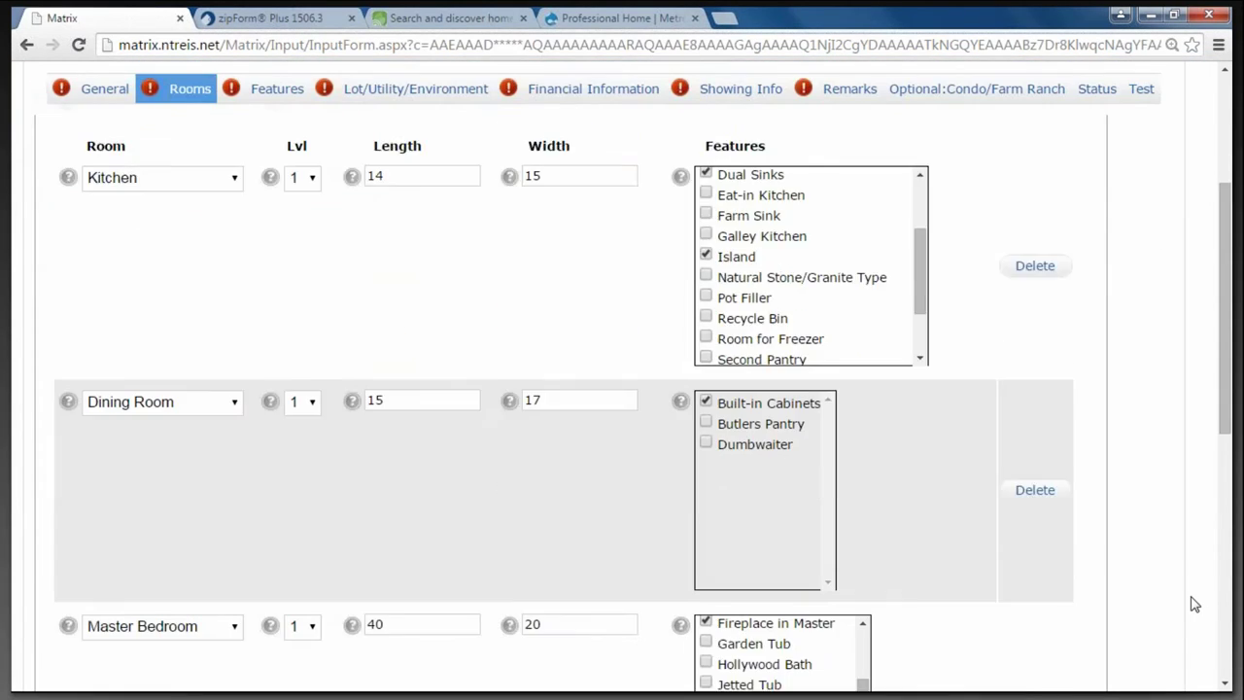
scroll(1188, 607, "down", 3)
left_click(222, 595)
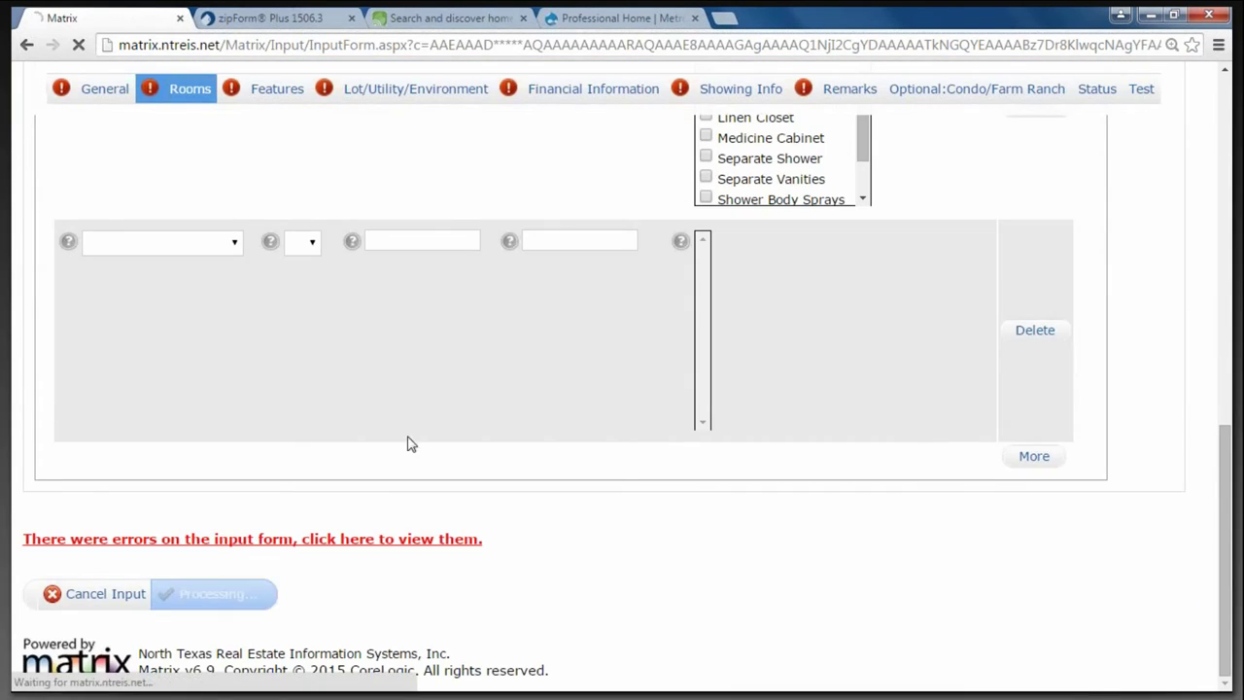
Step: Go to the Features section of the reloaded form
scroll(305, 305, "down", 7)
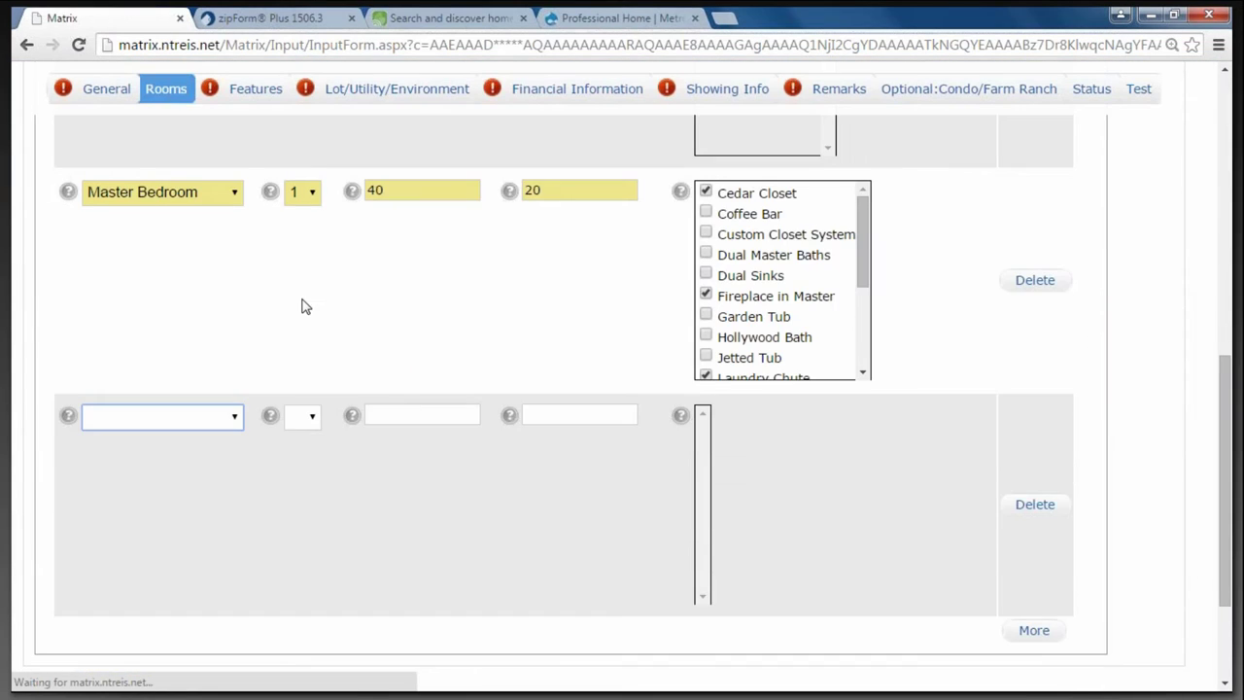
scroll(302, 305, "up", 4)
left_click(256, 94)
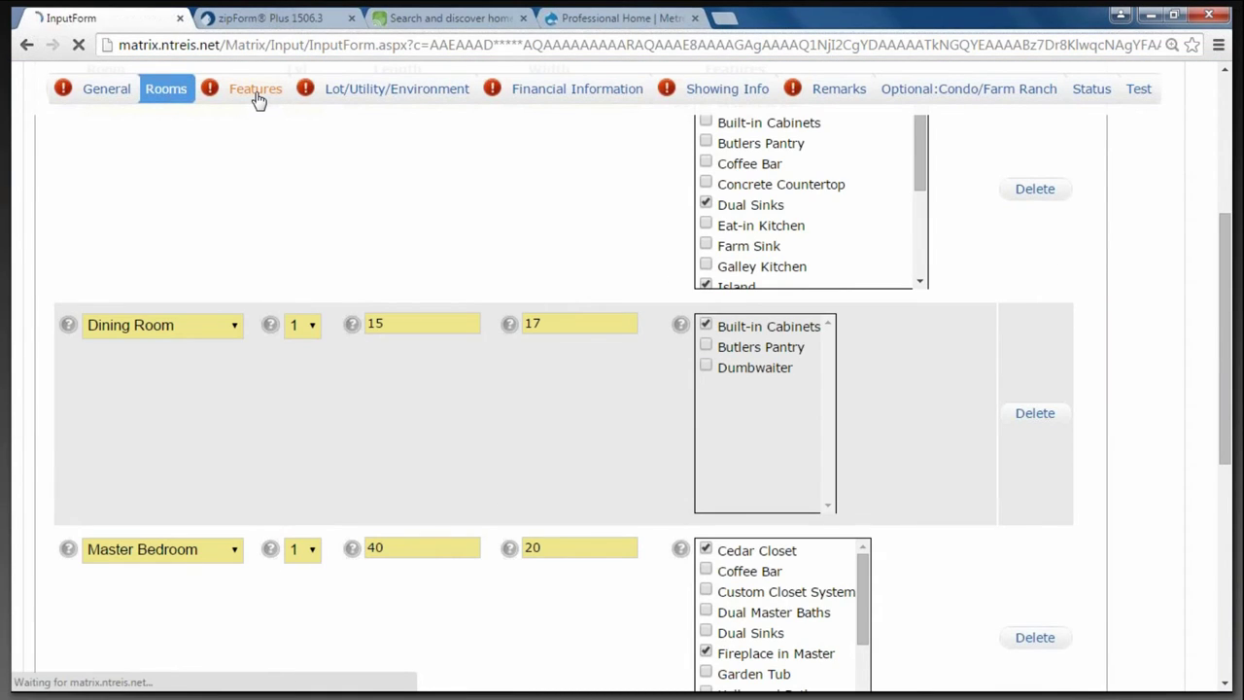
Step: Check Dry Bar and Flat Screen Wiring as interior features
mouse_move(258, 101)
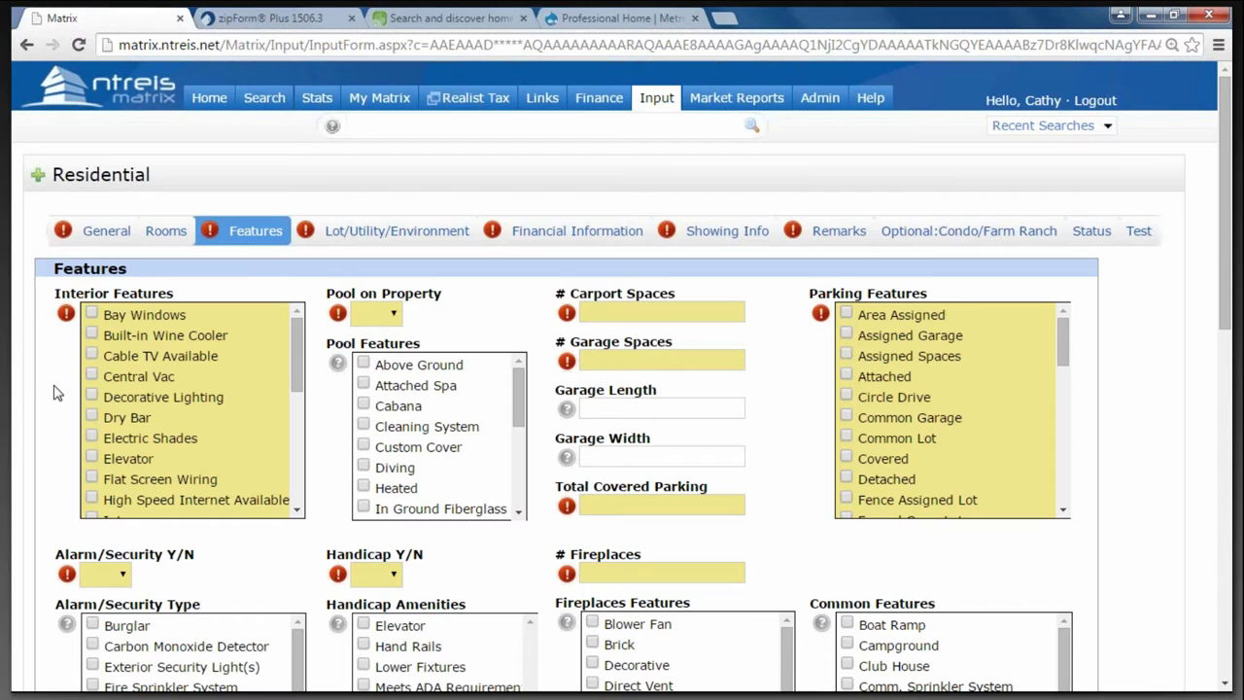
scroll(56, 391, "down", 2)
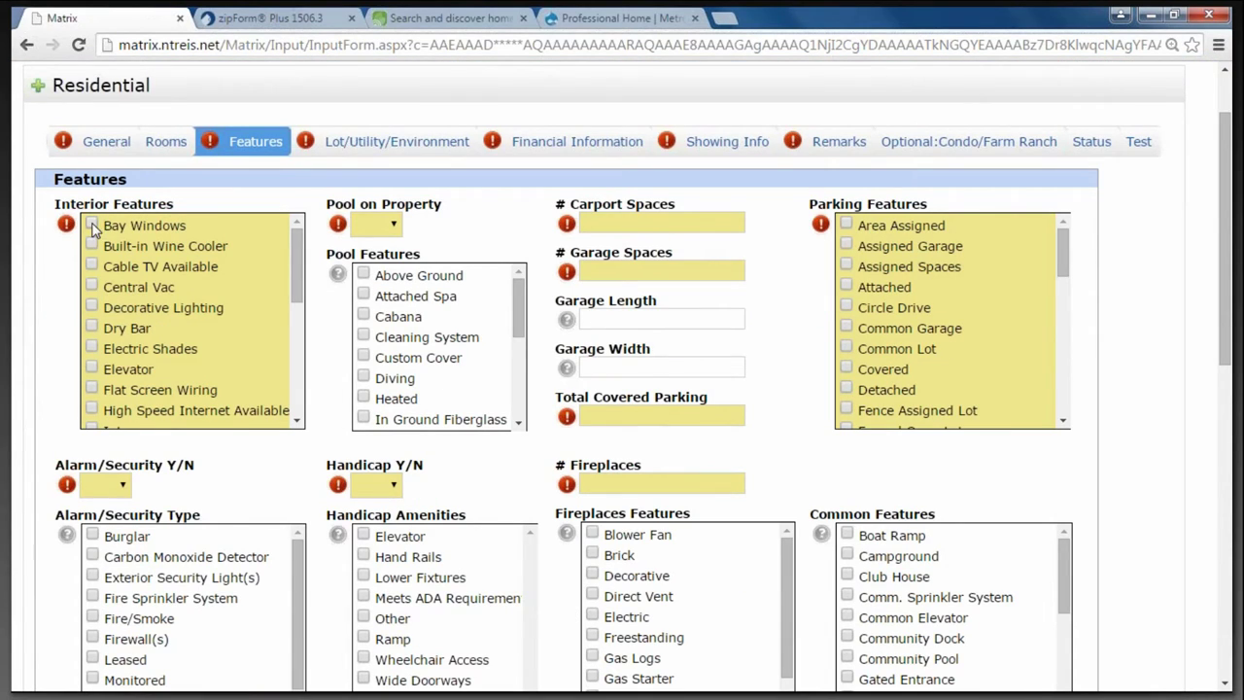
left_click(92, 328)
left_click(93, 388)
Step: Set Pool on Property to Yes with Heated and In Ground Fiberglass pool features
left_click(393, 226)
left_click(384, 265)
left_click(434, 334)
left_click(364, 274)
left_click(364, 274)
left_click(363, 398)
left_click(364, 419)
left_click(661, 221)
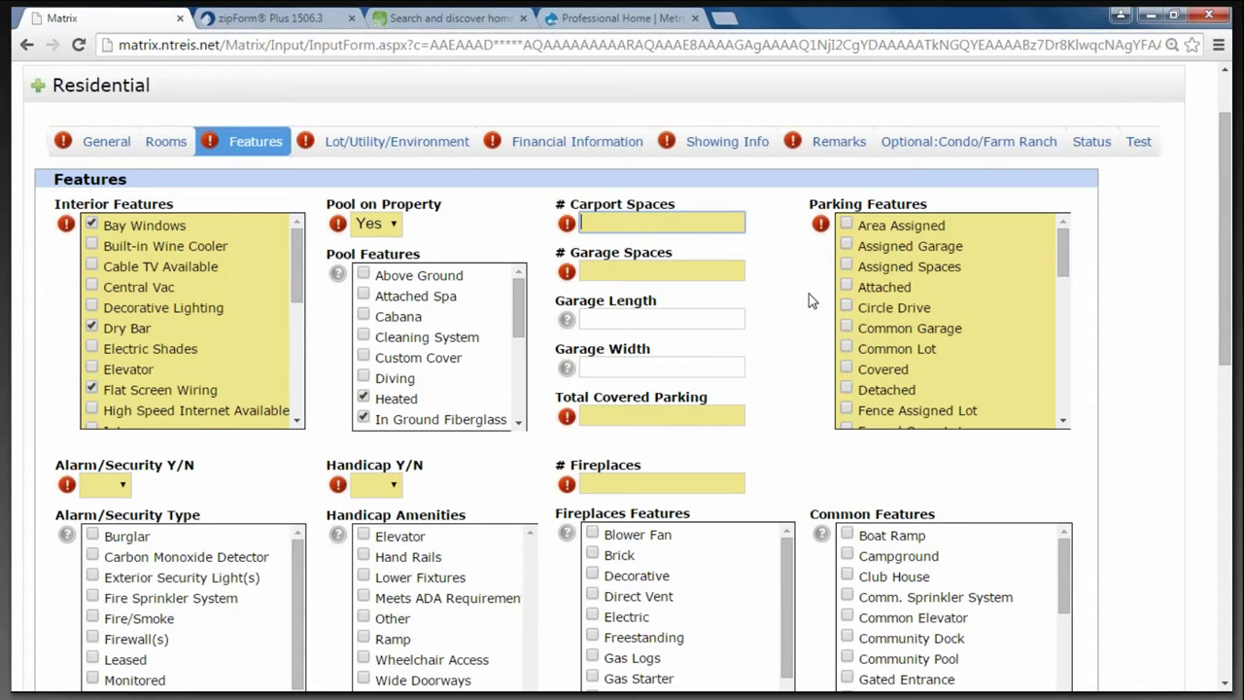
Step: Enter 0 carport spaces, 3 garage spaces and 3 total covered parking
type("0")
left_click(642, 271)
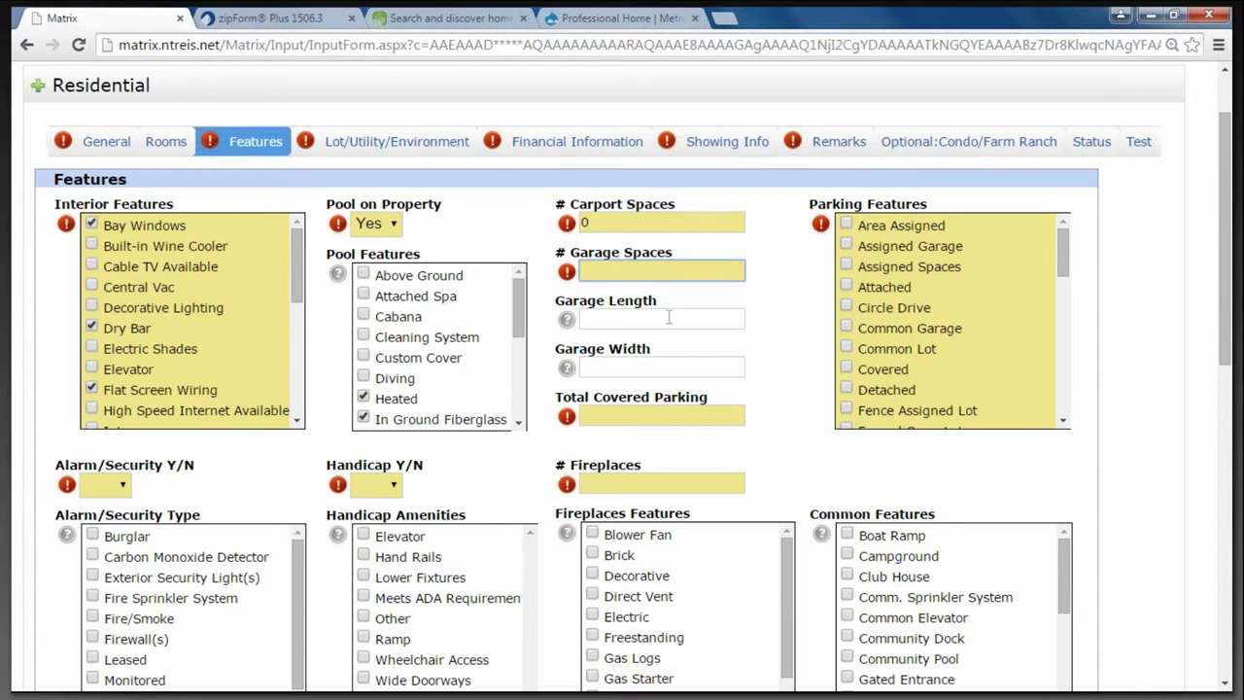
type("3")
left_click(683, 418)
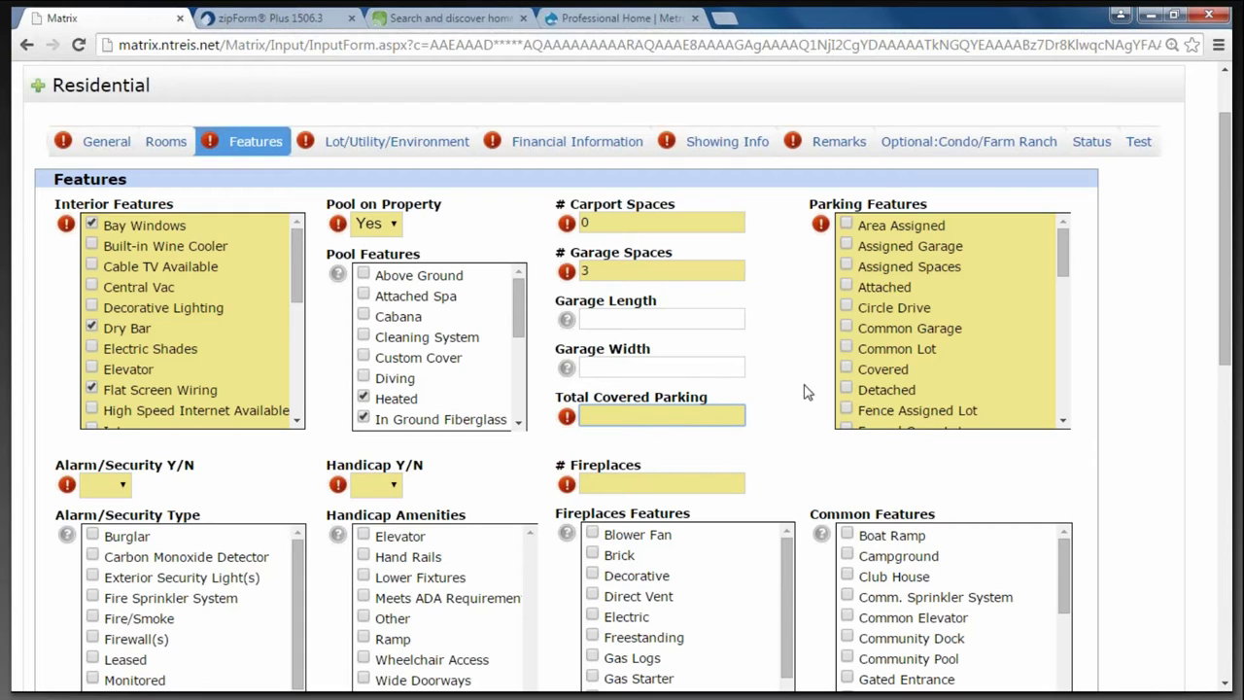
type("3")
Step: Check Detached and Garage Door Opener as parking features
left_click(846, 390)
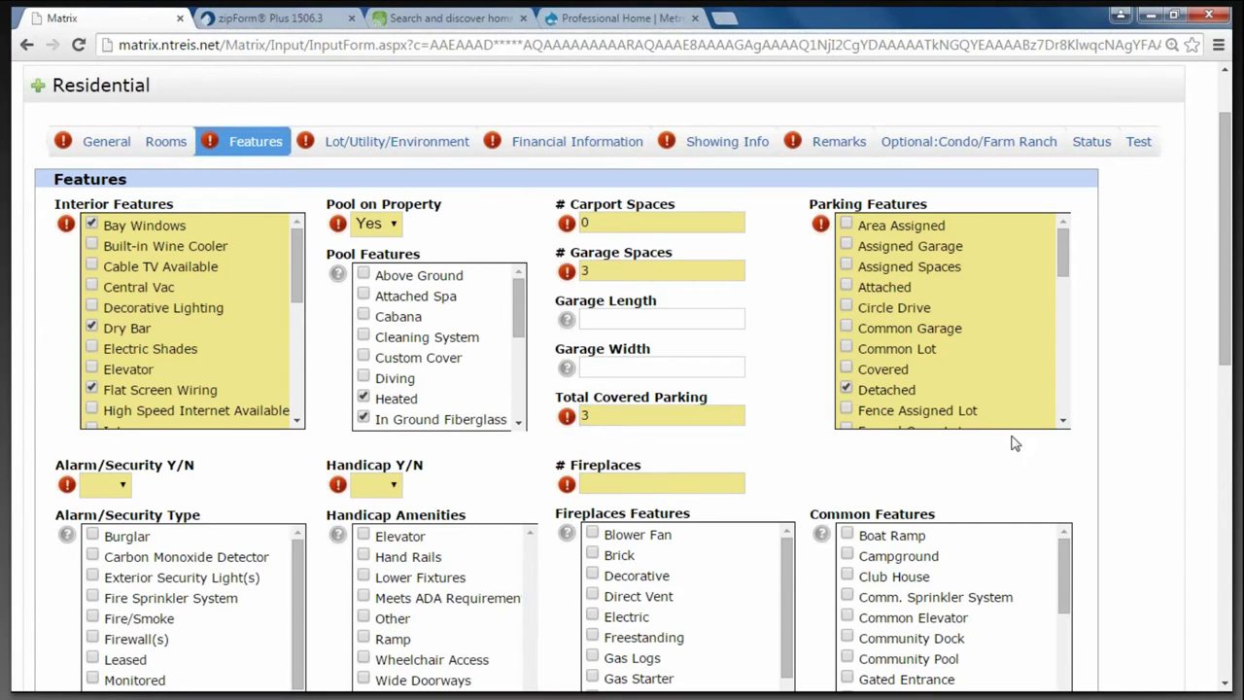
left_click(1064, 421)
left_click(1064, 421)
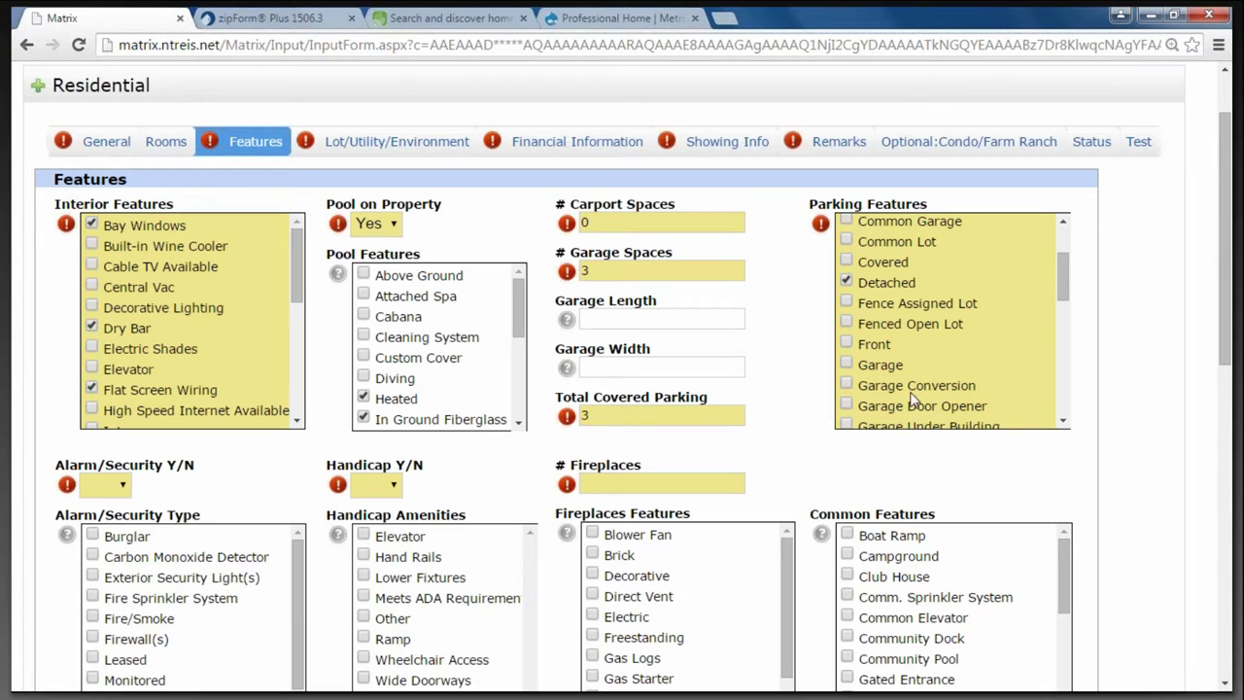
left_click(846, 410)
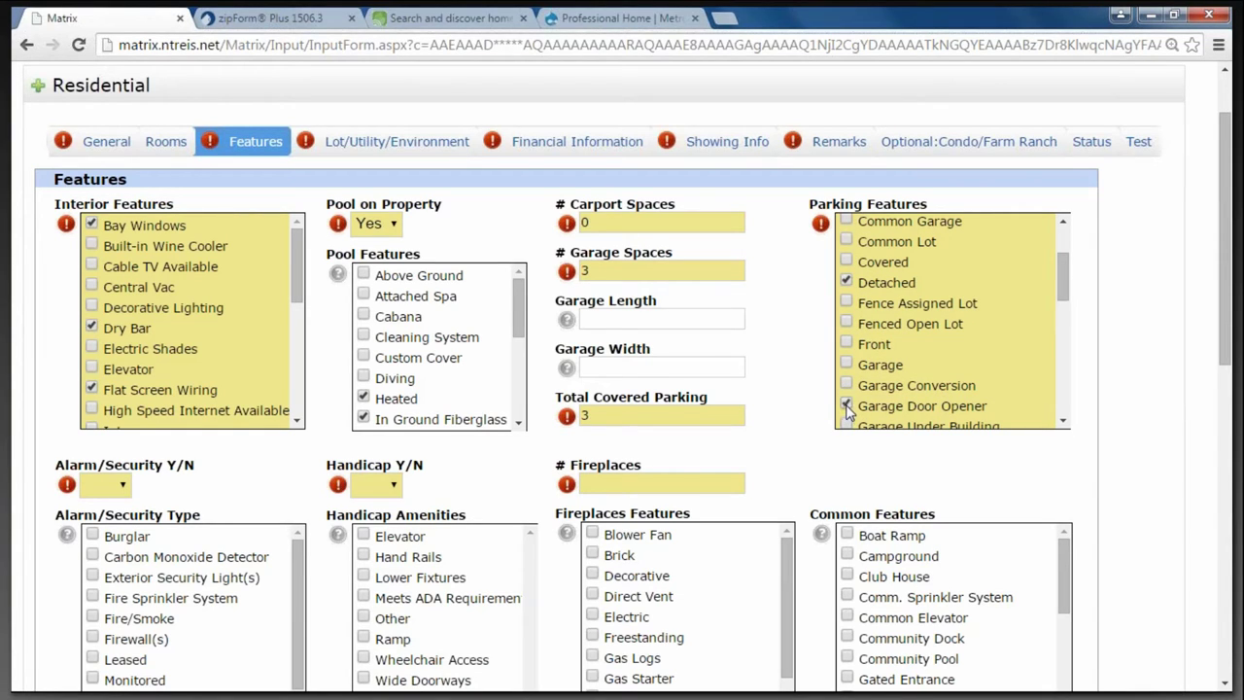
left_click(1064, 421)
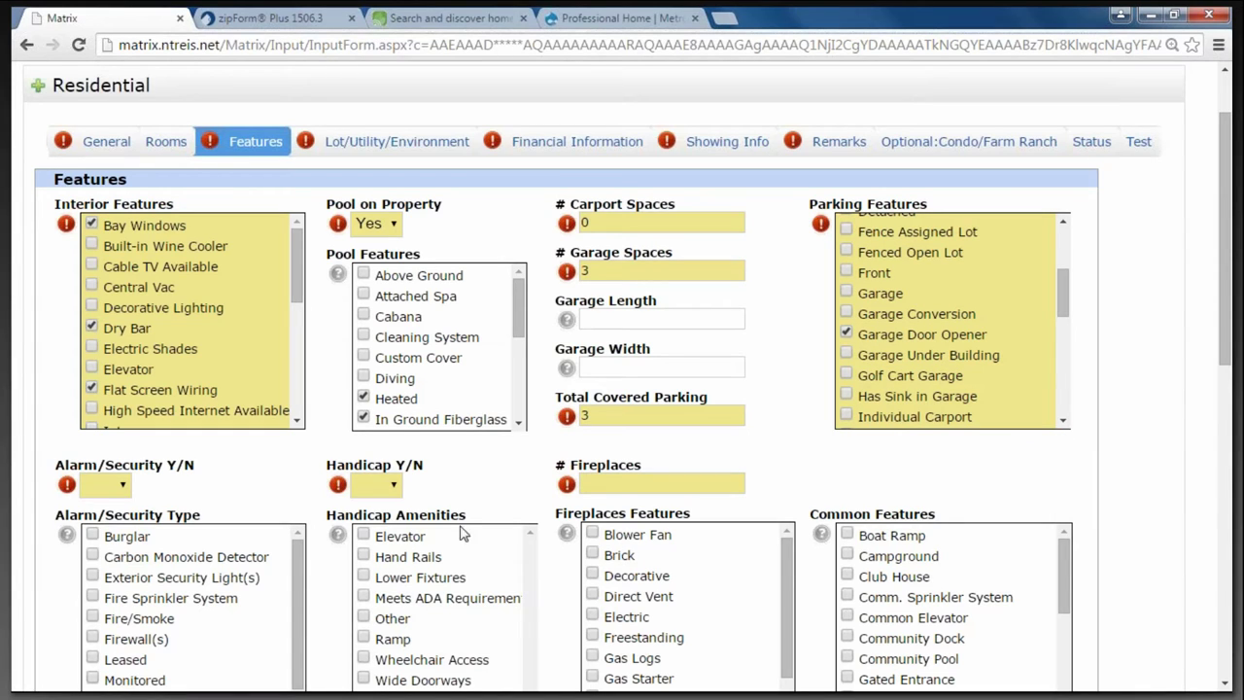
scroll(1159, 498, "down", 3)
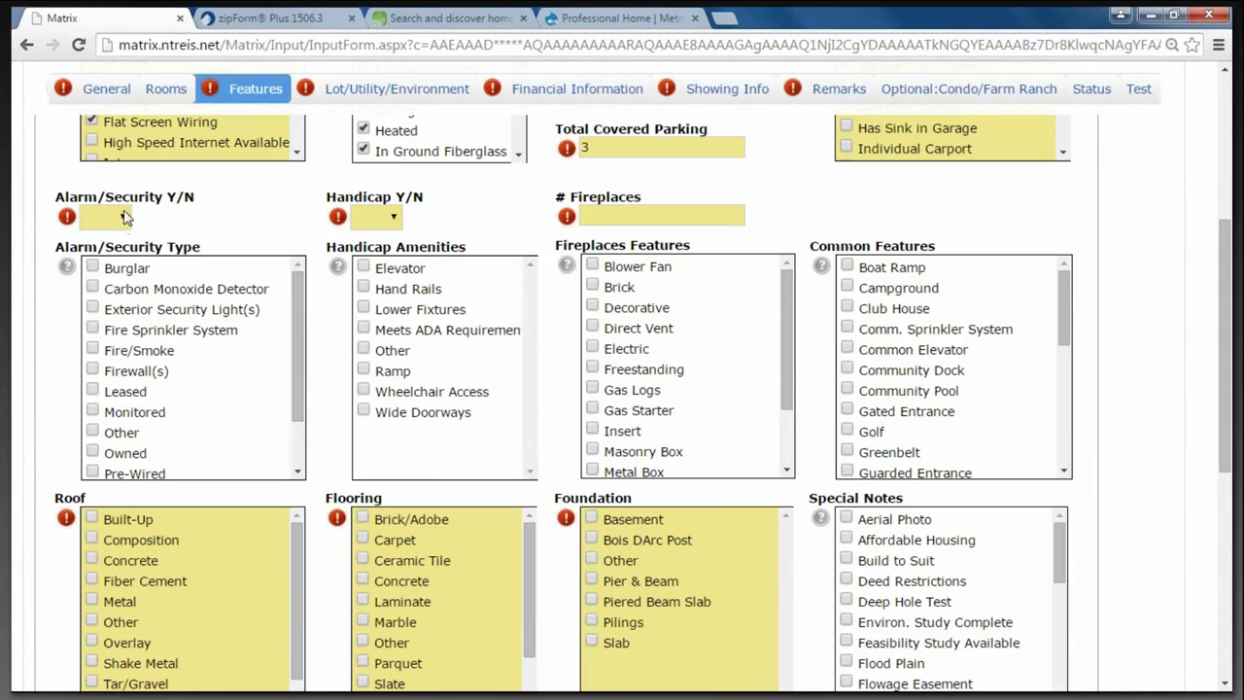
Step: Set Alarm/Security to Yes with Fire Sprinkler System, Leased and Owned checked
left_click(124, 219)
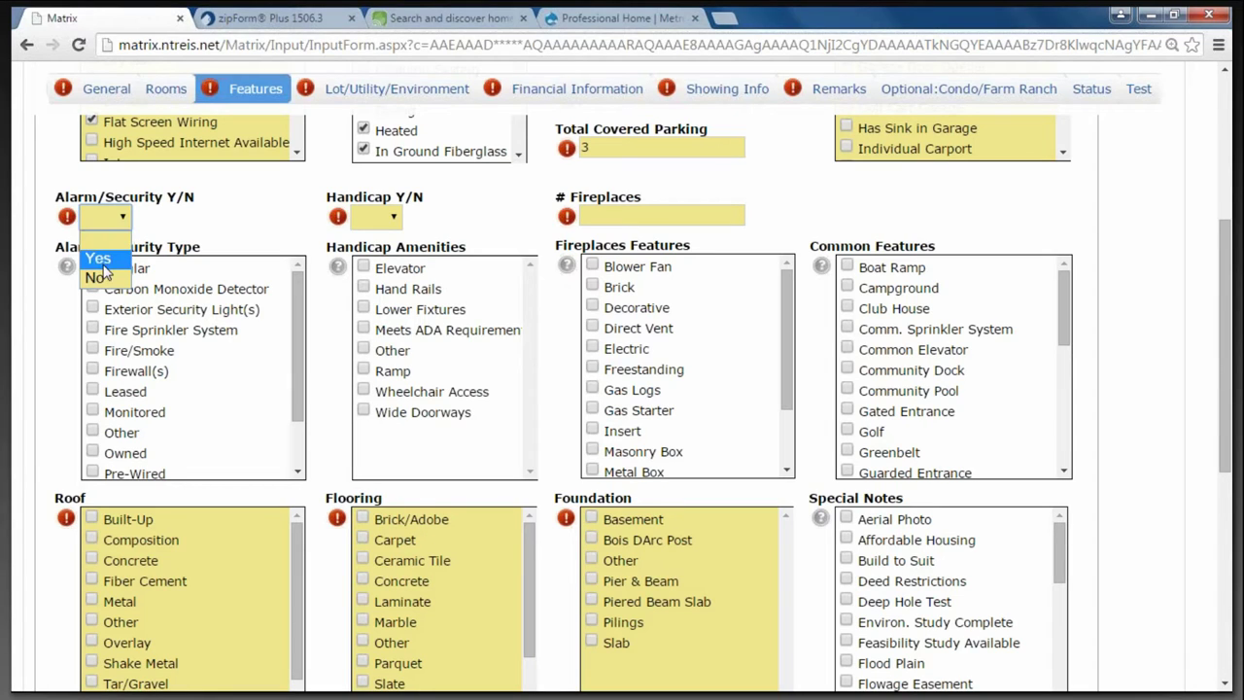
left_click(99, 259)
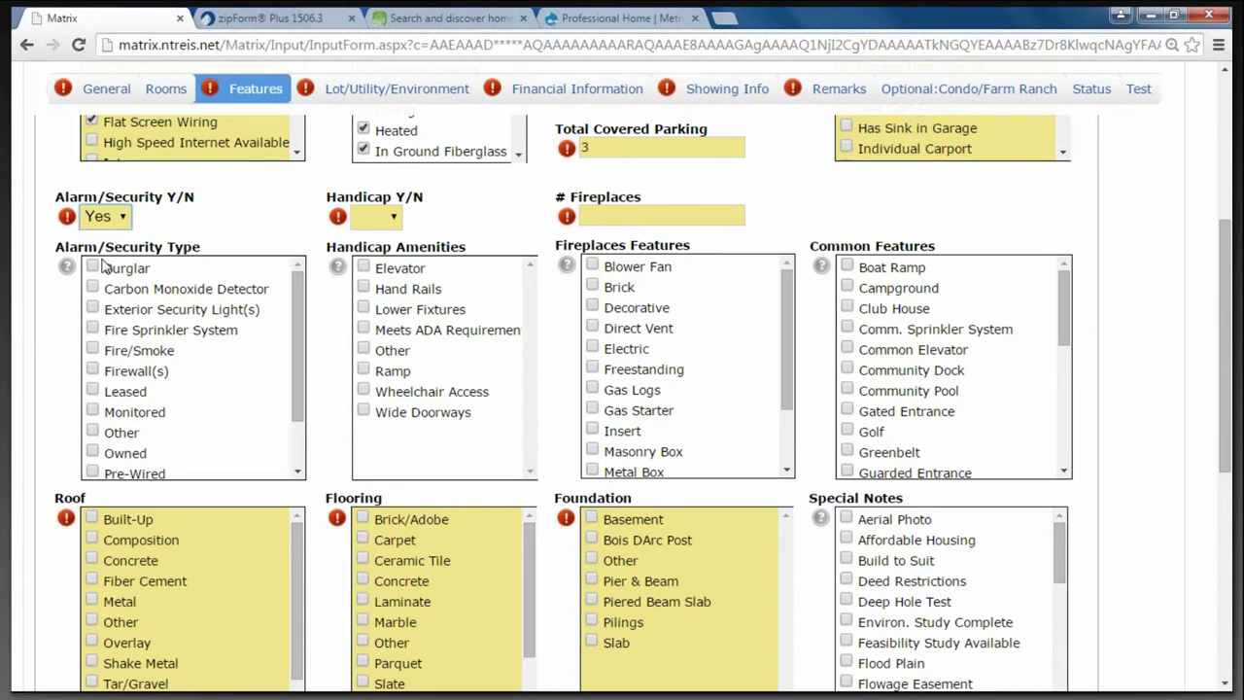
left_click(92, 331)
left_click(92, 391)
left_click(93, 452)
Step: Set Handicap to No with Hand Rails and Ramp checked
left_click(395, 221)
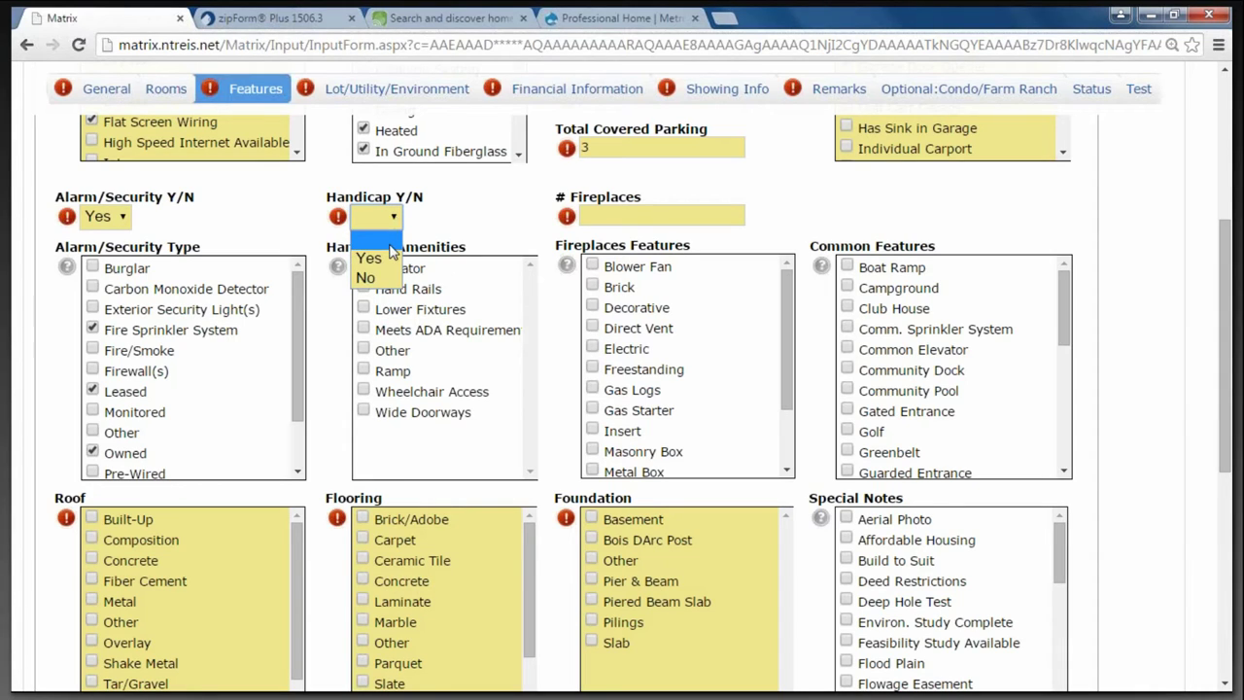
left_click(370, 278)
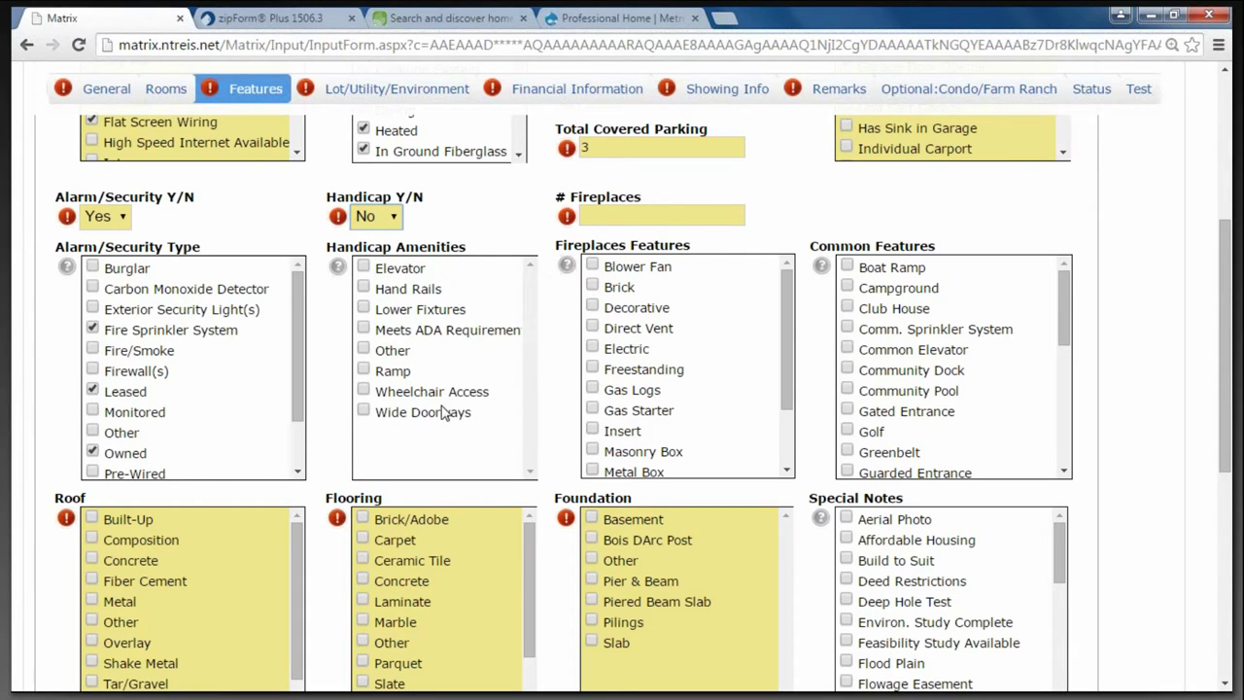
left_click(364, 288)
left_click(364, 371)
Step: Record 2 fireplaces with Direct Vent and mark Gated Entrance as a common feature
left_click(649, 214)
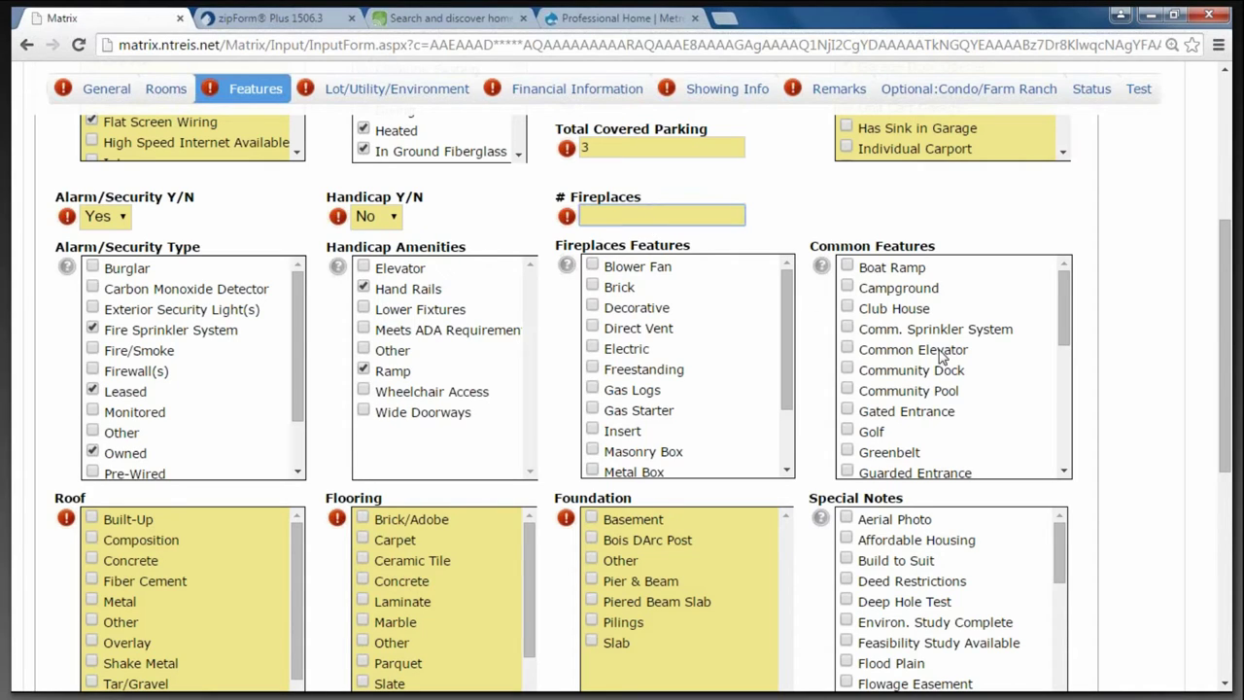
type("2")
left_click(593, 329)
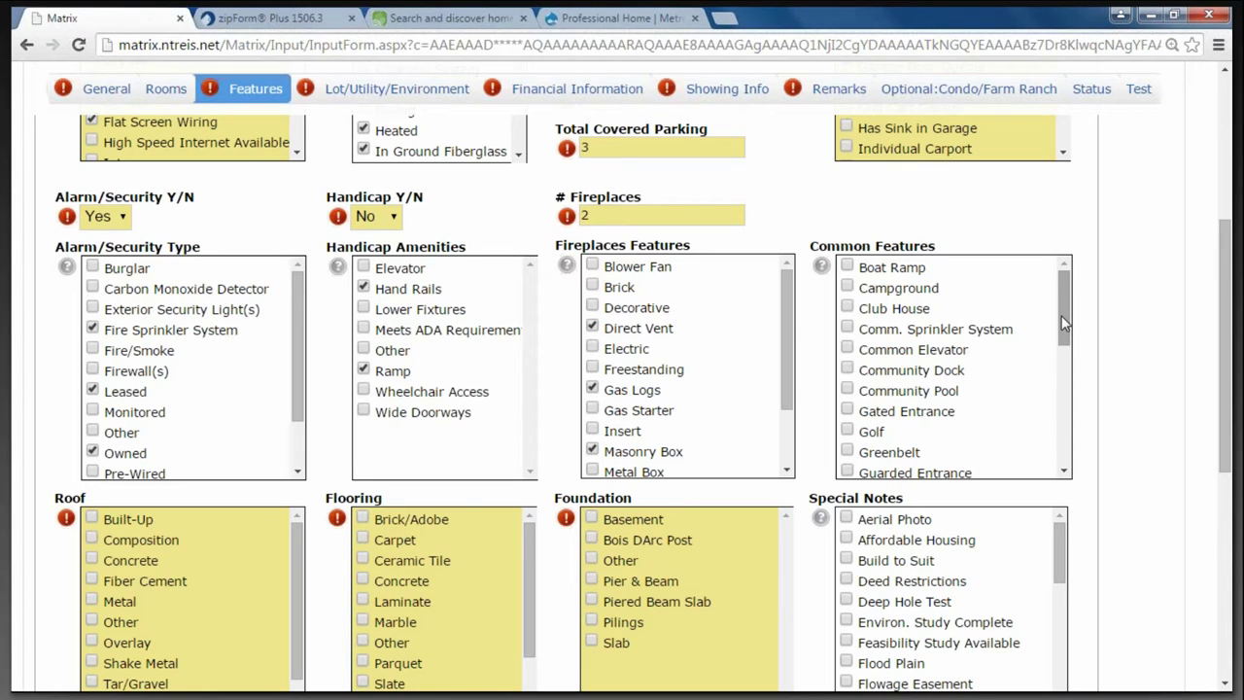
mouse_move(1064, 324)
left_mouse_down()
mouse_move(1066, 365)
mouse_move(1067, 309)
mouse_move(1059, 346)
left_mouse_up()
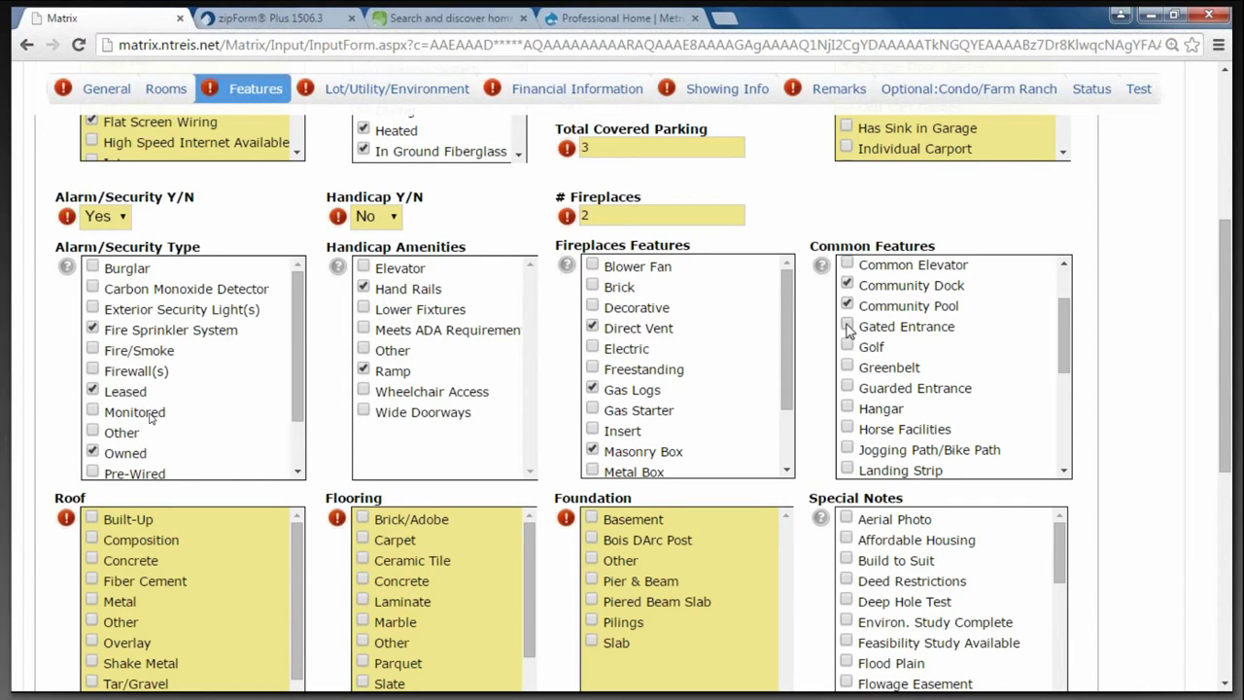
left_click(847, 326)
Step: Check Carpet, Ceramic Tile and Marble flooring, Slab foundation, and Deed Restrictions special note
scroll(1135, 446, "down", 1)
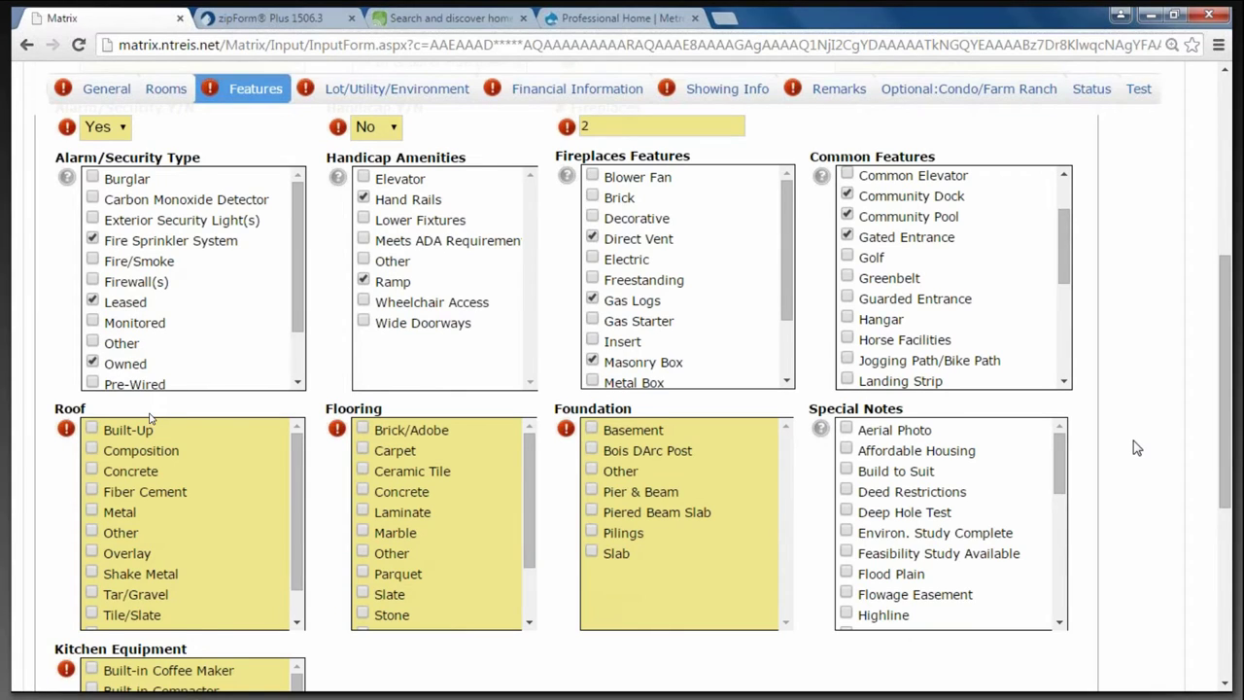
scroll(1138, 449, "down", 2)
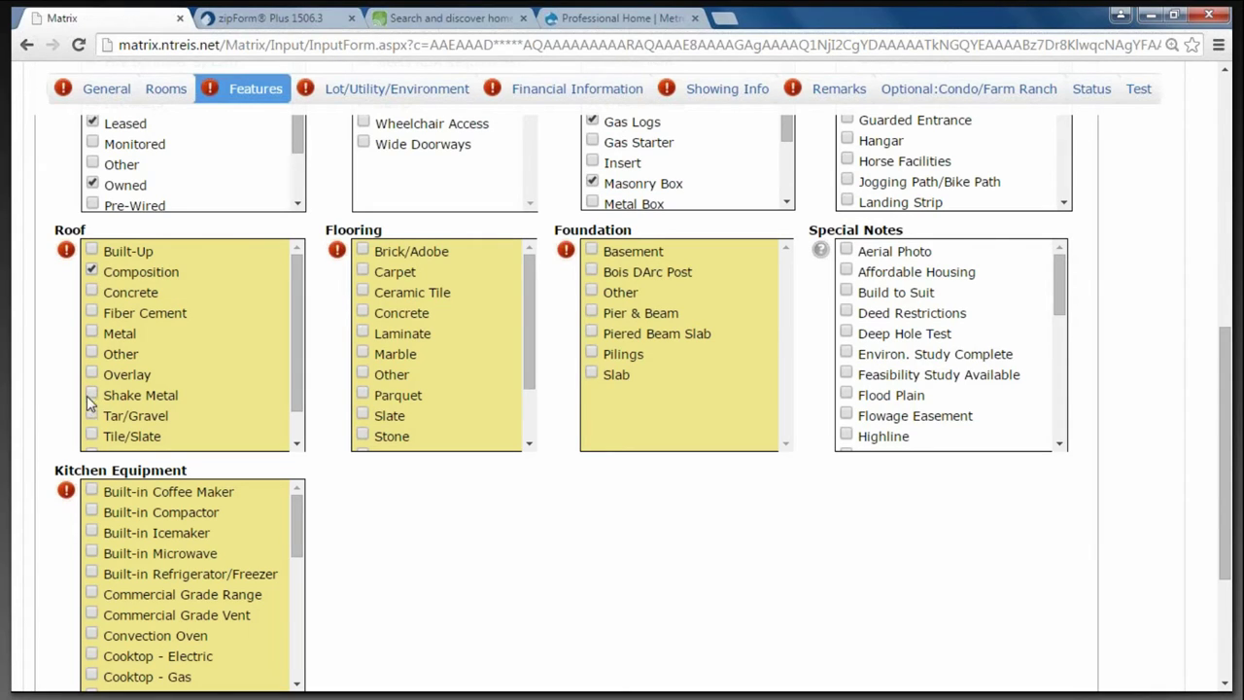
left_click(298, 446)
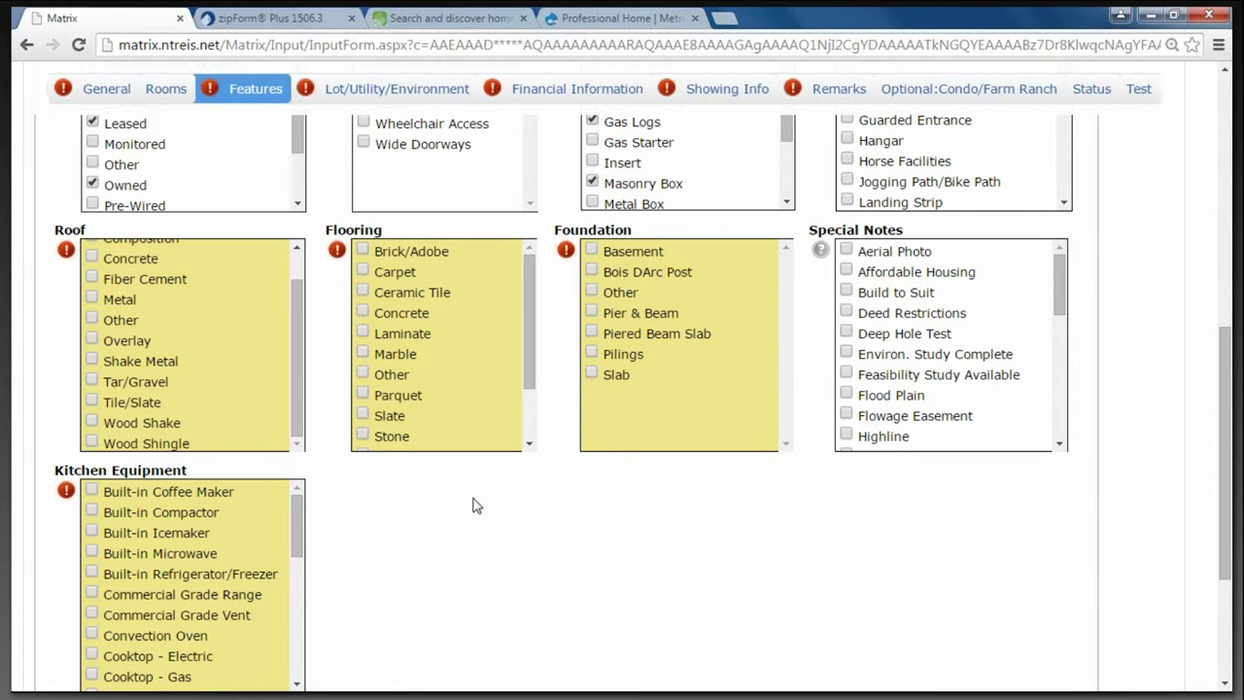
left_click(362, 272)
left_click(362, 294)
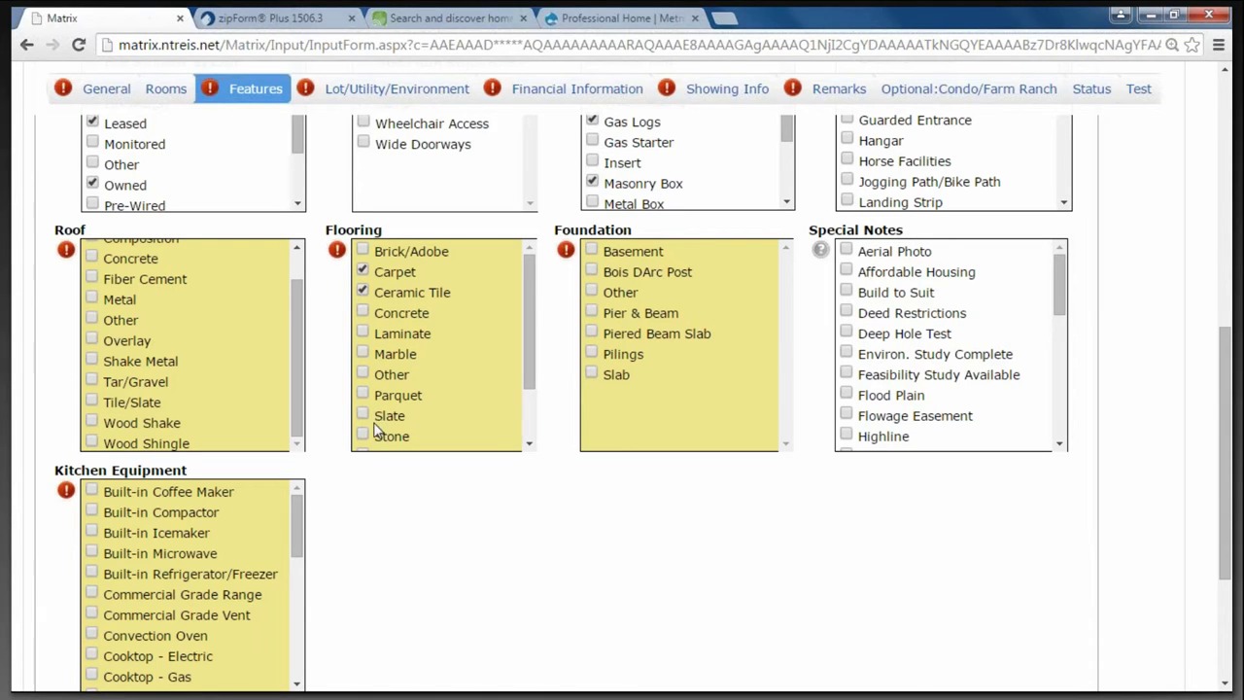
left_click(363, 356)
left_click(589, 373)
left_click(847, 312)
Step: Check Built-in Icemaker and Cooktop - Gas as kitchen equipment
scroll(762, 572, "down", 1)
scroll(762, 572, "down", 1)
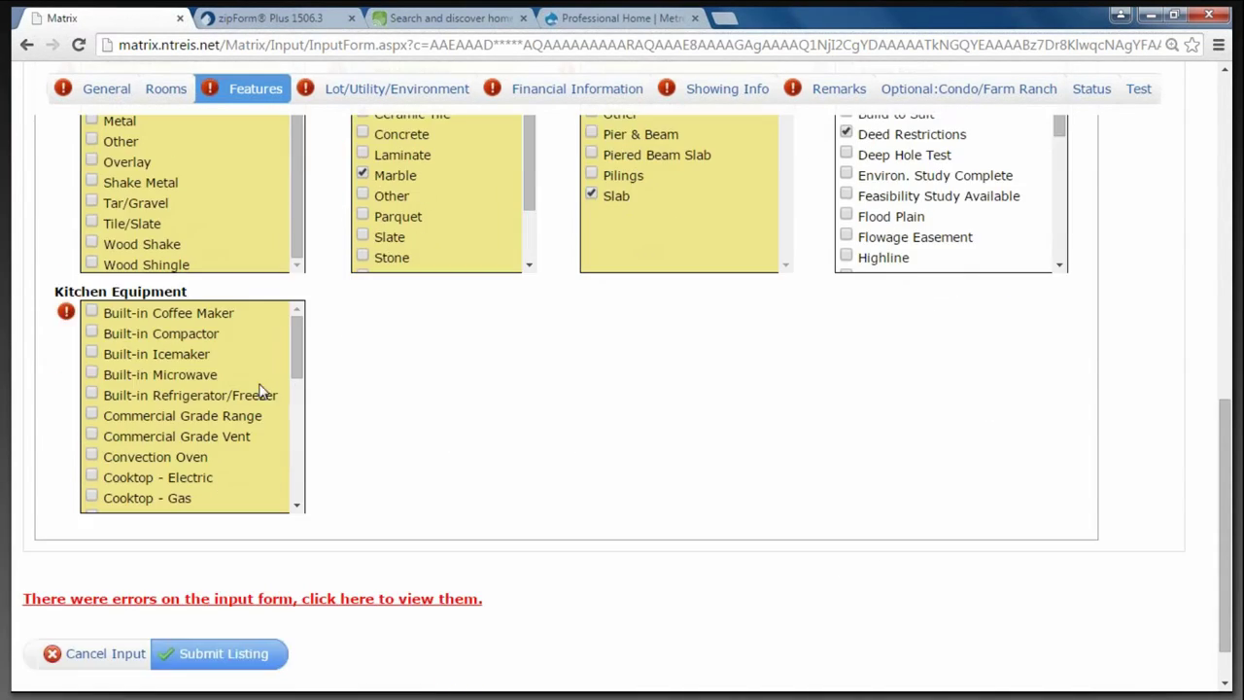
left_click(92, 353)
left_click(92, 499)
Step: Submit the listing to flag any still-missing Features fields
scroll(792, 530, "up", 2)
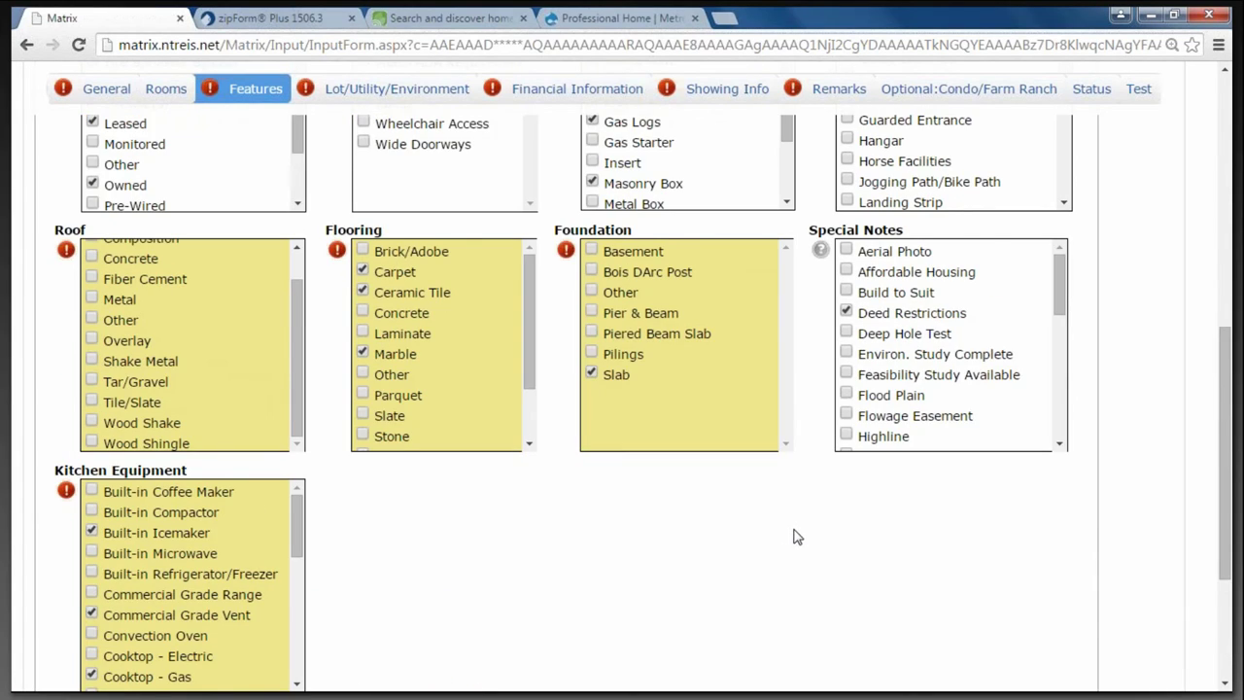
scroll(794, 537, "down", 2)
left_click(298, 506)
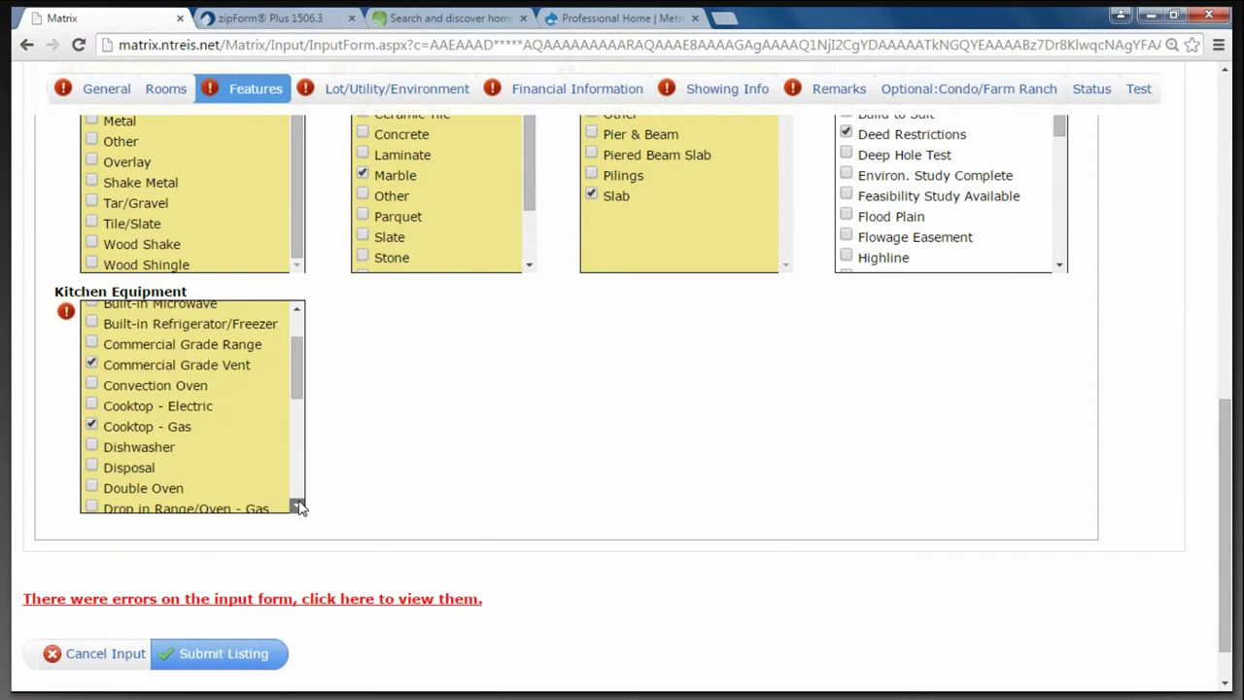
scroll(299, 507, "down", 4)
scroll(545, 466, "up", 4)
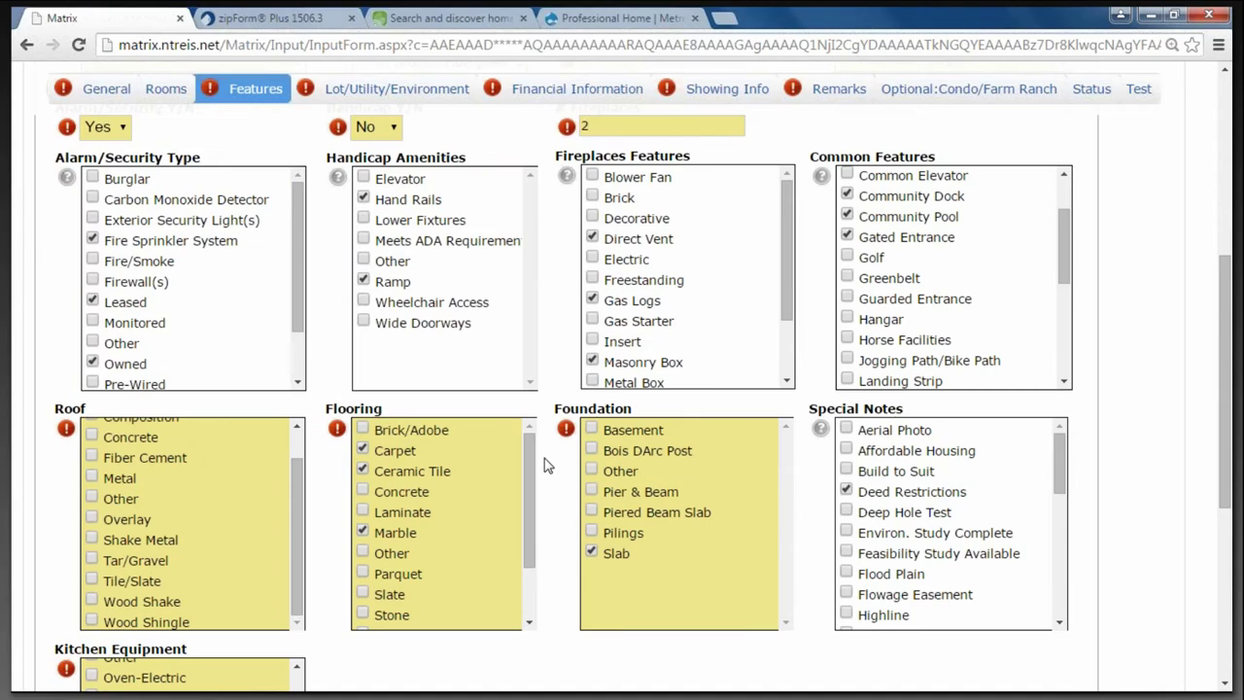
scroll(546, 469, "down", 4)
scroll(546, 471, "down", 1)
left_click(255, 601)
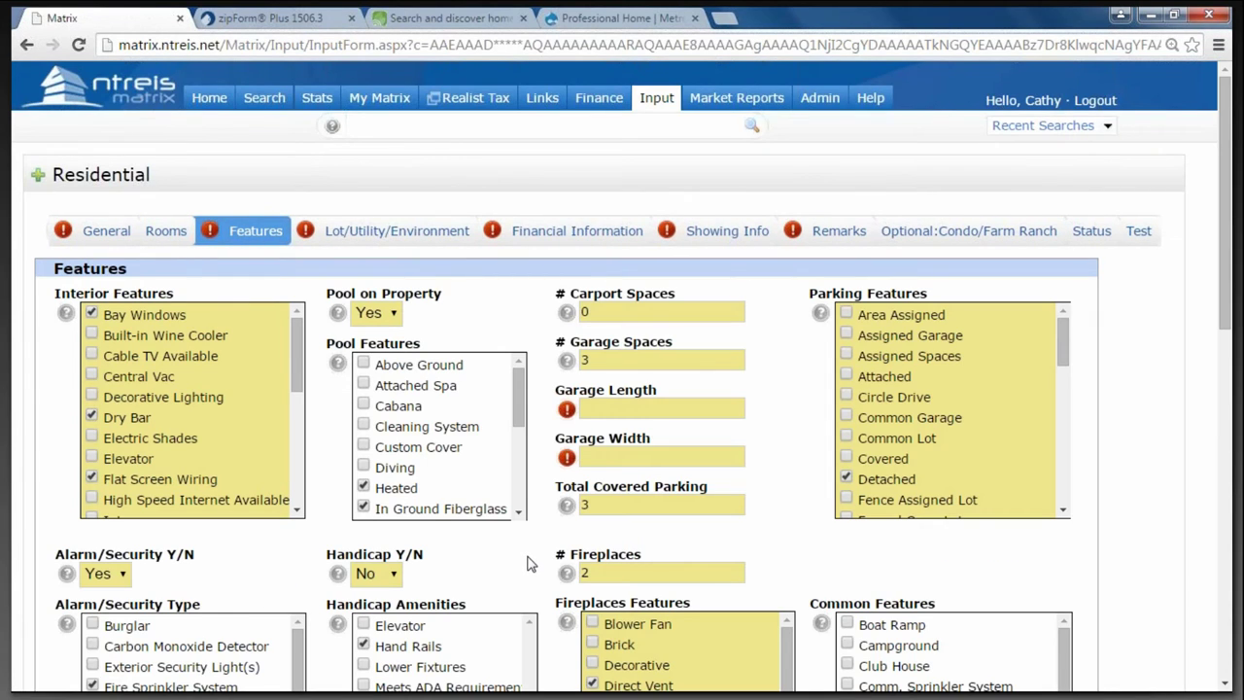
Step: Enter Garage Length 15 and Garage Width 14, then resubmit the listing
scroll(530, 564, "down", 1)
left_click(647, 319)
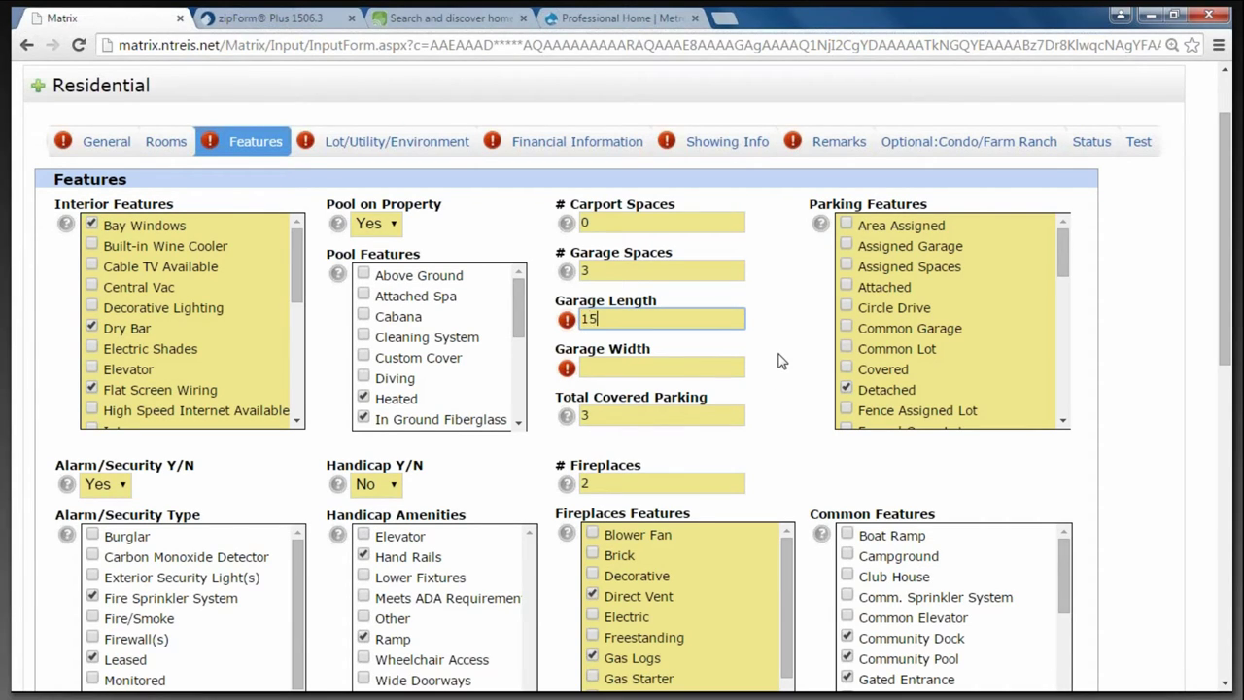
key("Tab")
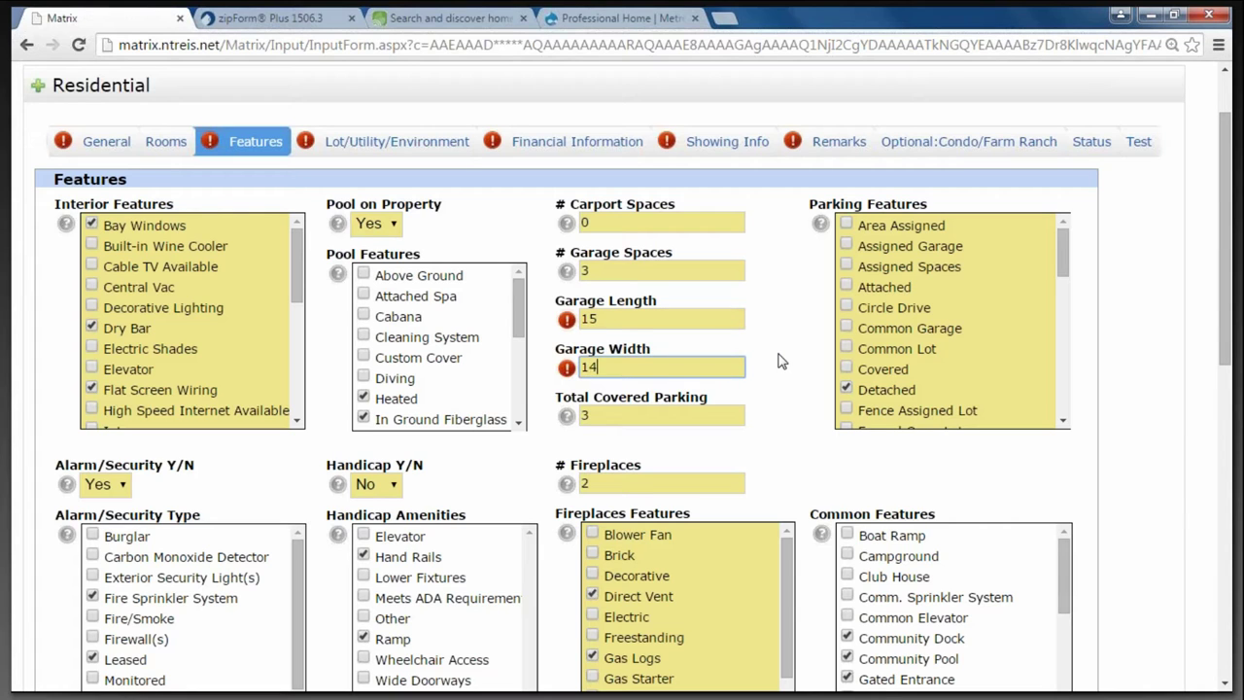
scroll(774, 369, "down", 10)
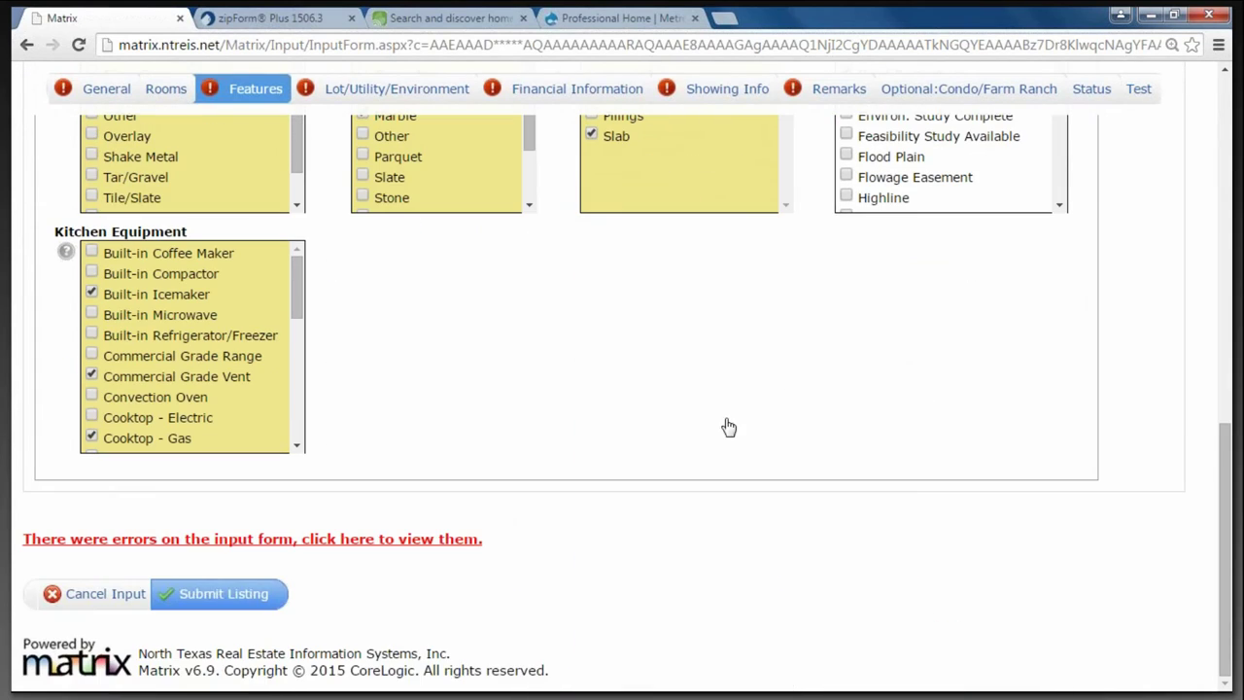
left_click(237, 608)
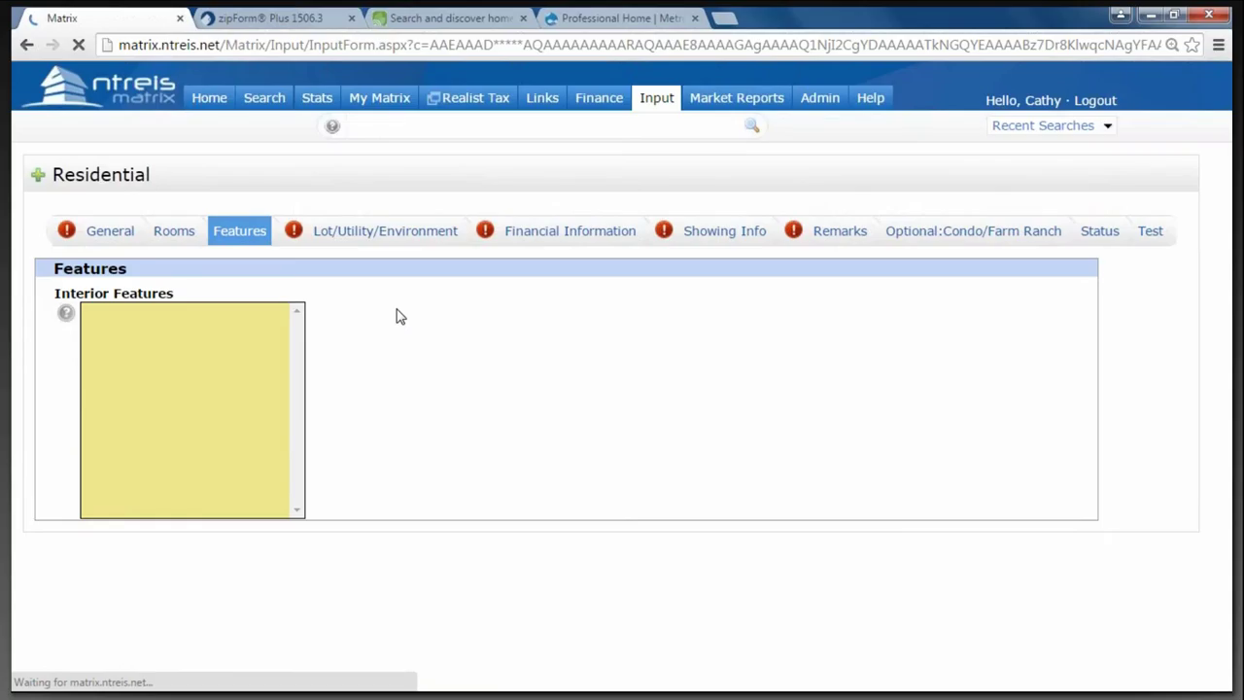
Step: Set lot size to Less Than .5 Acre (not Zero), marked Corner and Golf Course Lot
left_click(363, 235)
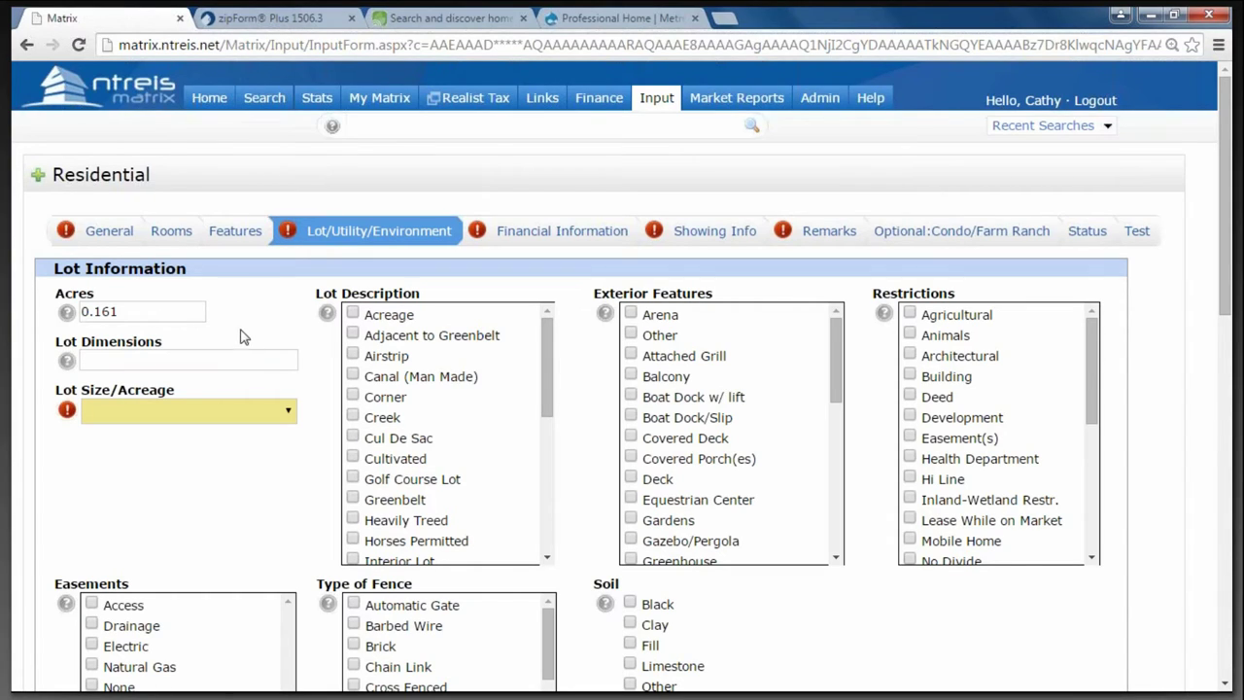
left_click(253, 360)
left_click(289, 413)
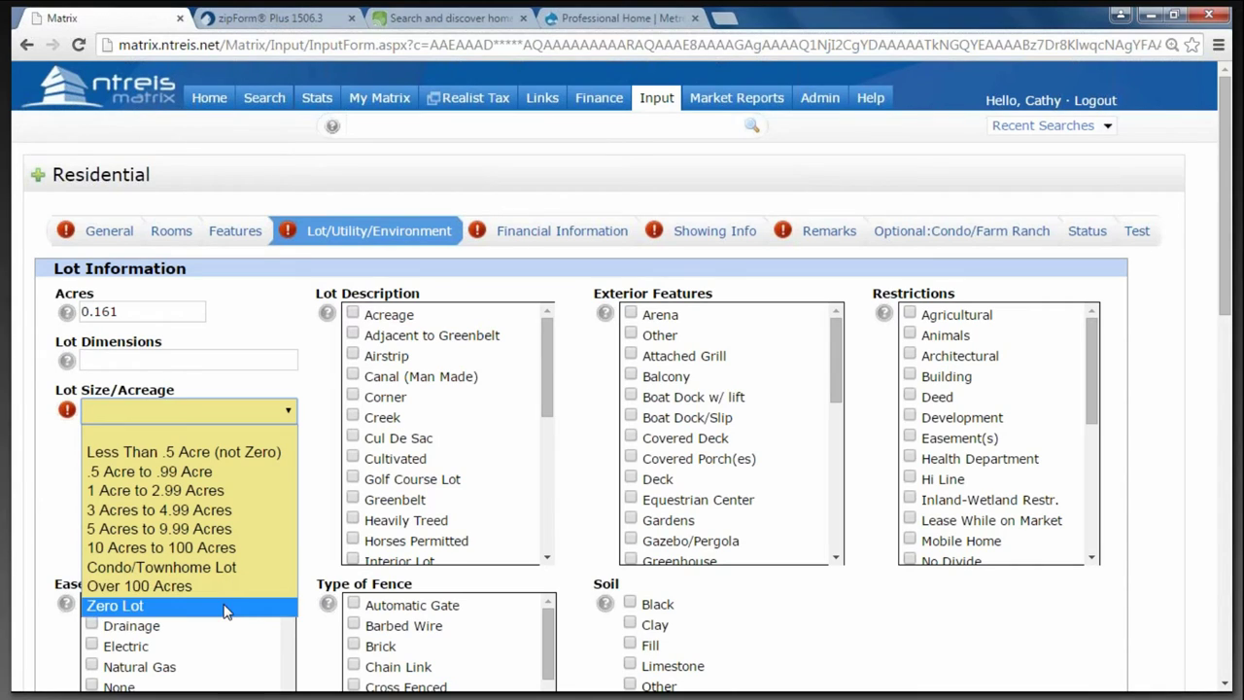
left_click(187, 453)
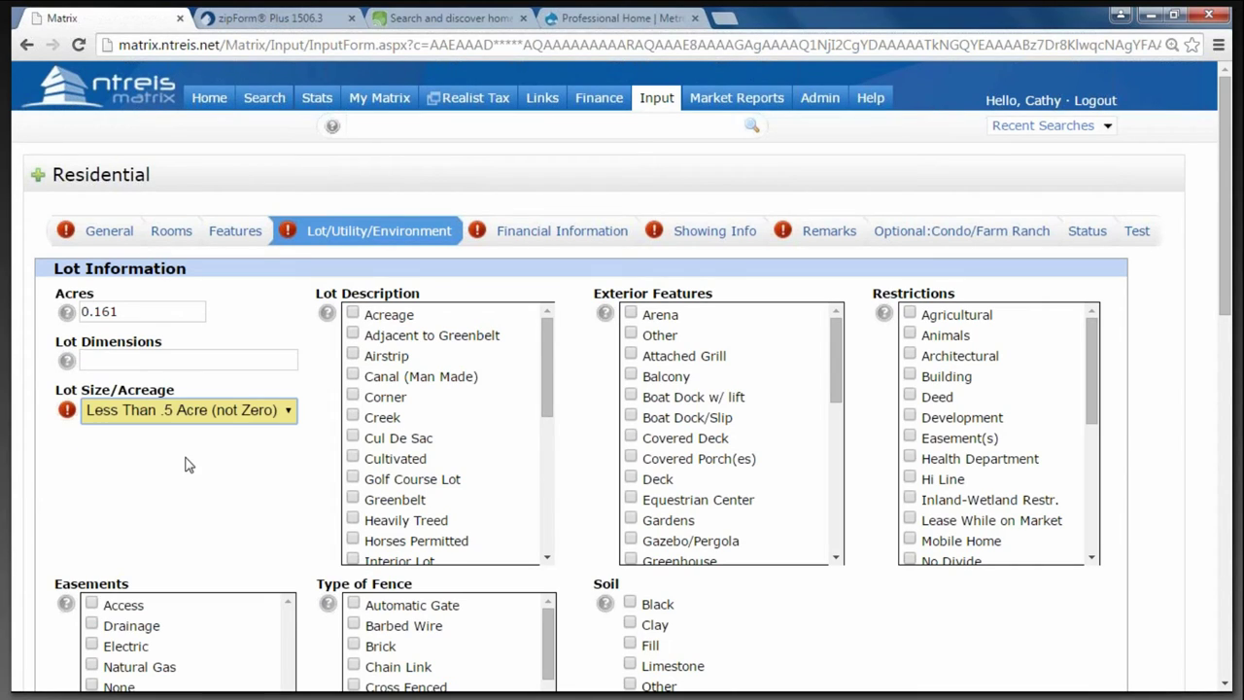
left_click(353, 395)
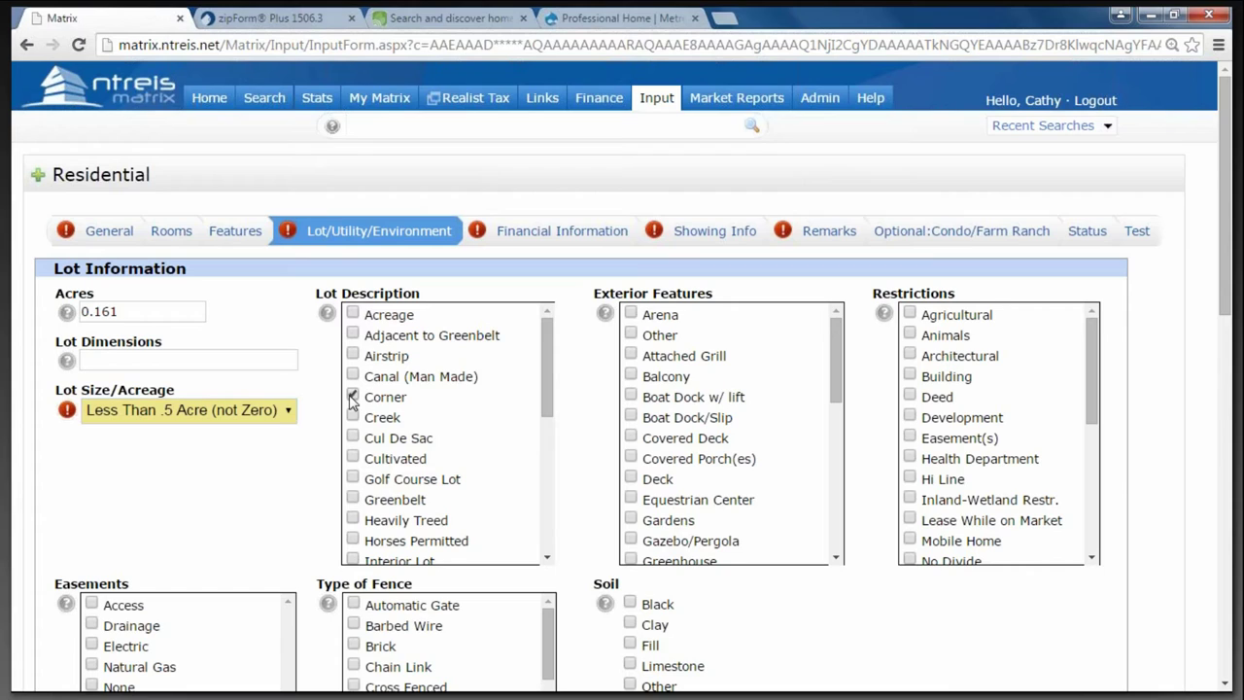
left_click(353, 478)
Step: Add Attached Grill as an exterior feature and Hi Line as a restriction
left_click(630, 356)
left_click(909, 478)
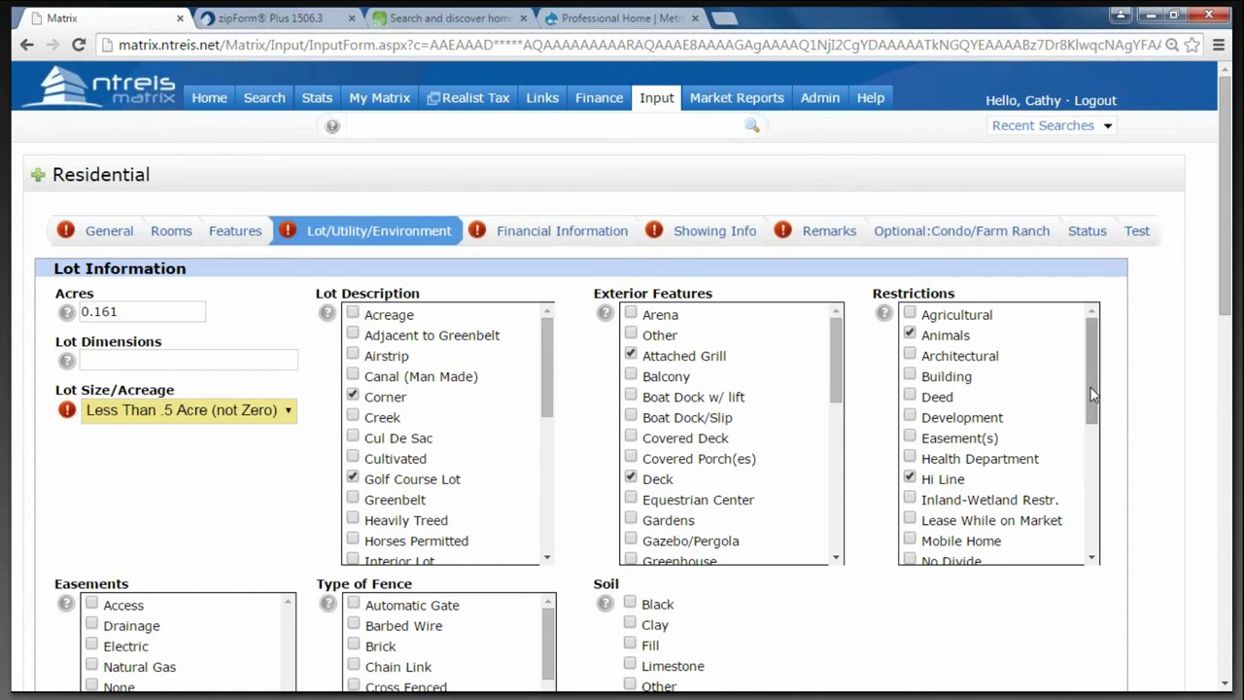
left_click_drag(1090, 394, 1092, 539)
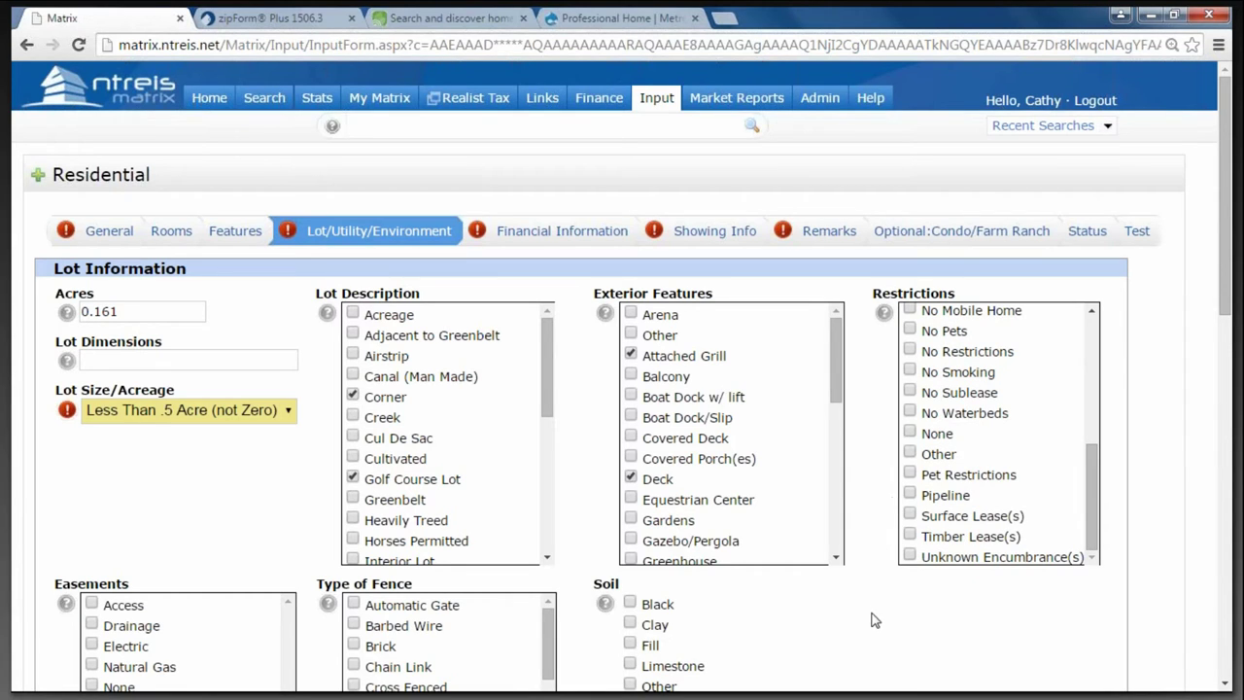
scroll(875, 622, "down", 4)
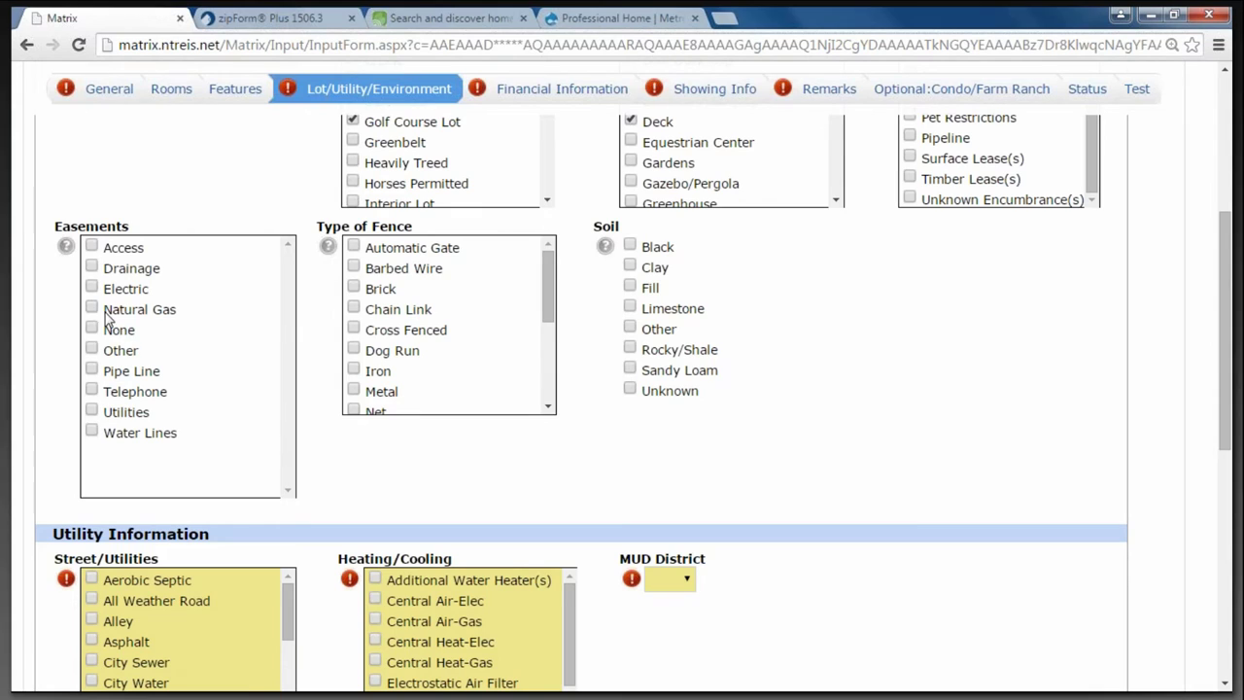
Step: Check Electric and Telephone easements and Brick and Chain Link fencing
left_click(91, 288)
left_click(91, 389)
left_click(353, 289)
left_click(353, 309)
Step: Record Alley, City Sewer and City Water utilities plus Central Air-Elec cooling and Central Heat-Elec heating
scroll(864, 436, "down", 4)
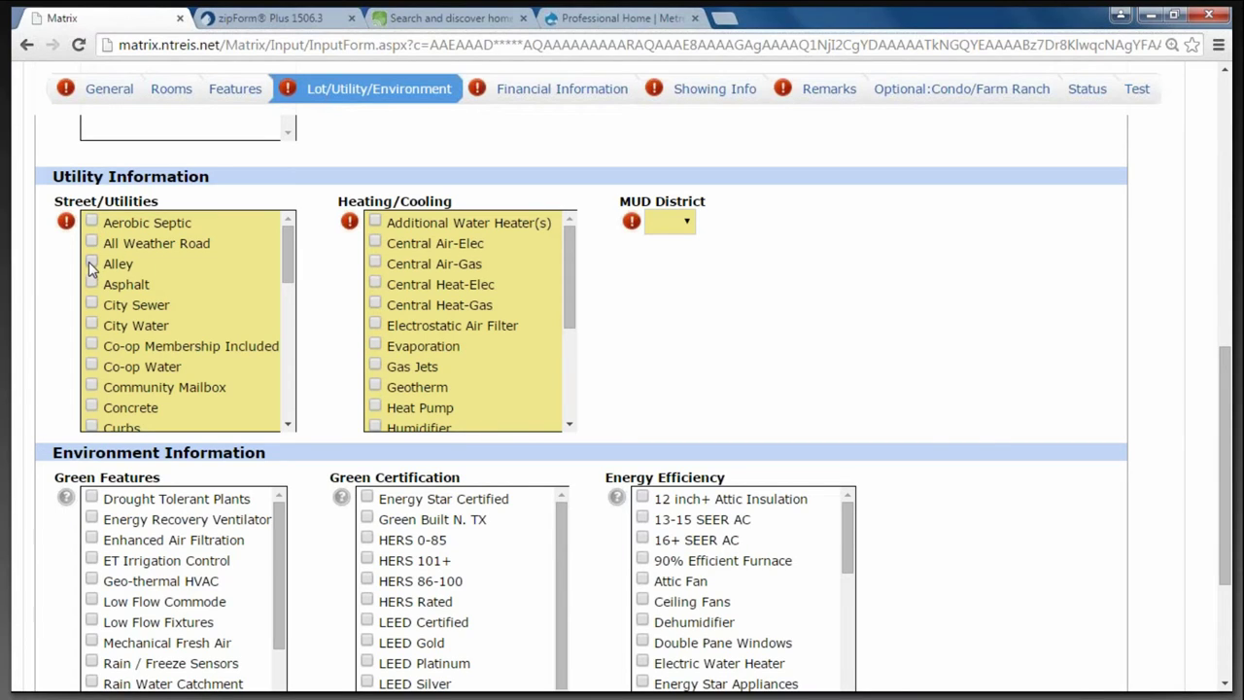
left_click(92, 263)
left_click(91, 304)
left_click(91, 325)
left_click(376, 244)
left_click(376, 284)
Step: Set MUD District to Yes
left_click(687, 225)
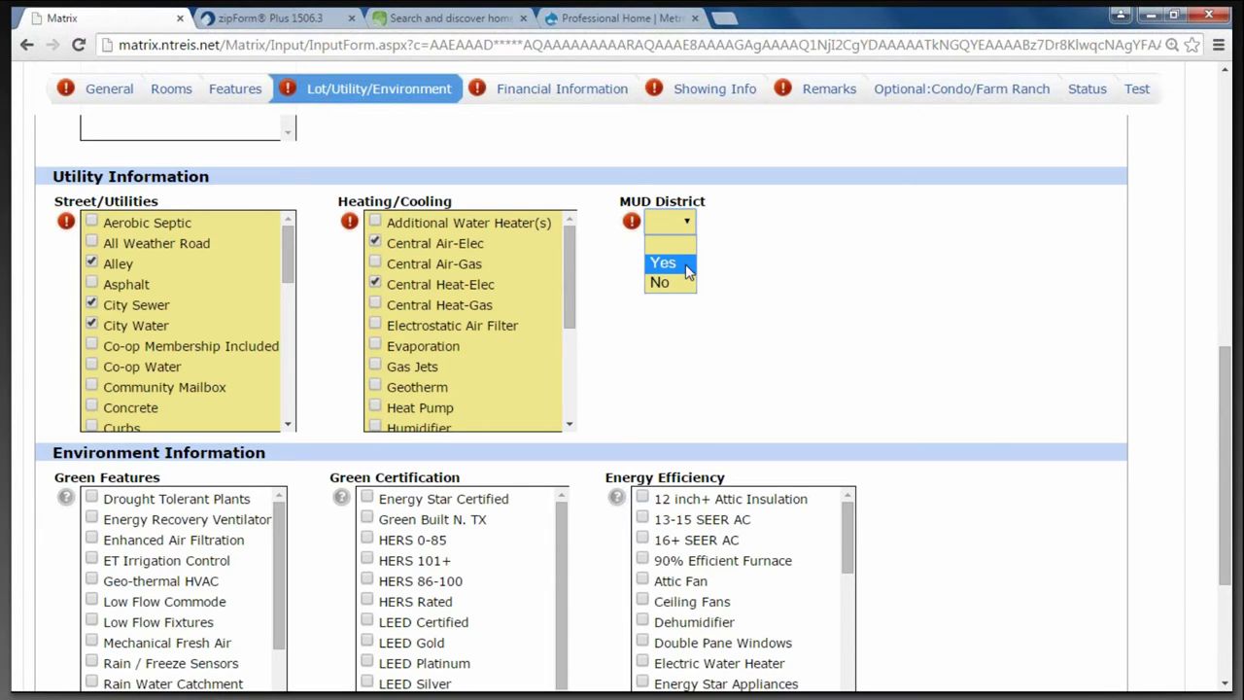
left_click(736, 270)
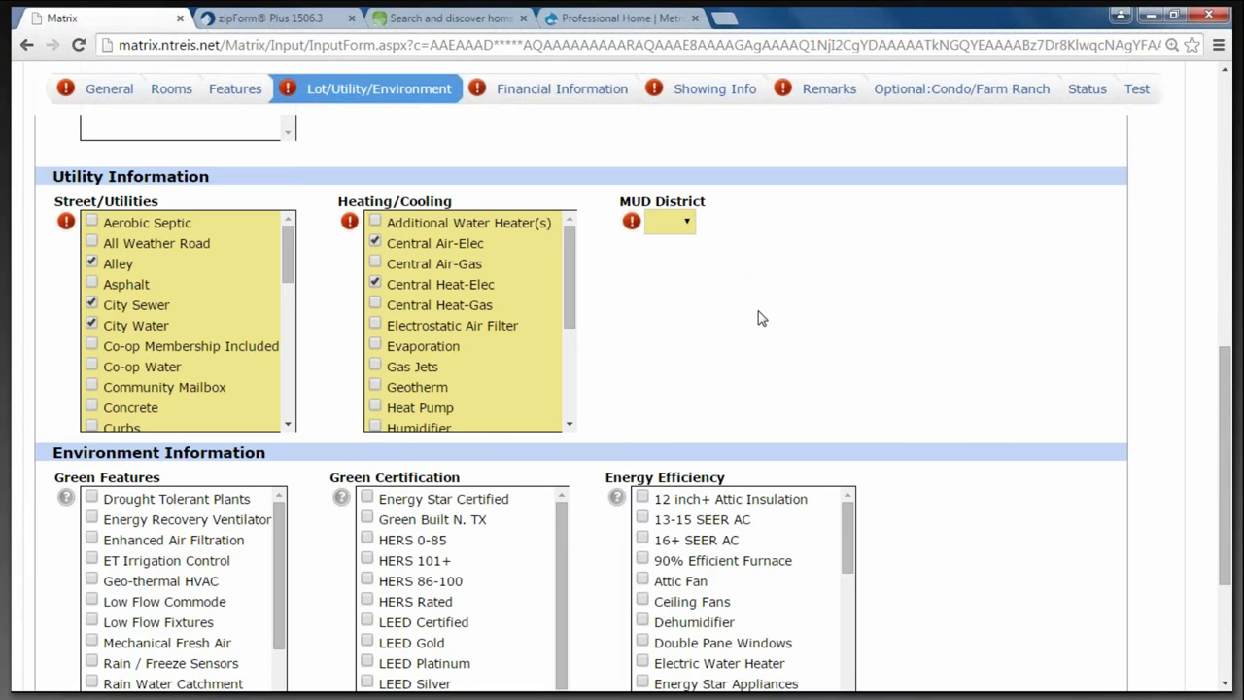
left_click(688, 225)
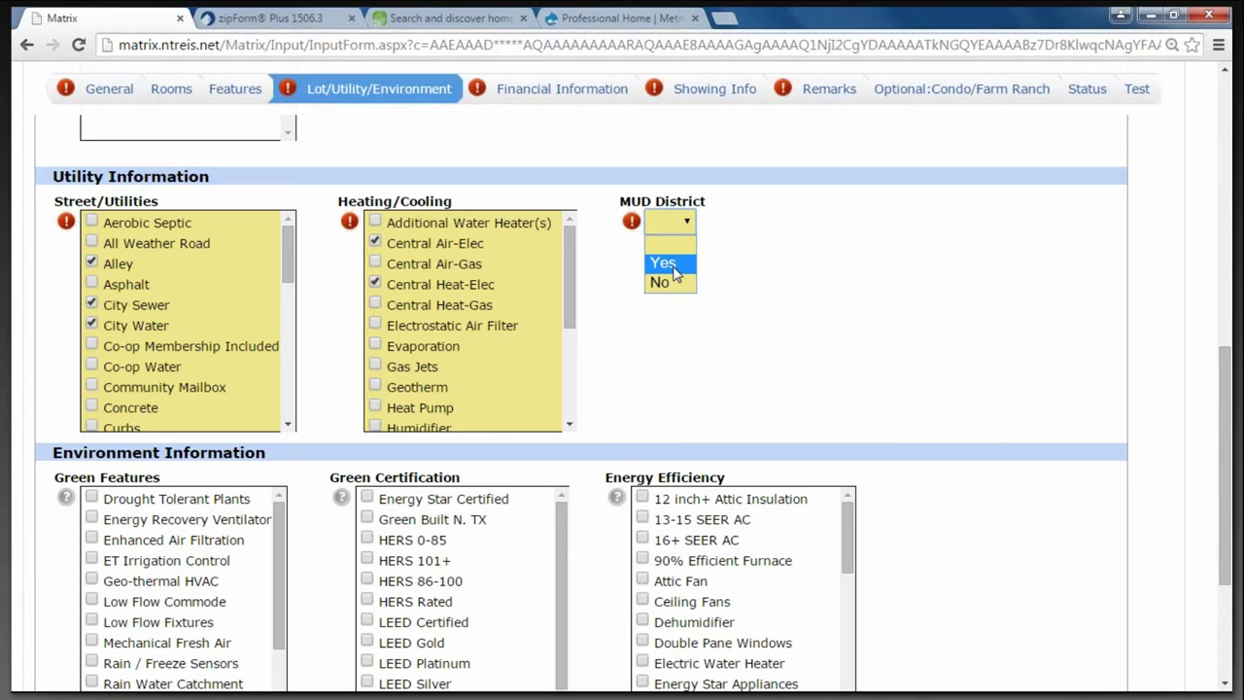
left_click(665, 263)
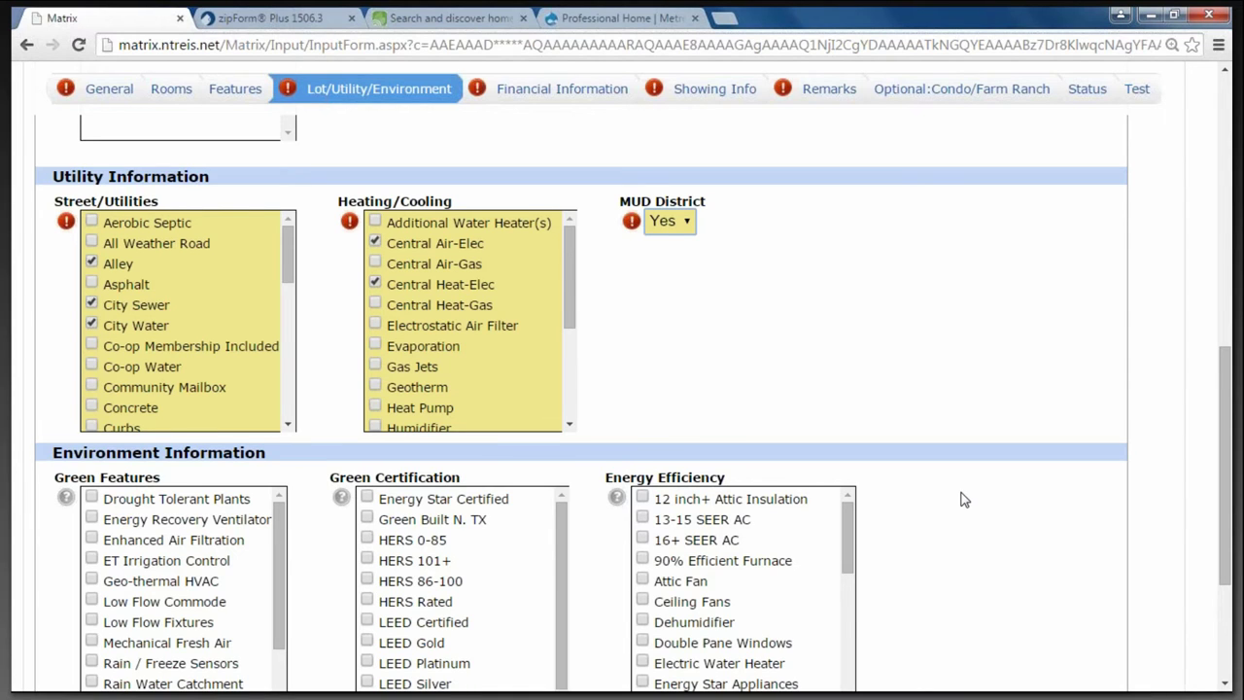
Step: Add Energy Recovery Ventilator and Double Pane Windows as green features and resubmit the listing
scroll(962, 499, "down", 3)
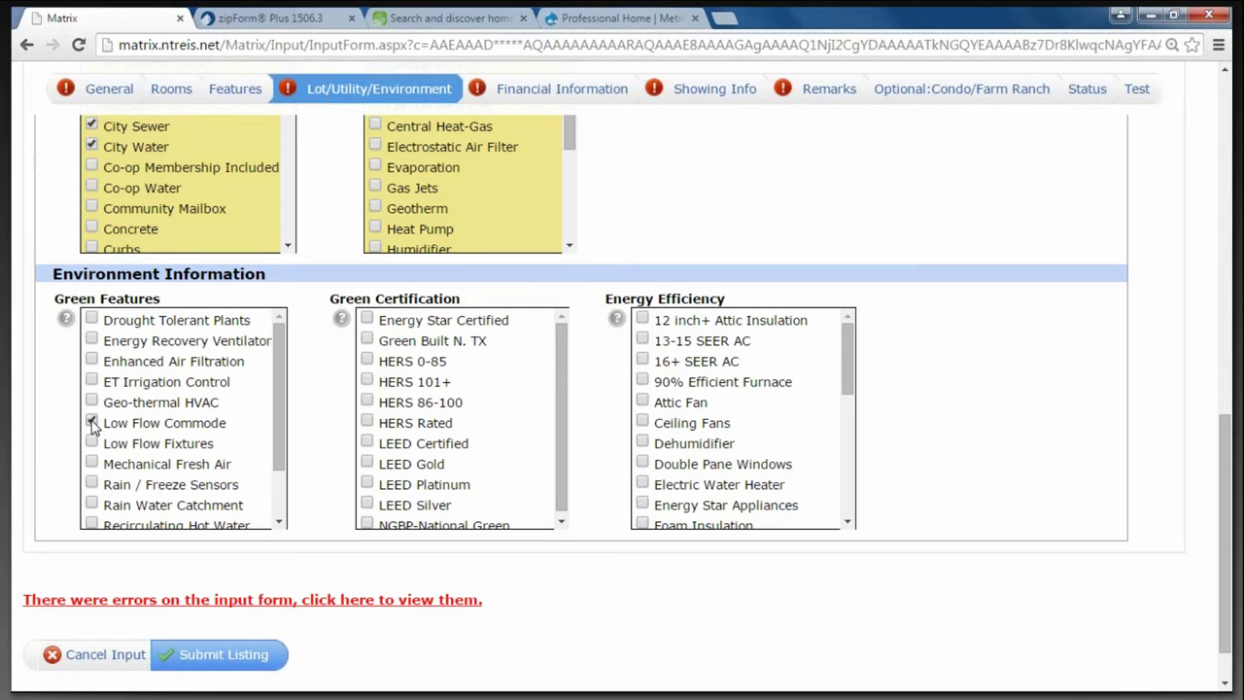
left_click(92, 339)
left_click(642, 463)
left_click(251, 658)
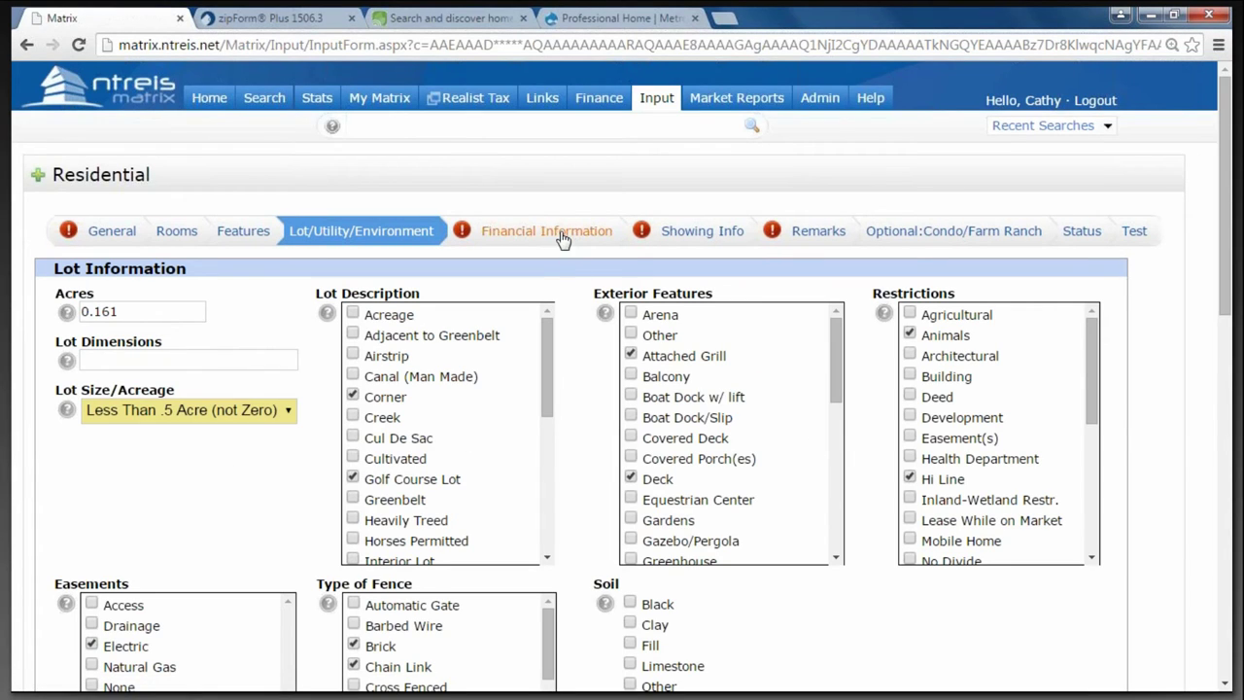
left_click(561, 238)
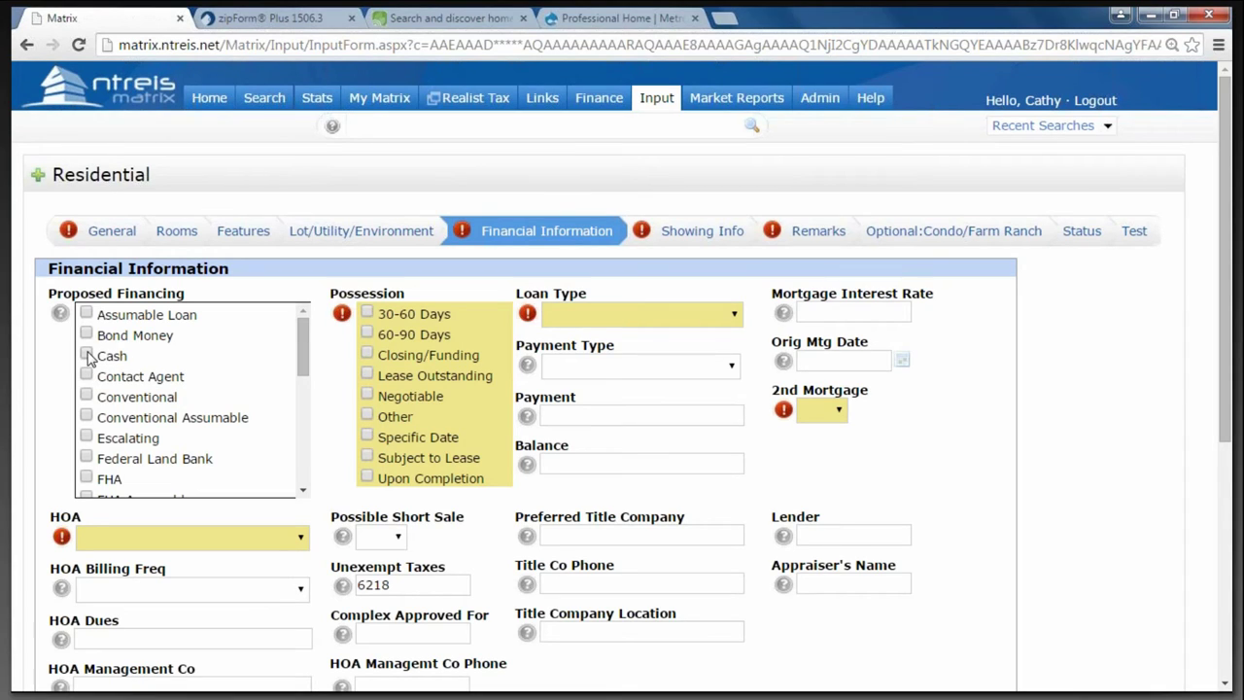
Step: Select Cash, Conventional and FHA financing with Specific Date possession
left_click(86, 356)
left_click(86, 396)
left_click(86, 478)
scroll(153, 482, "down", 1)
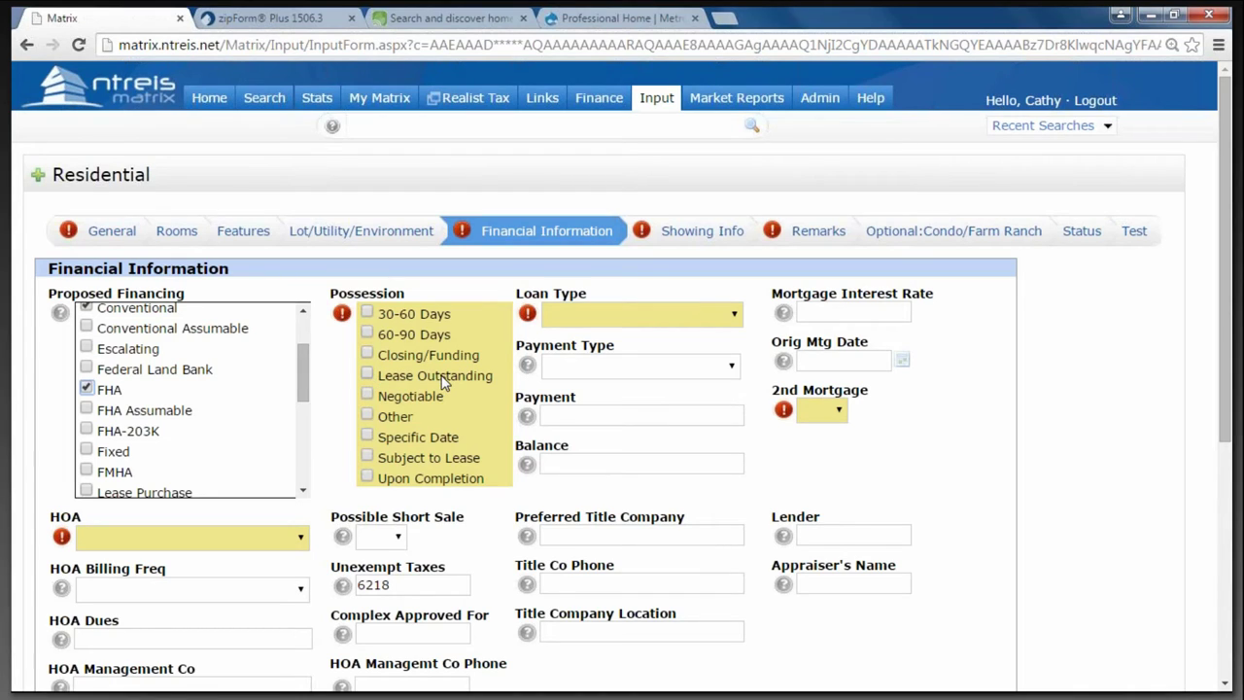
left_click(367, 437)
Step: Set the loan type to Treat As Clear and 2nd Mortgage to No
left_click(733, 317)
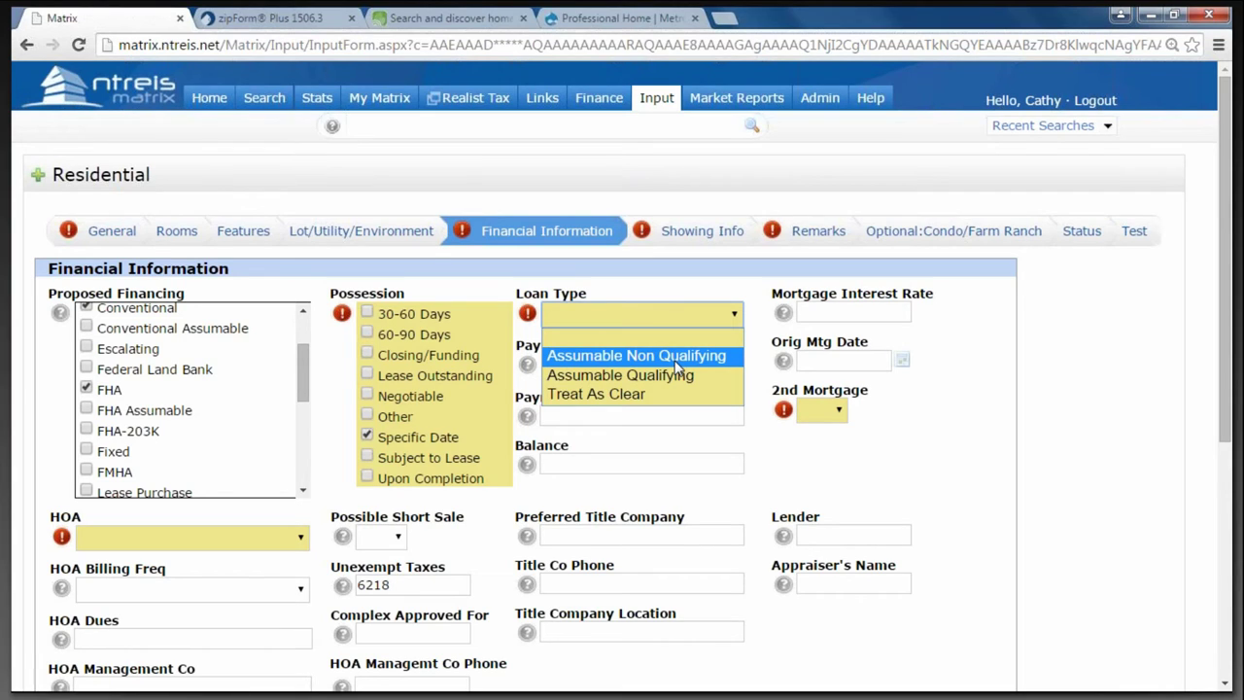
left_click(678, 358)
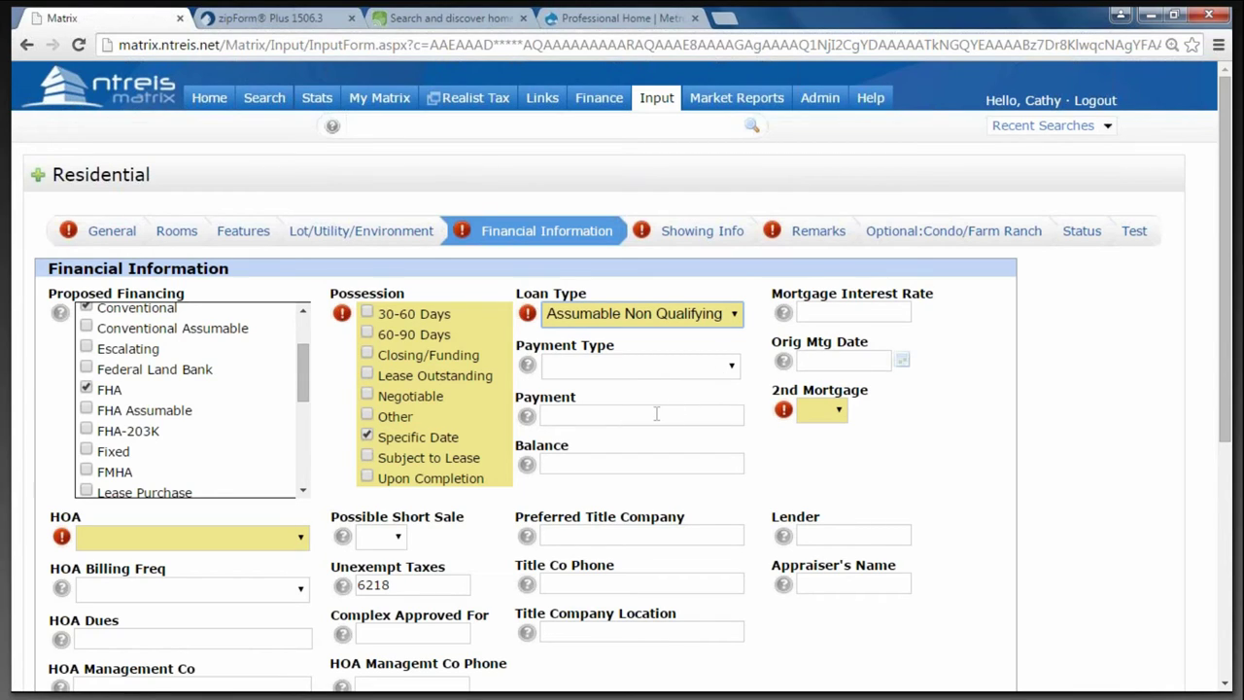
left_click(735, 324)
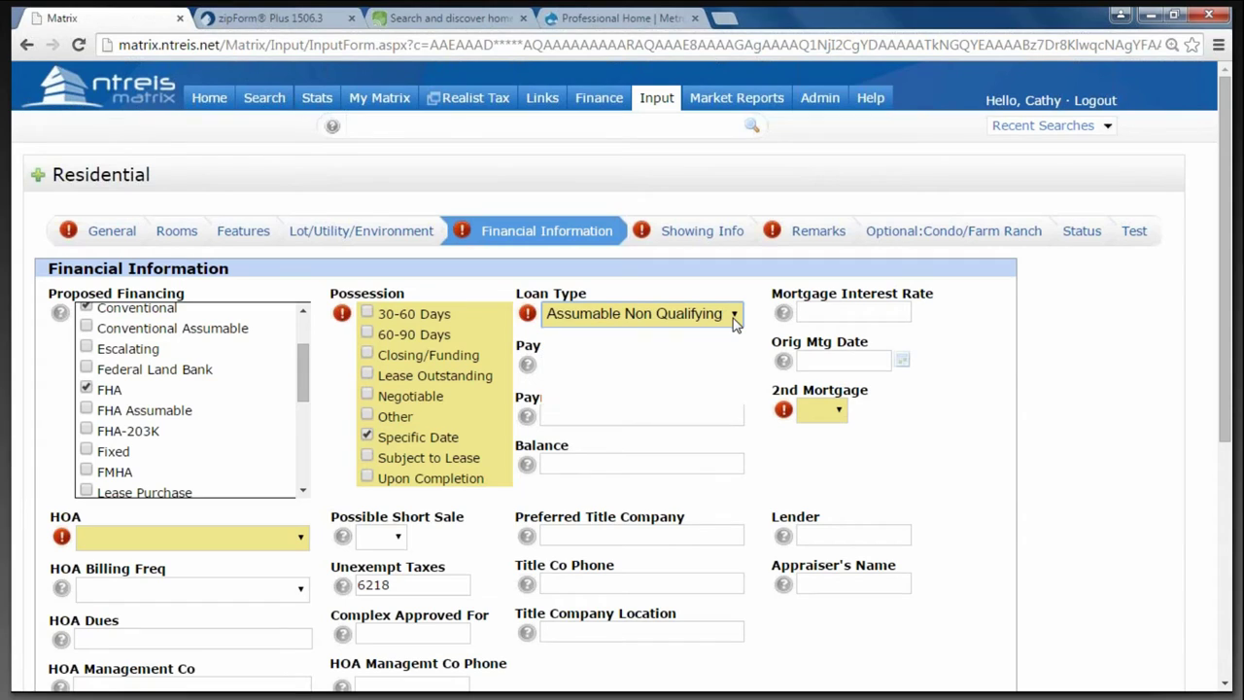
left_click(667, 396)
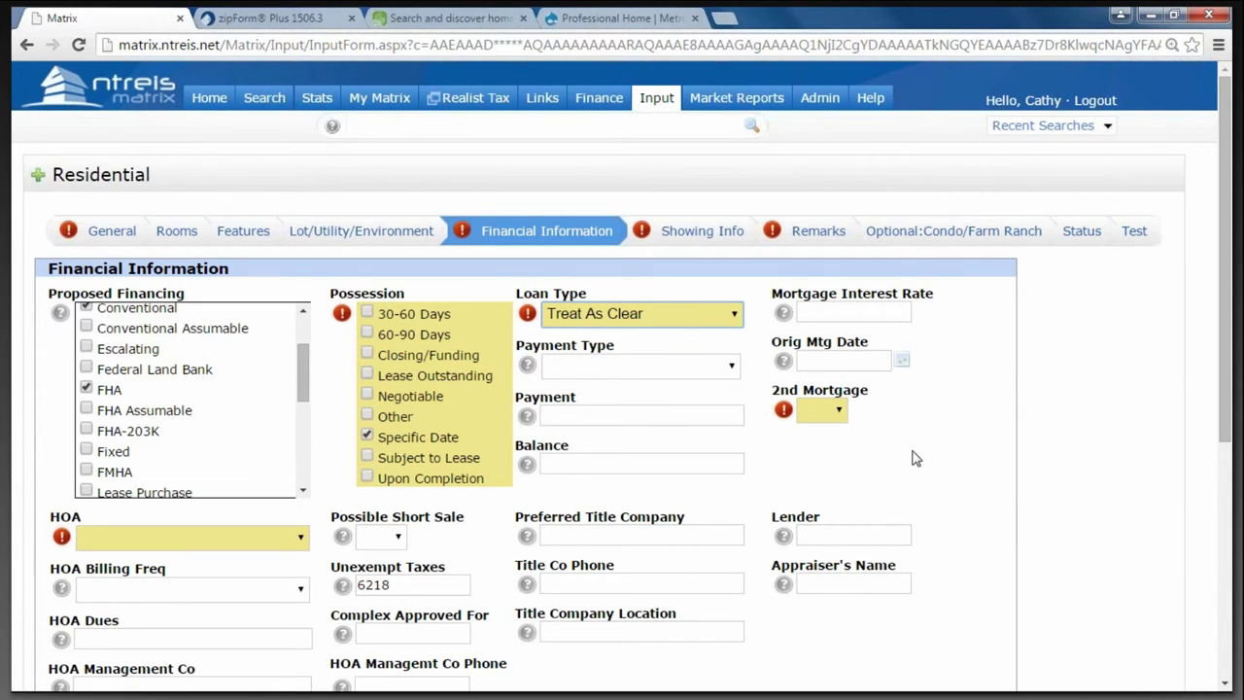
scroll(912, 457, "down", 1)
left_click(840, 326)
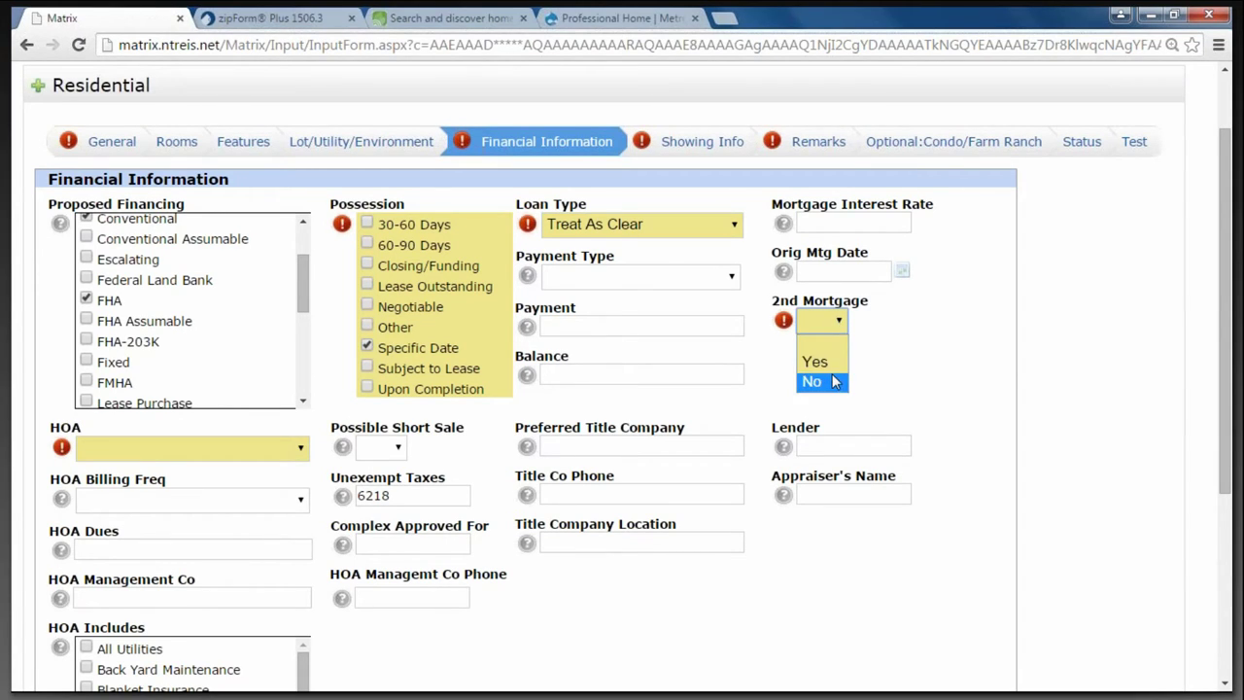
left_click(833, 382)
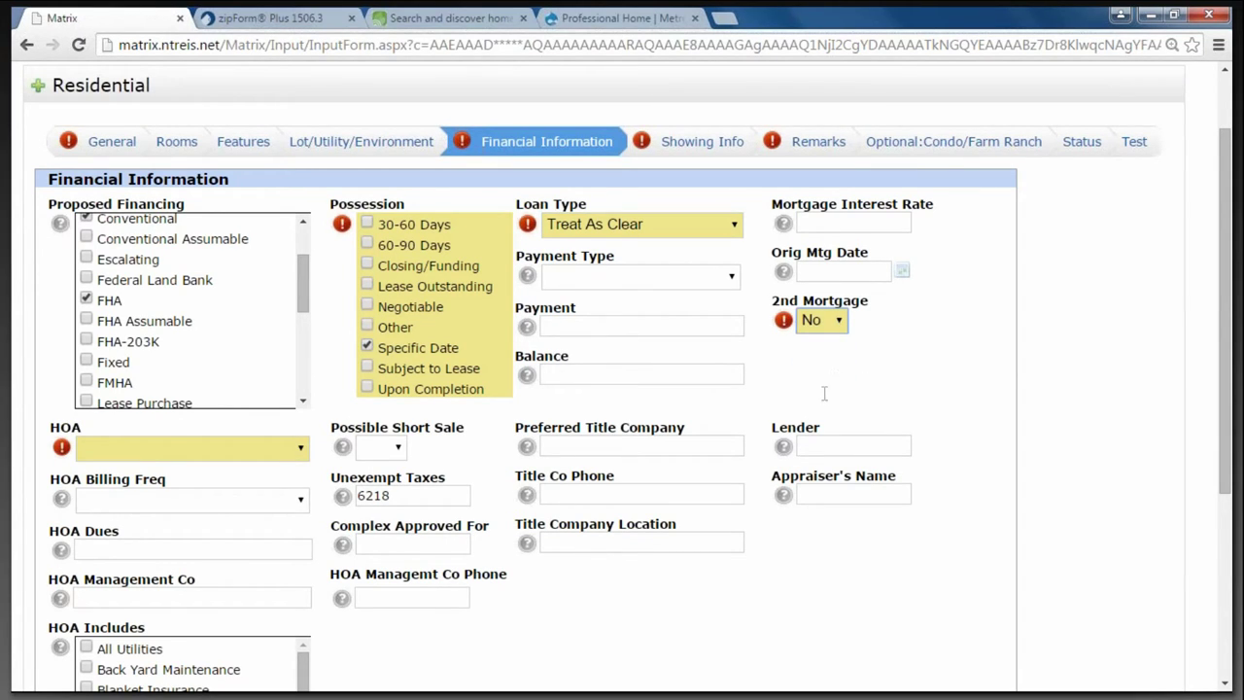
scroll(564, 608, "down", 1)
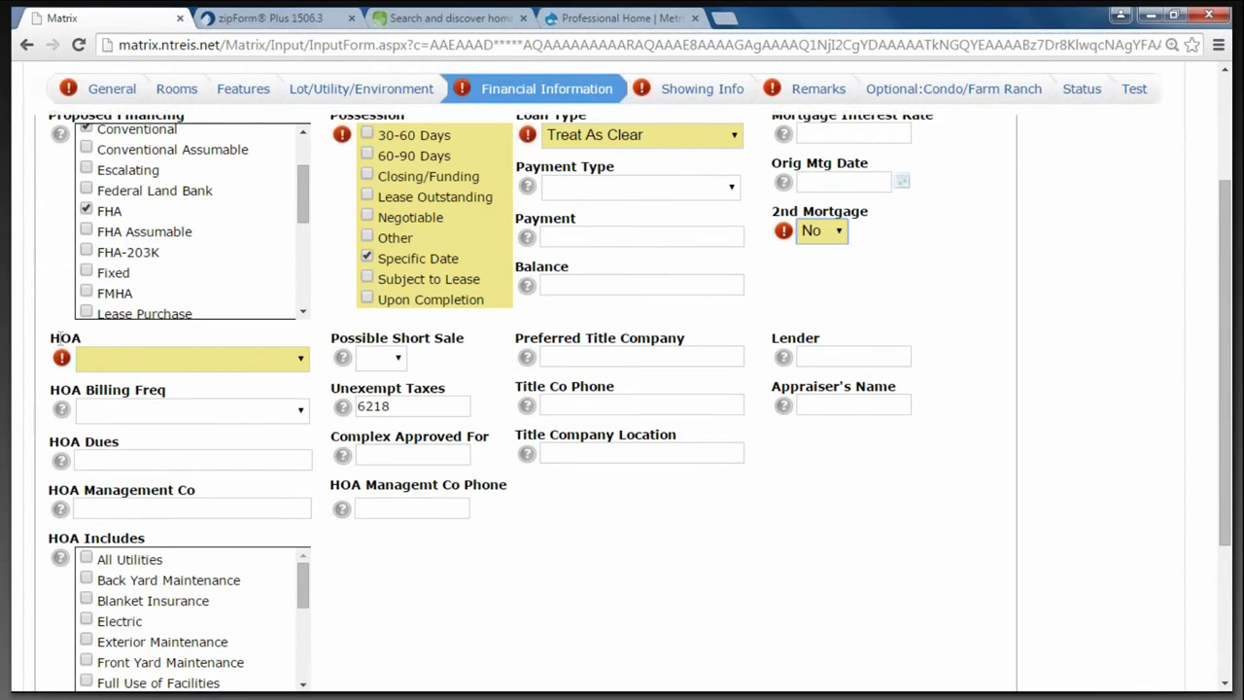
Step: Mark the HOA as Mandatory, billed Monthly, with dues of 350
left_click(301, 362)
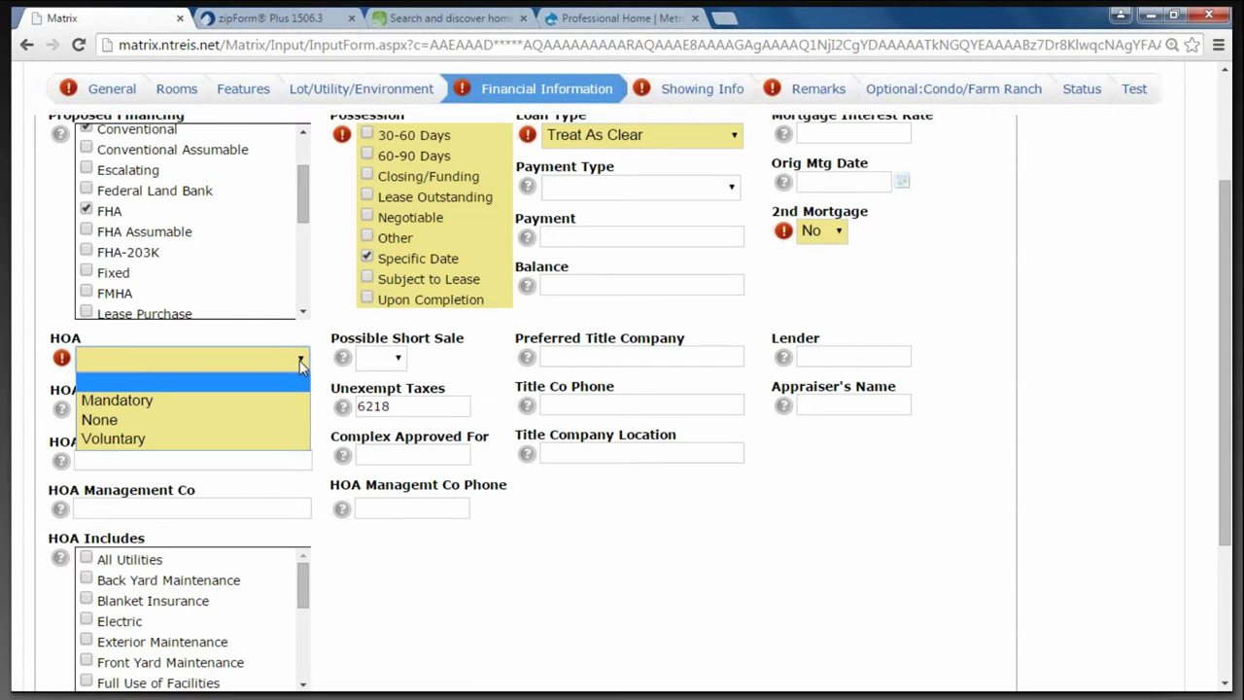
left_click(226, 408)
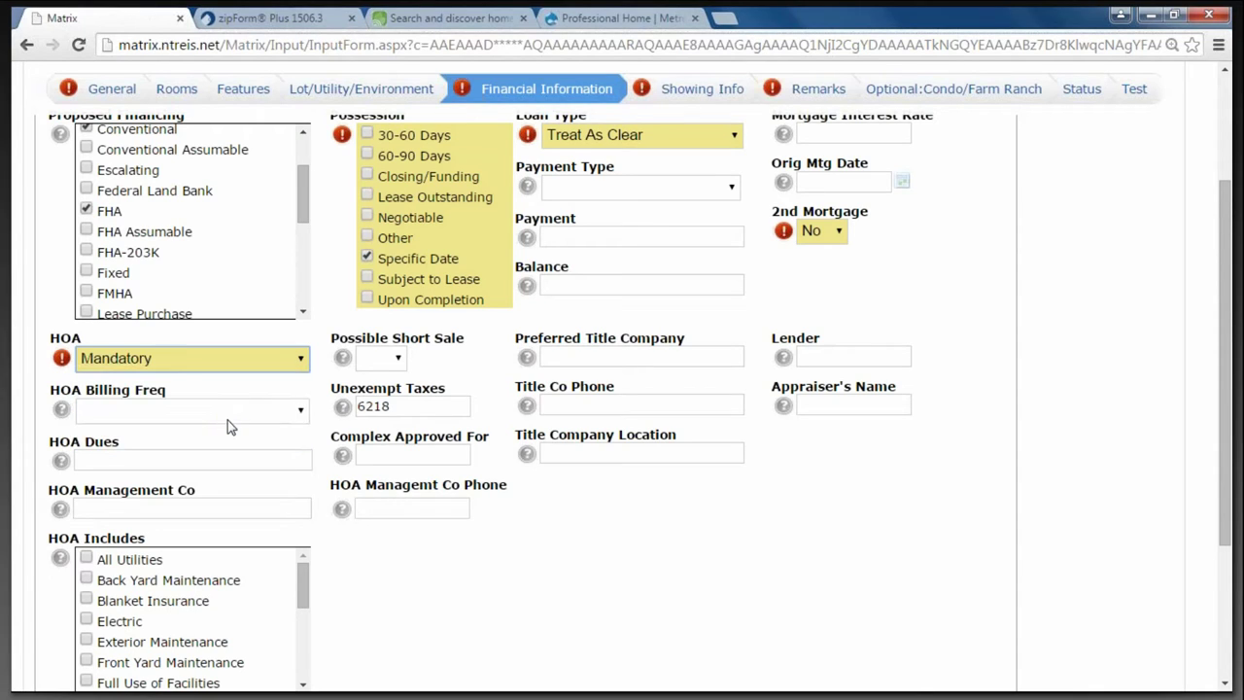
left_click(299, 412)
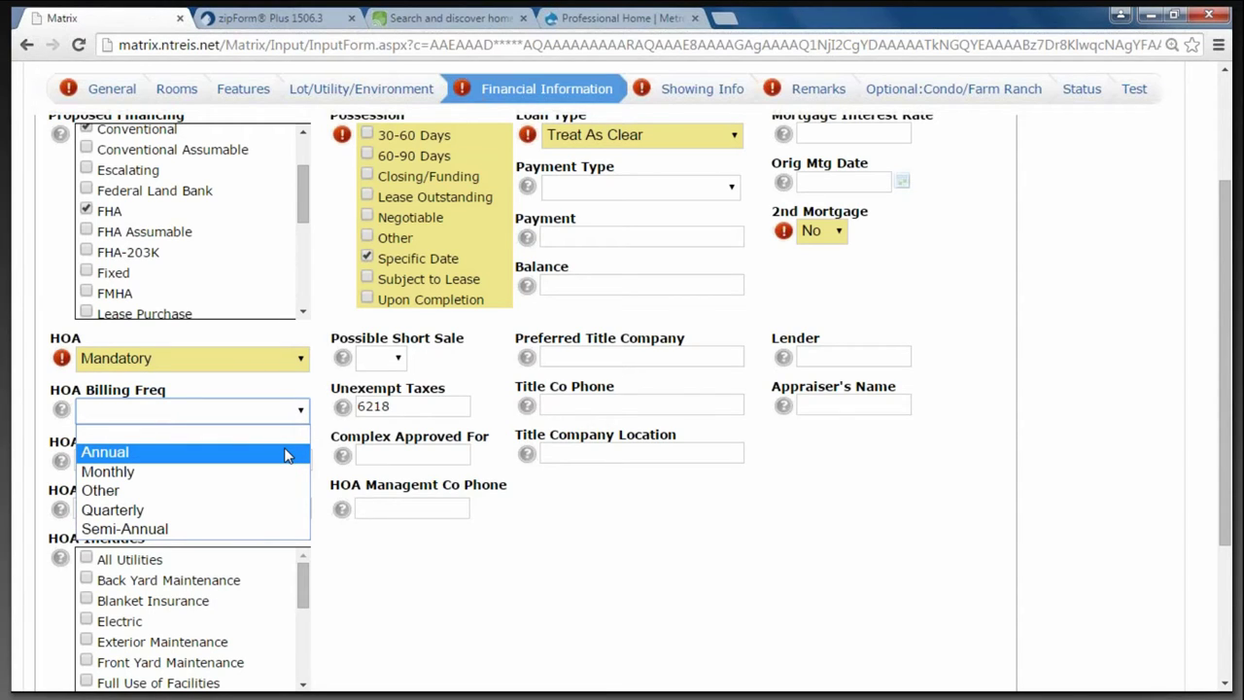
left_click(136, 473)
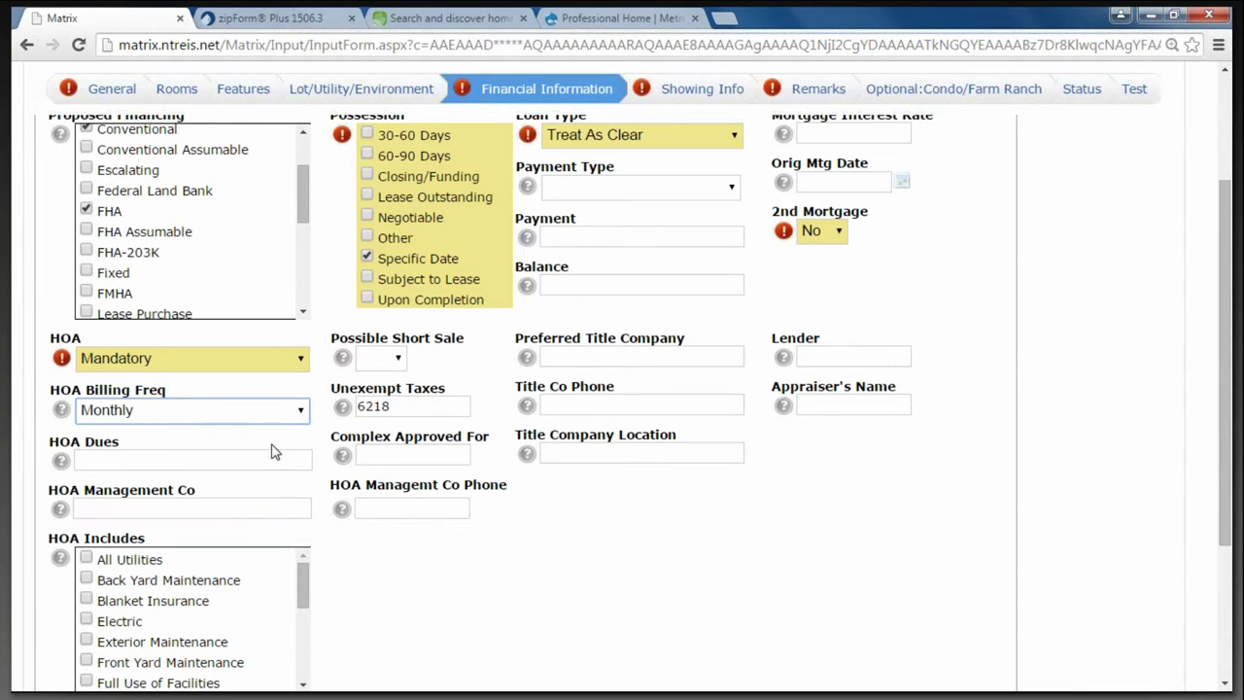
left_click(217, 464)
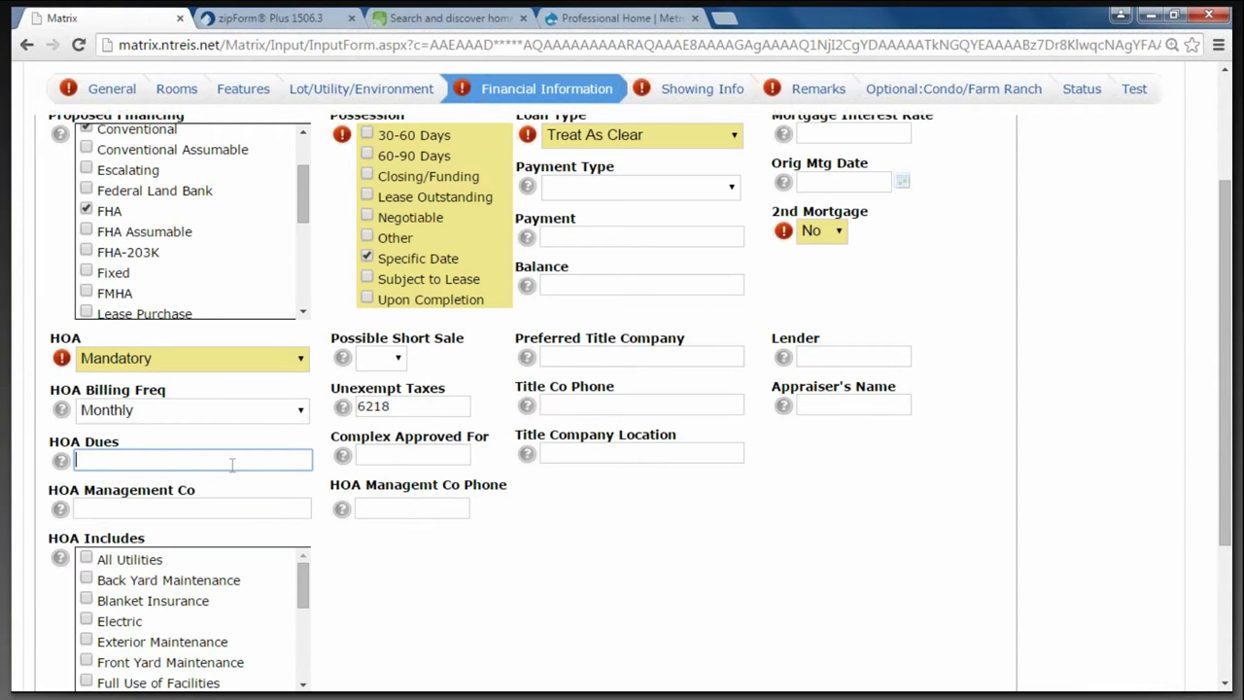
type("350")
Step: Enter the HOA management company's name and phone number, correcting the area code typo
left_click(214, 505)
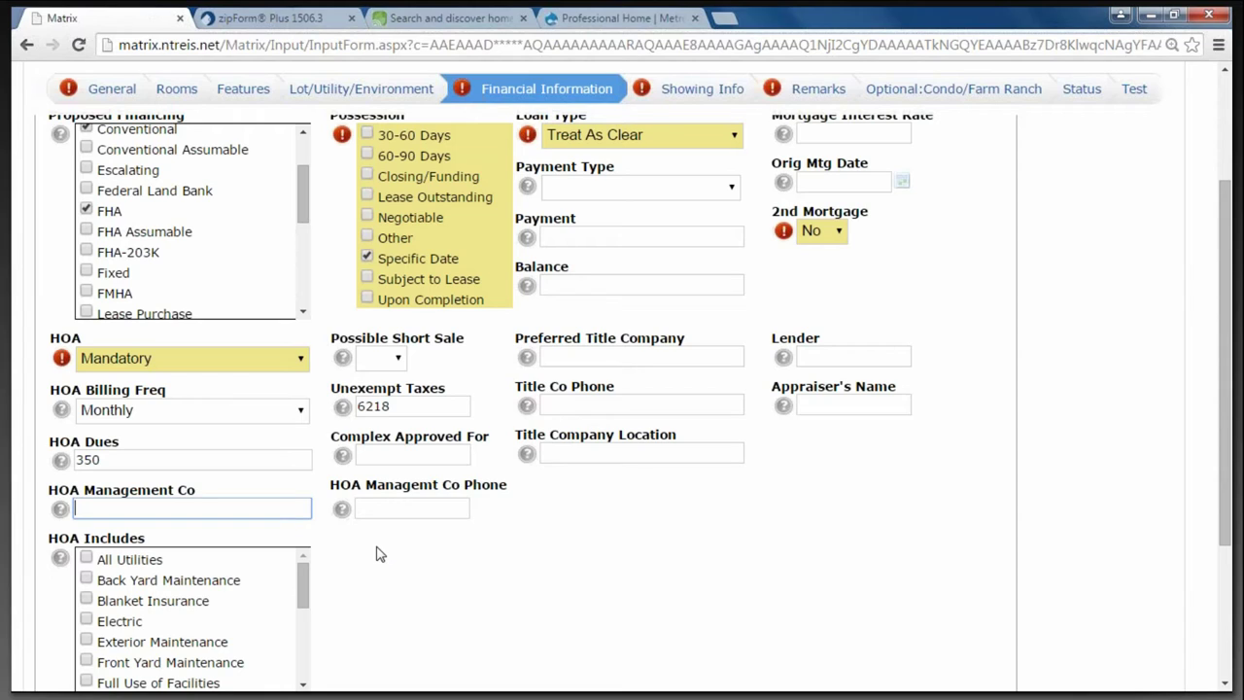
type("Sally HOA")
left_click(390, 509)
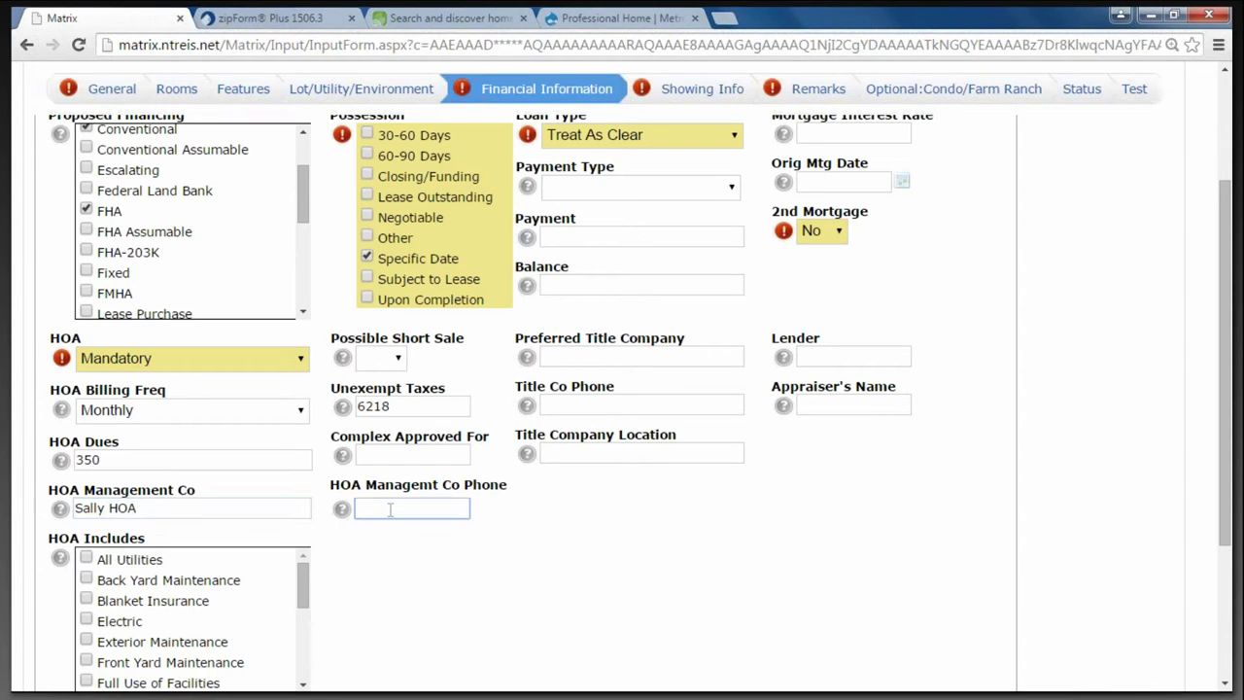
double_click(375, 508)
type("214")
left_click(398, 360)
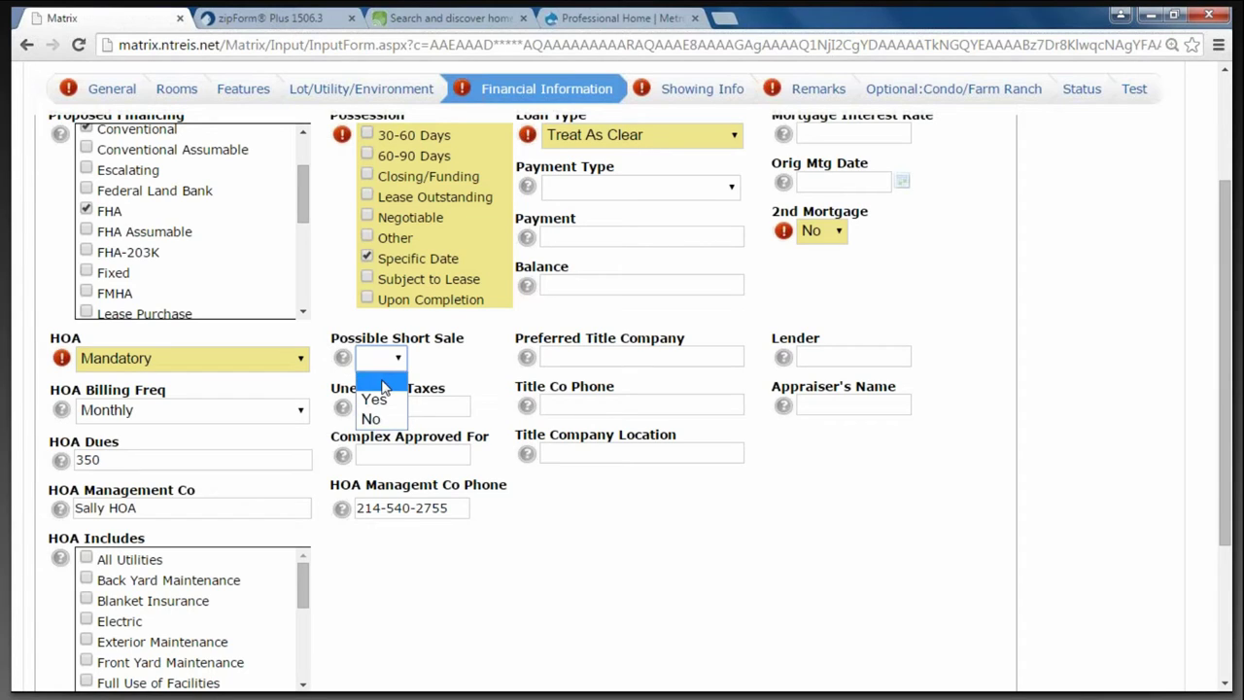
Step: Leave Possible Short Sale blank, add Back Yard Maintenance and Full Use of Facilities as HOA inclusions, and submit
left_click(386, 385)
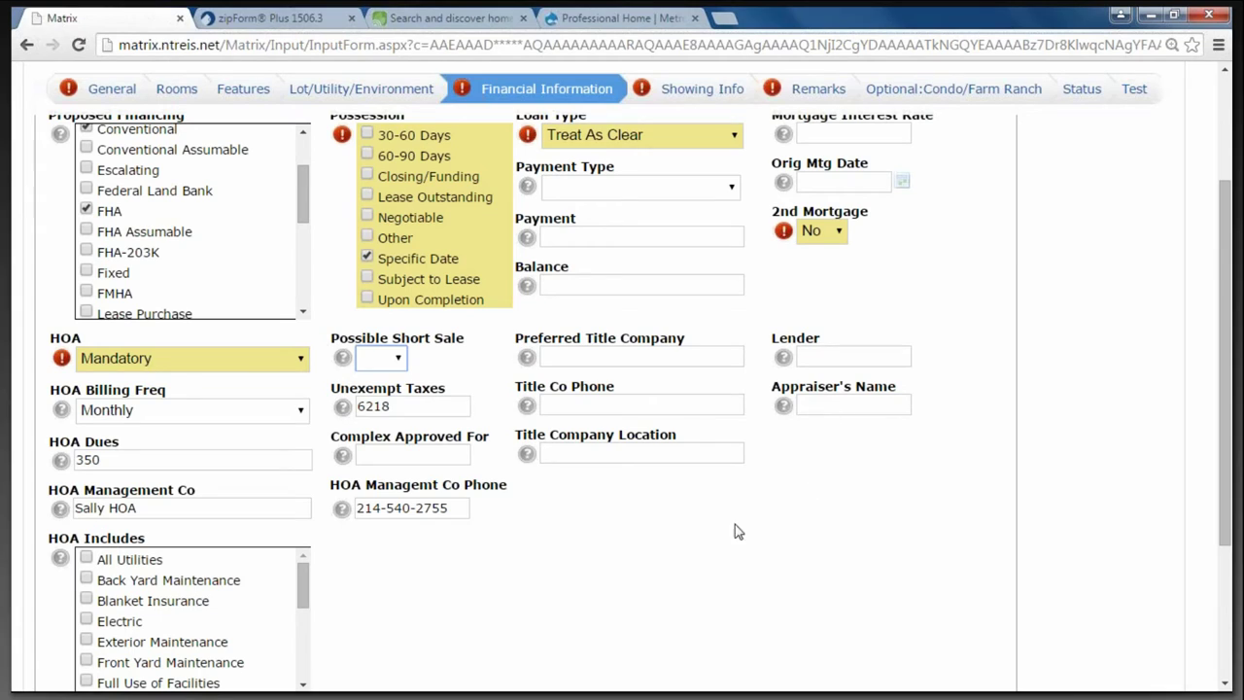
left_click(375, 457)
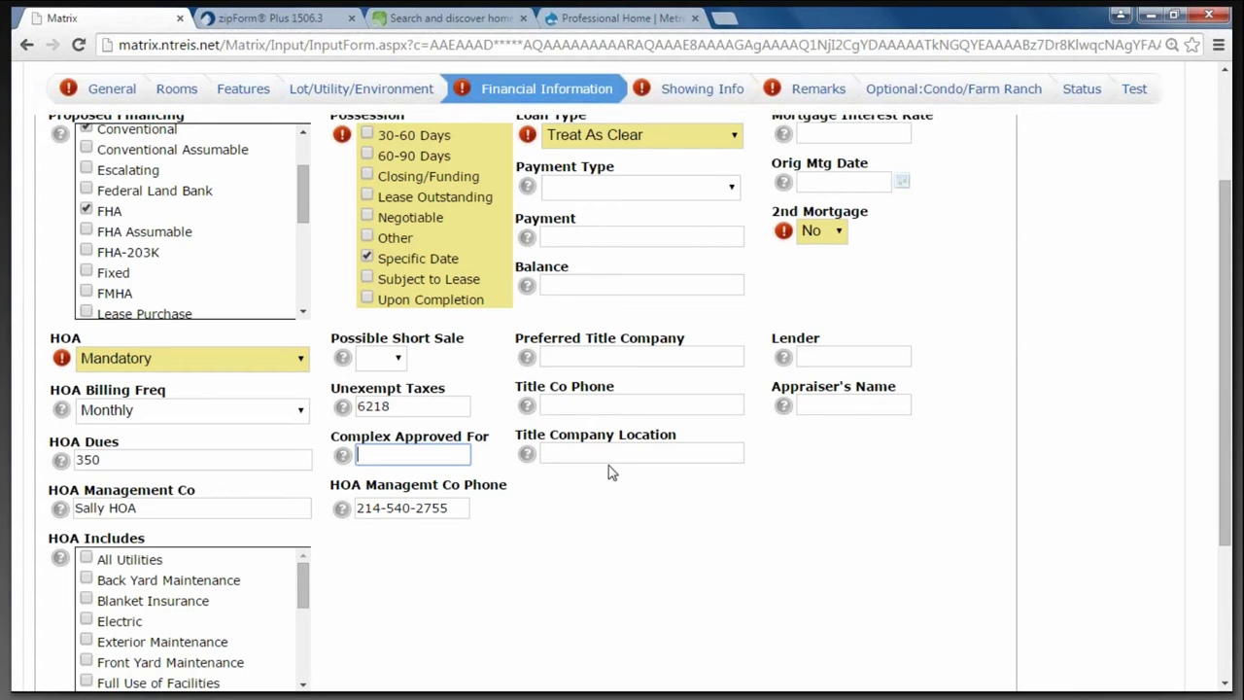
scroll(623, 572, "down", 2)
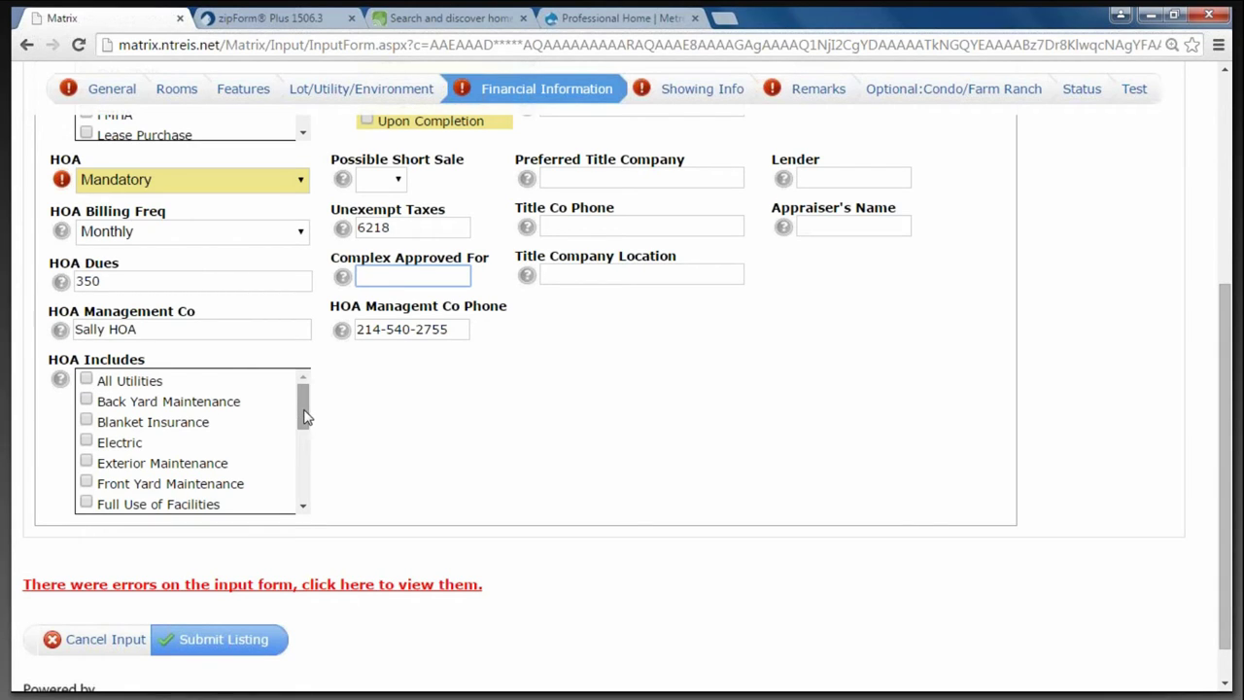
left_click(86, 399)
left_click(86, 504)
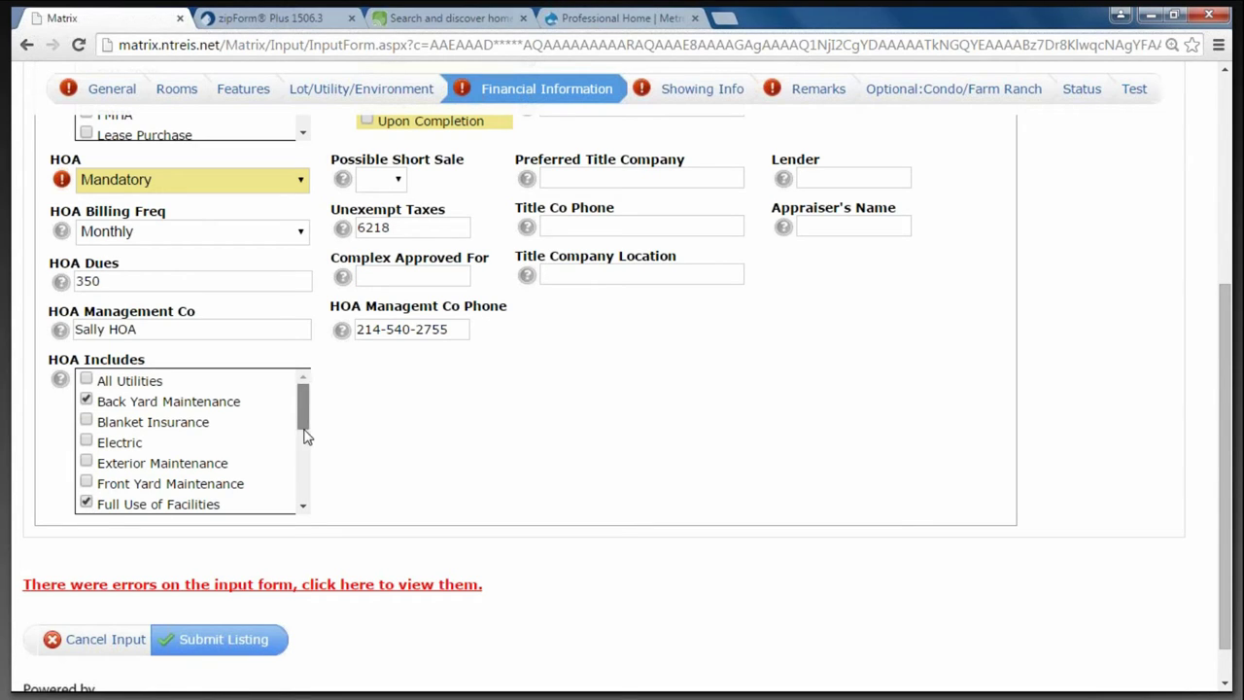
left_click_drag(304, 433, 312, 499)
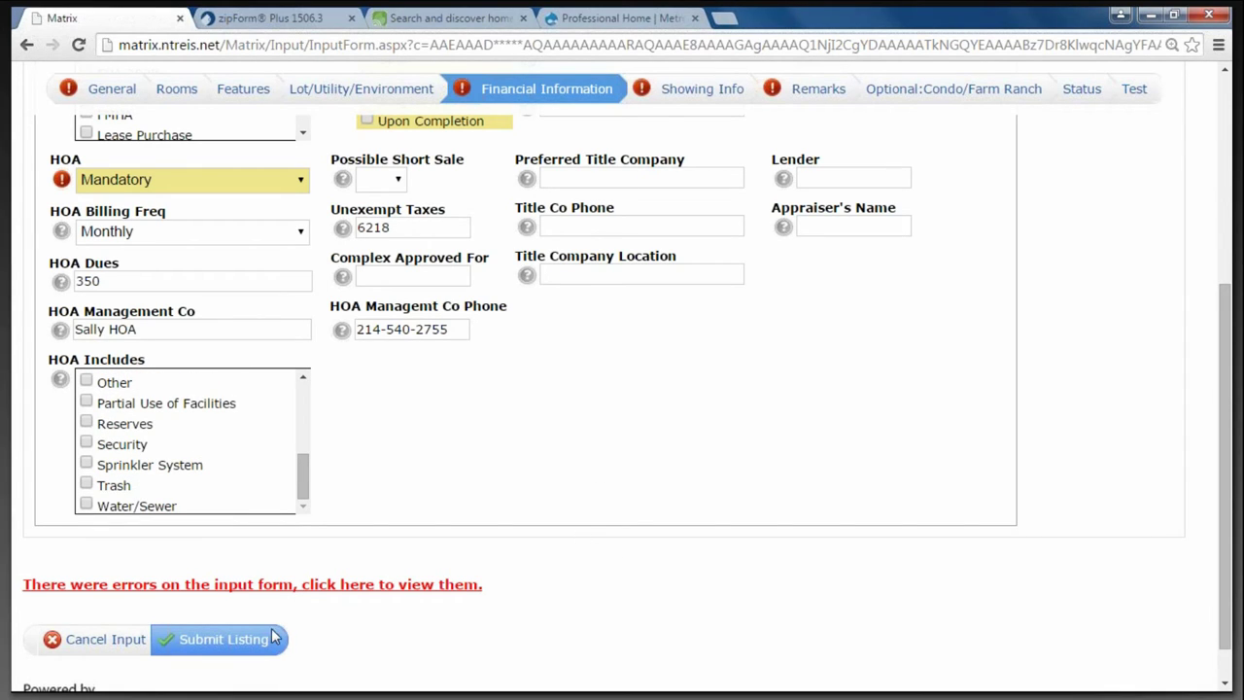
left_click(241, 647)
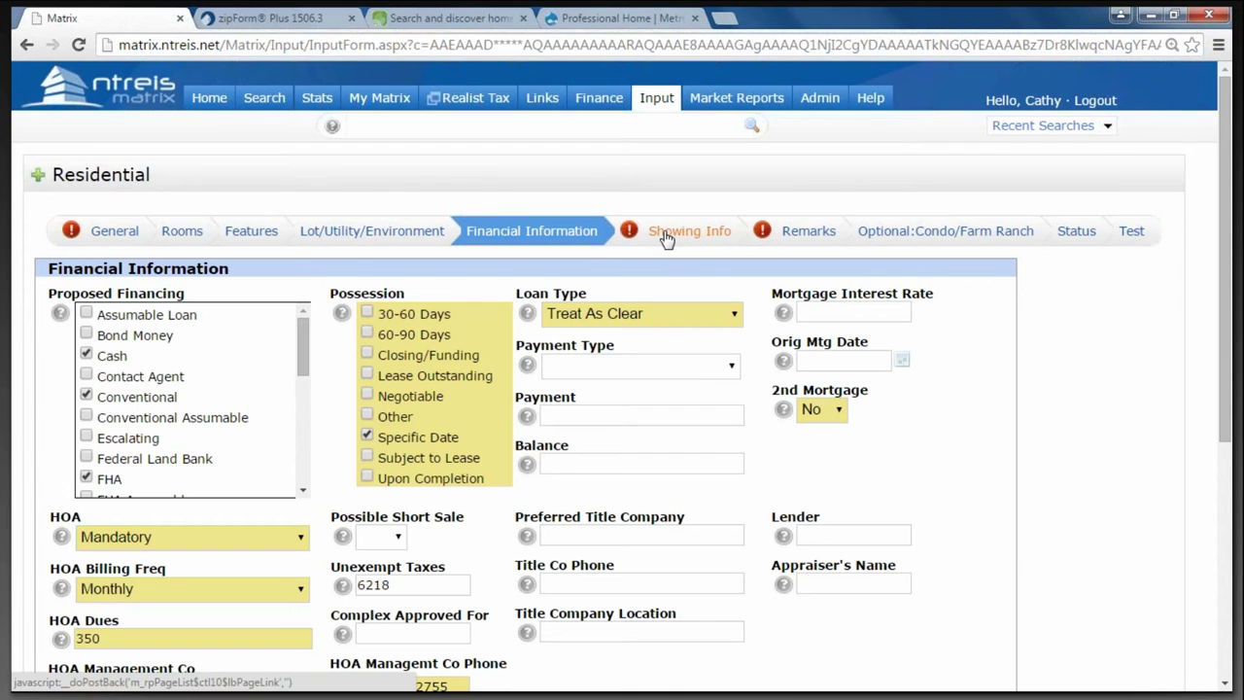
Step: In Showing Info, run a listing agent search and close the results popup
left_click(665, 238)
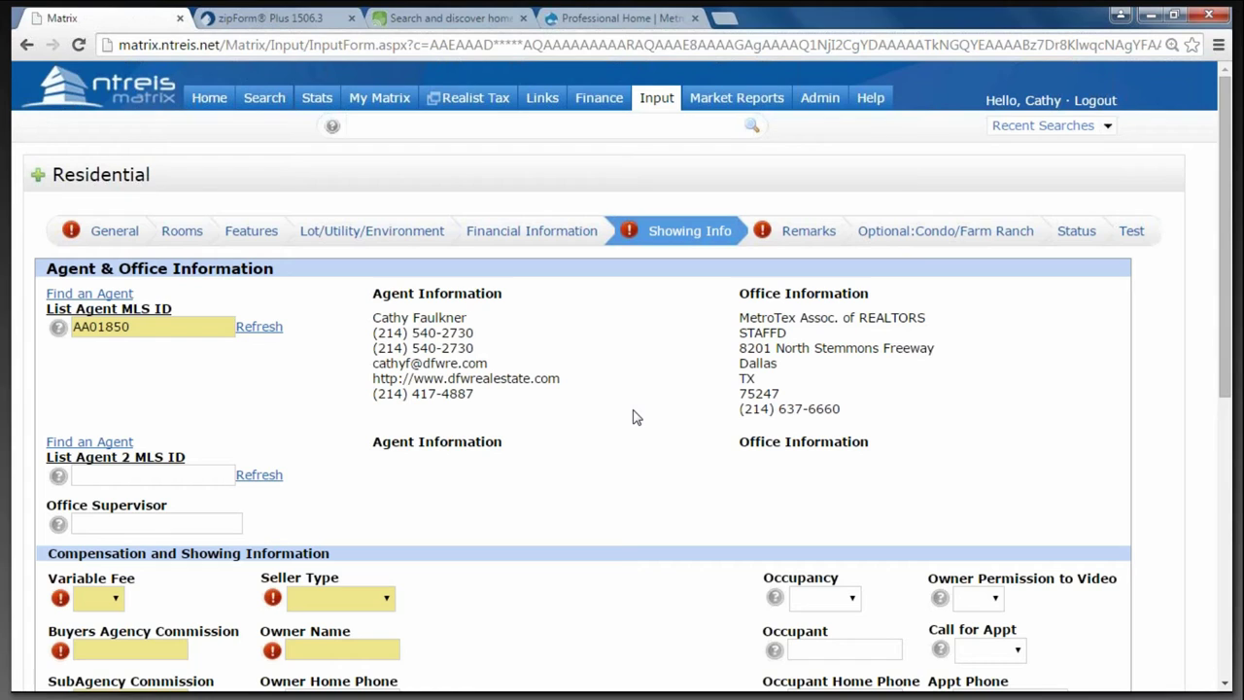
left_click(73, 295)
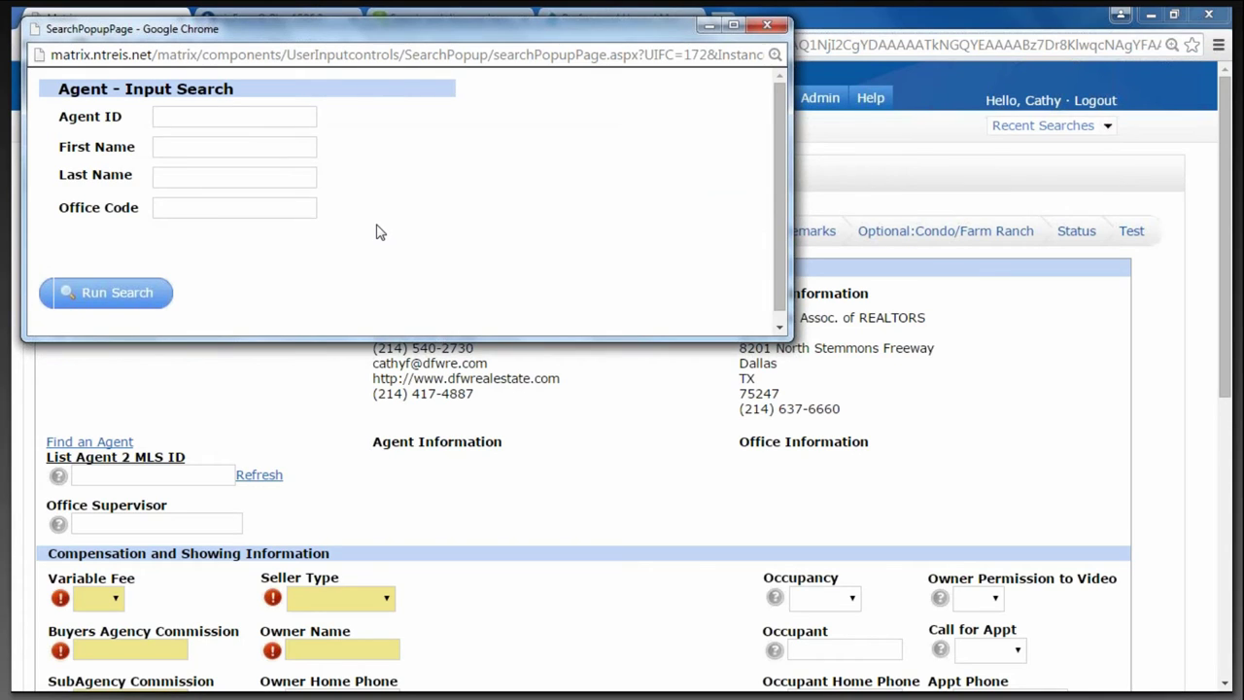
left_click(134, 297)
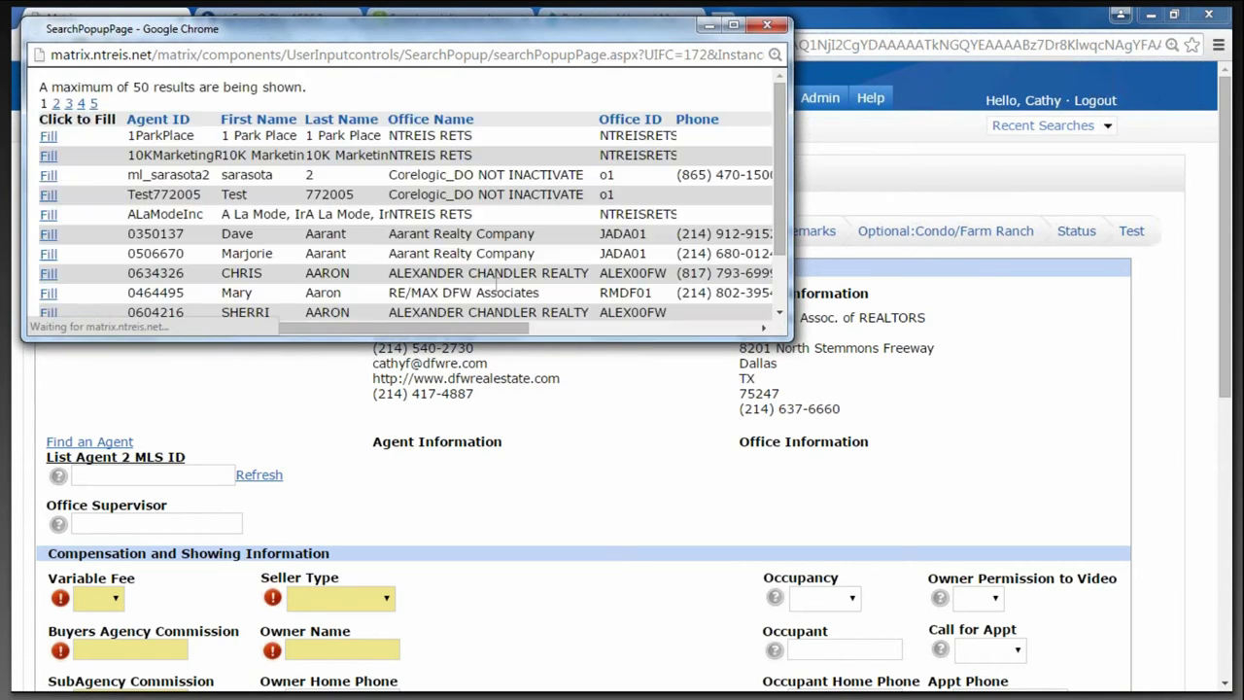
left_click(766, 26)
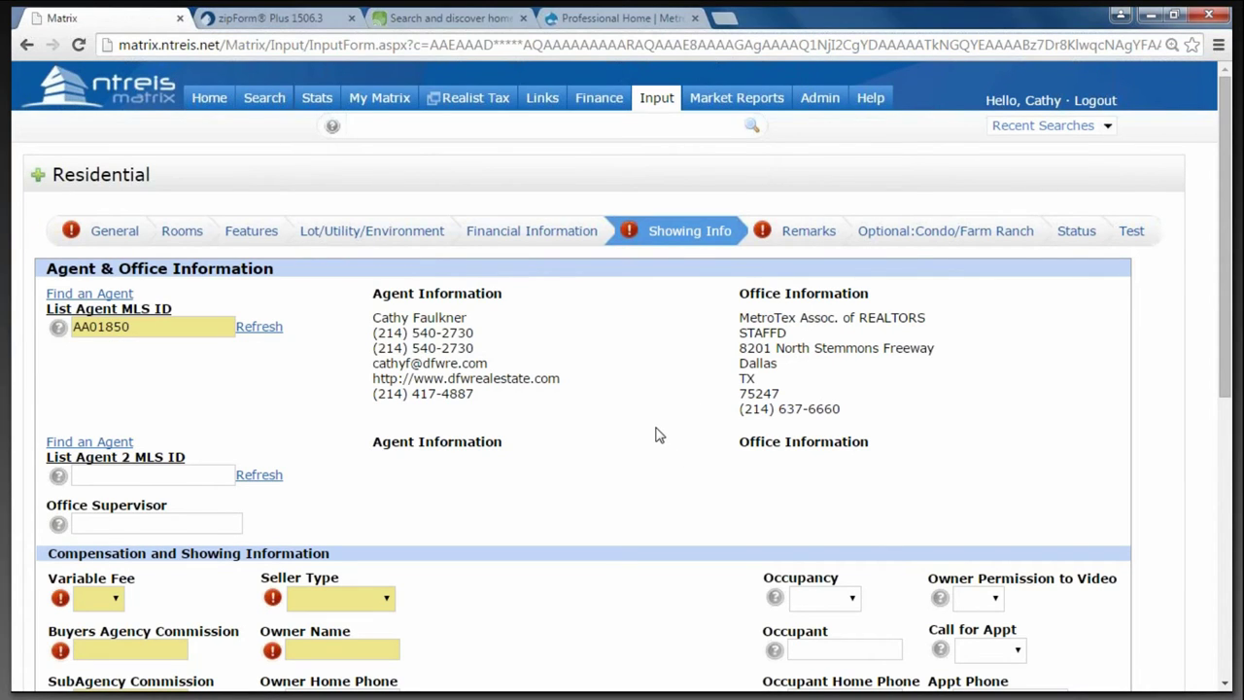
Step: Move through the agent and Office Supervisor fields down to the Variable Fee choices
scroll(653, 428, "down", 1)
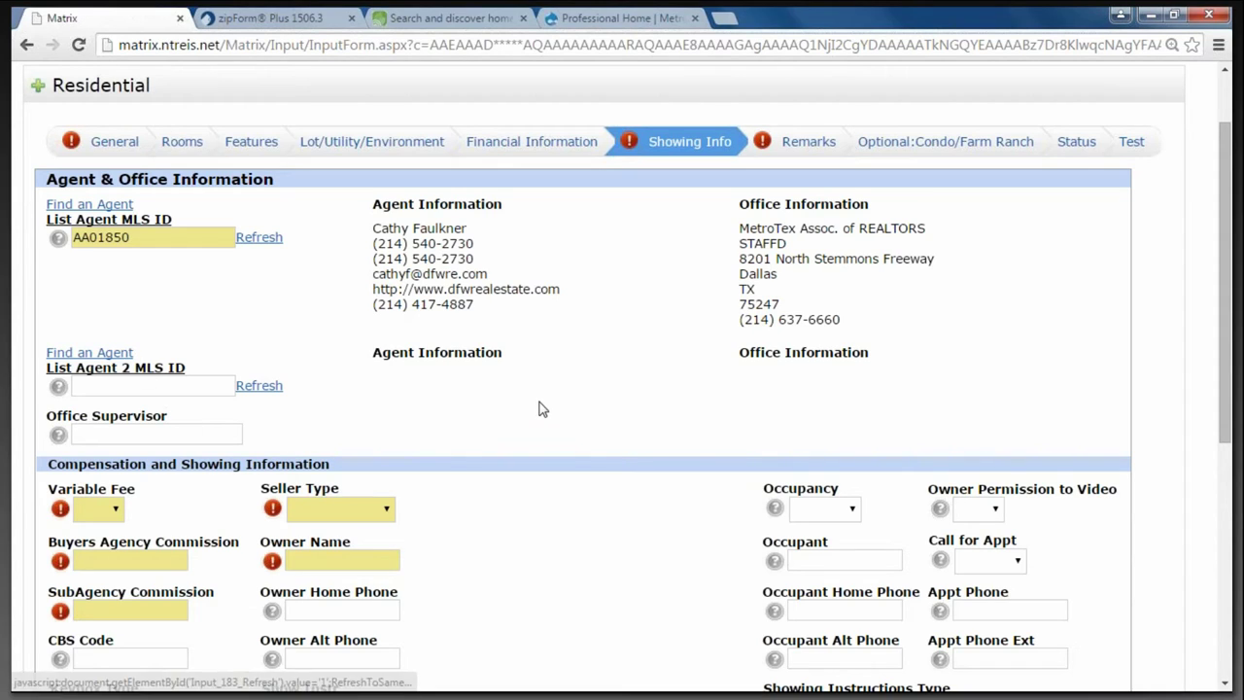
left_click(97, 354)
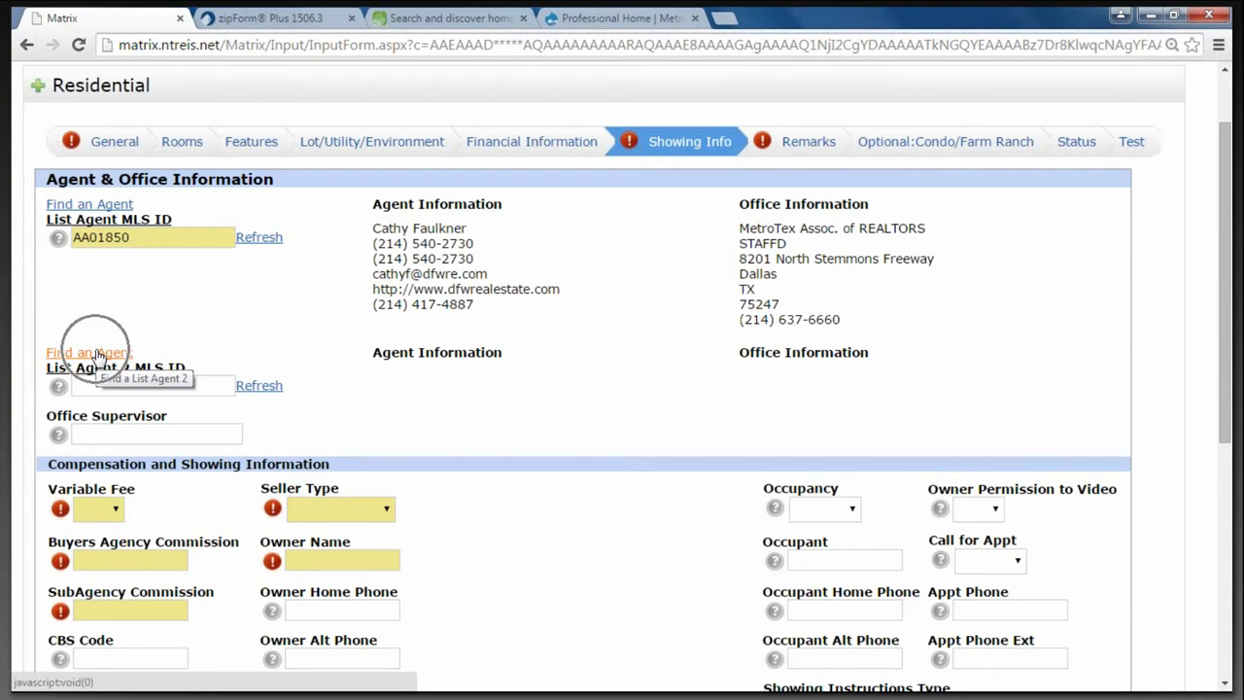
left_click(121, 434)
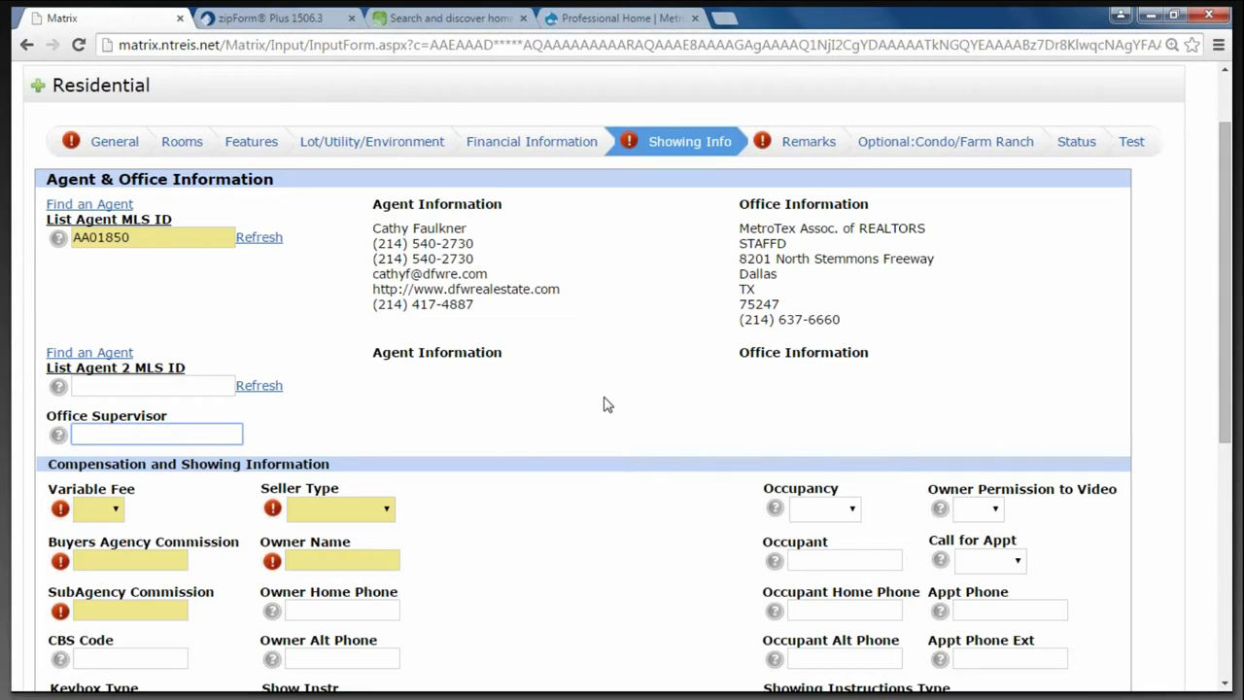
scroll(627, 428, "down", 1)
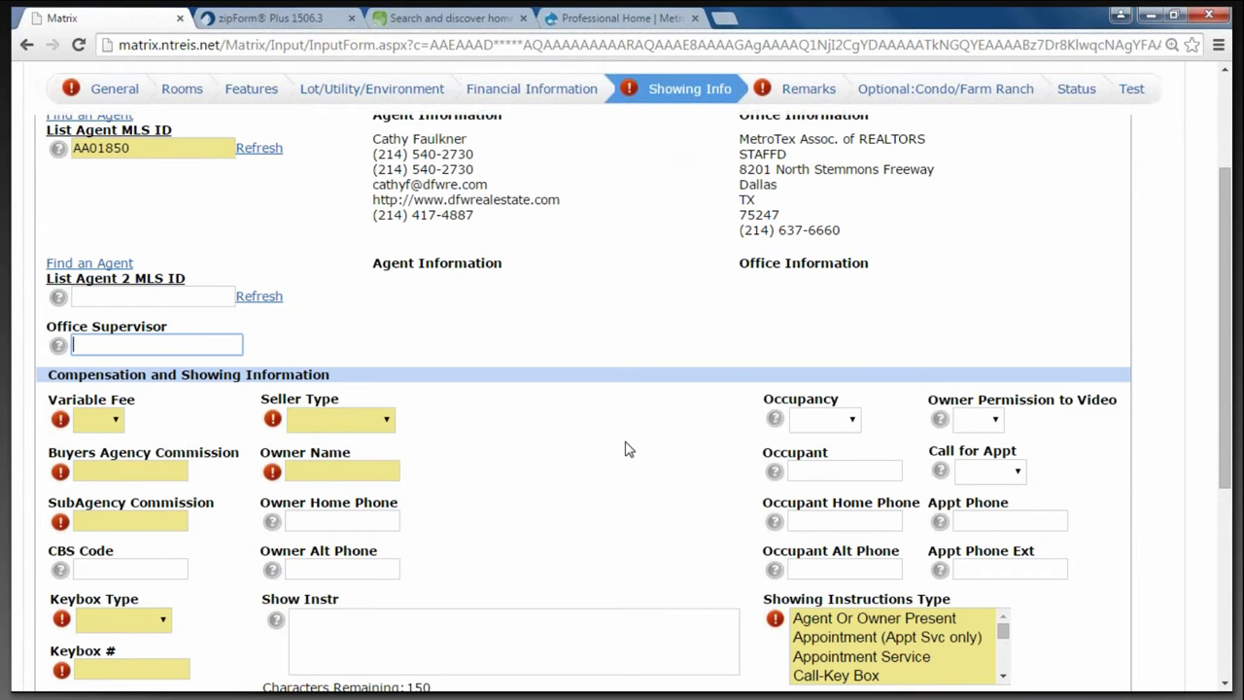
scroll(627, 449, "down", 1)
scroll(627, 449, "down", 1)
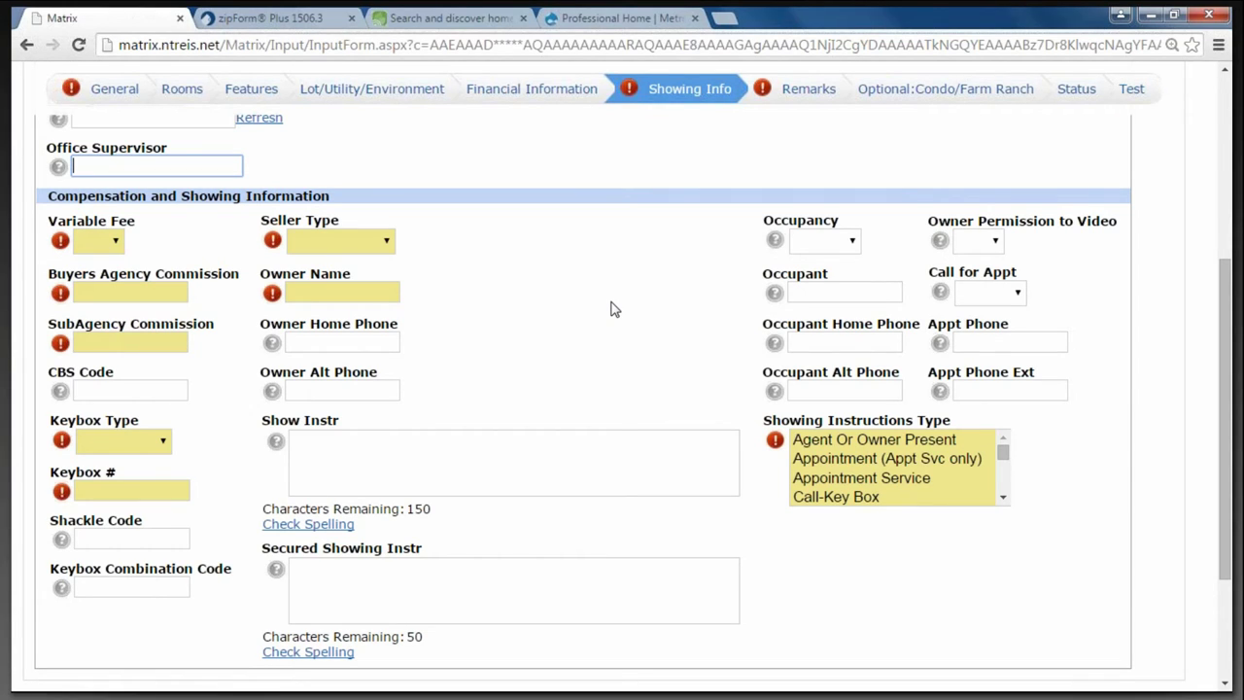
left_click(117, 244)
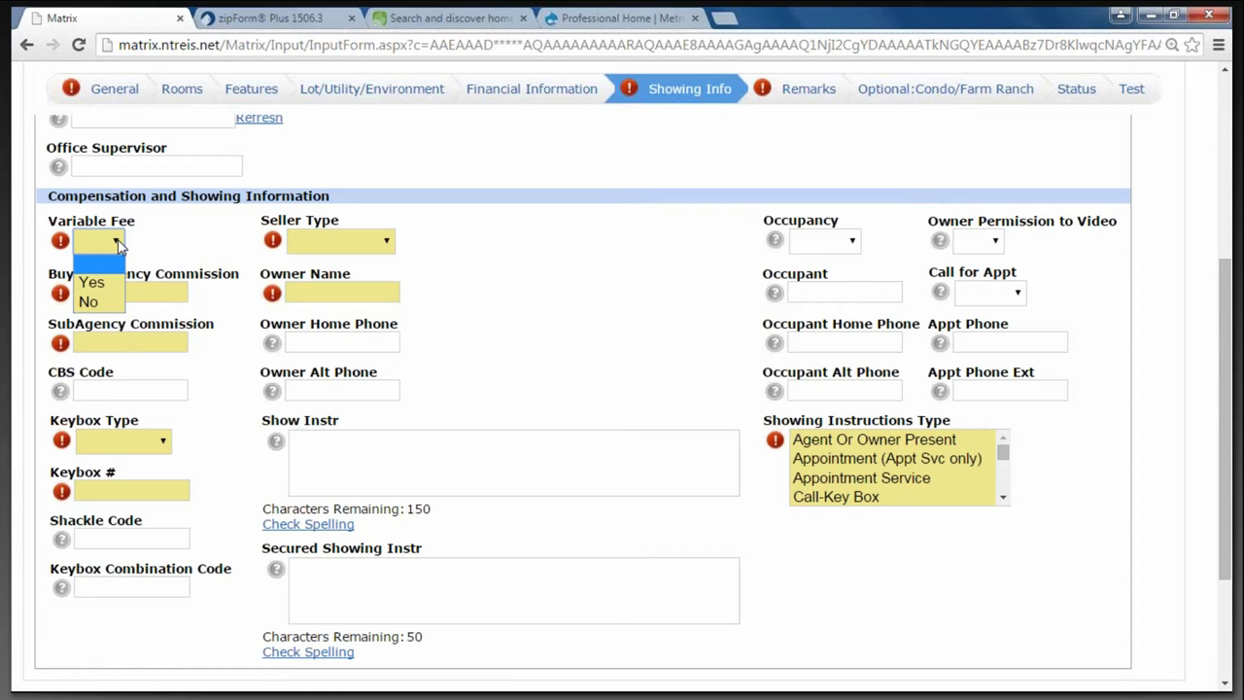
Step: Choose No for Variable Fee and Individual(s) for Seller Type in the compensation fields
left_click(90, 301)
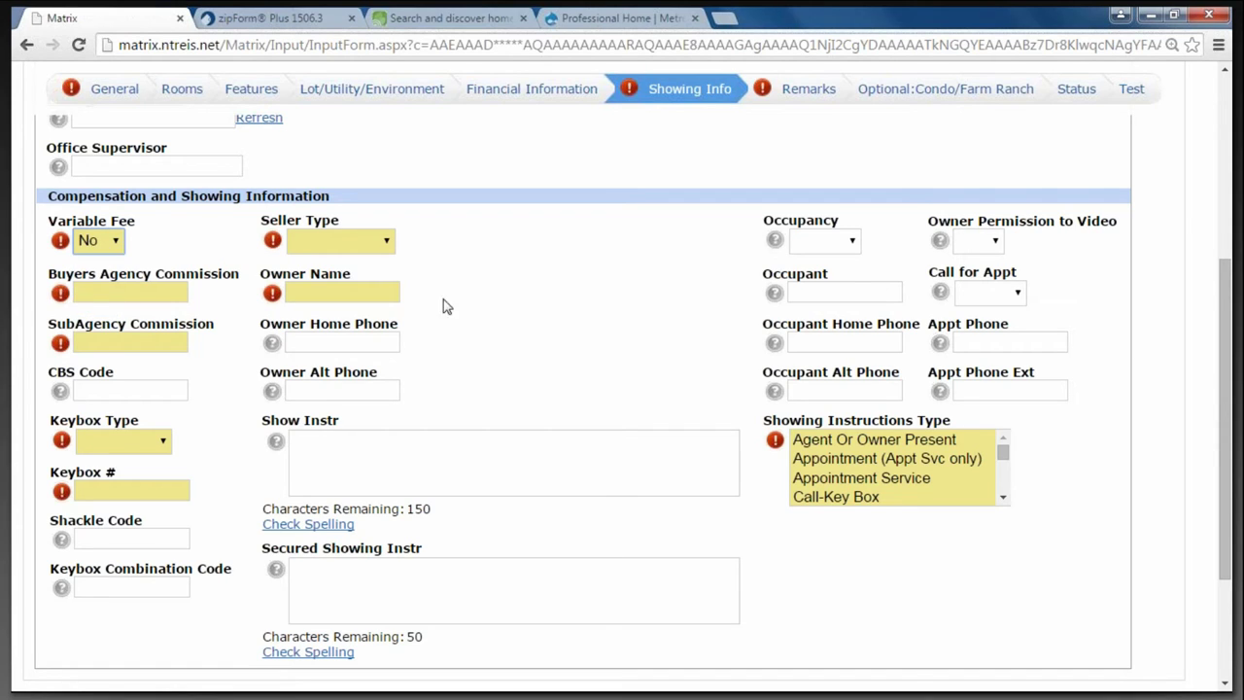
left_click(386, 246)
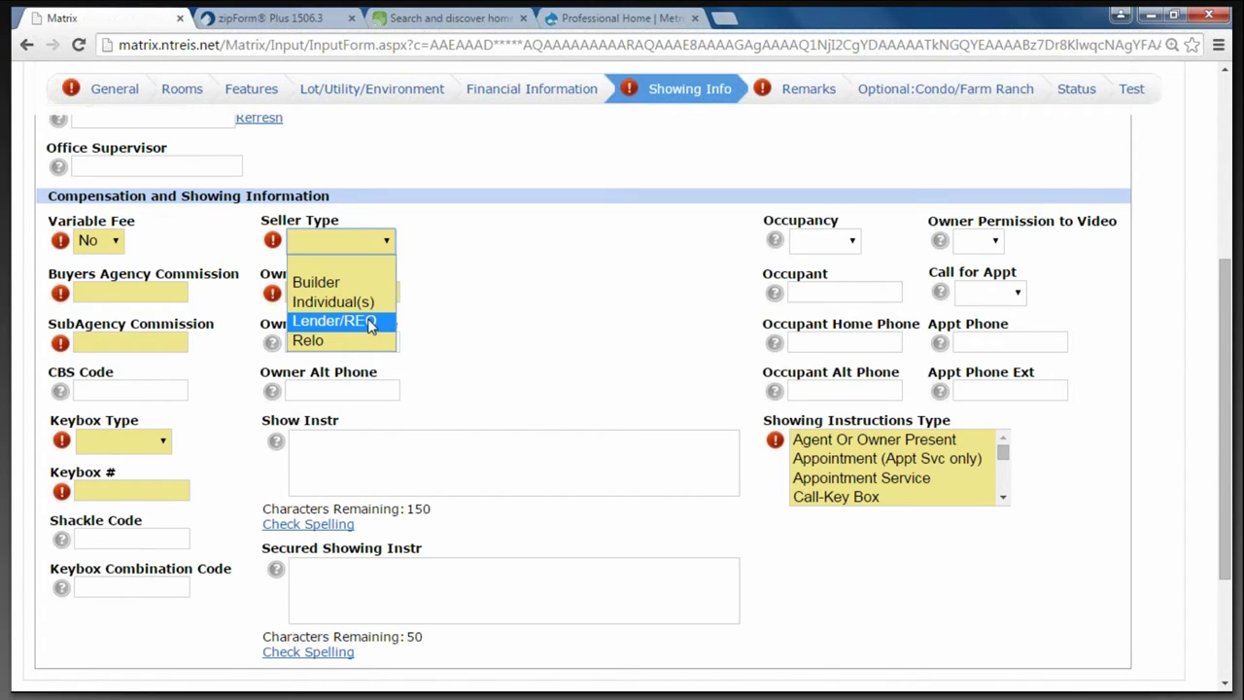
left_click(367, 306)
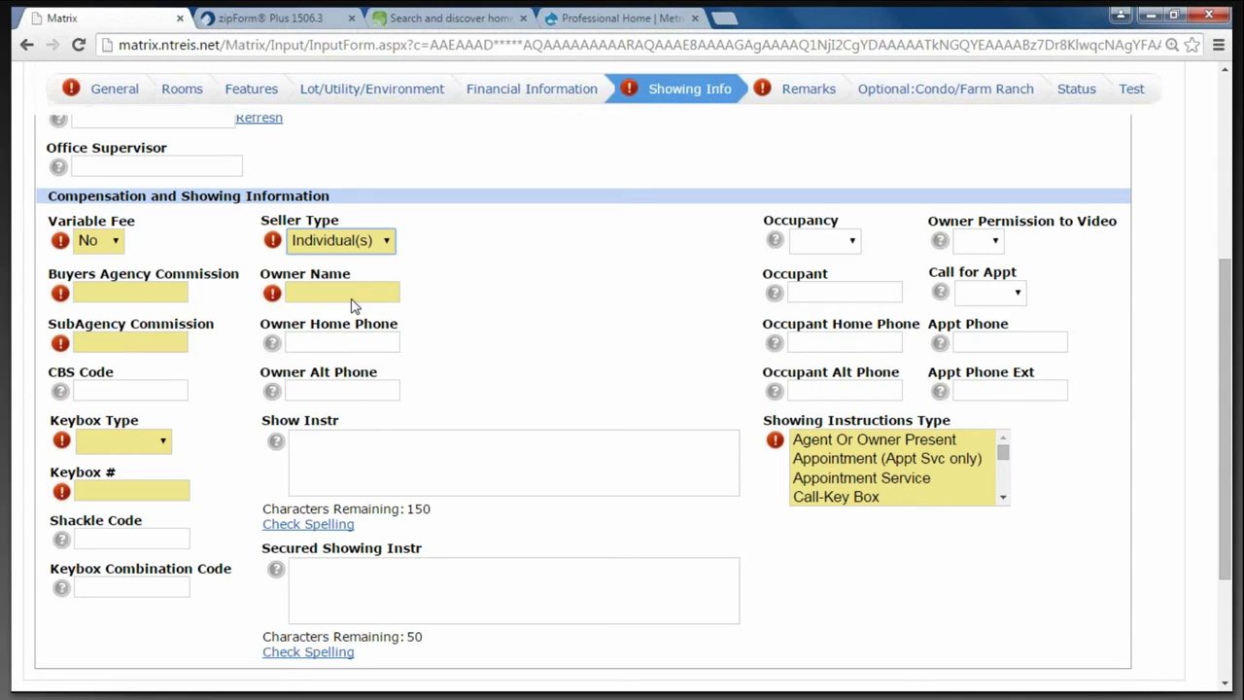
key("Tab")
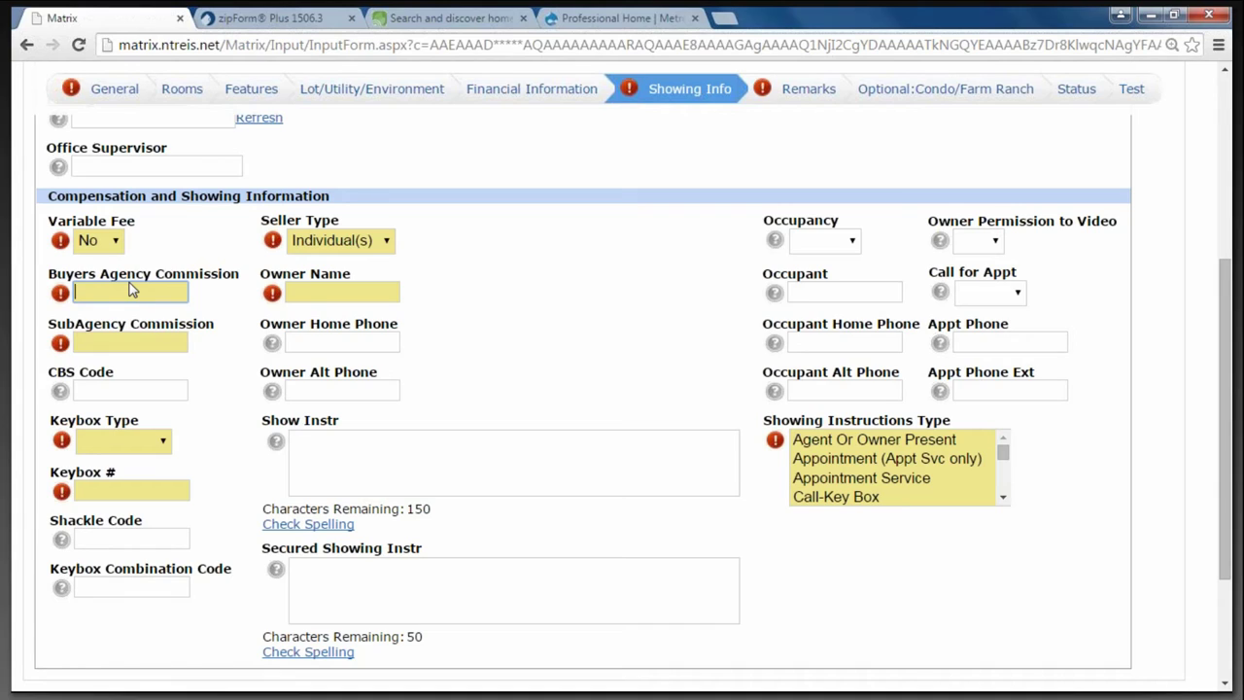
Step: Enter 5000000% buyers agency commission, the owner's last name, and $0 subagency commission
type("5000000%")
key("Tab")
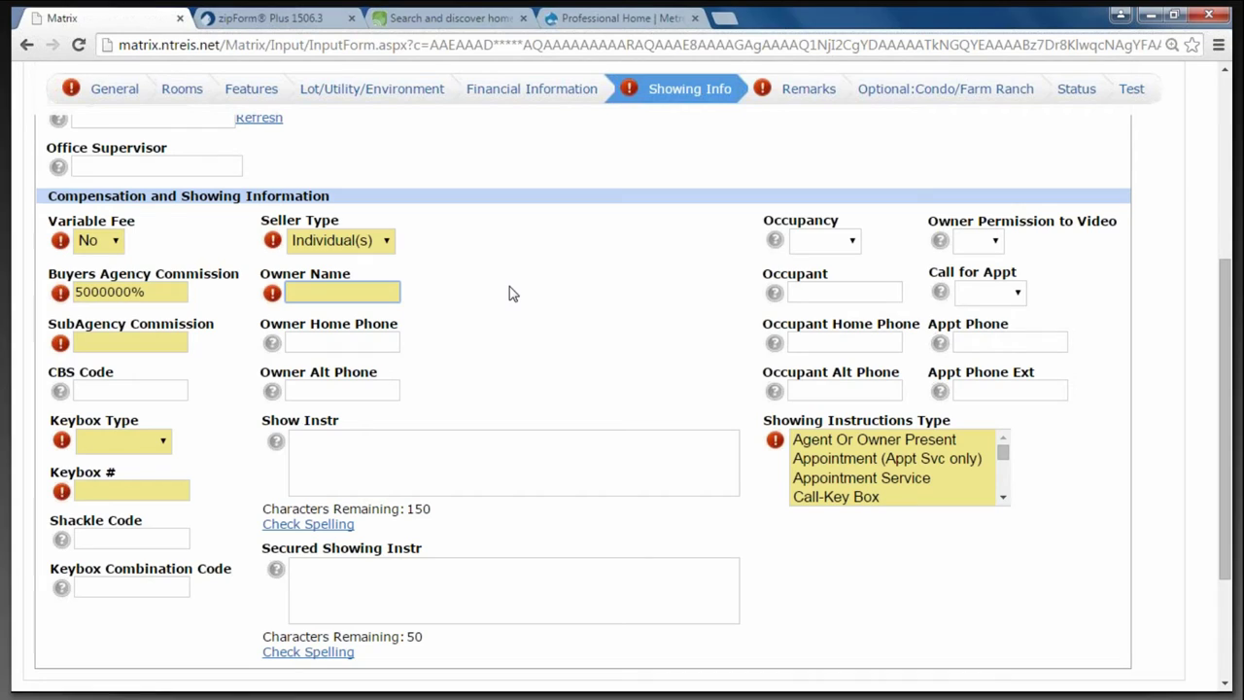
type("Jones")
left_click(140, 340)
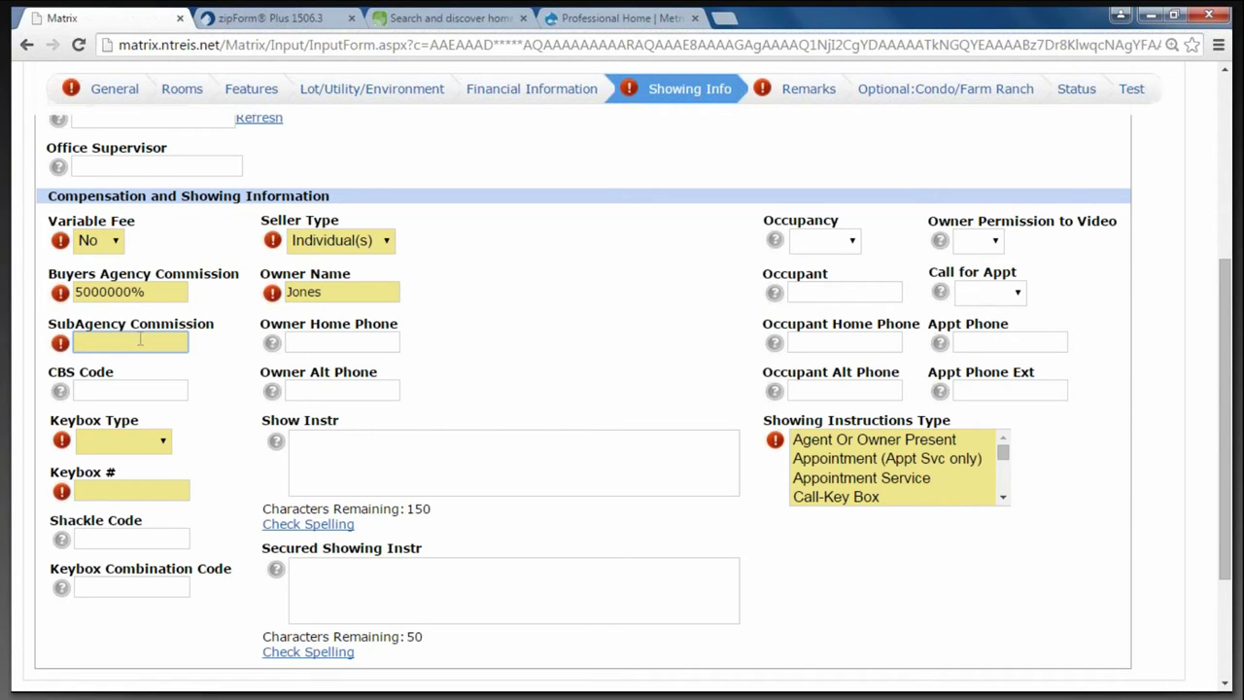
type("$0")
left_click(165, 446)
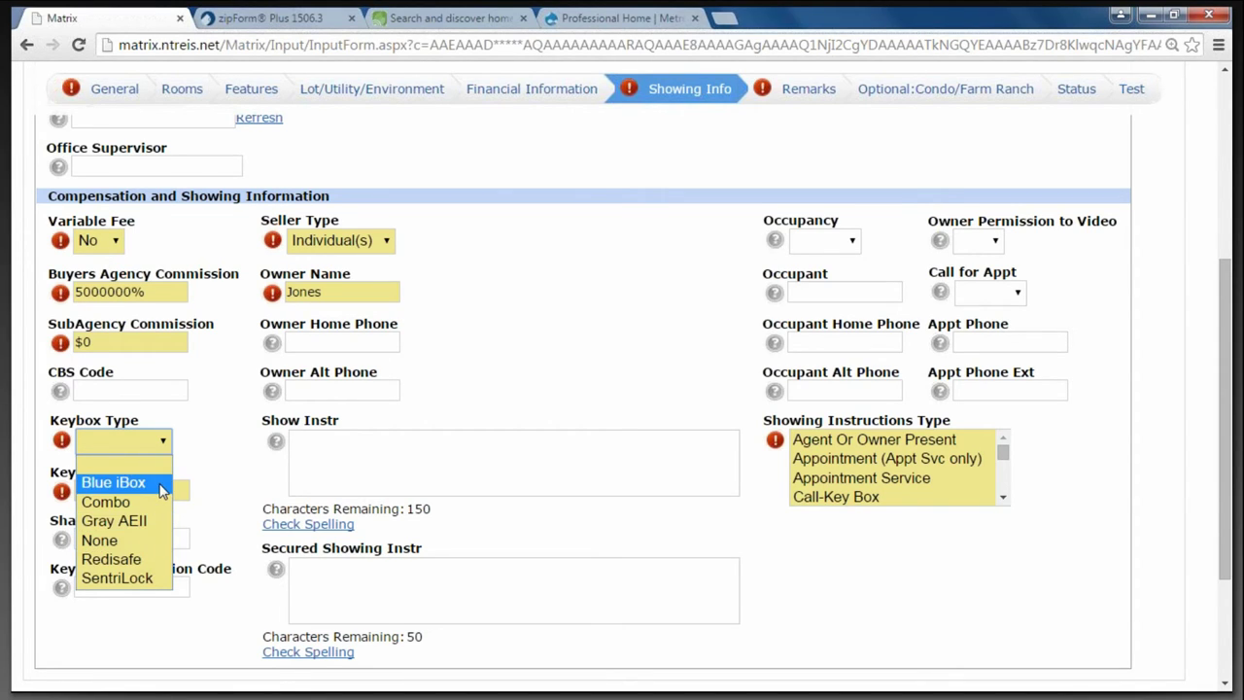
Step: Choose Blue iBox as the keybox type and enter the keybox number
left_click(128, 481)
left_click(170, 489)
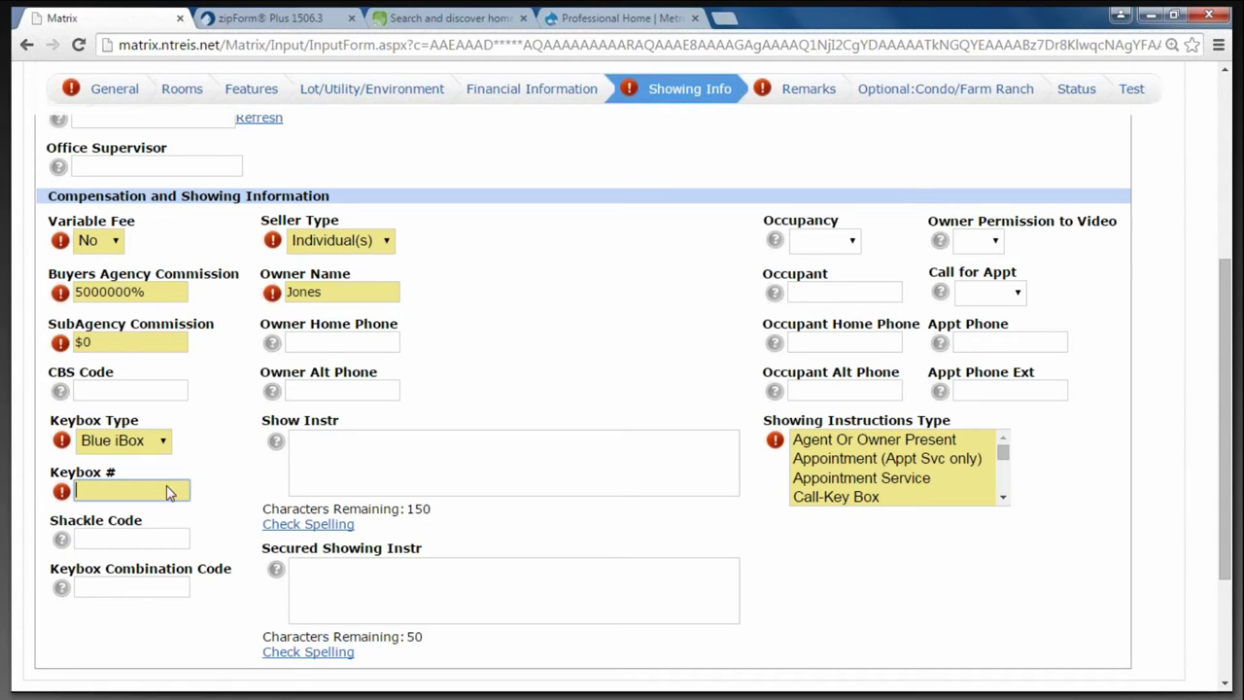
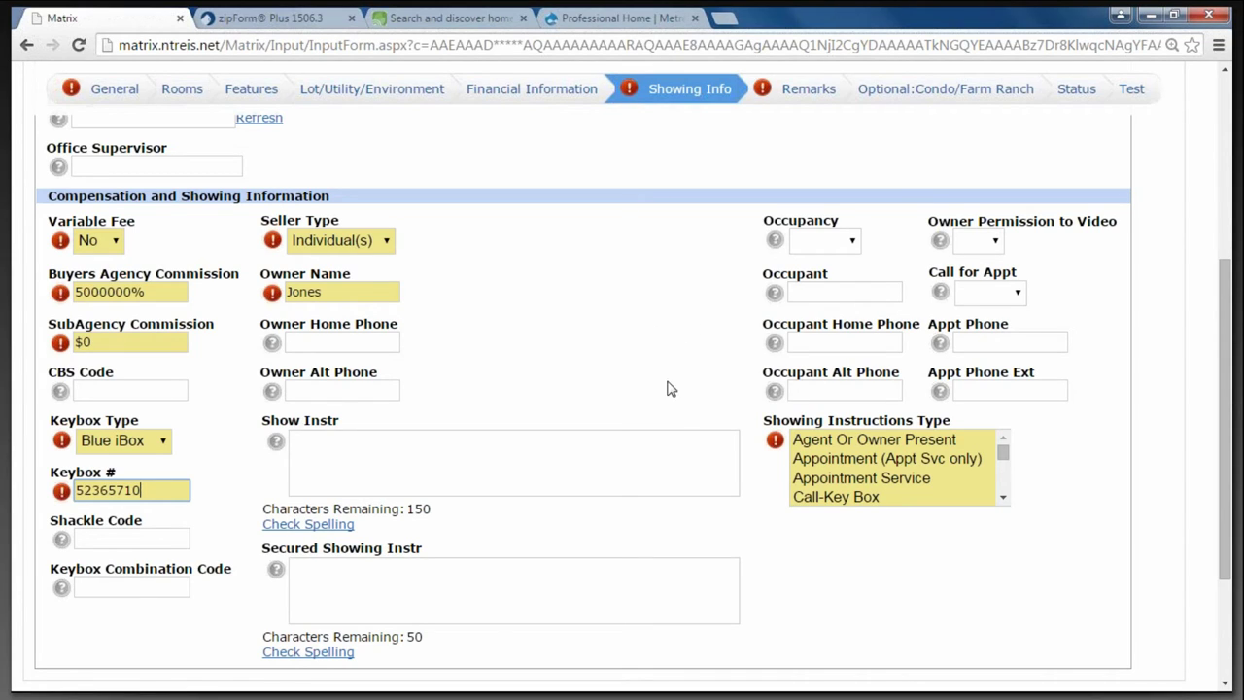
left_click(402, 453)
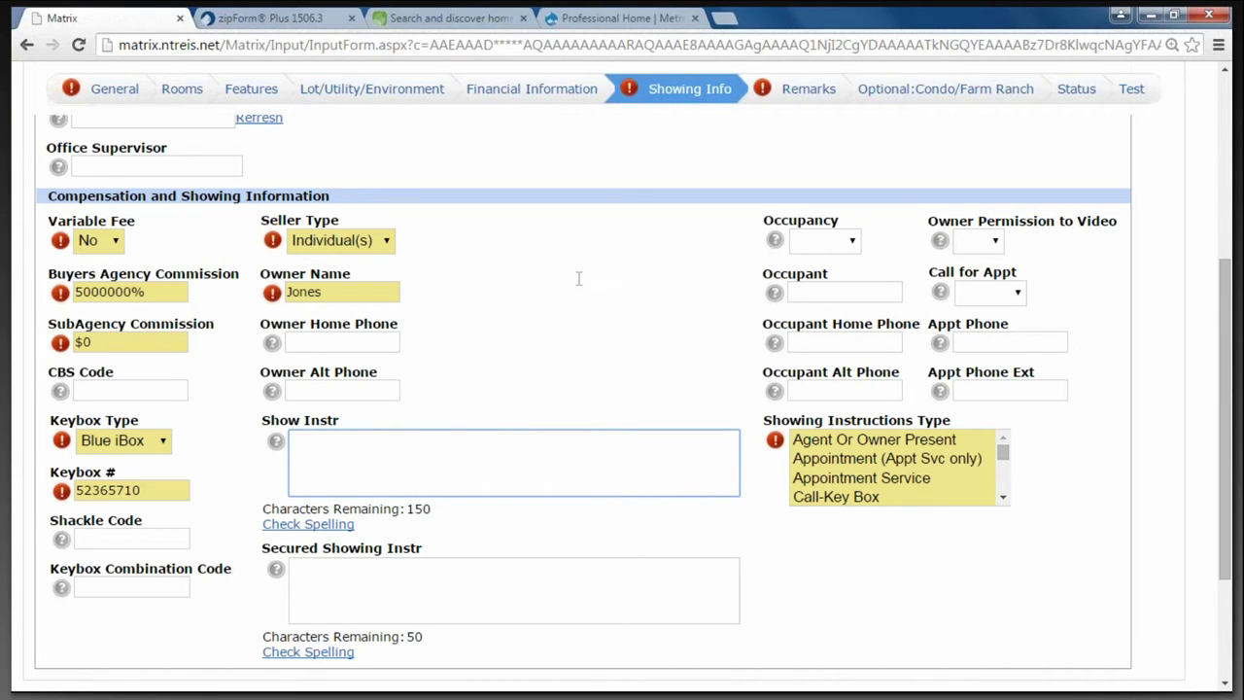
left_click(449, 566)
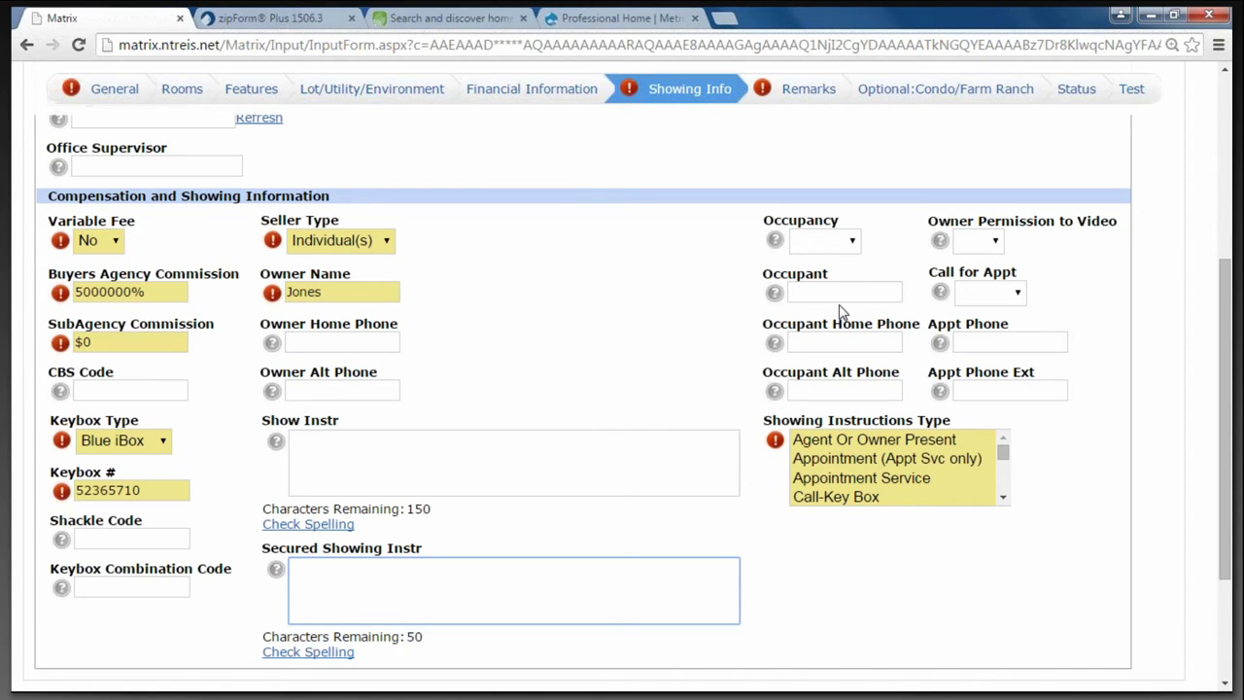
Step: Open the Occupancy and Owner Permission to Video dropdowns without choosing any values
left_click(855, 247)
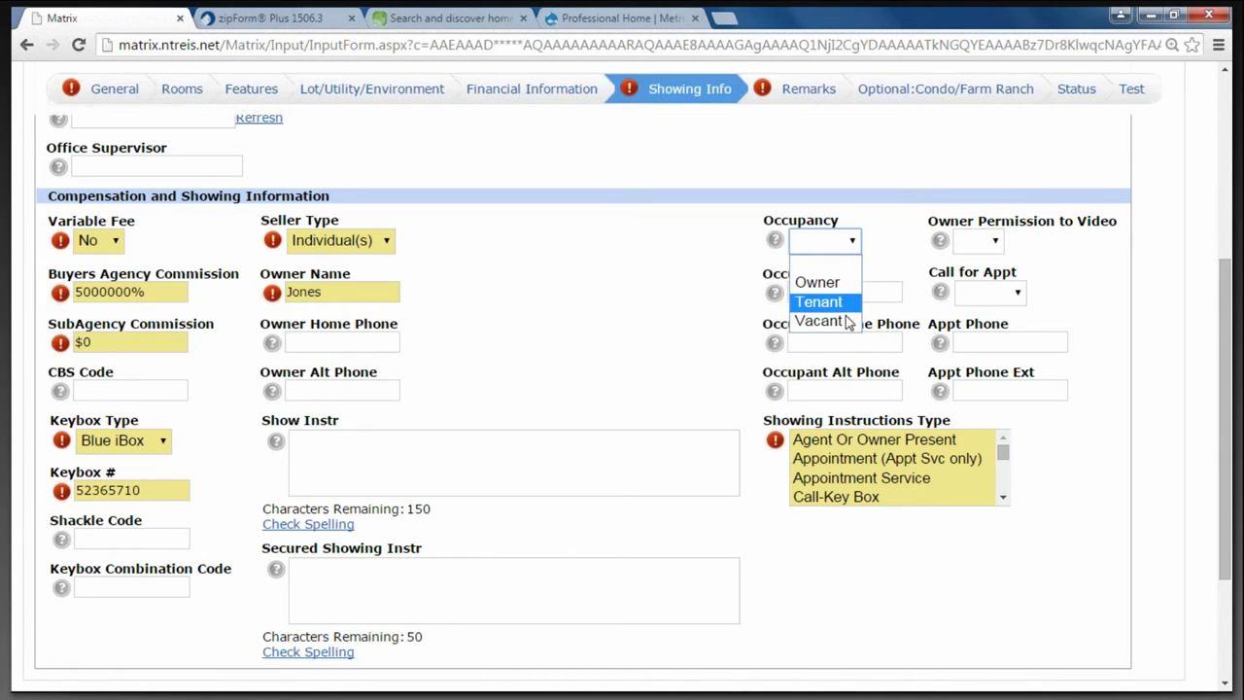
left_click(886, 251)
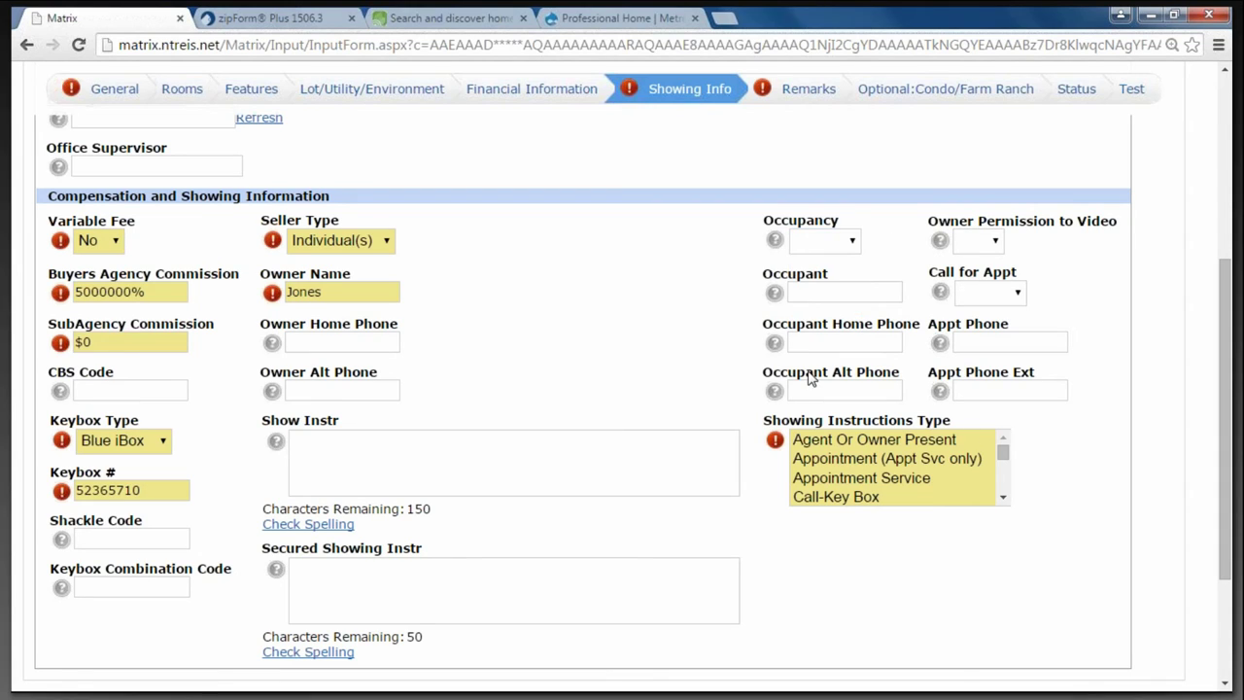
left_click(997, 243)
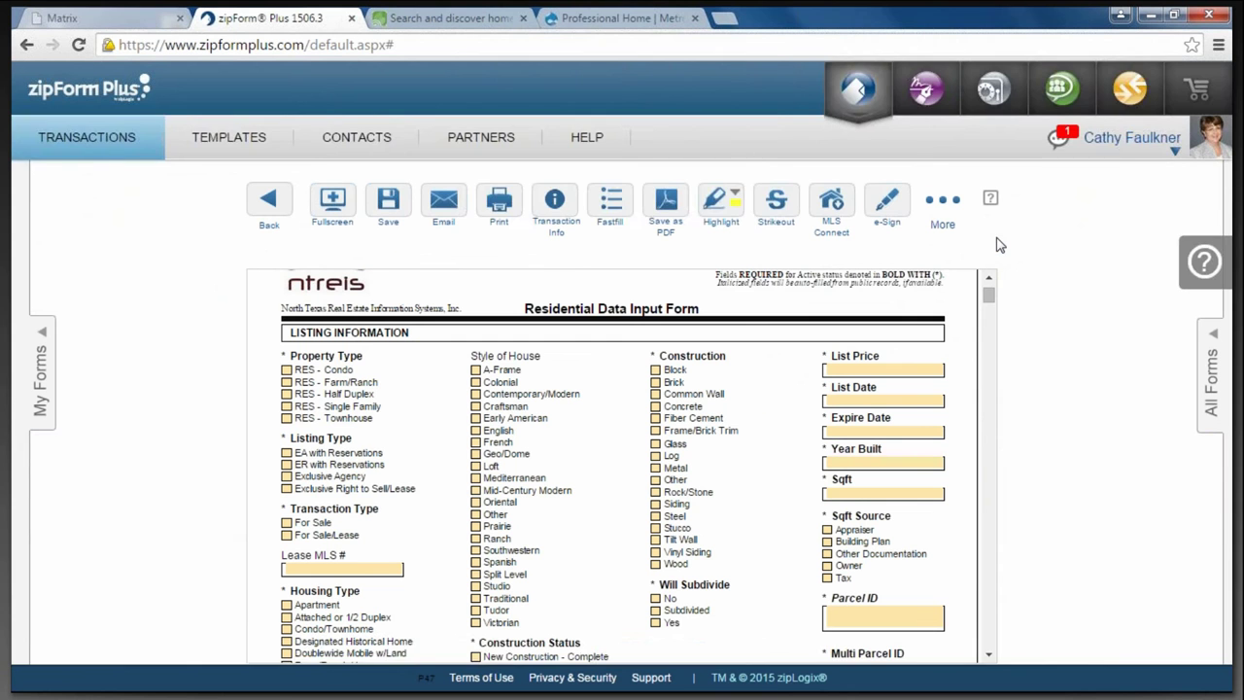
Step: Reload the unsaved zipForm Plus page, confirming the reload, and go back to Matrix
key("F5")
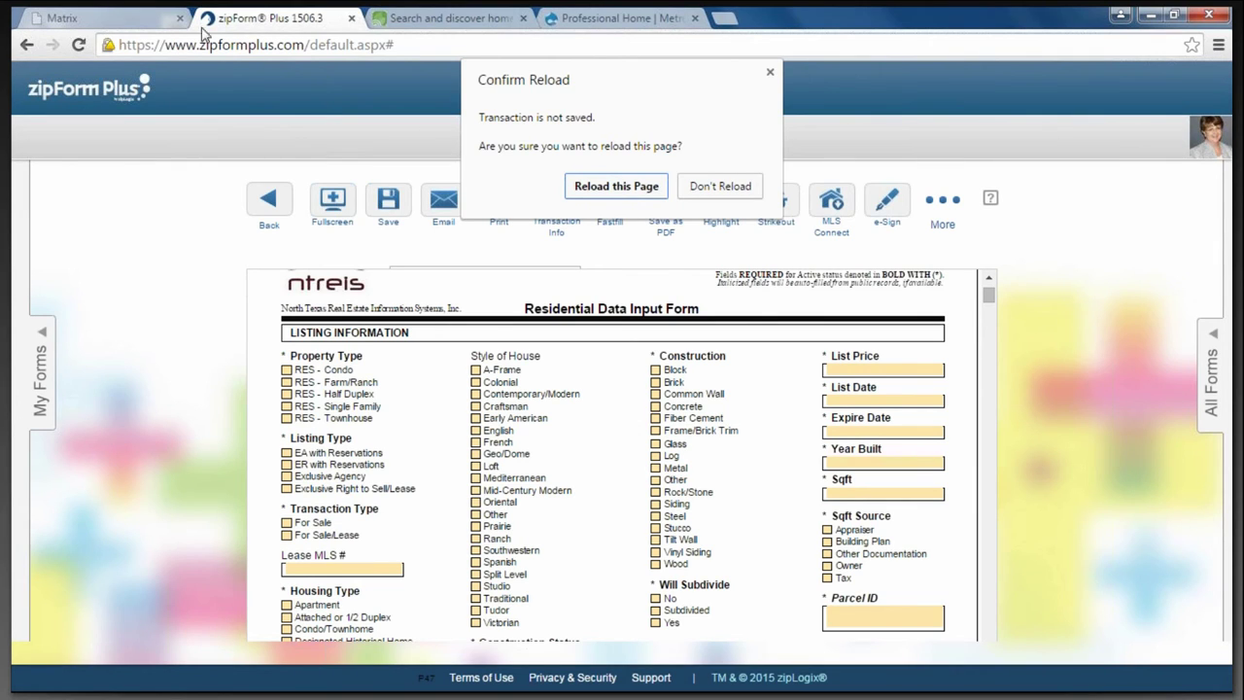
left_click(616, 186)
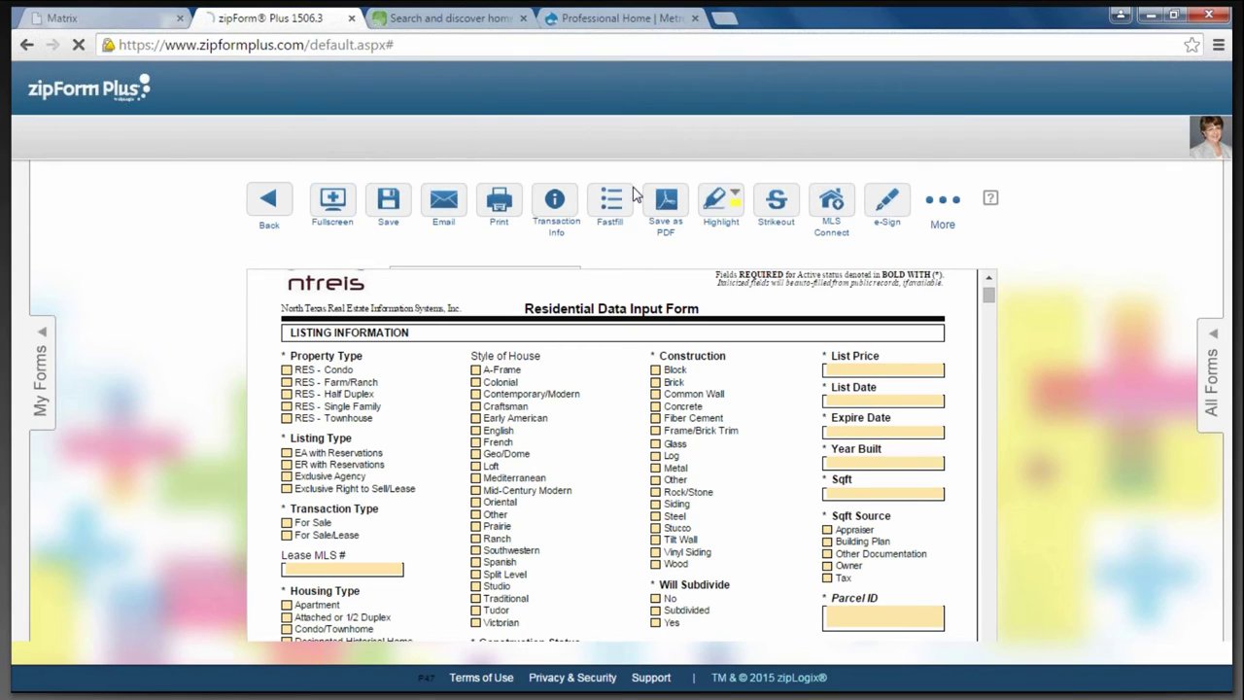
left_click(79, 19)
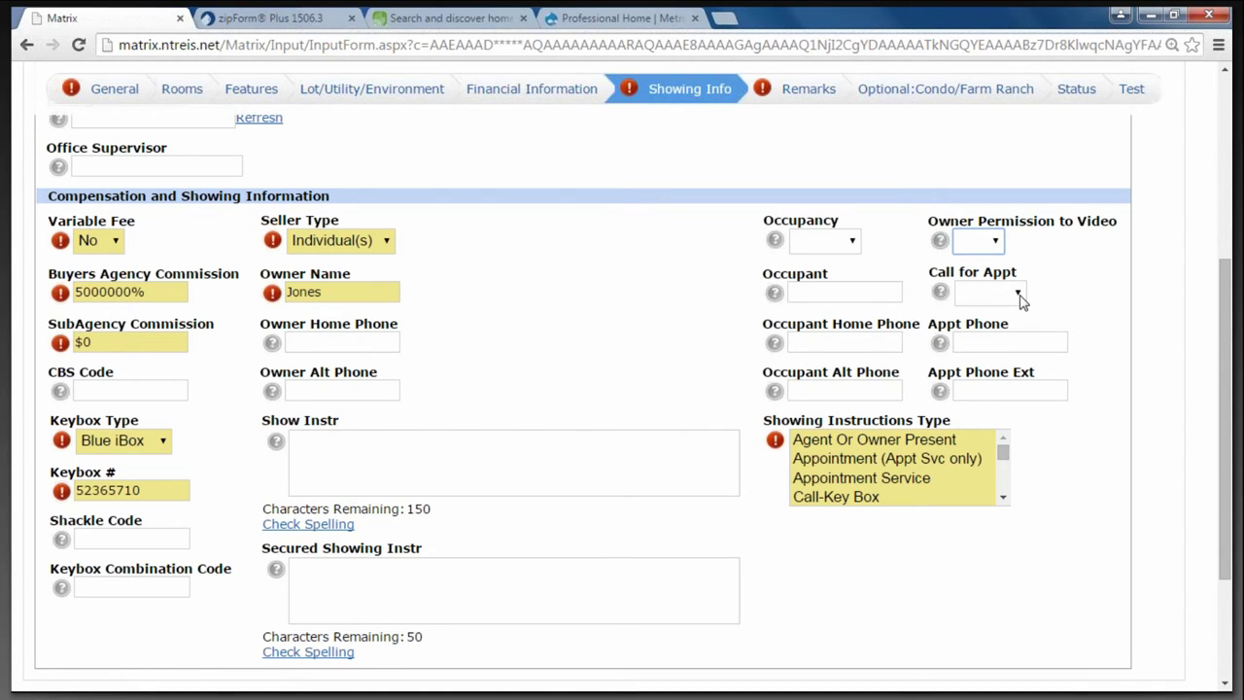
Step: Set Call for Appt to CSS and showing instructions to Appointment (Appt Svc only), then submit
left_click(1016, 294)
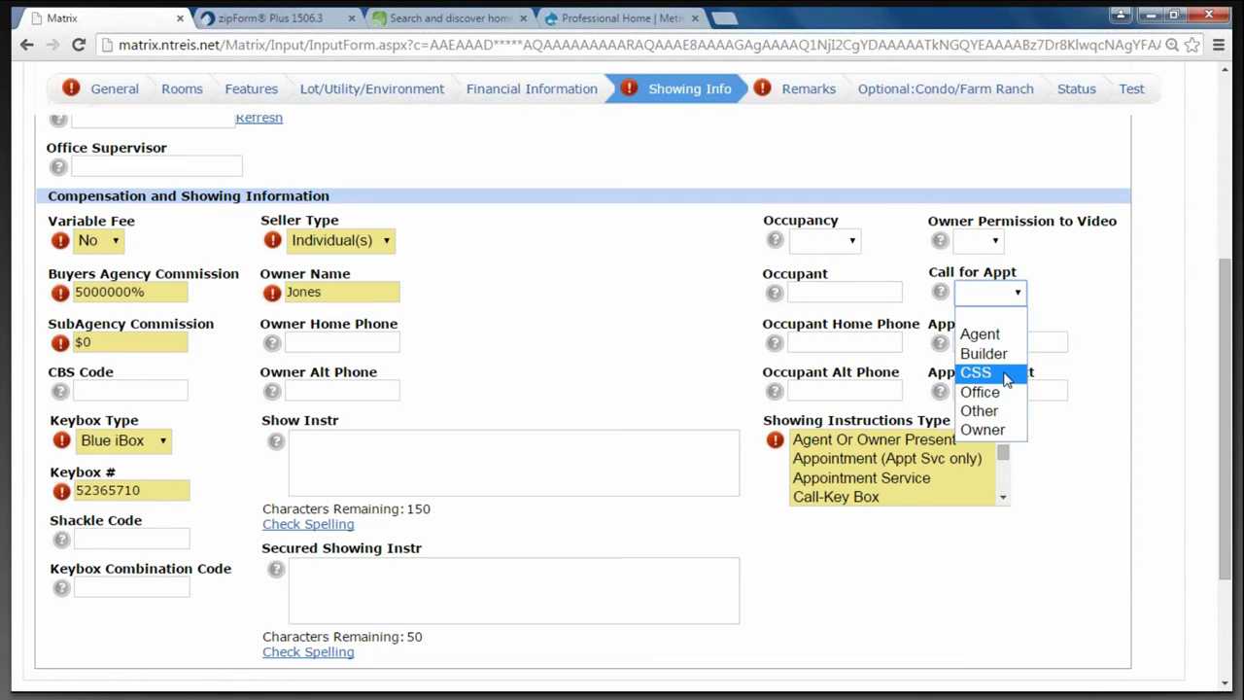
left_click(1006, 374)
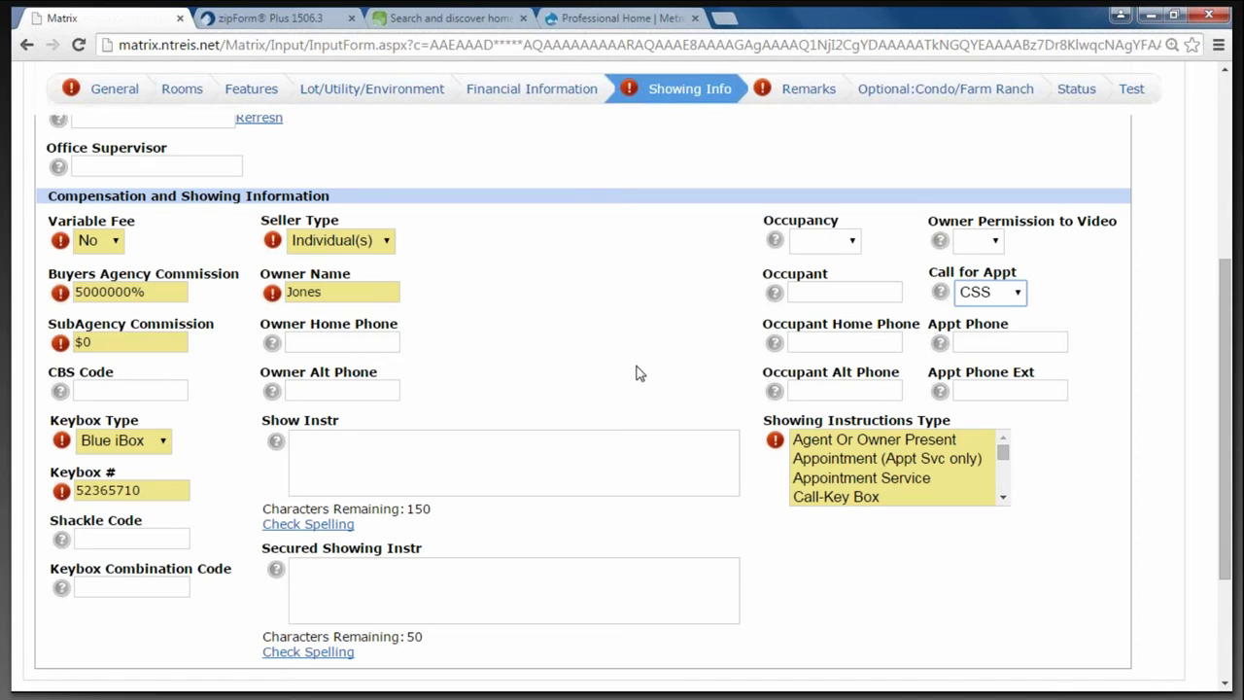
scroll(838, 491, "down", 1)
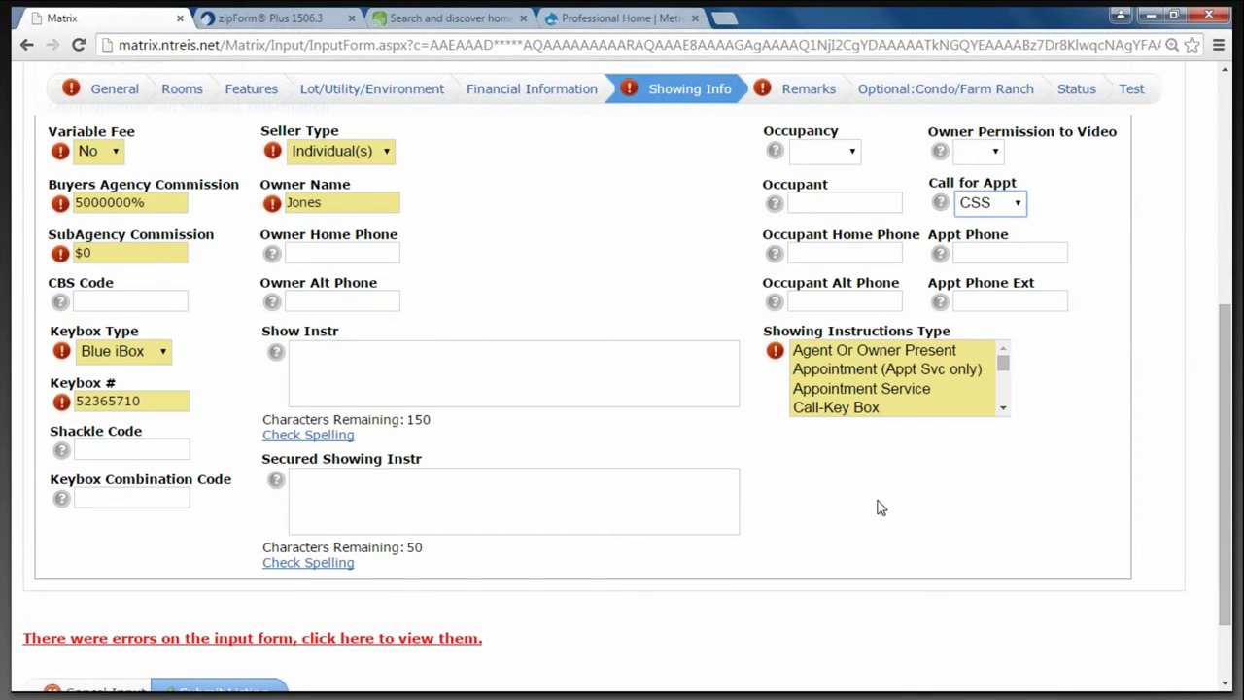
left_click(838, 375)
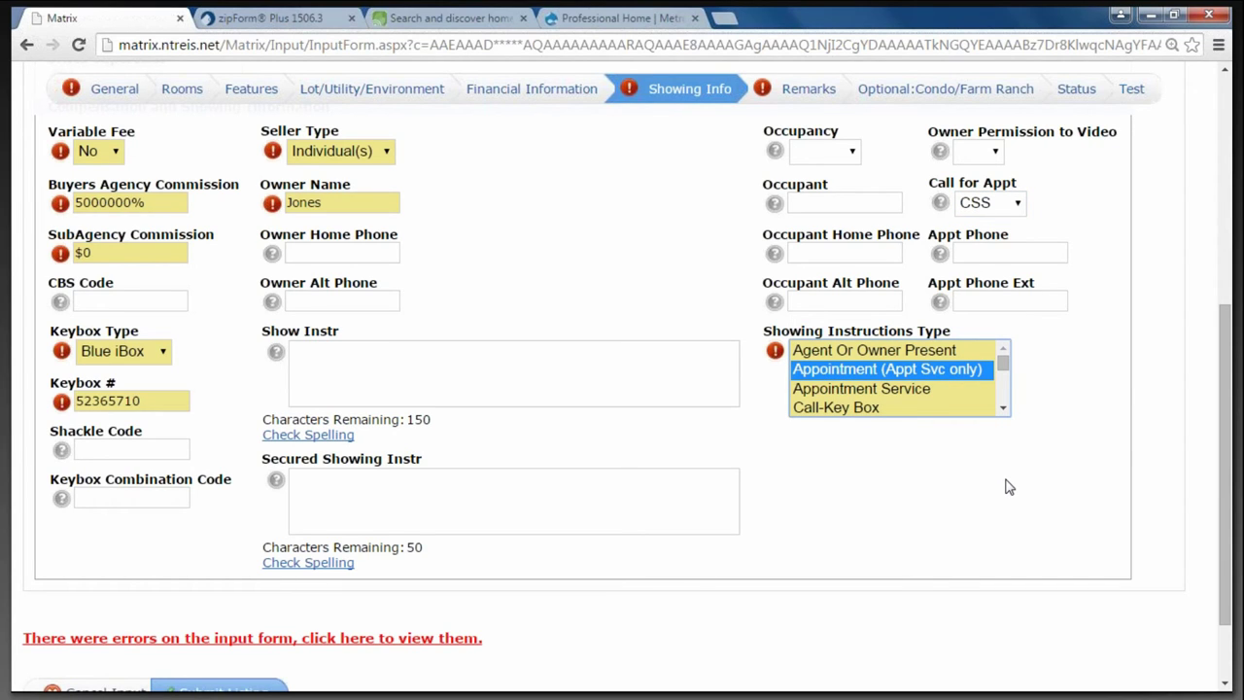
scroll(1009, 486, "down", 1)
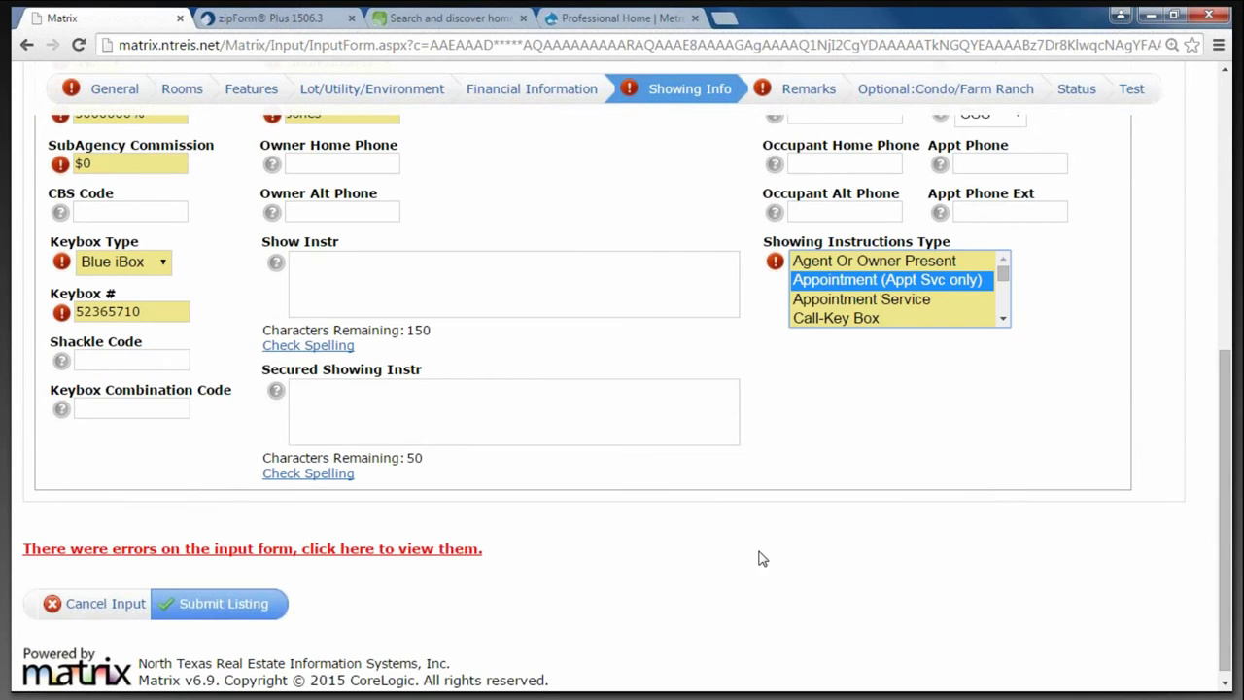
left_click(255, 603)
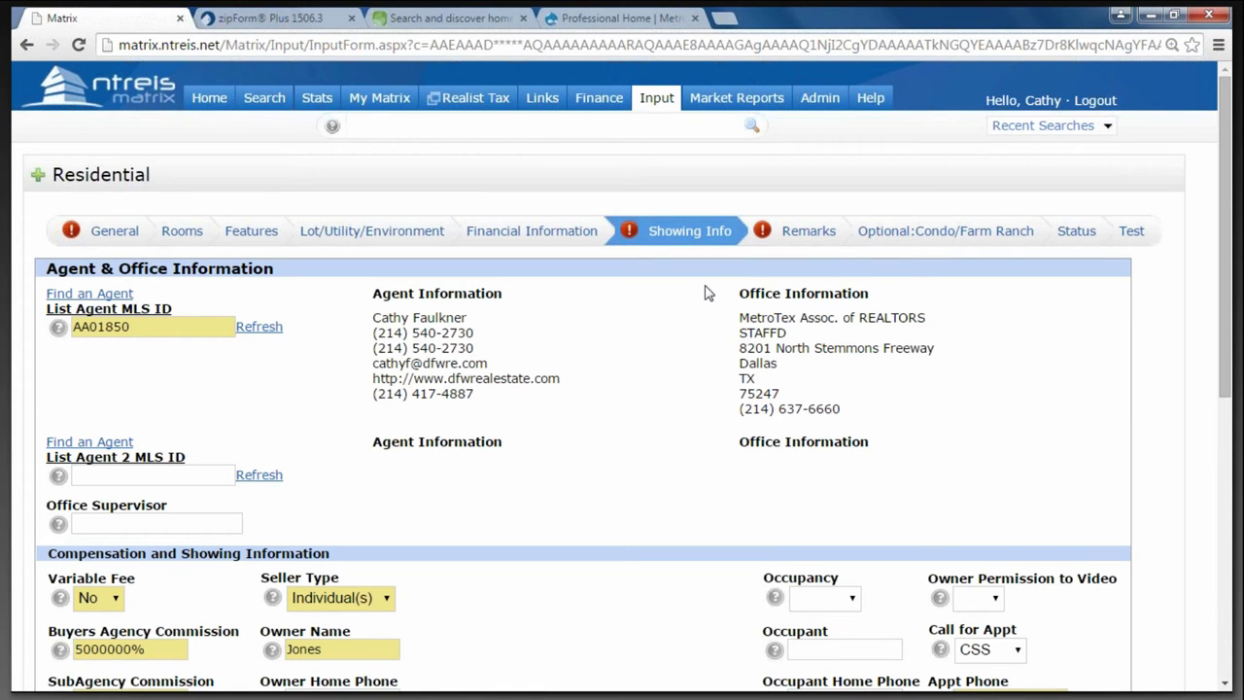
Step: Enter the appointment phone number and resubmit the listing
scroll(551, 489, "down", 3)
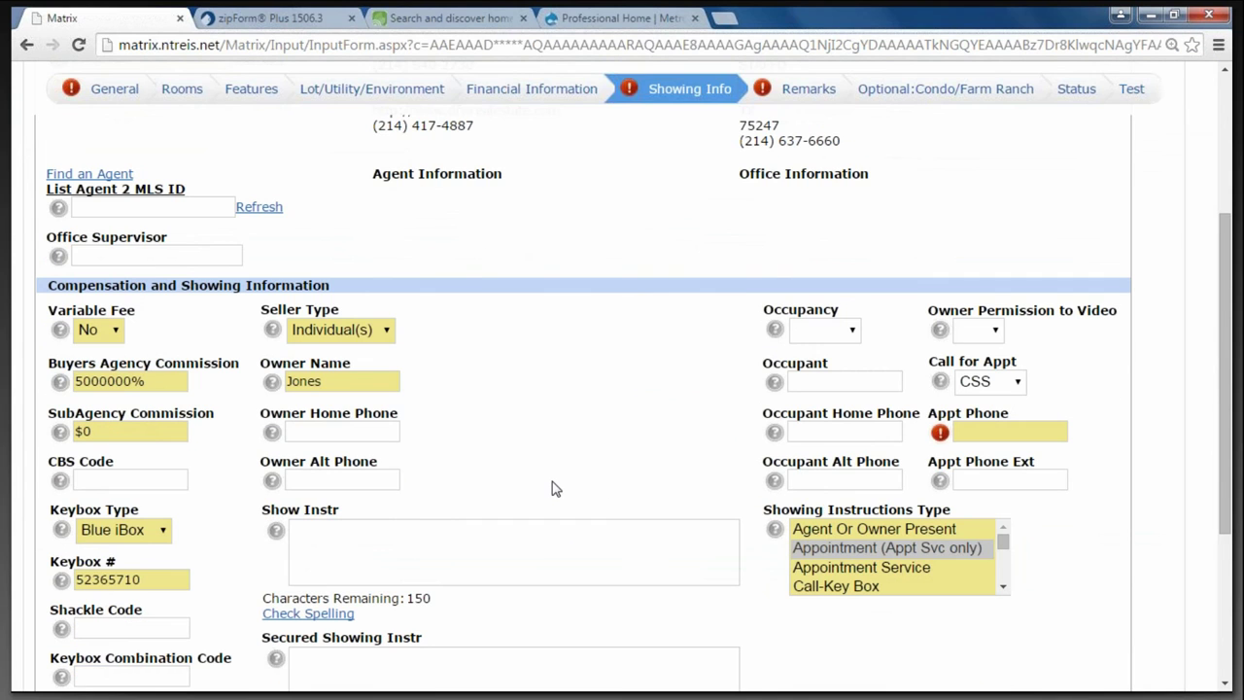
left_click(974, 437)
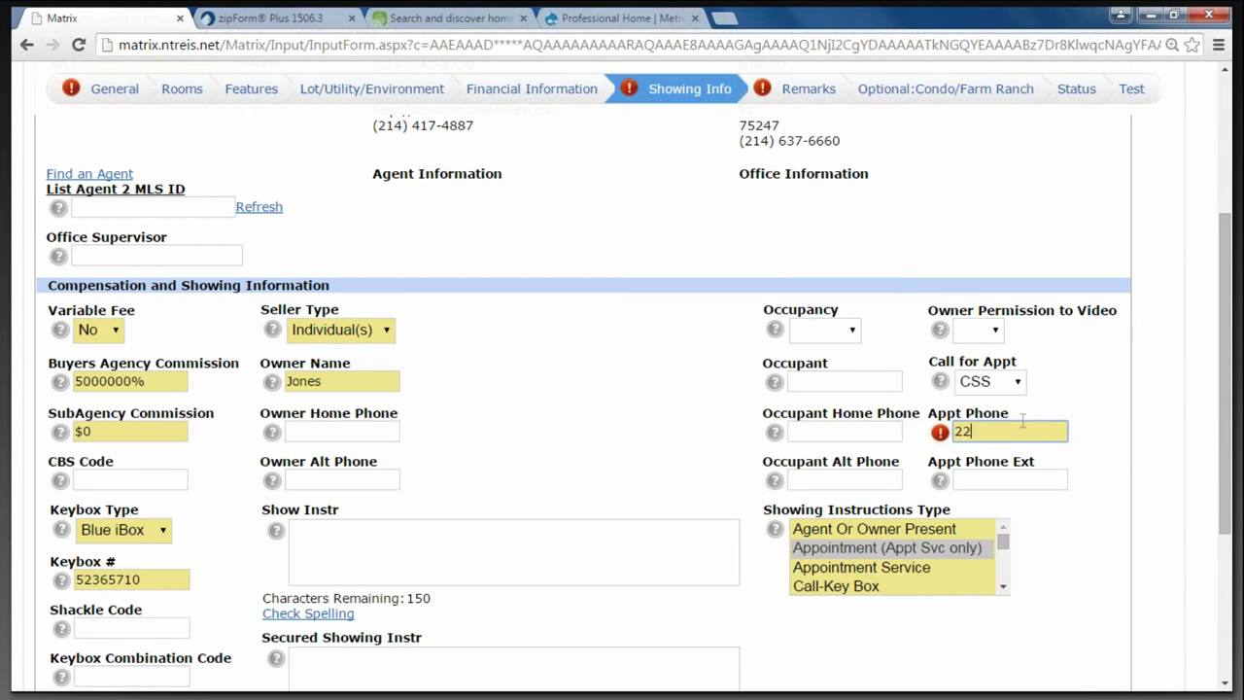
scroll(803, 547, "down", 3)
left_click(973, 644)
scroll(973, 644, "down", 5)
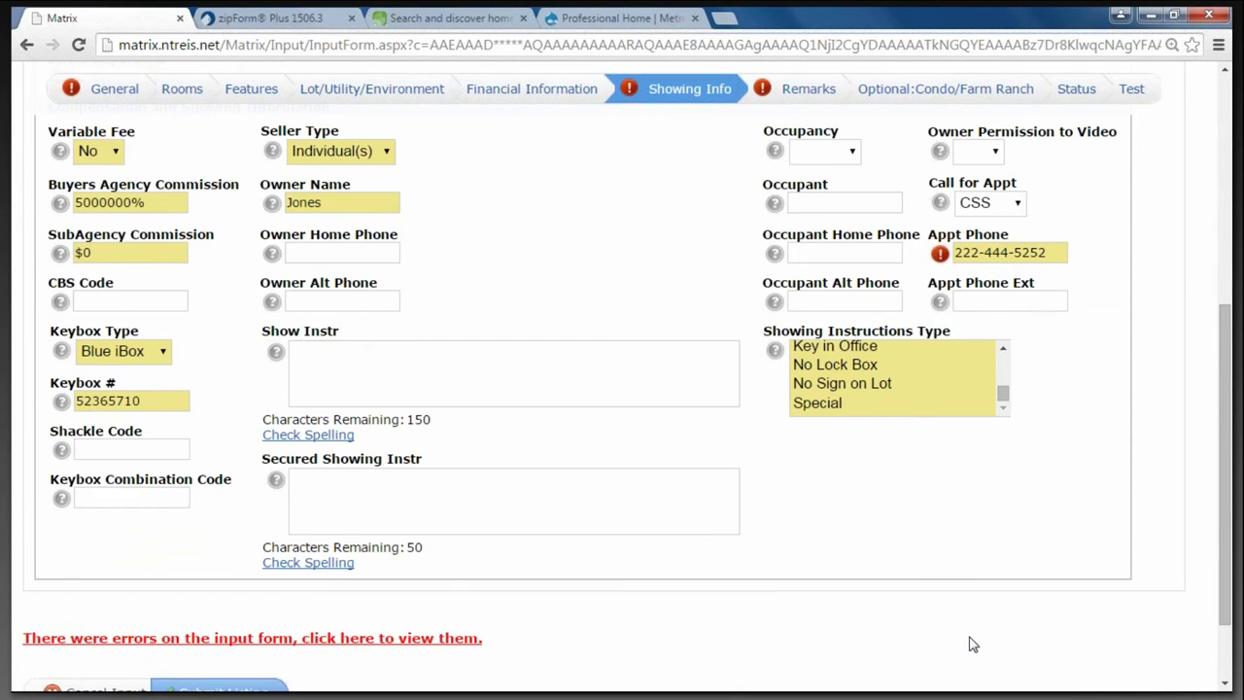
left_click(230, 594)
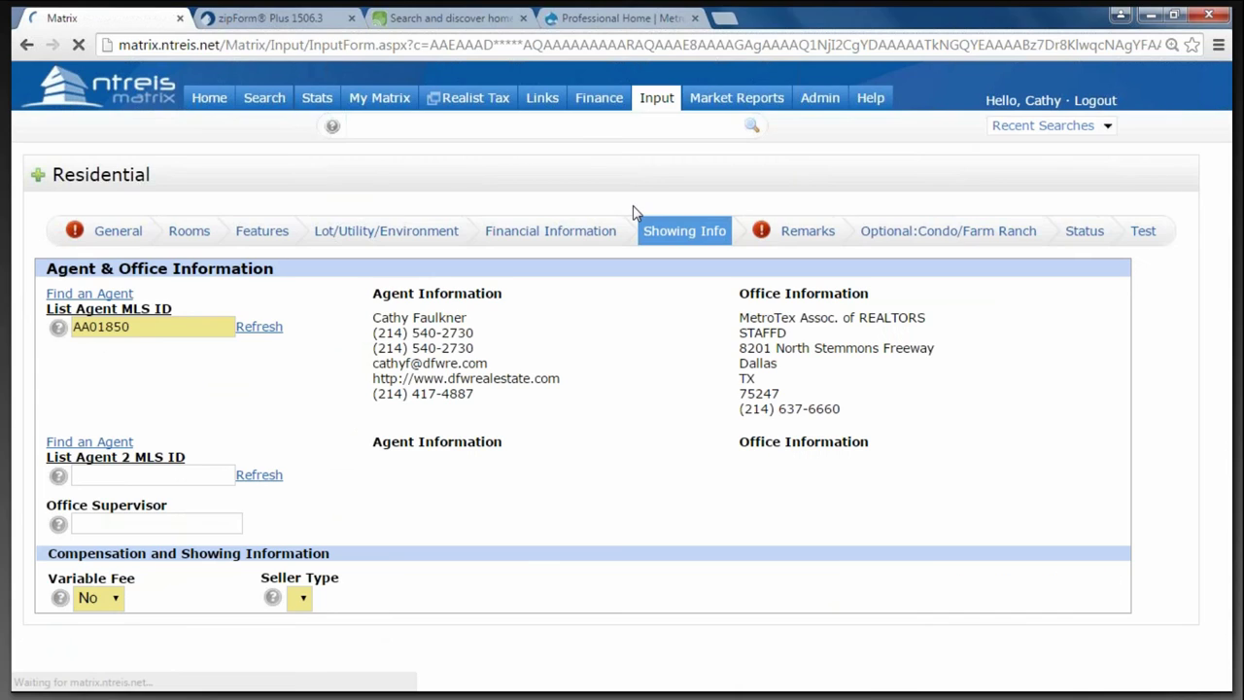
Step: Switch to the Remarks tab of the residential listing input form
left_click(790, 234)
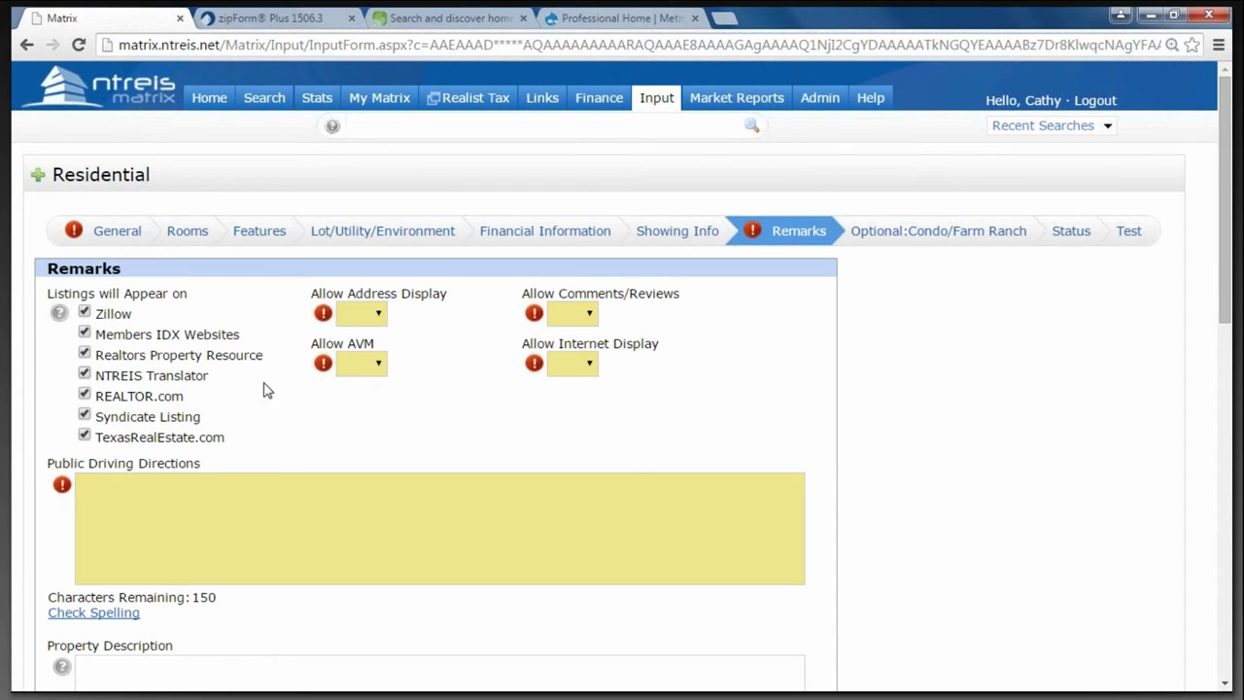
Step: Set Allow Address Display, Allow AVM, Allow Comments/Reviews and Allow Internet Display to Yes
left_click(380, 317)
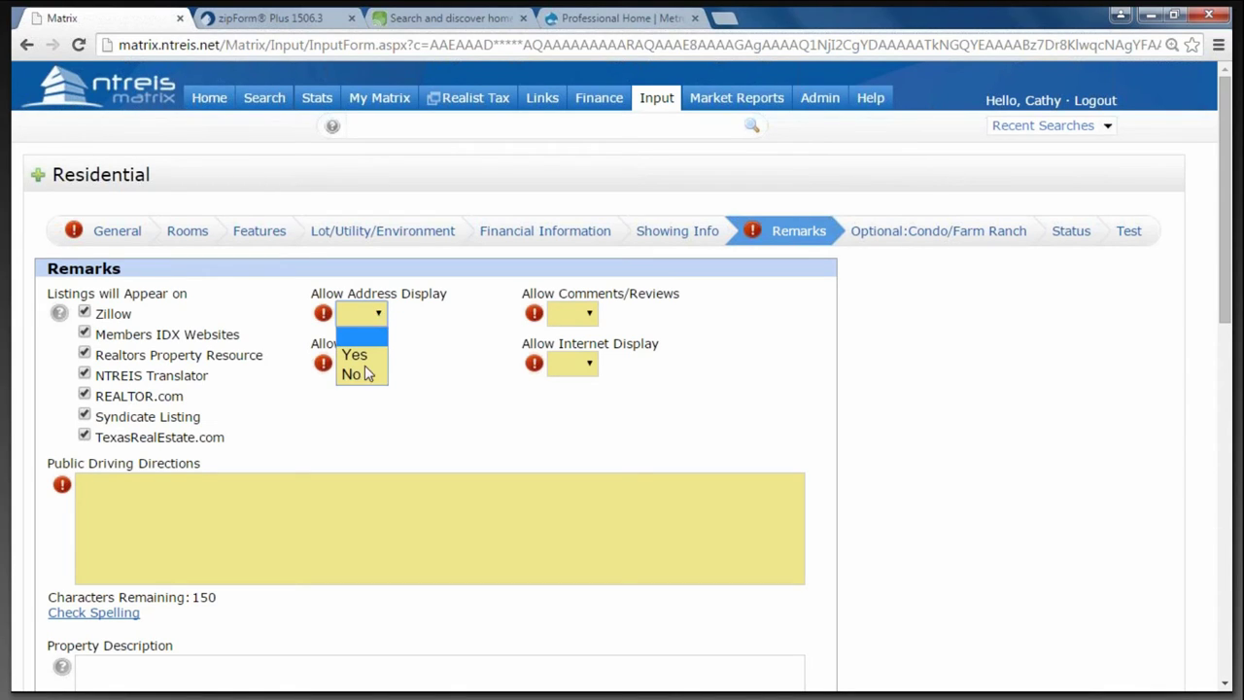
left_click(365, 355)
left_click(379, 366)
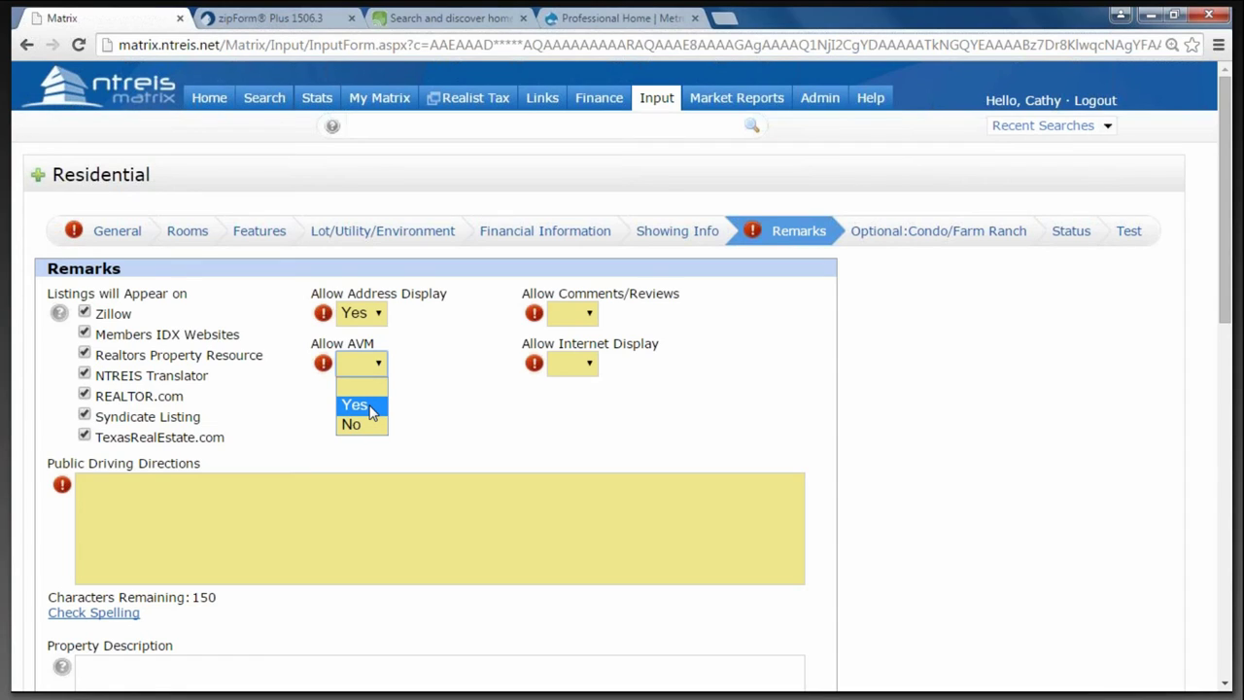
left_click(372, 412)
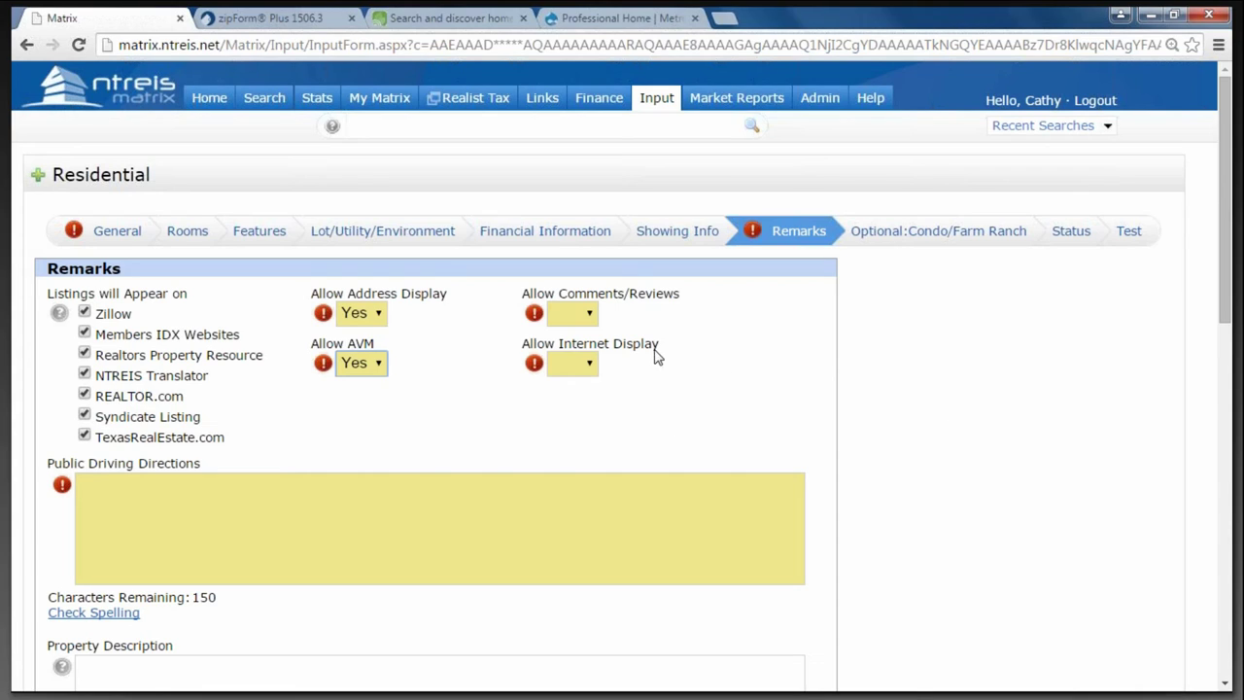
left_click(590, 316)
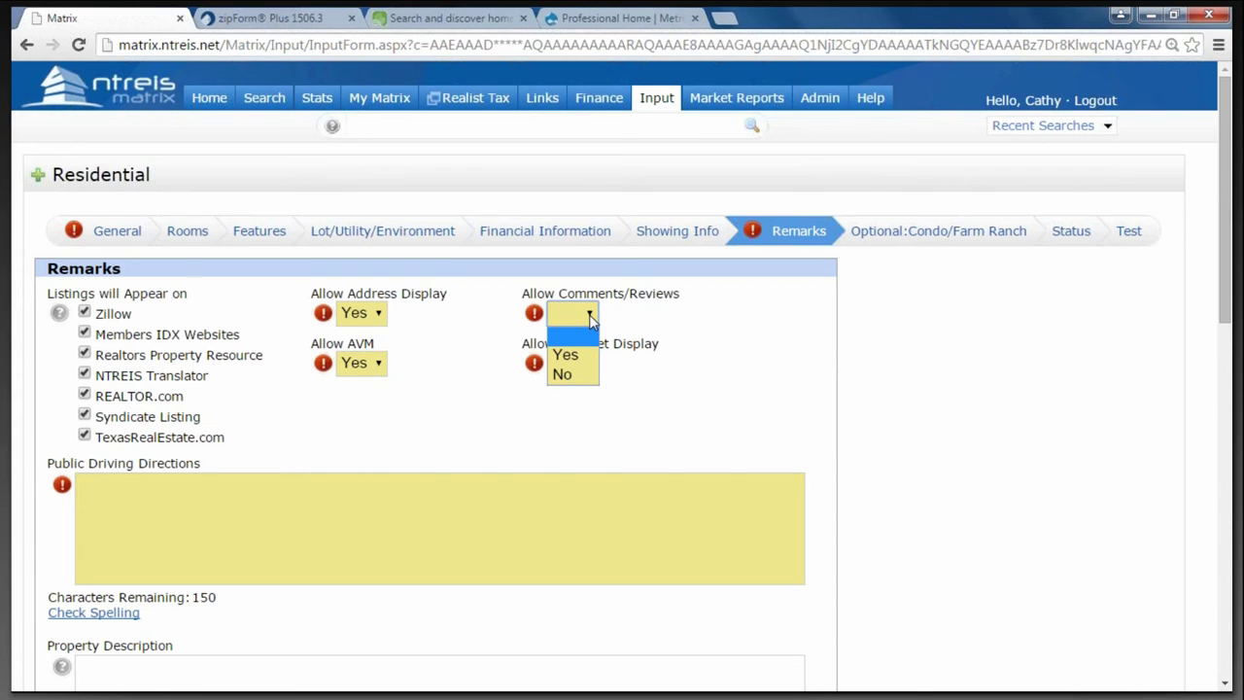
left_click(583, 361)
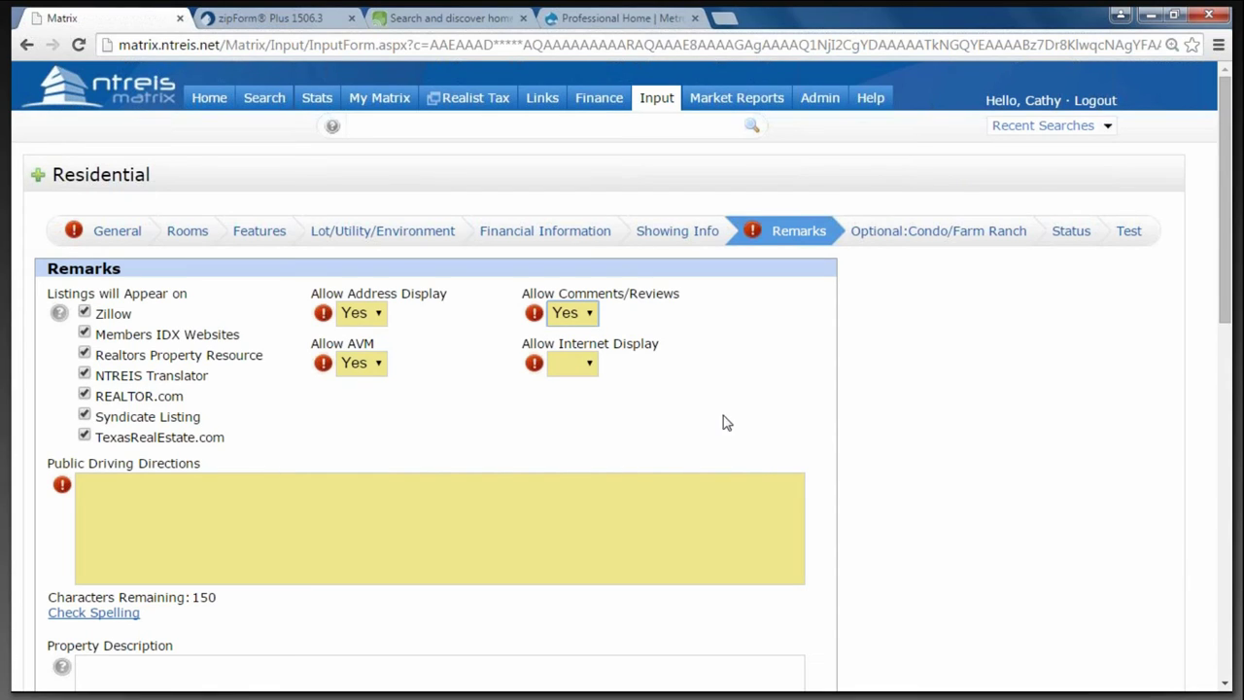
left_click(590, 366)
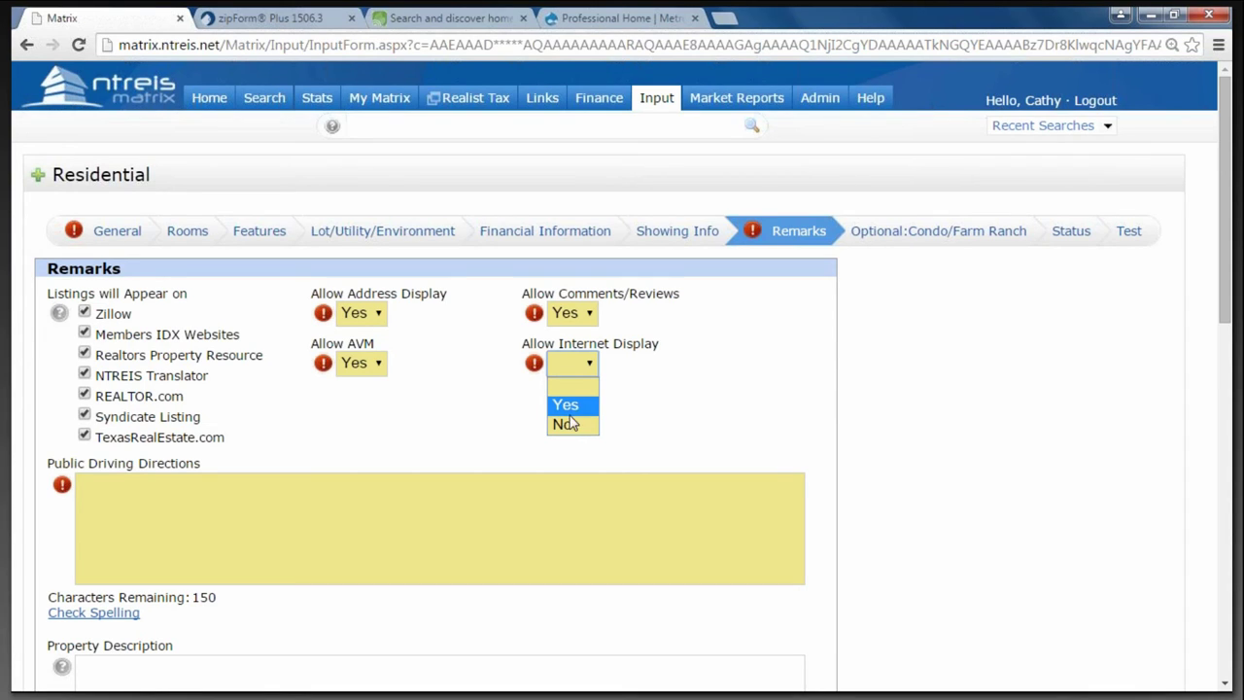
left_click(569, 407)
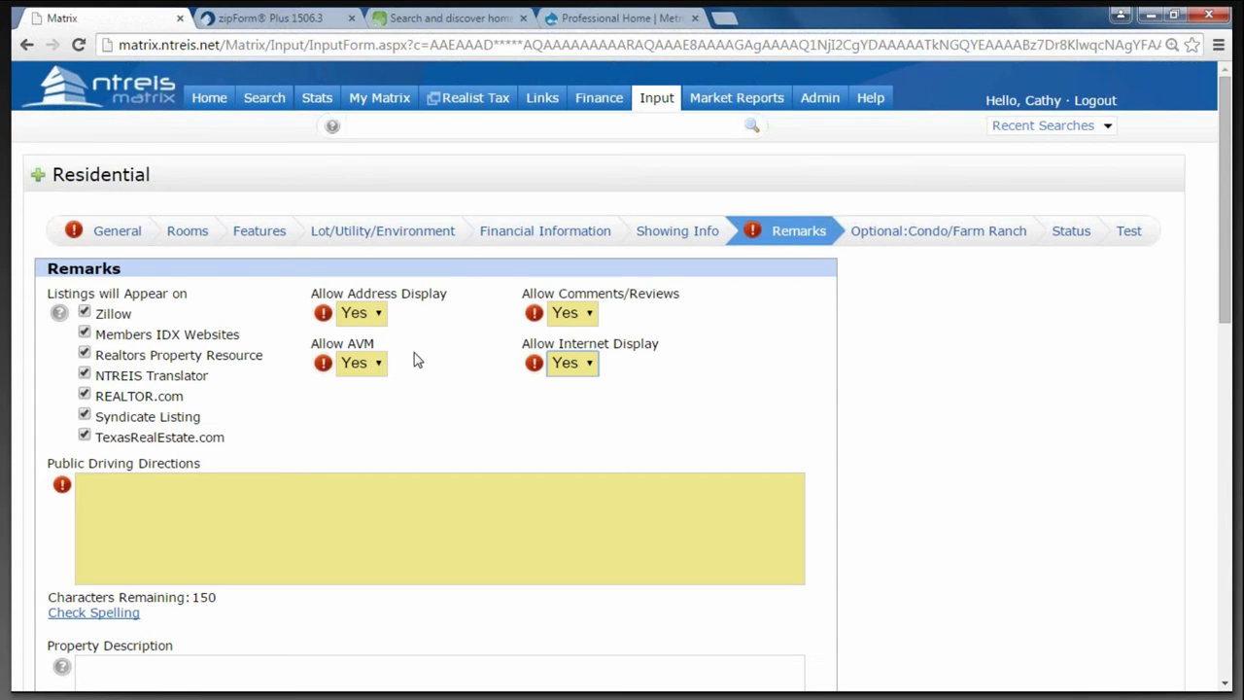
Step: Enter 'Corner of N Main and Industruial' as the Public Driving Directions
left_click(207, 487)
scroll(672, 433, "down", 1)
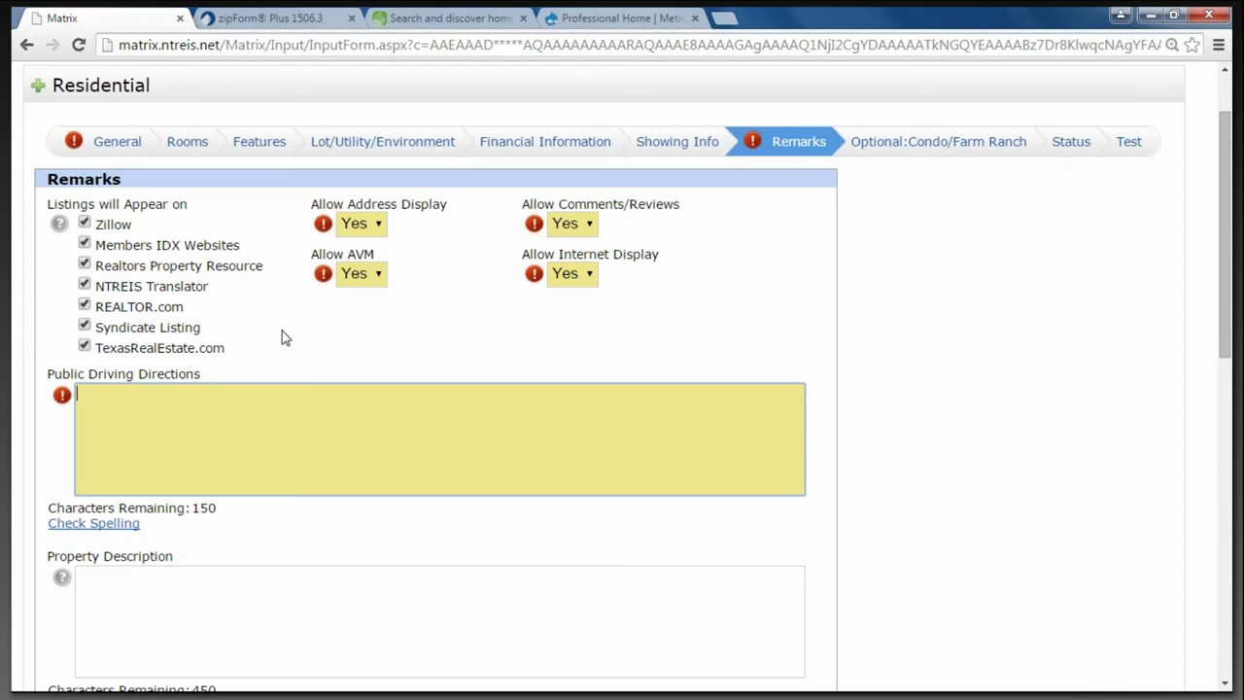
type("Corner of N Main and Industruial")
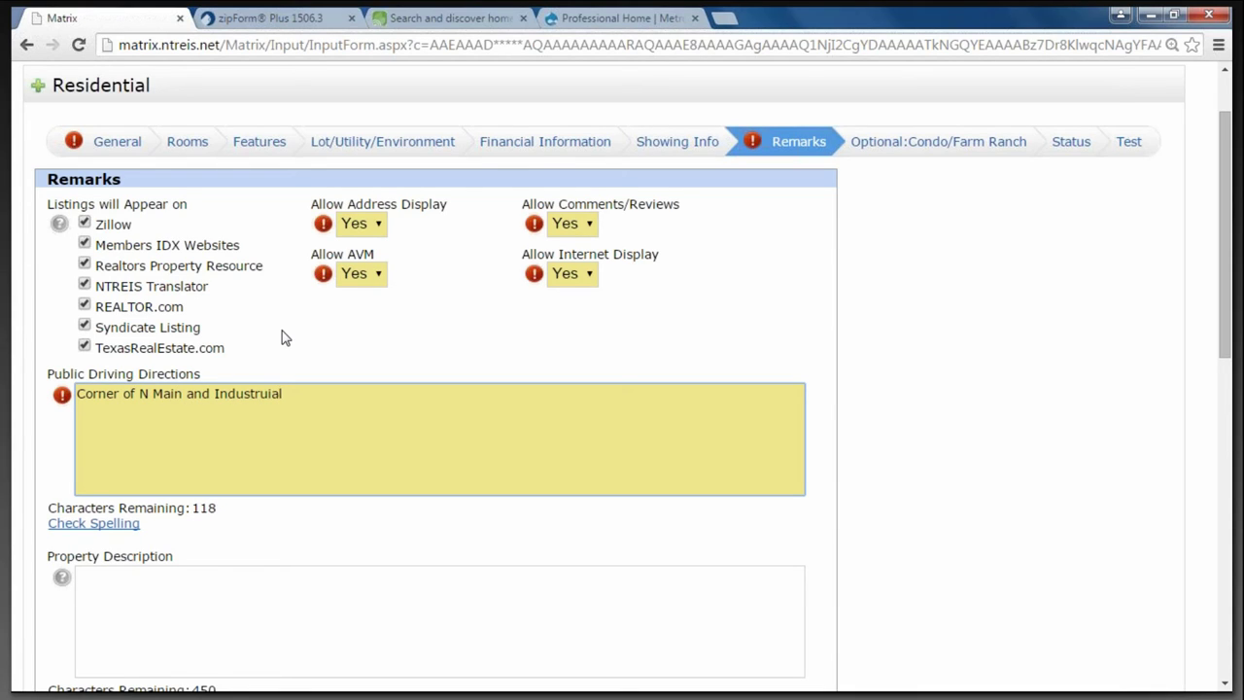
scroll(282, 337, "down", 2)
left_click(272, 417)
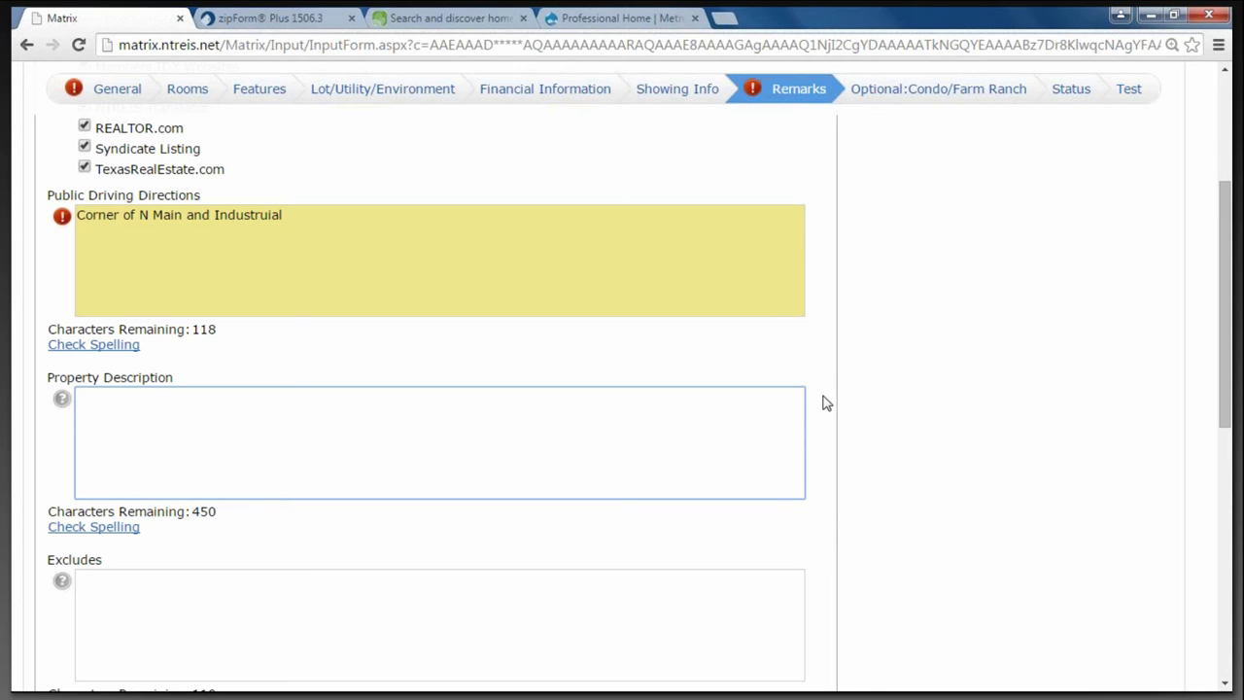
Step: Scroll down to the Excludes field in the Remarks section
left_click(70, 381)
scroll(574, 457, "down", 2)
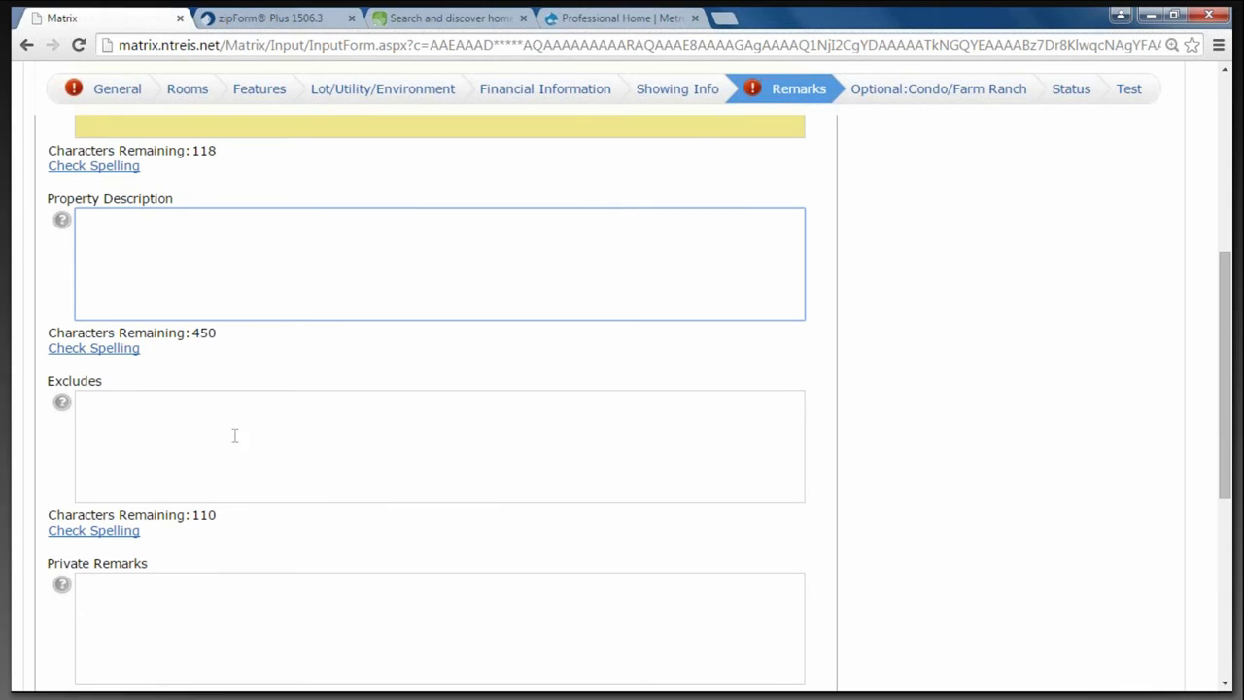
left_click(184, 416)
left_click(184, 367)
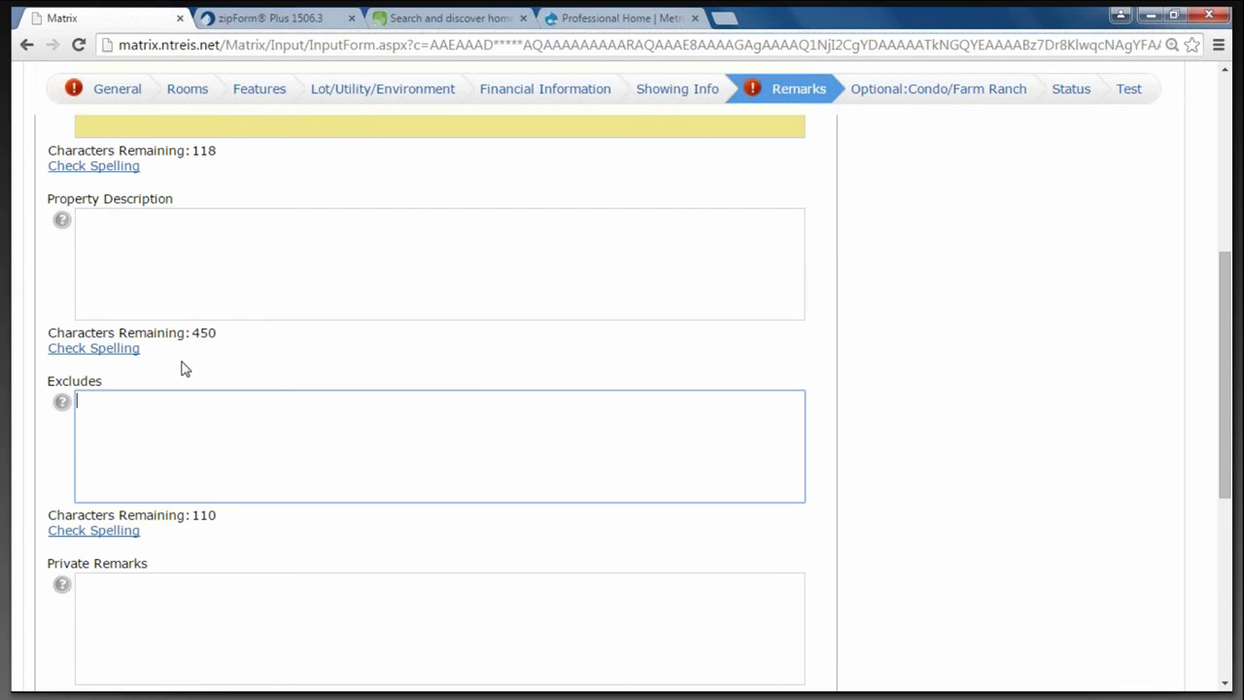
left_click(75, 381)
scroll(166, 374, "down", 1)
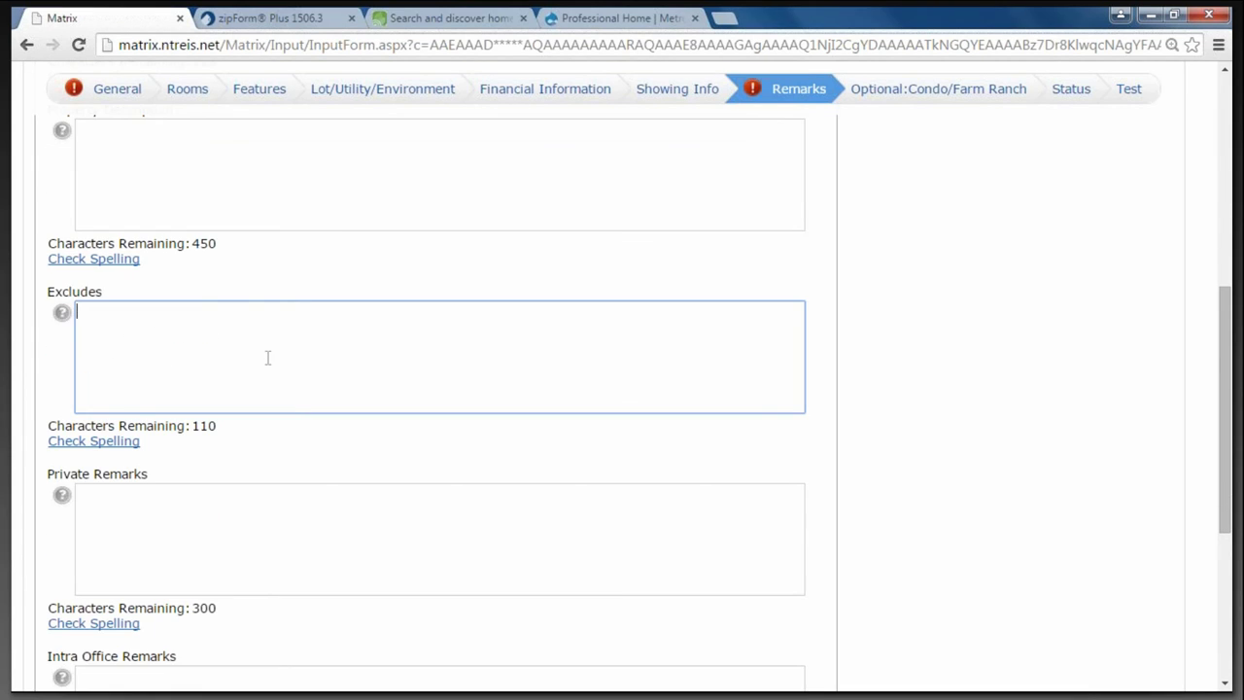
scroll(130, 422, "down", 1)
Step: Move through Private Remarks and Intra Office Remarks, then resubmit the listing
left_click(130, 409)
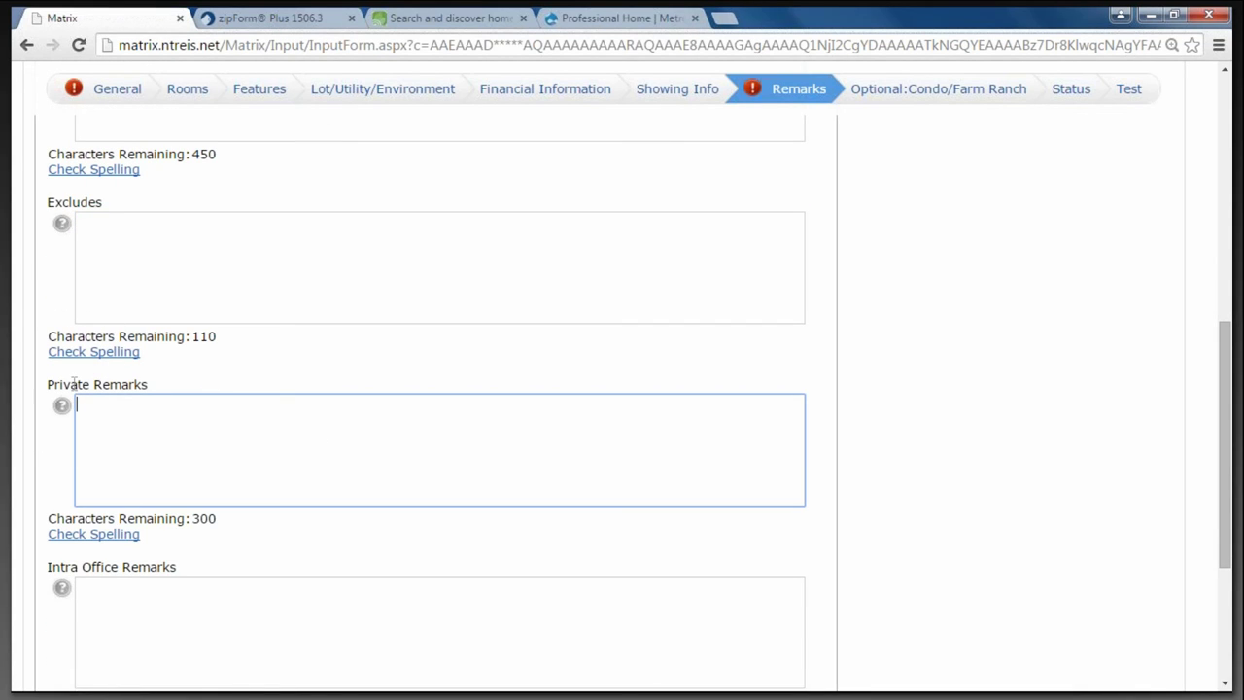
scroll(191, 409, "down", 2)
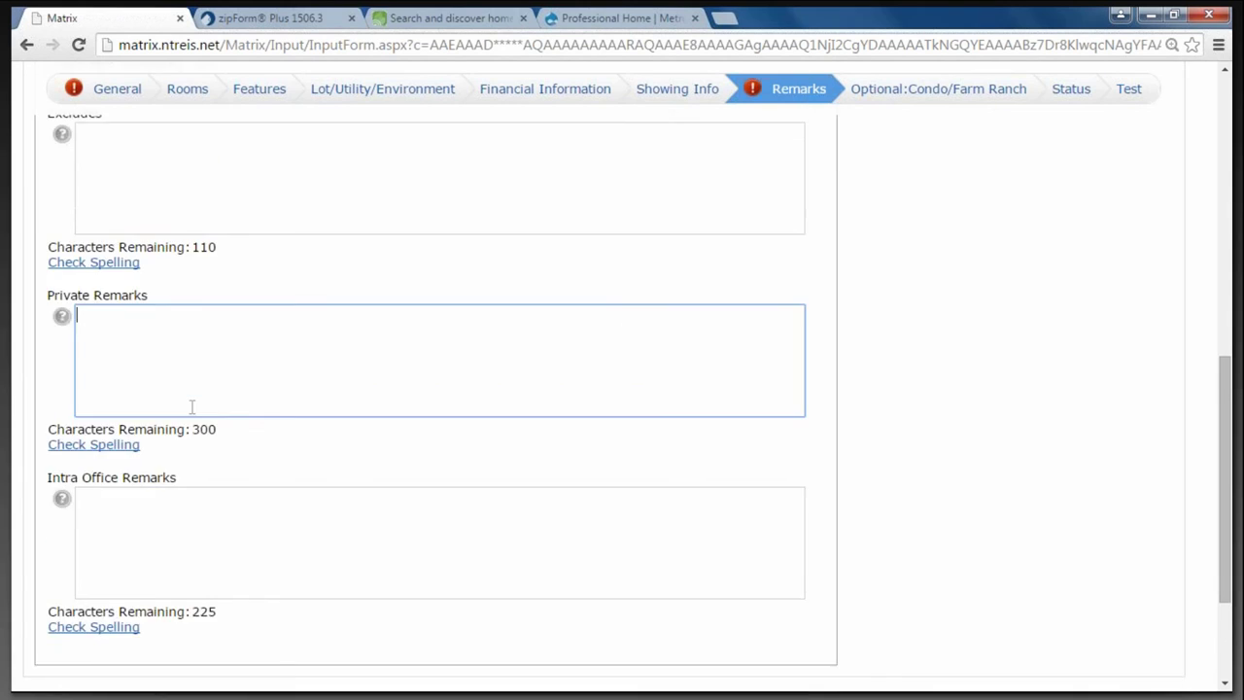
left_click(142, 389)
left_click(142, 389)
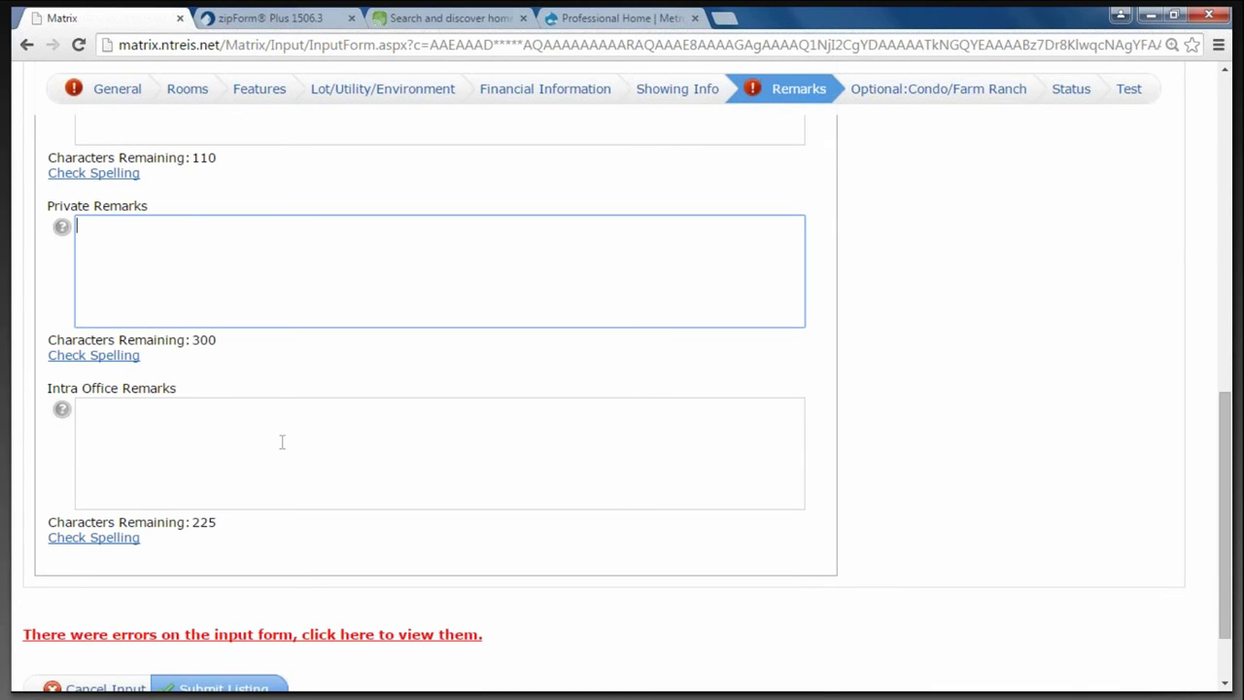
scroll(284, 444, "down", 1)
scroll(285, 445, "up", 6)
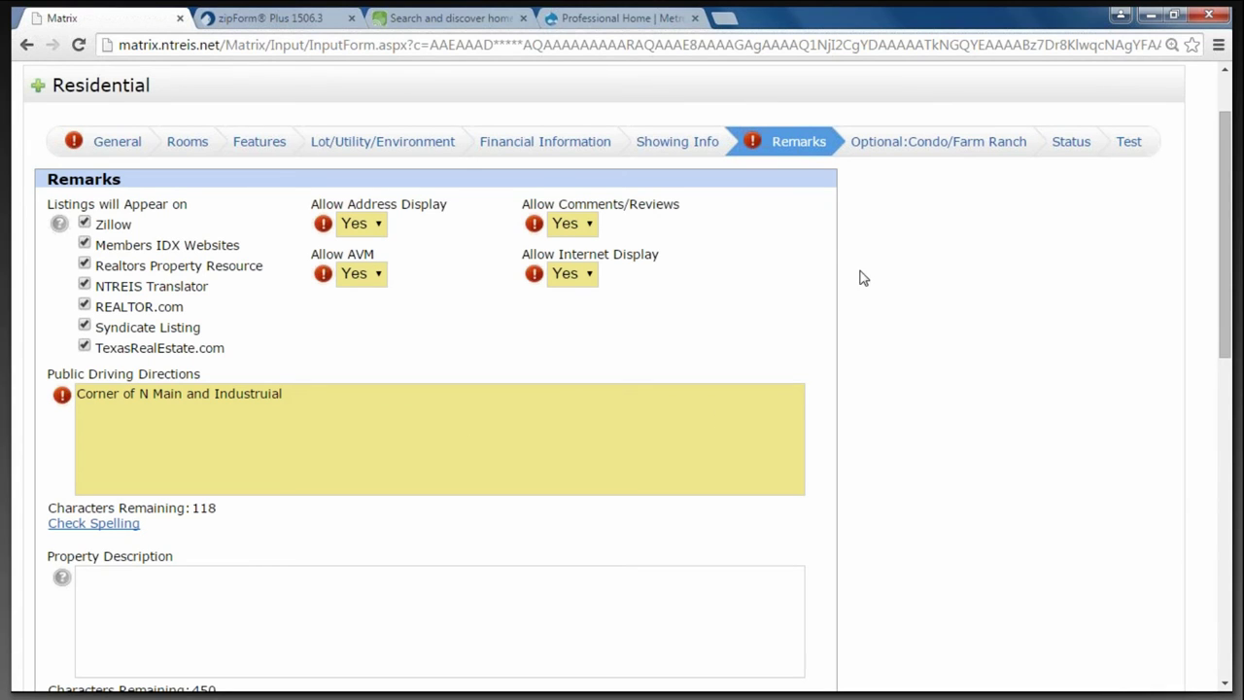
scroll(875, 508, "down", 8)
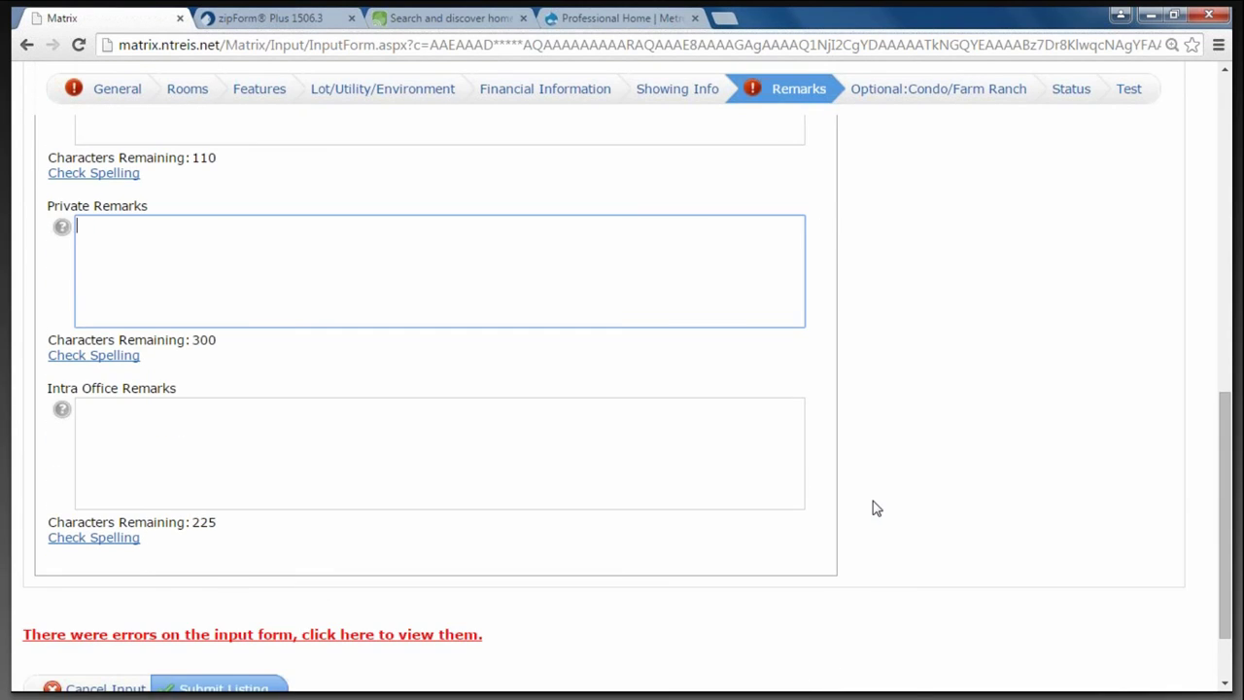
left_click(224, 594)
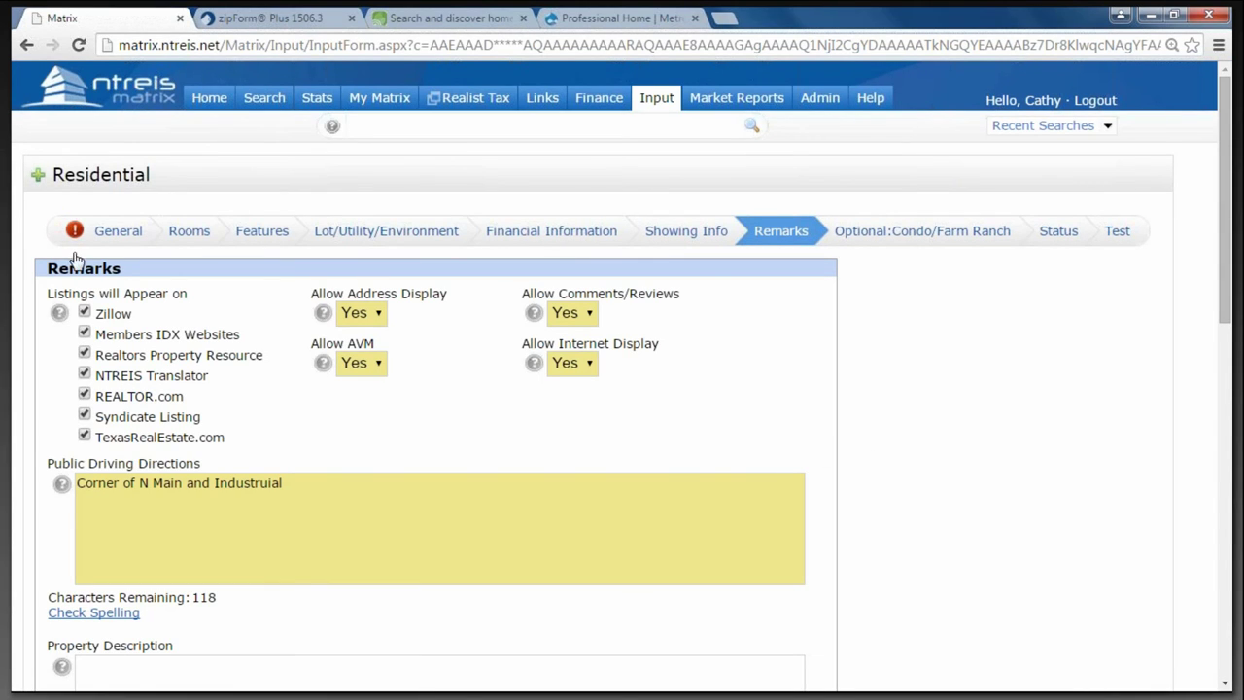
Step: Set the listing status to Incoming in the Status section and submit the listing
left_click(129, 235)
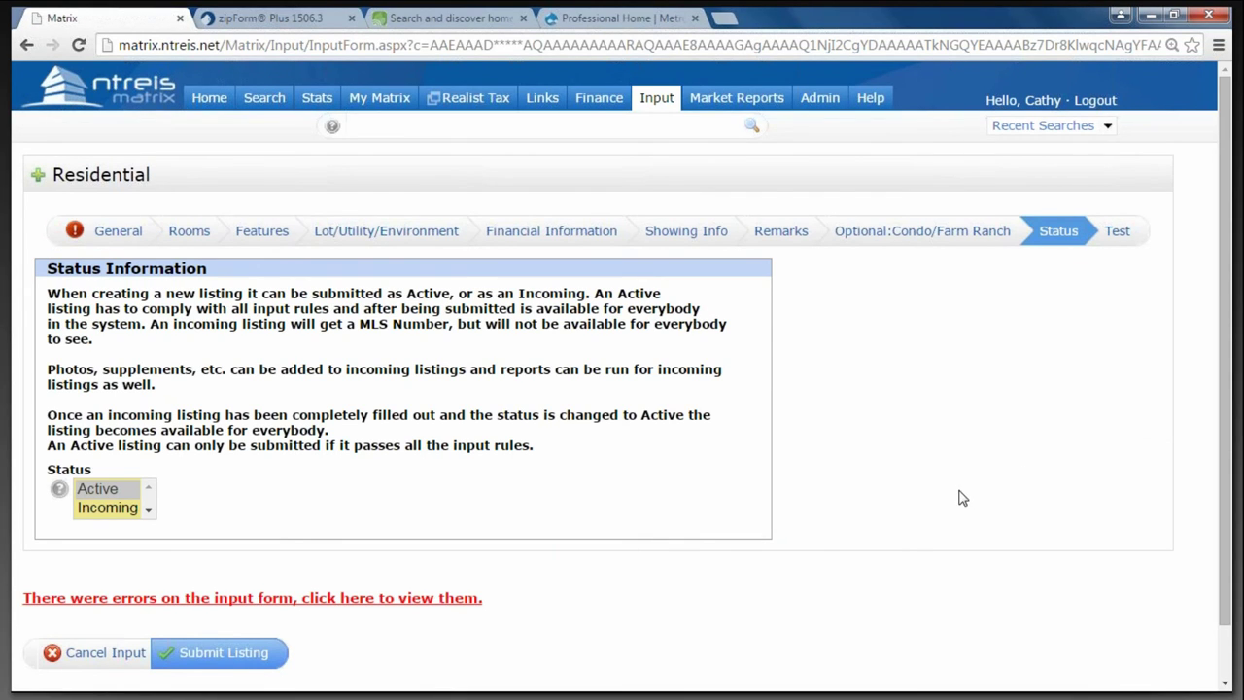
left_click(113, 514)
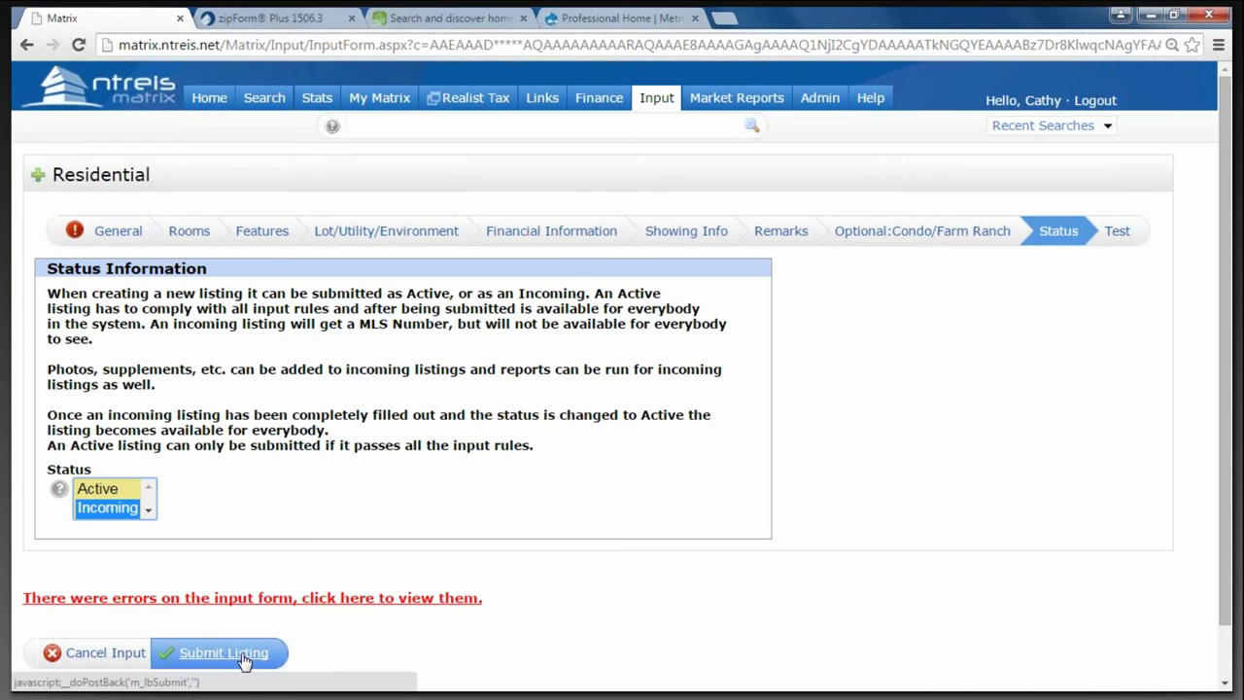
left_click(243, 658)
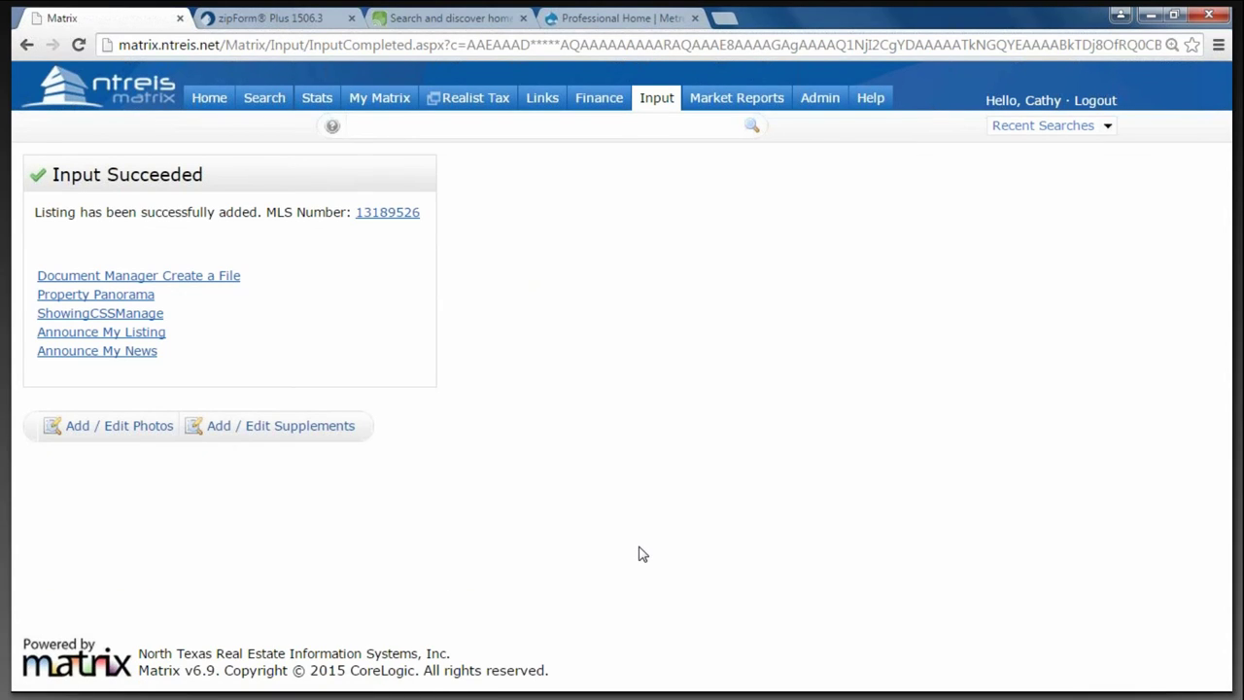
Step: Open the newly added listing's details, then go to the main Input page
left_click(394, 213)
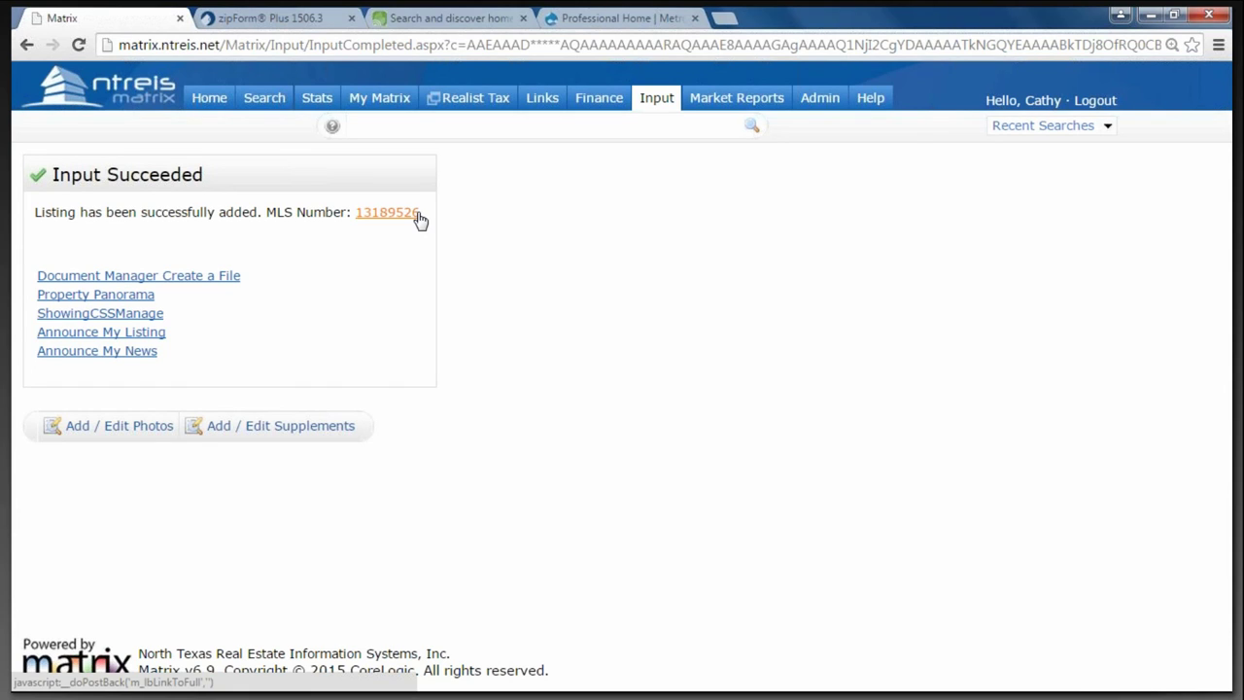
mouse_move(657, 103)
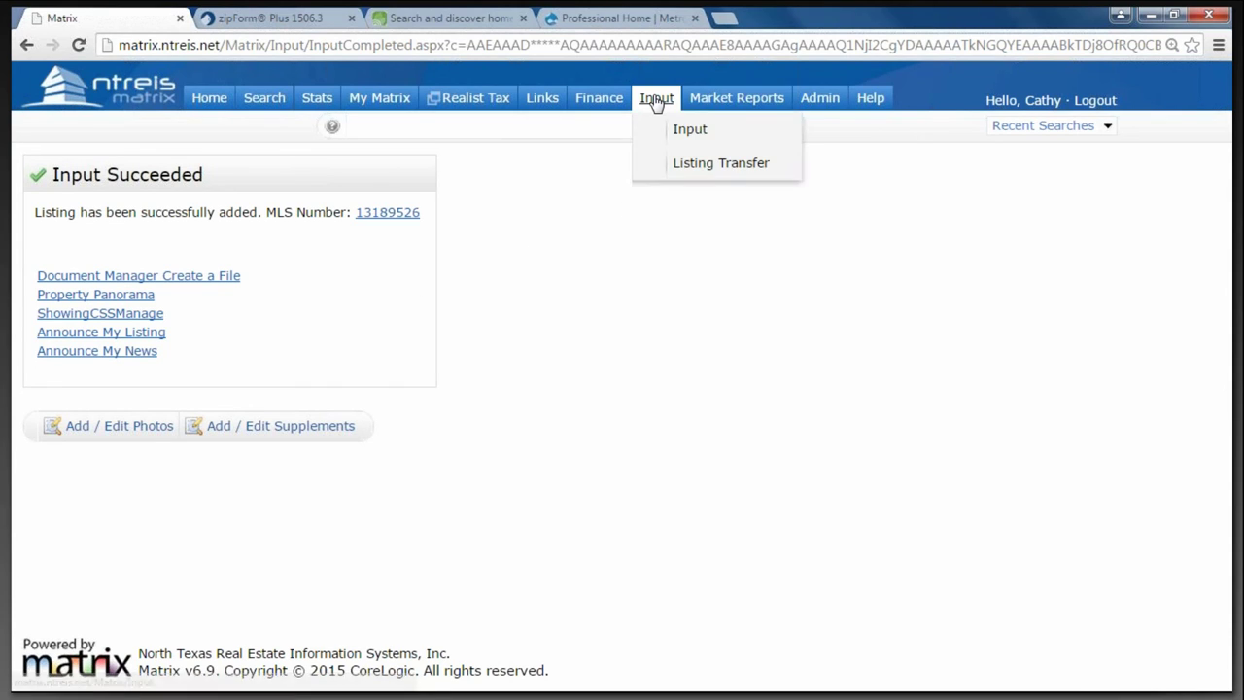
left_click(657, 101)
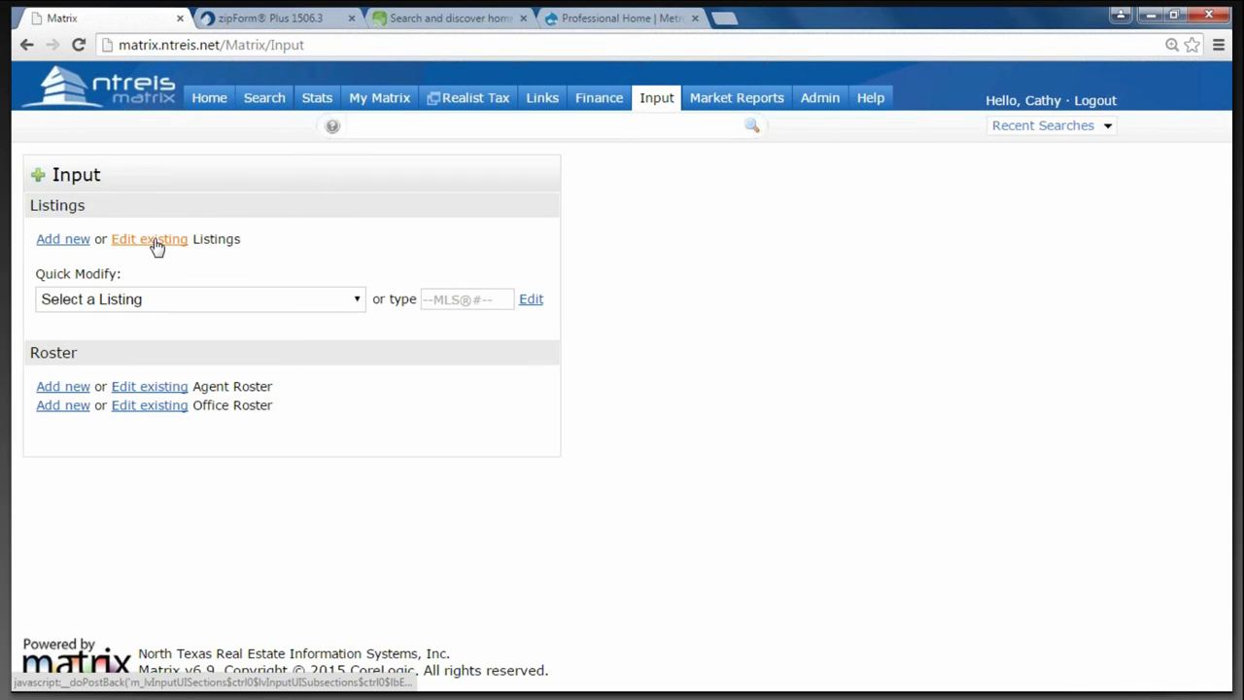
left_click(451, 301)
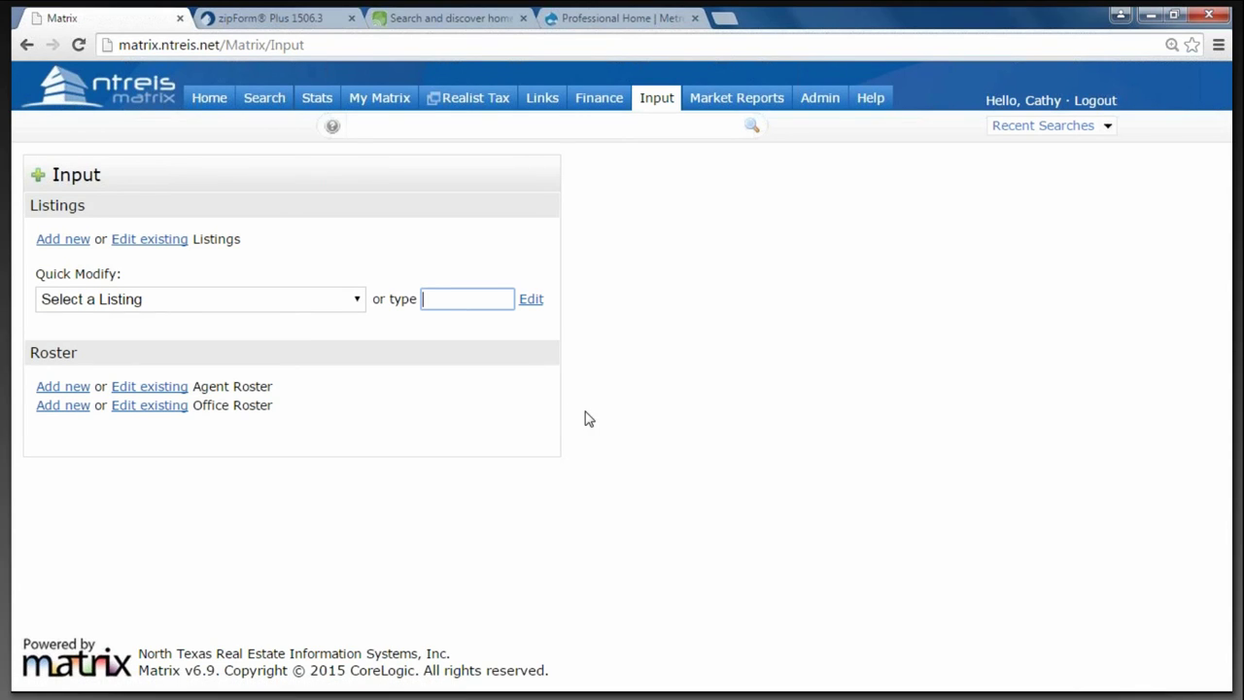
left_click(545, 309)
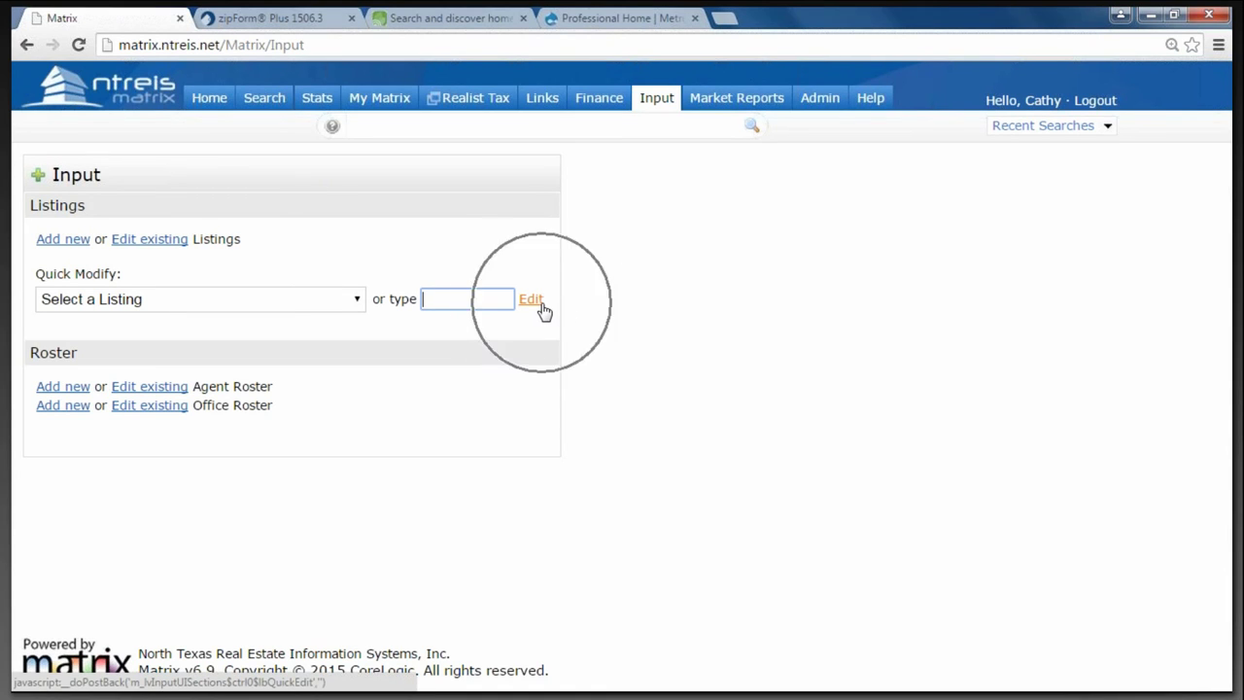
left_click(358, 303)
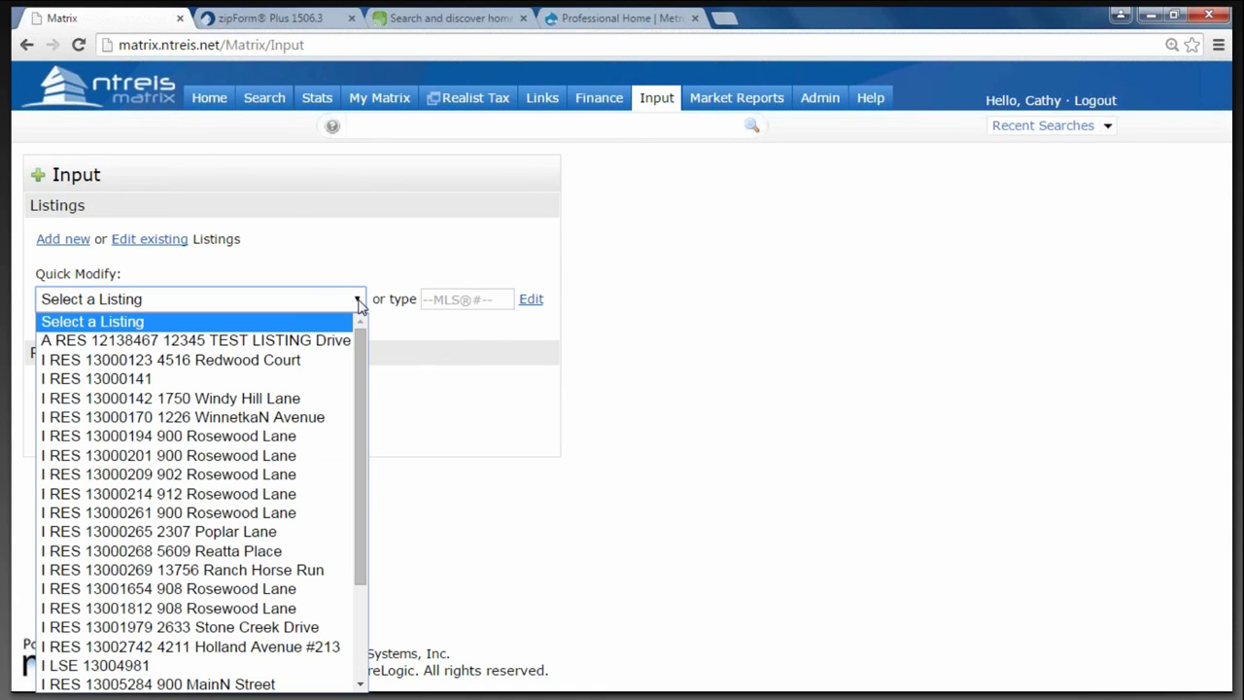
left_click_drag(362, 378, 286, 684)
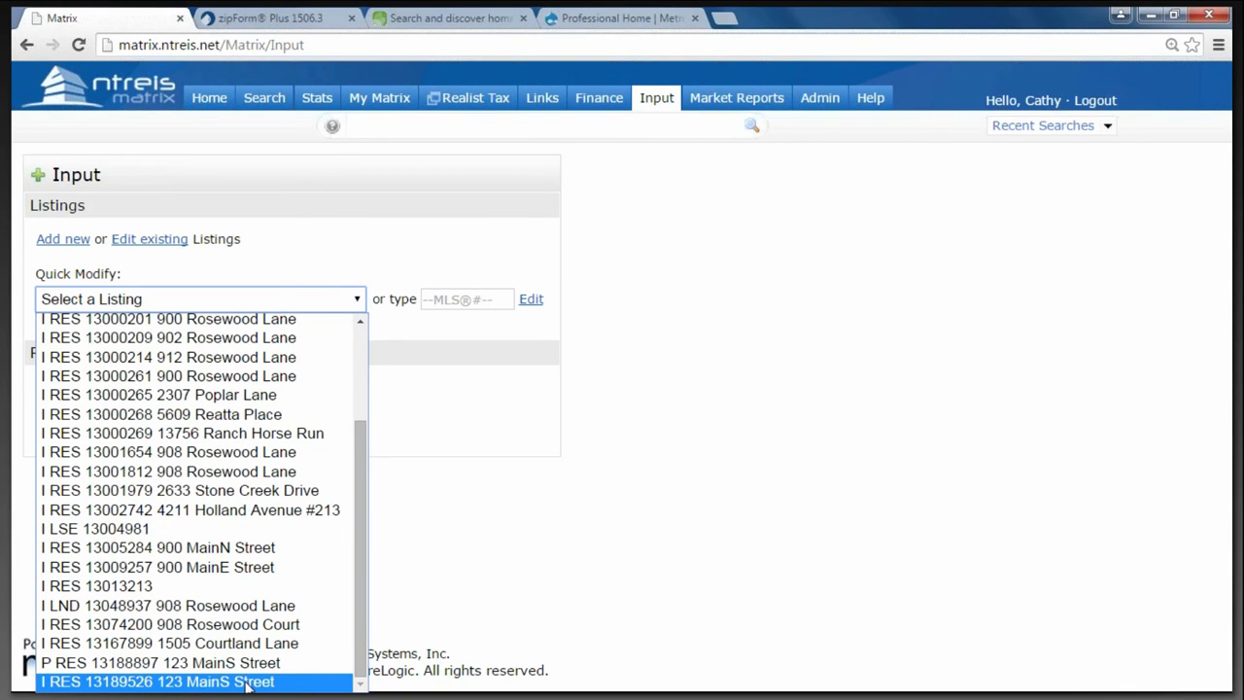
left_click(248, 686)
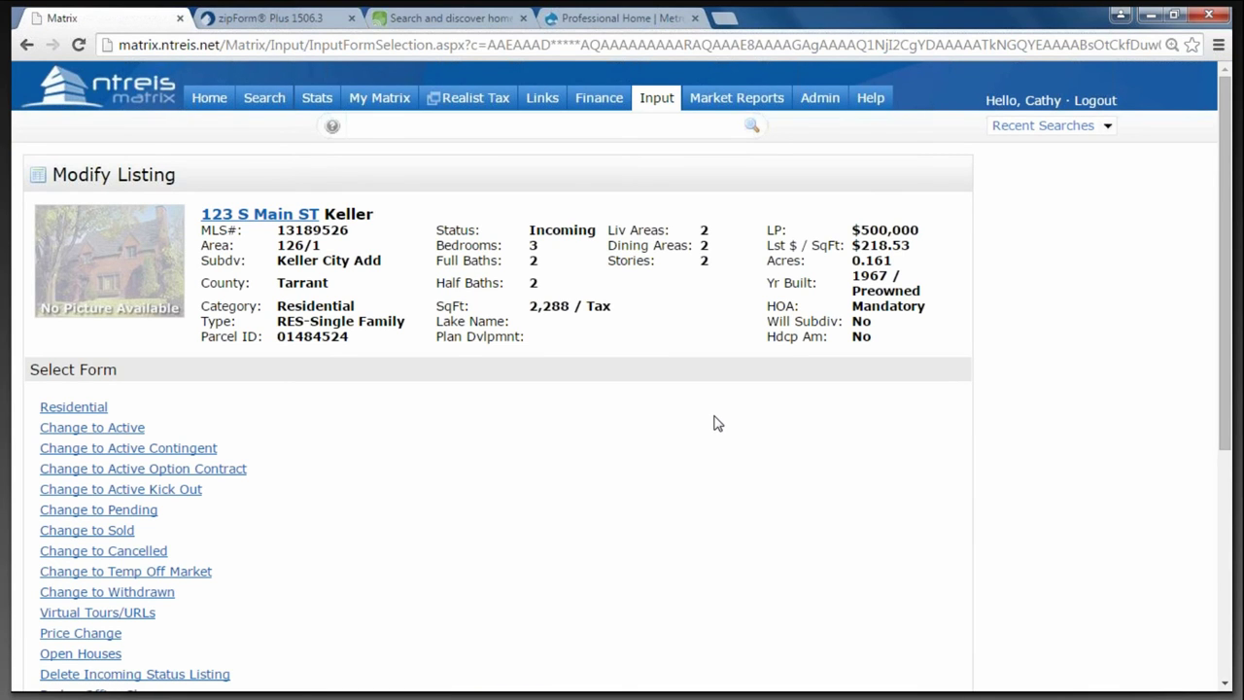
scroll(717, 423, "down", 1)
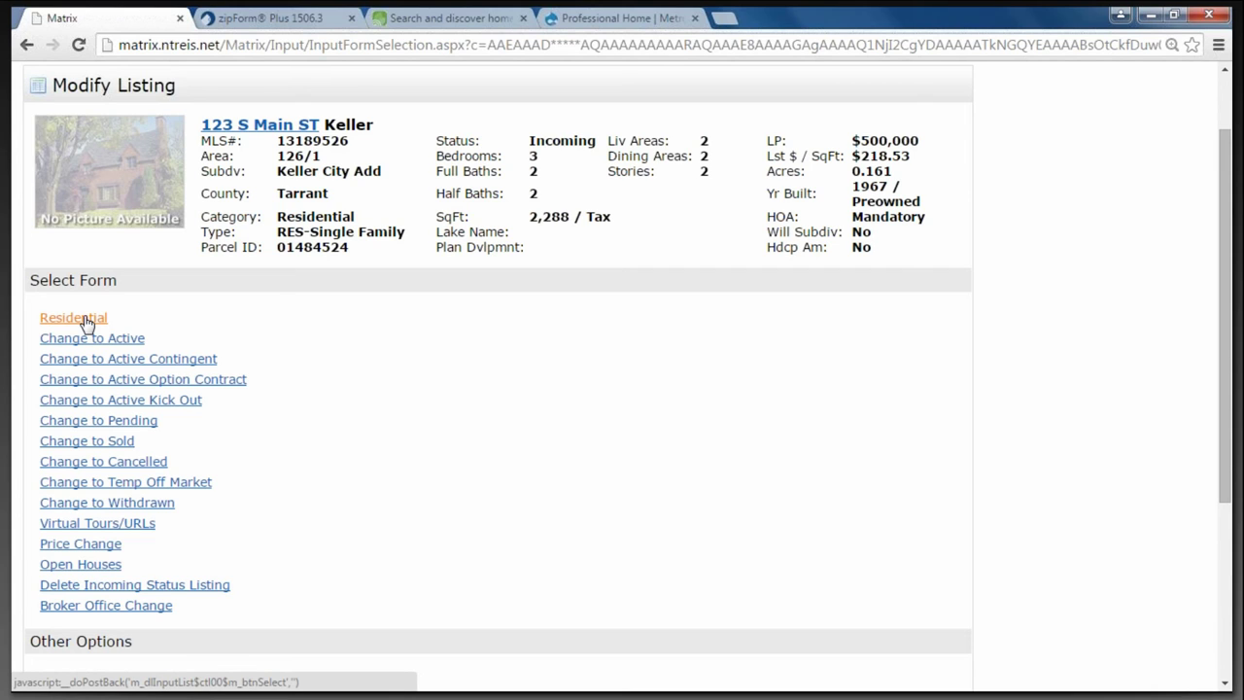
left_click(85, 322)
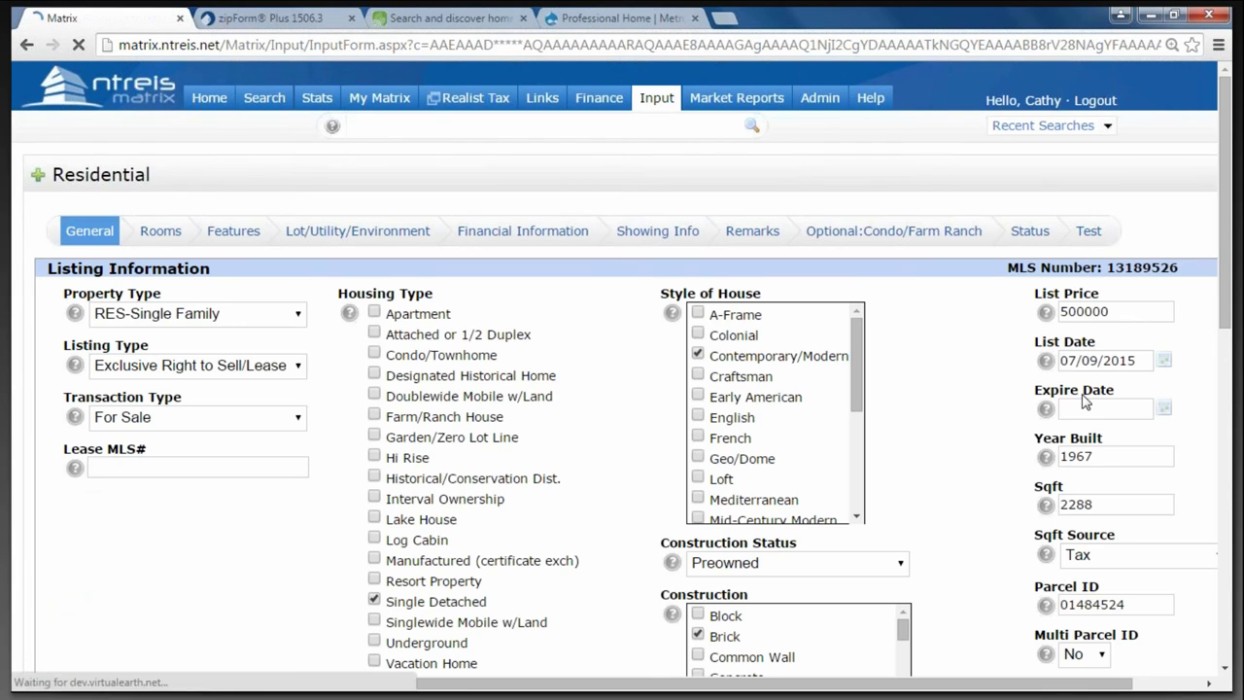
left_click(1089, 407)
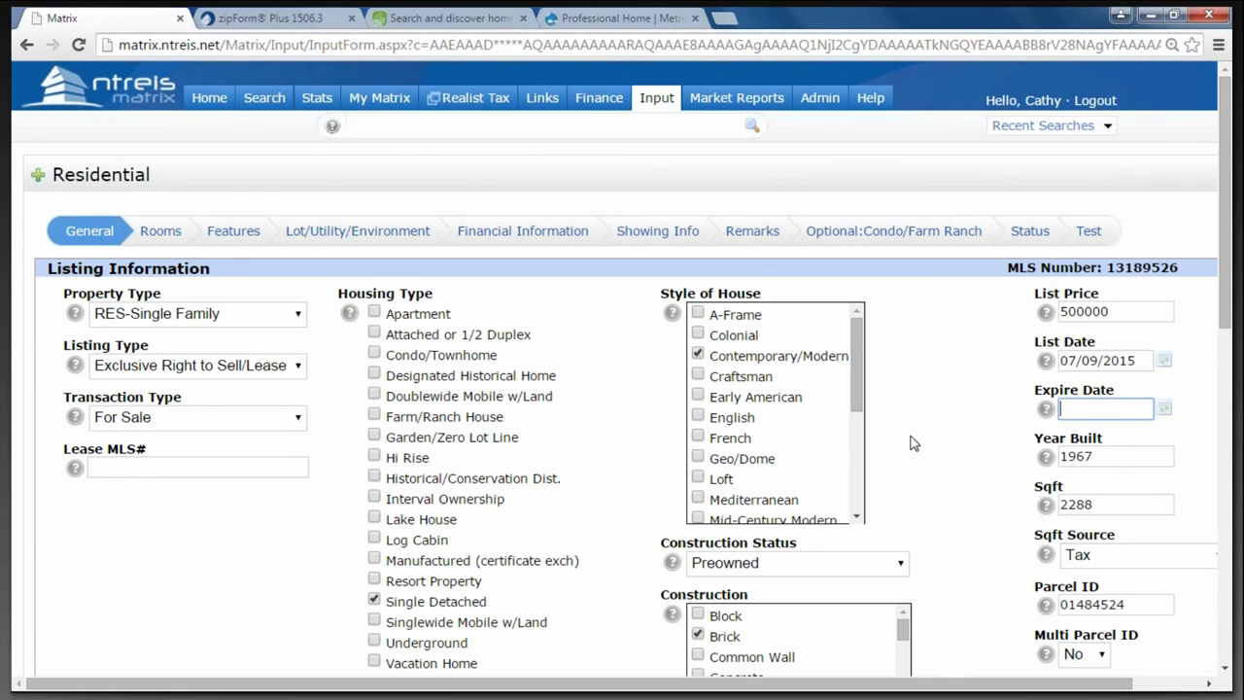
left_click(26, 45)
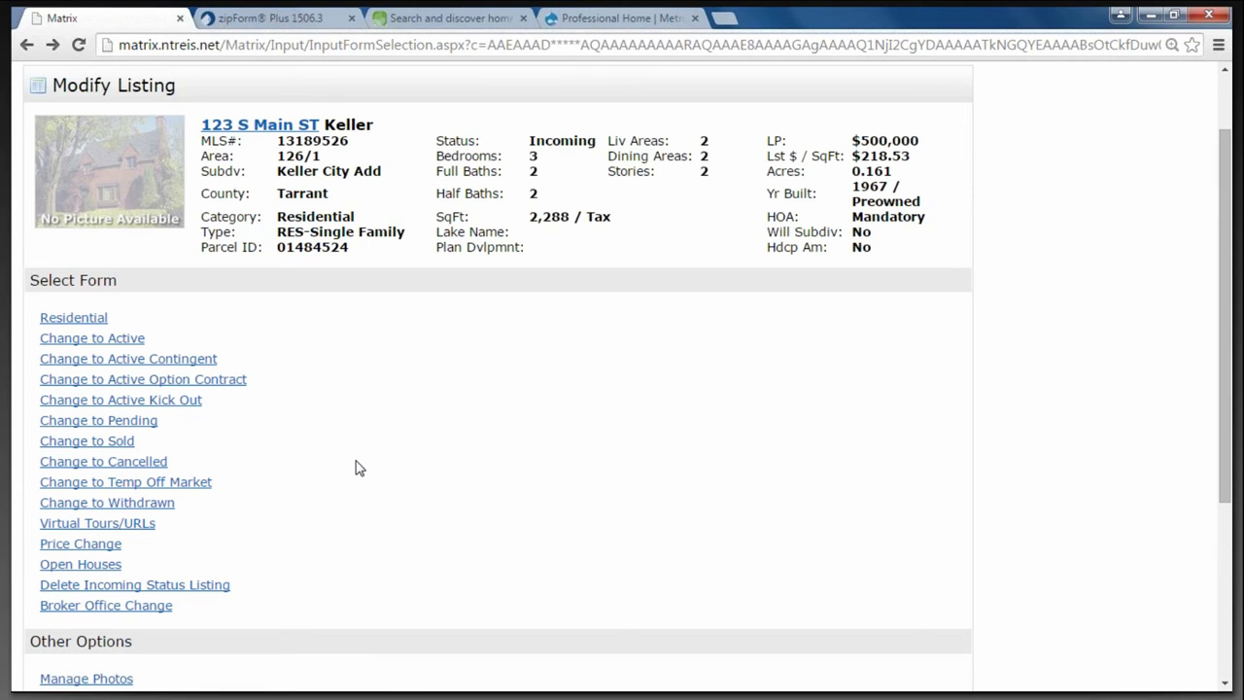
scroll(353, 471, "down", 1)
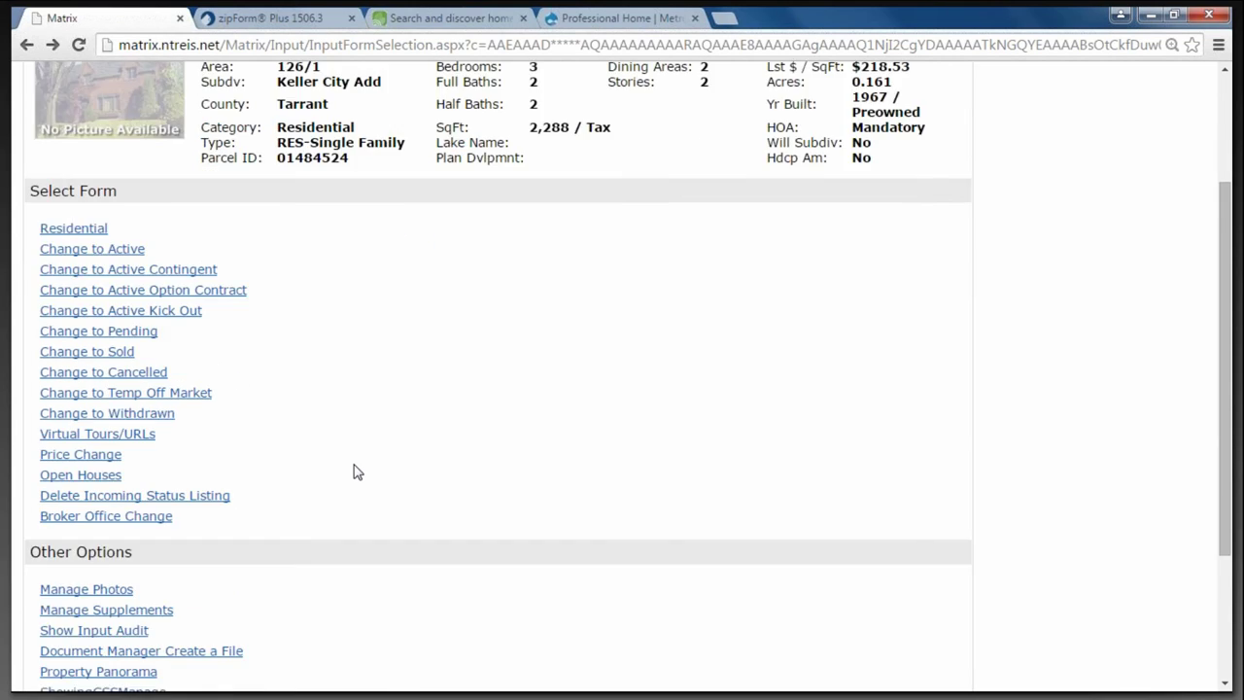
scroll(353, 472, "down", 1)
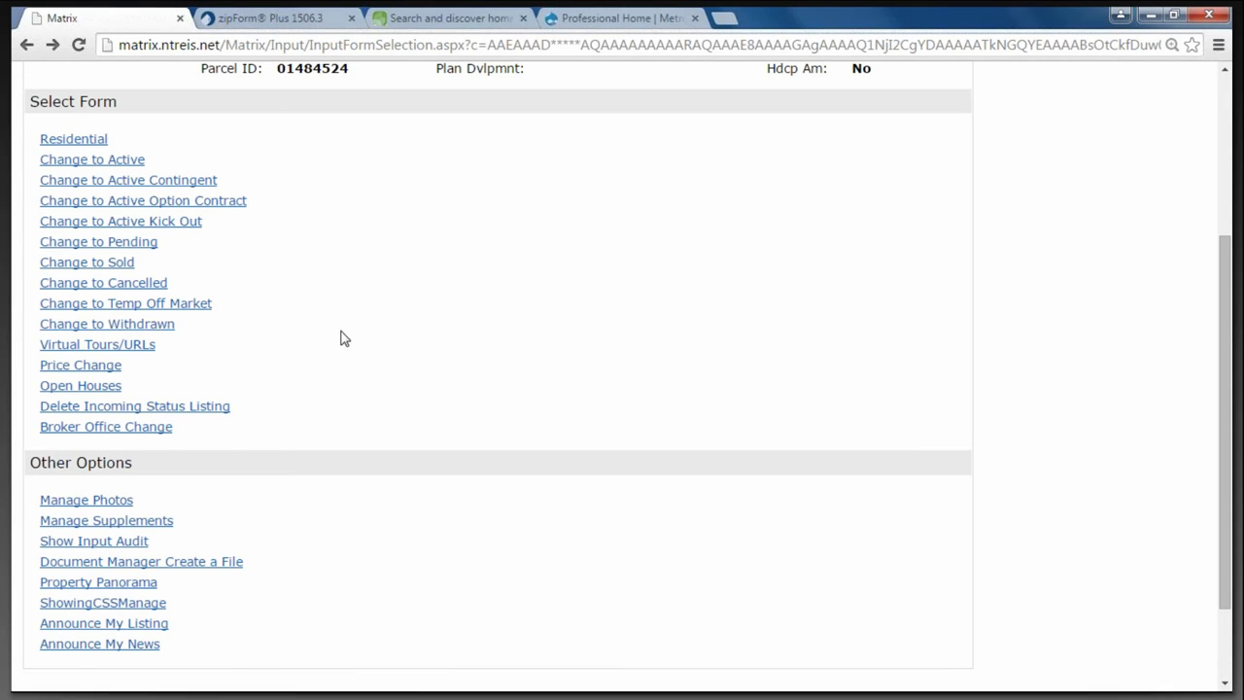
scroll(342, 347, "down", 1)
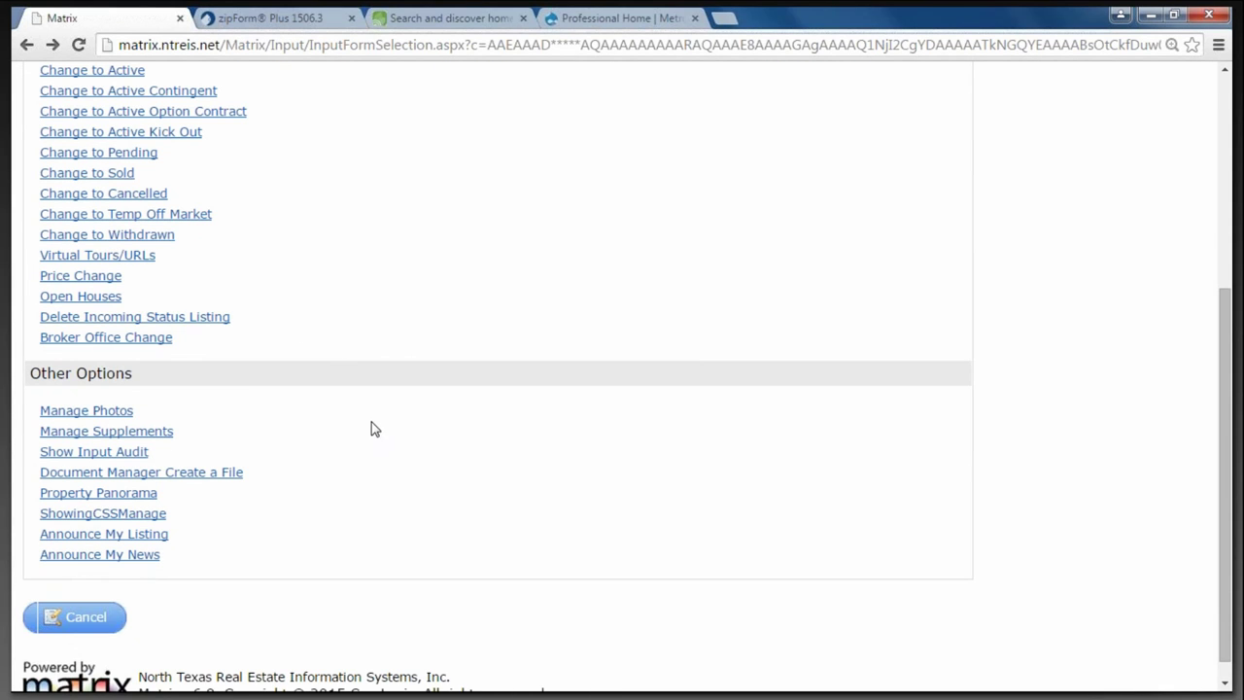
Step: Upload Chrysanthemum, Hydrangeas, Lighthouse and Tulips JPGs from Desktop > Webinar, make Lighthouse primary, save
left_click(65, 415)
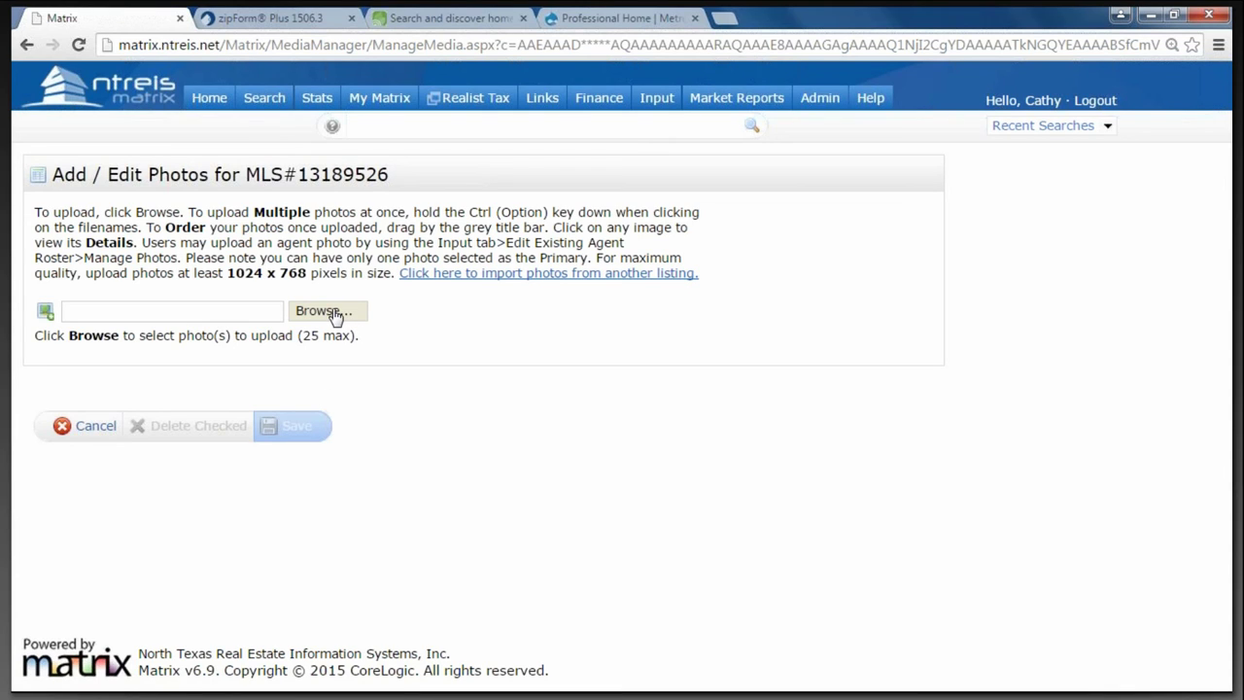
left_click(335, 313)
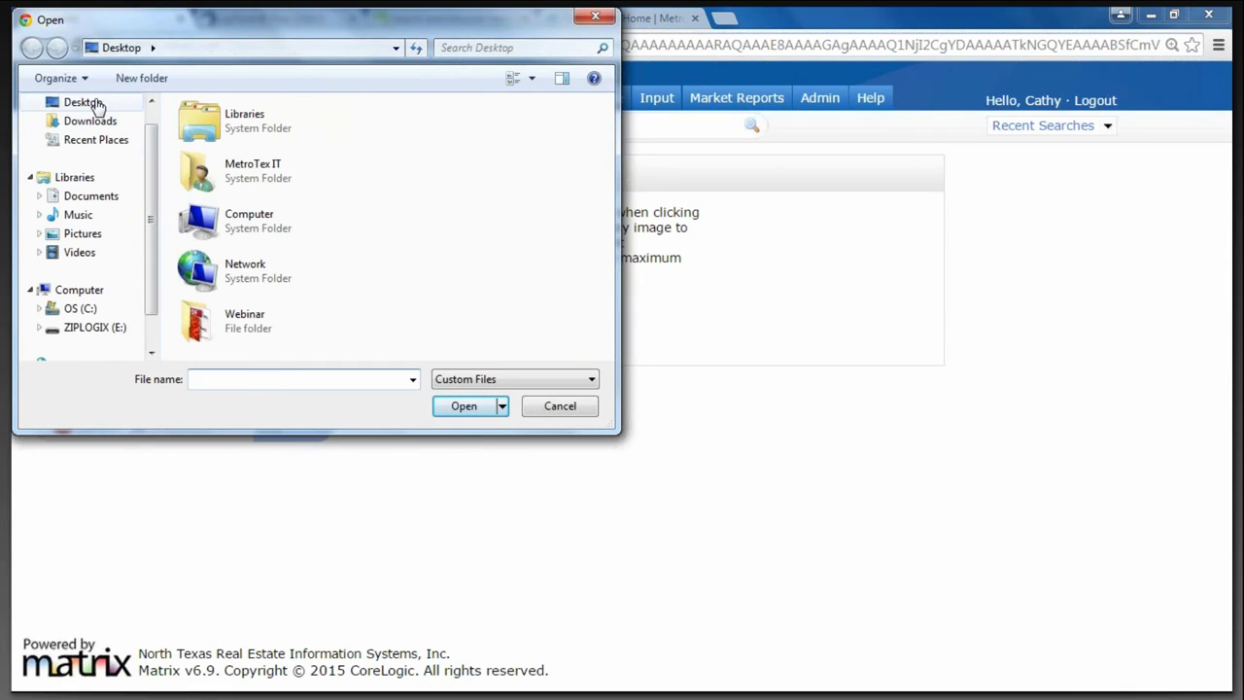
left_click(97, 105)
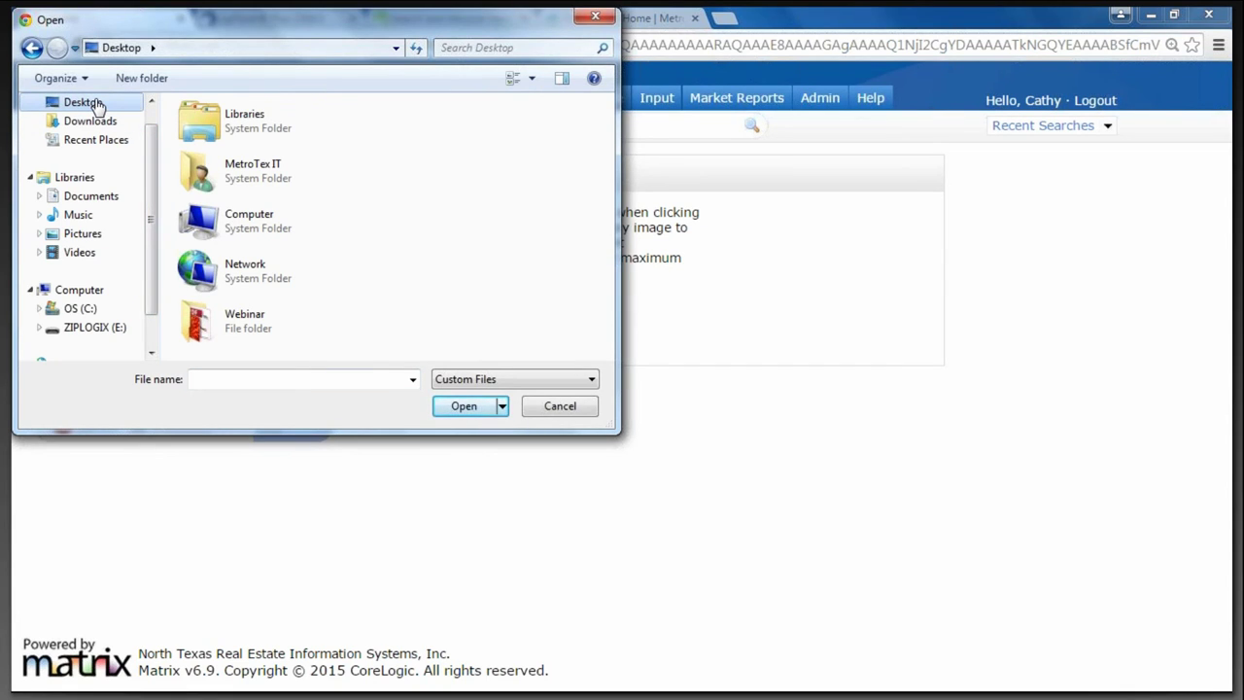
double_click(255, 323)
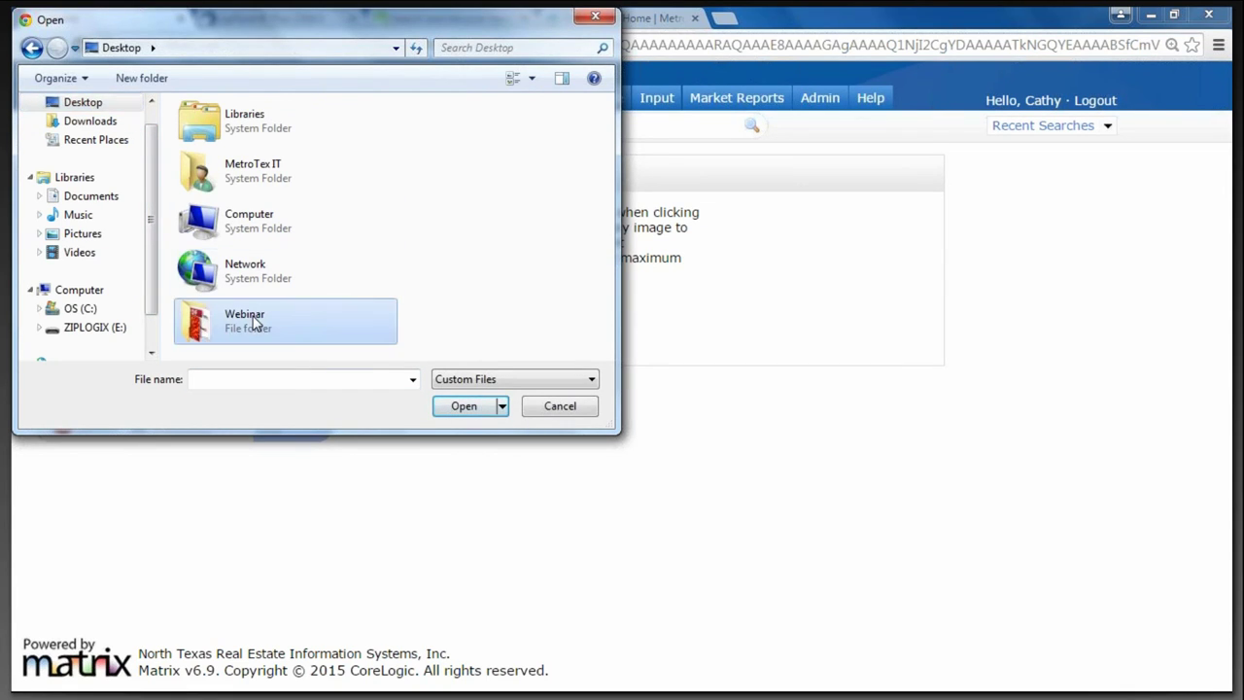
left_click(218, 165)
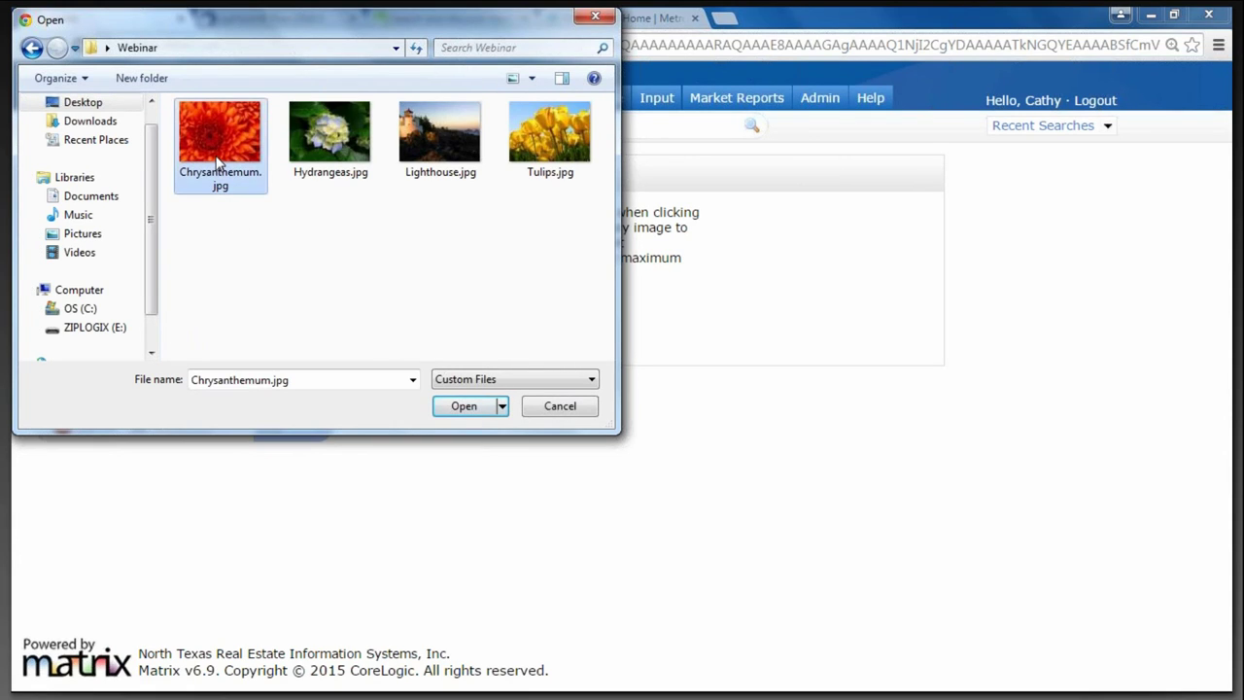
left_click(318, 177, "ctrl")
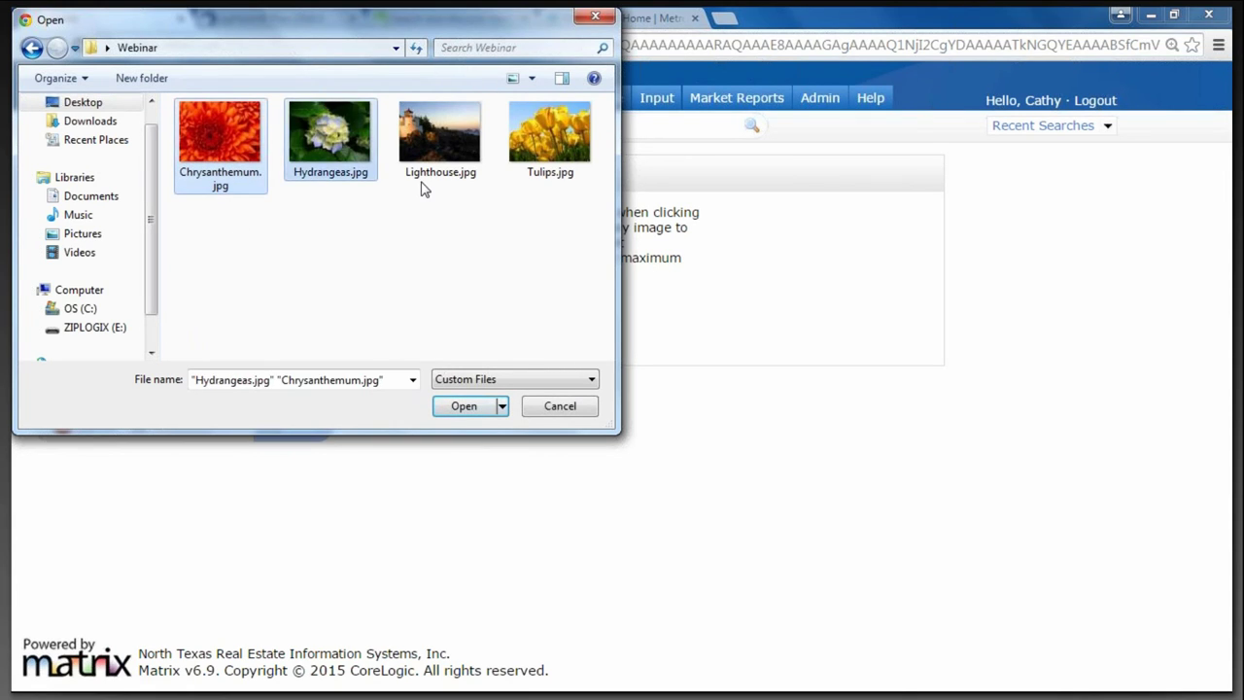
left_click(437, 175, "ctrl")
left_click(552, 178, "ctrl")
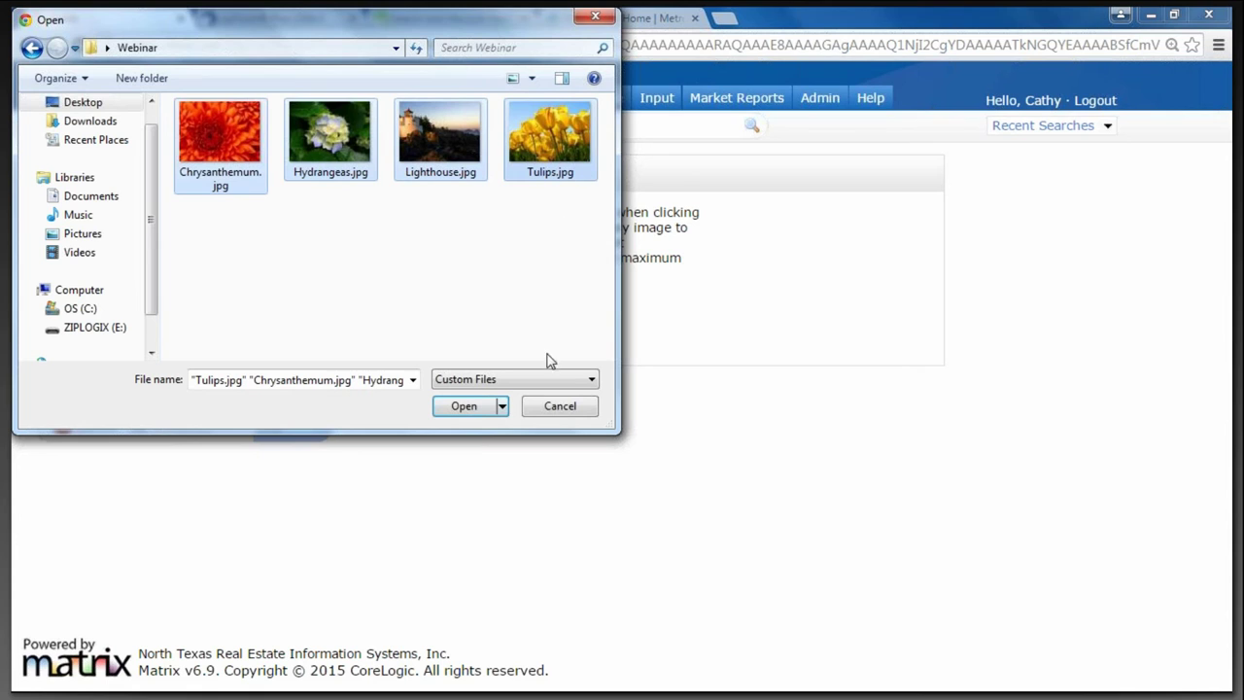
left_click(475, 409)
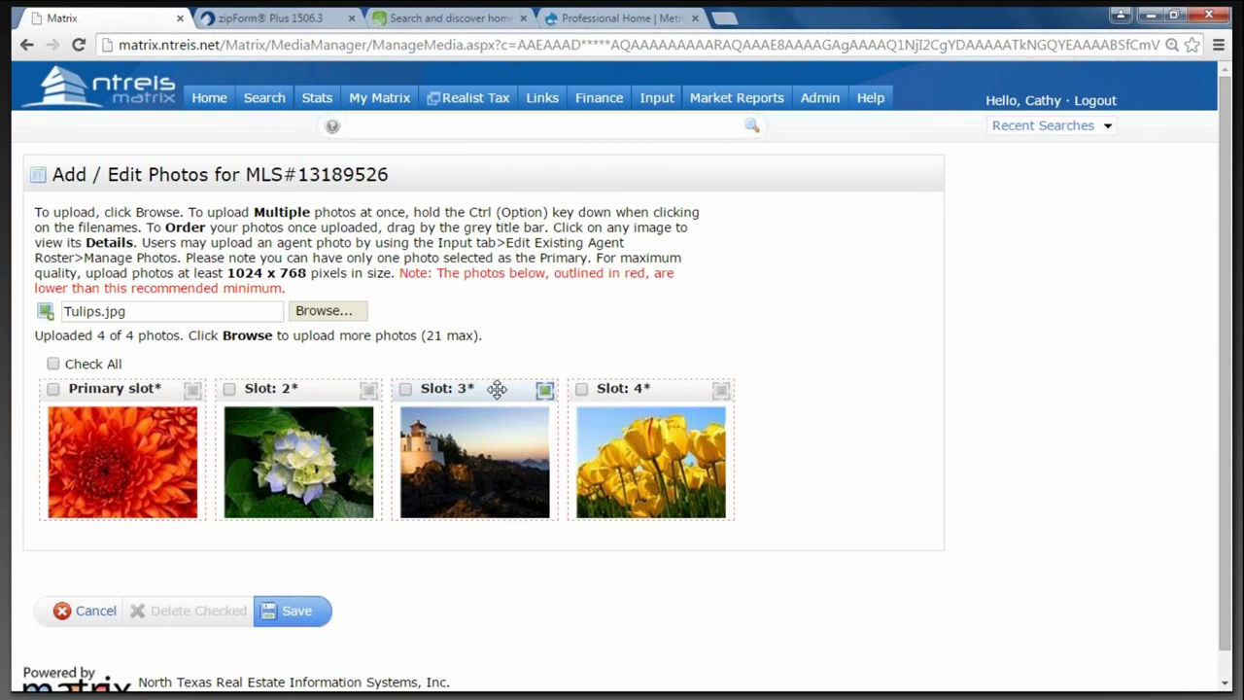
left_click_drag(497, 389, 143, 384)
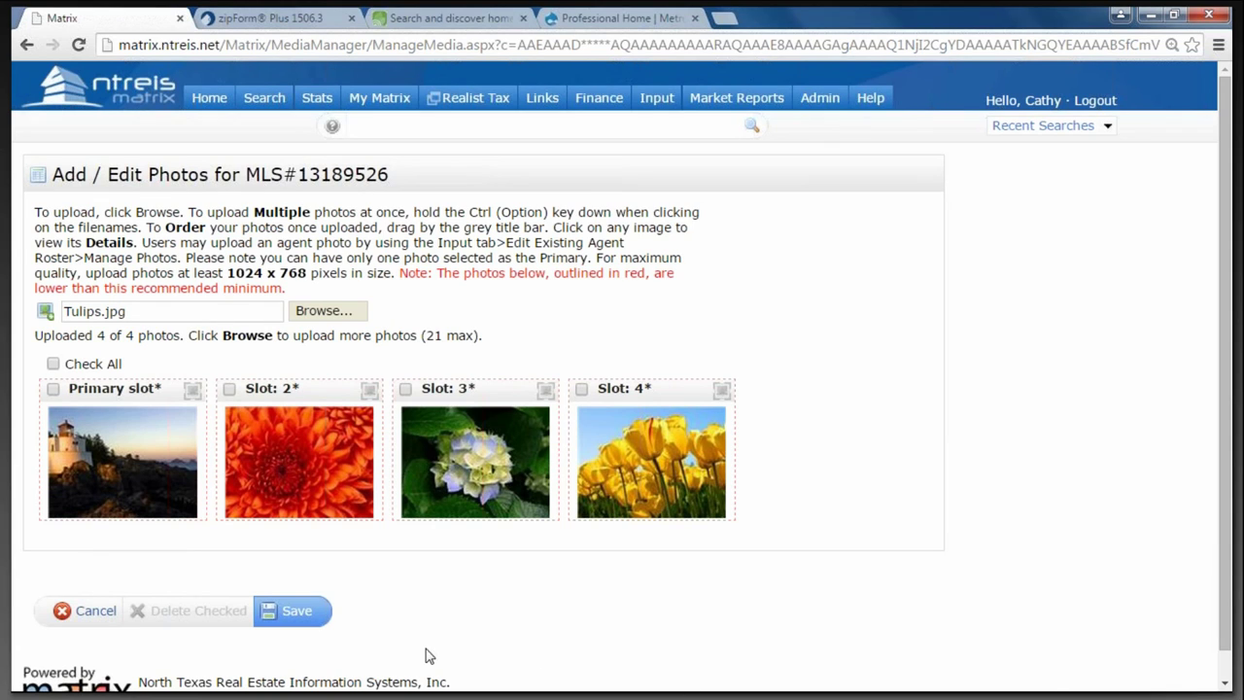
left_click(304, 621)
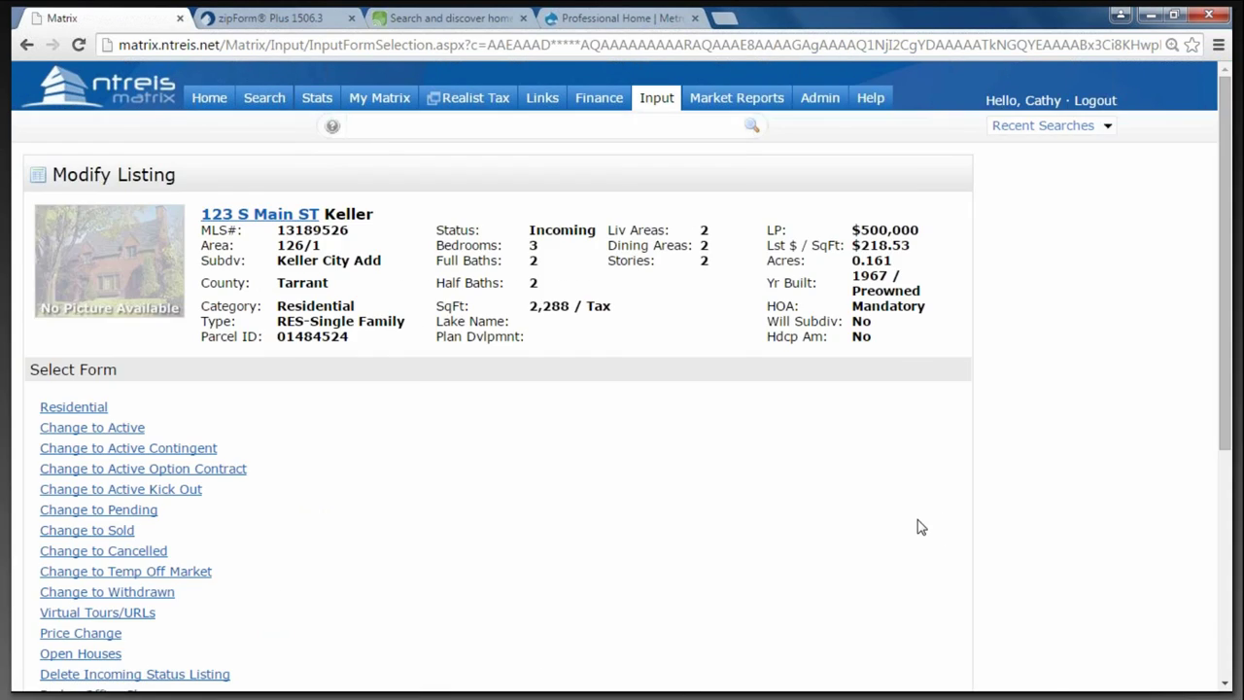
Step: Open the listing's supplements and set the description to 'Sellers Dsclosure'
scroll(914, 531, "down", 2)
scroll(914, 530, "down", 2)
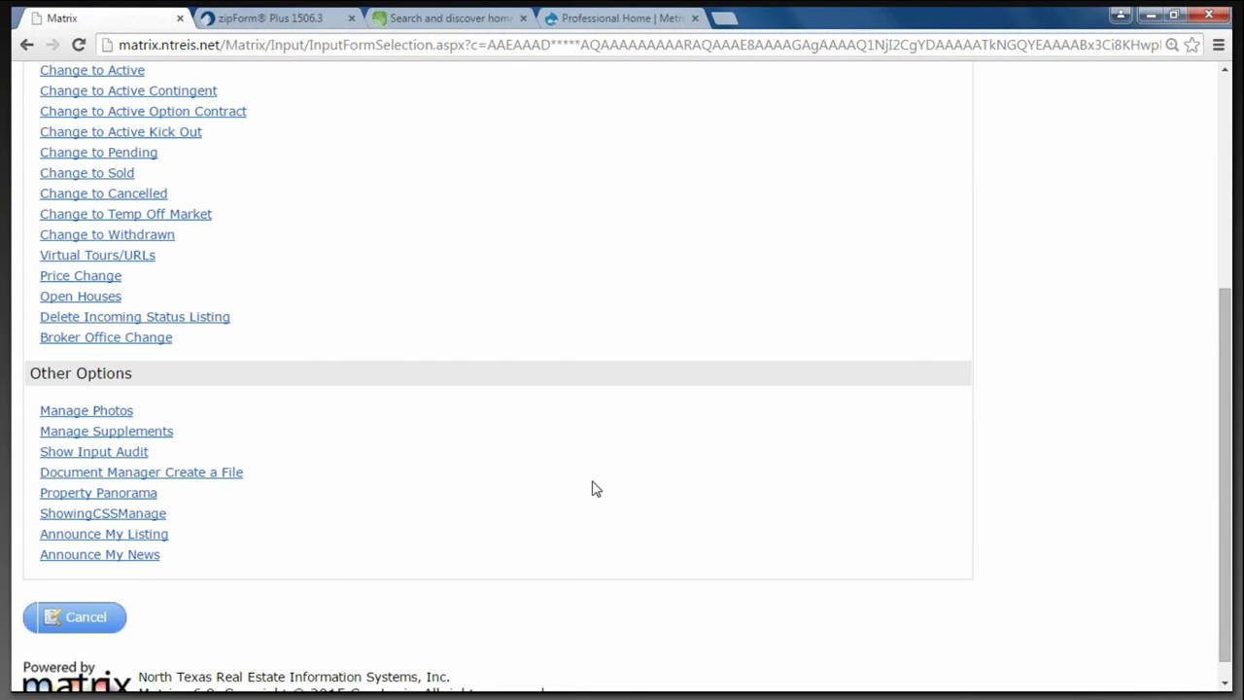
left_click(156, 432)
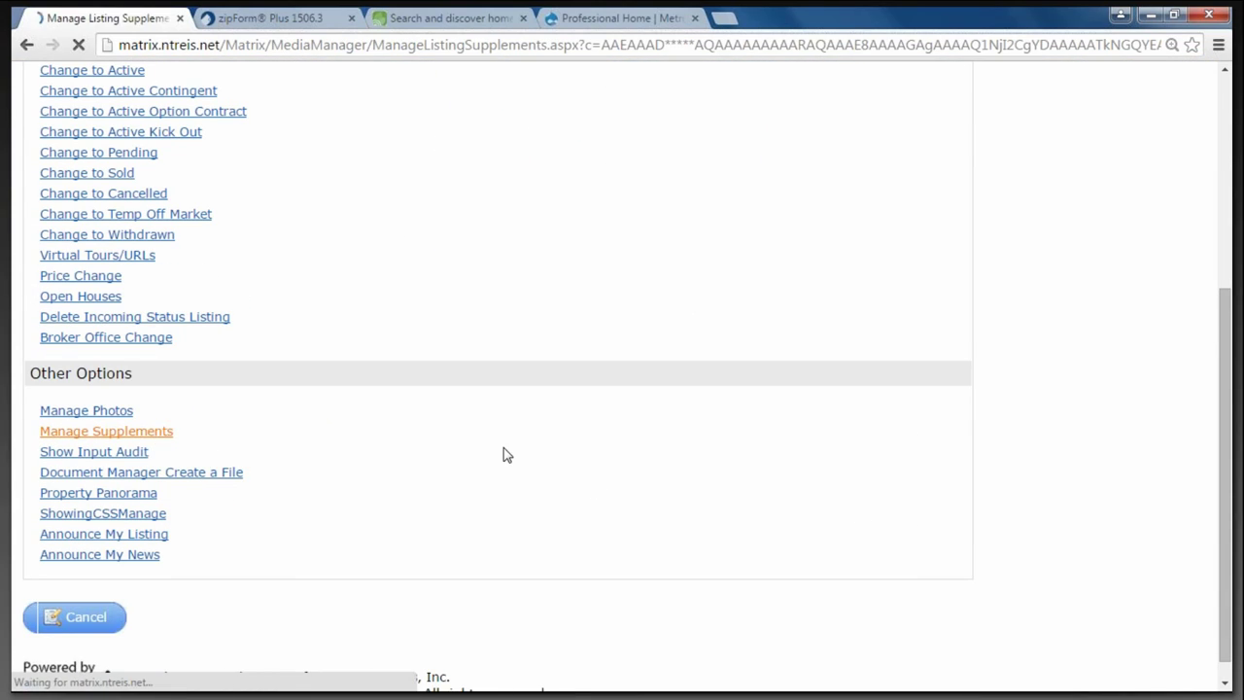
left_click(290, 267)
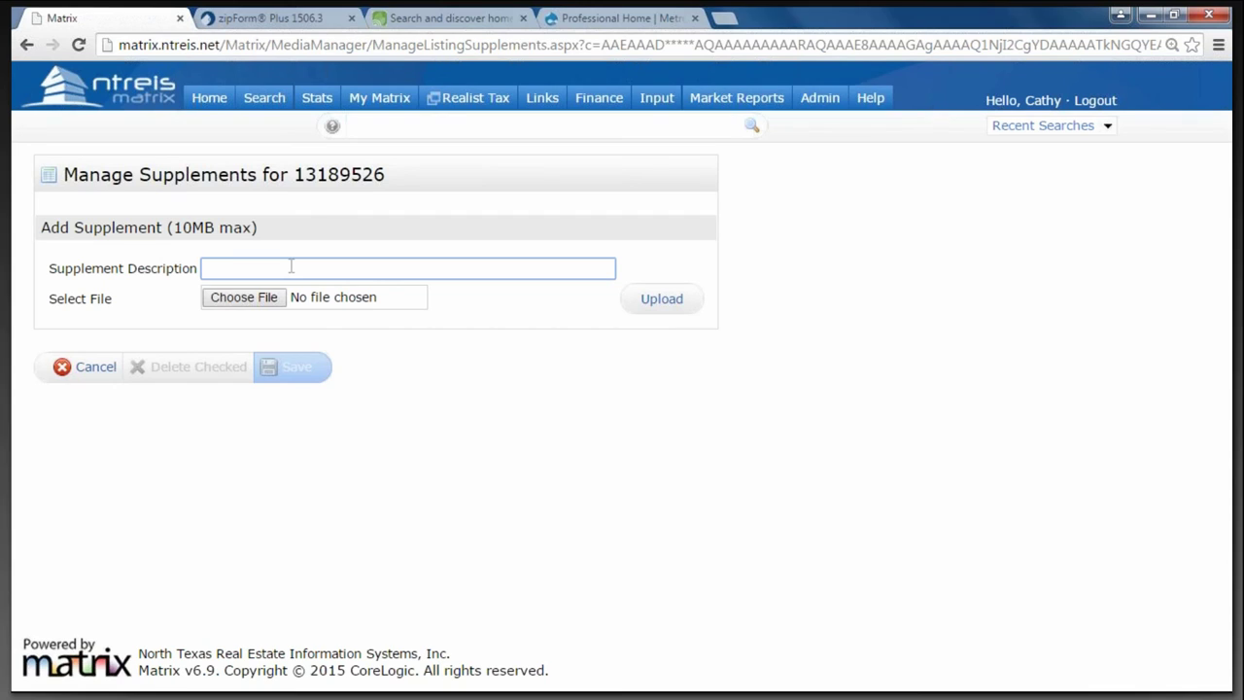
type("Seller")
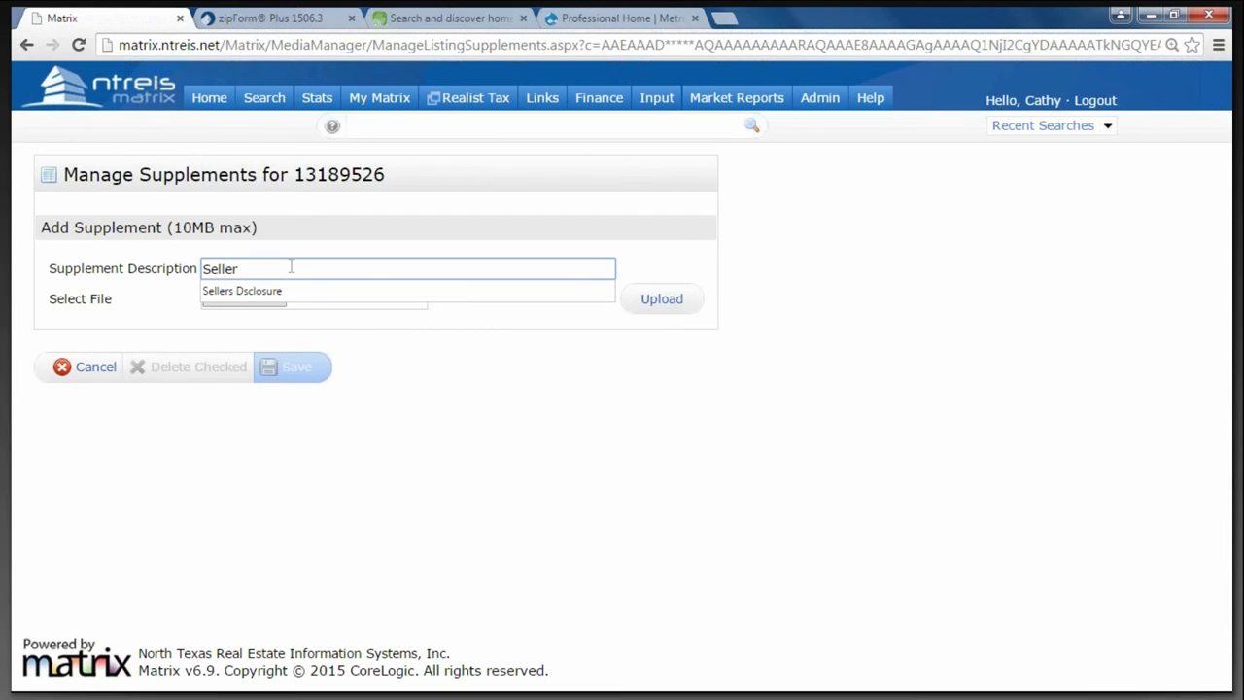
left_click(267, 295)
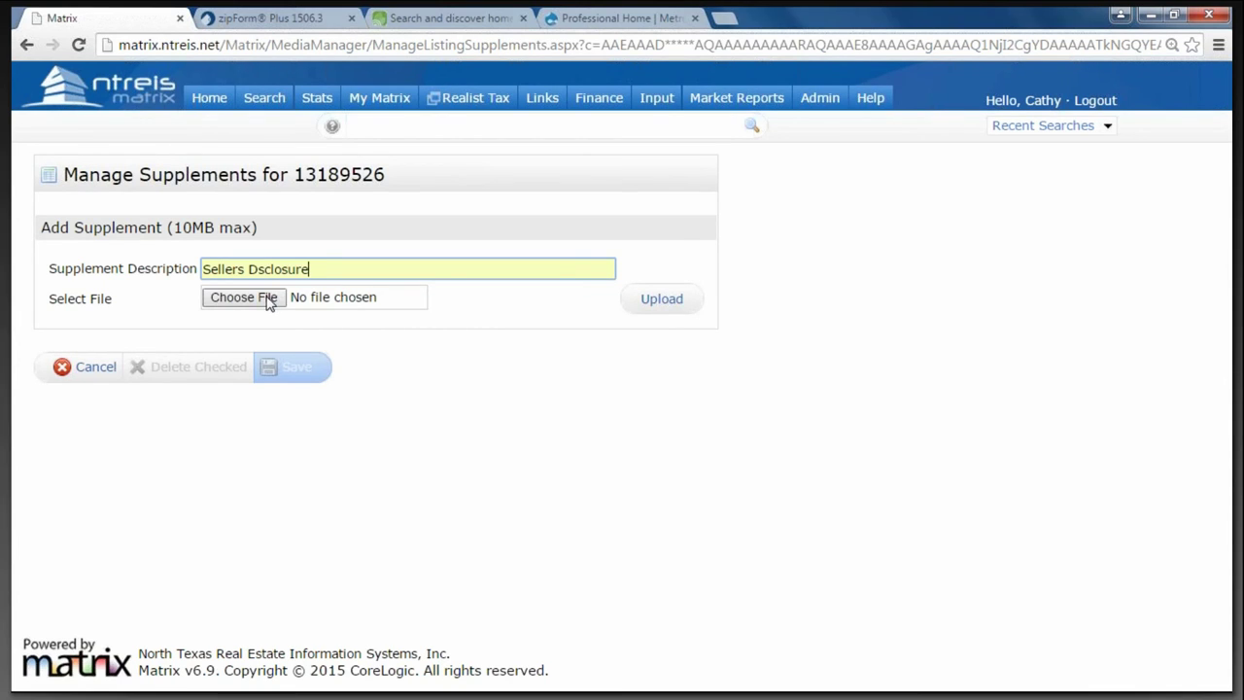
Step: Upload the Sellers Disclosure Notice PDF as the supplement and save
left_click(270, 300)
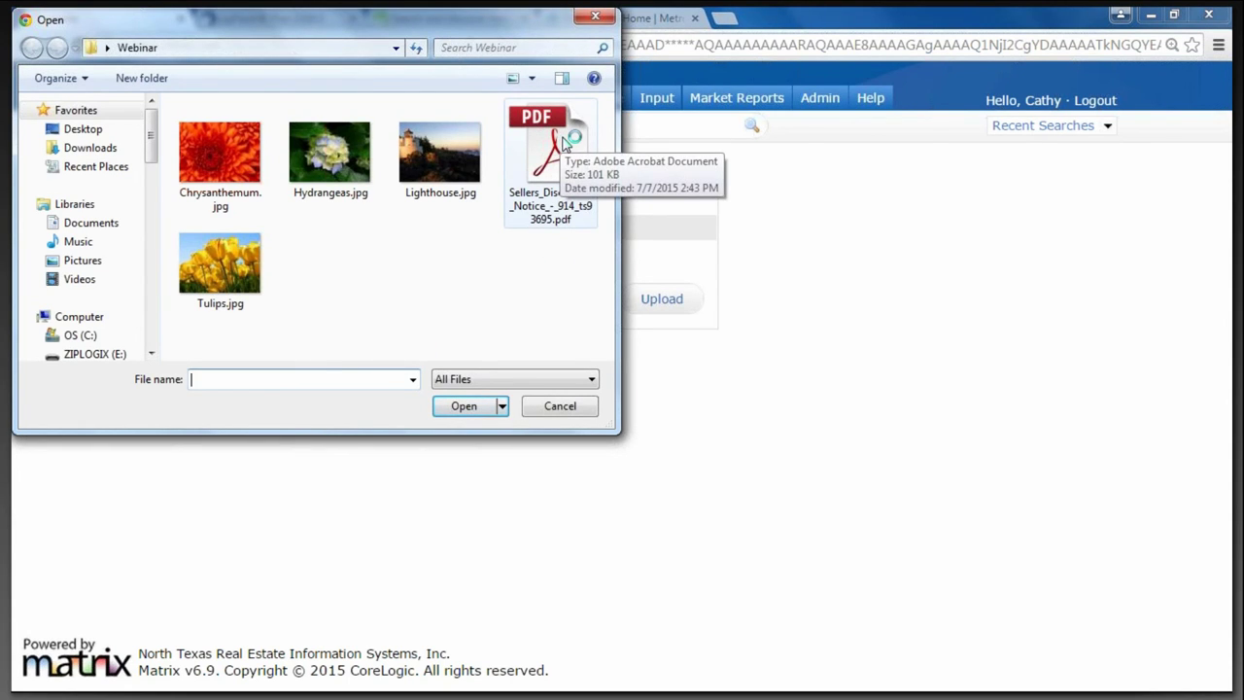
left_click(564, 144)
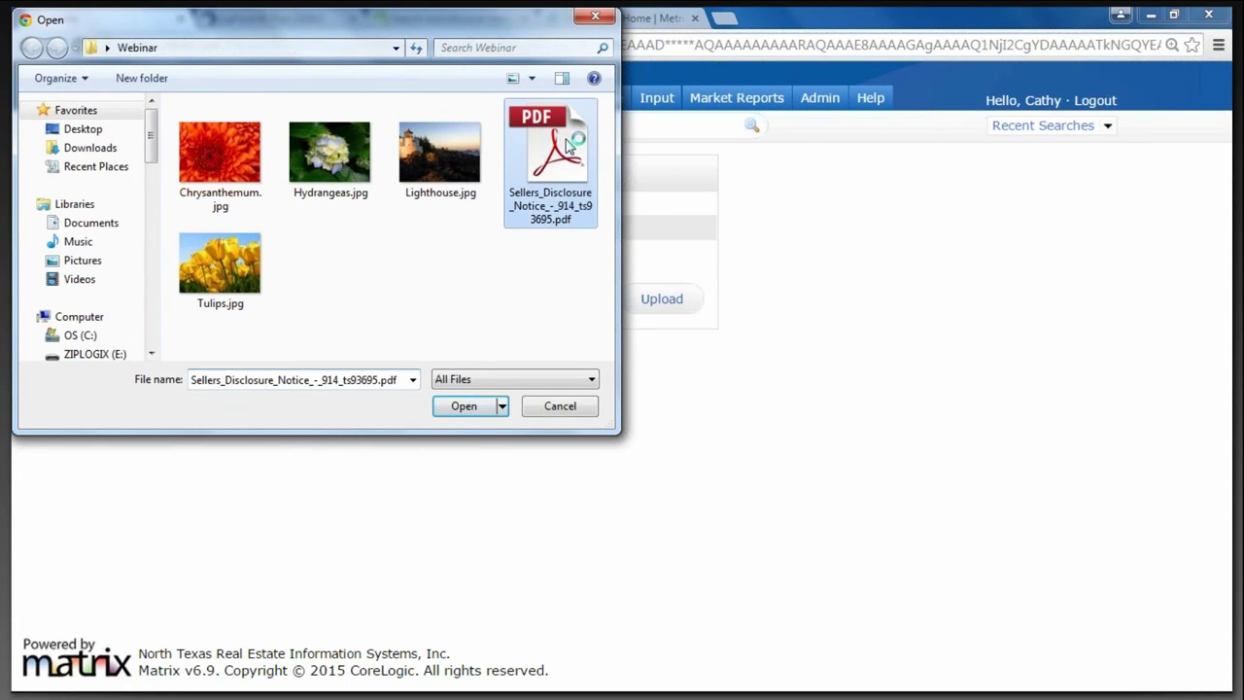
left_click(465, 412)
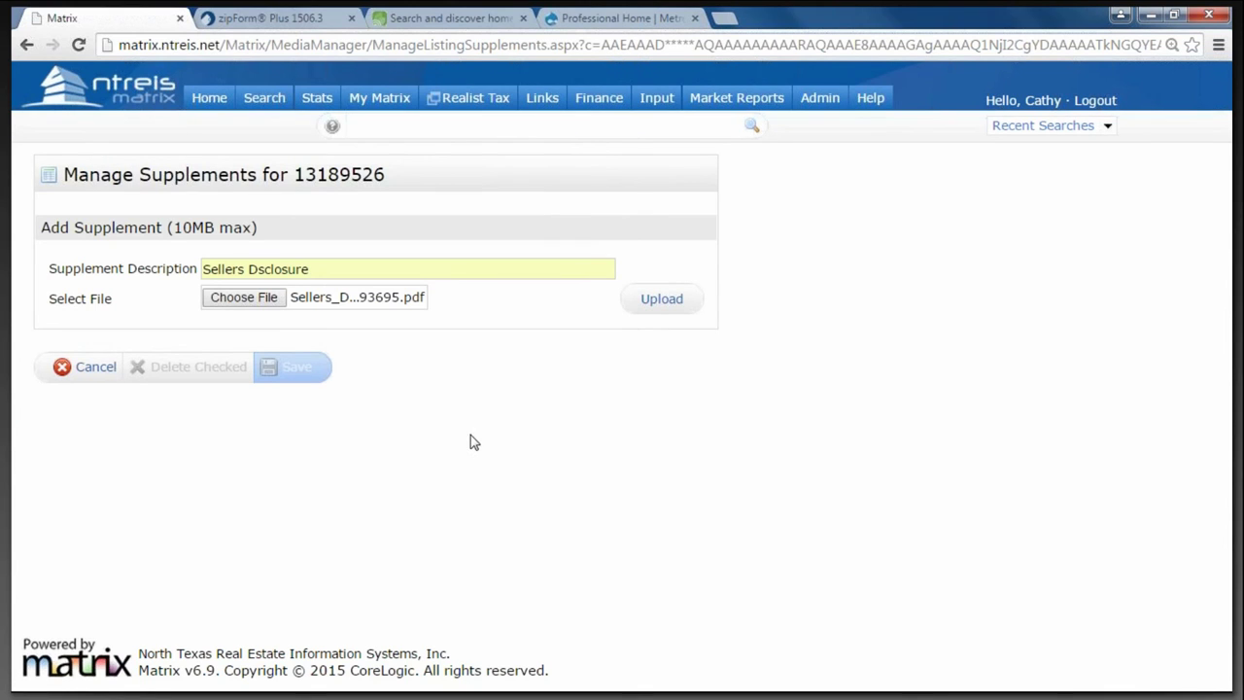
left_click(682, 302)
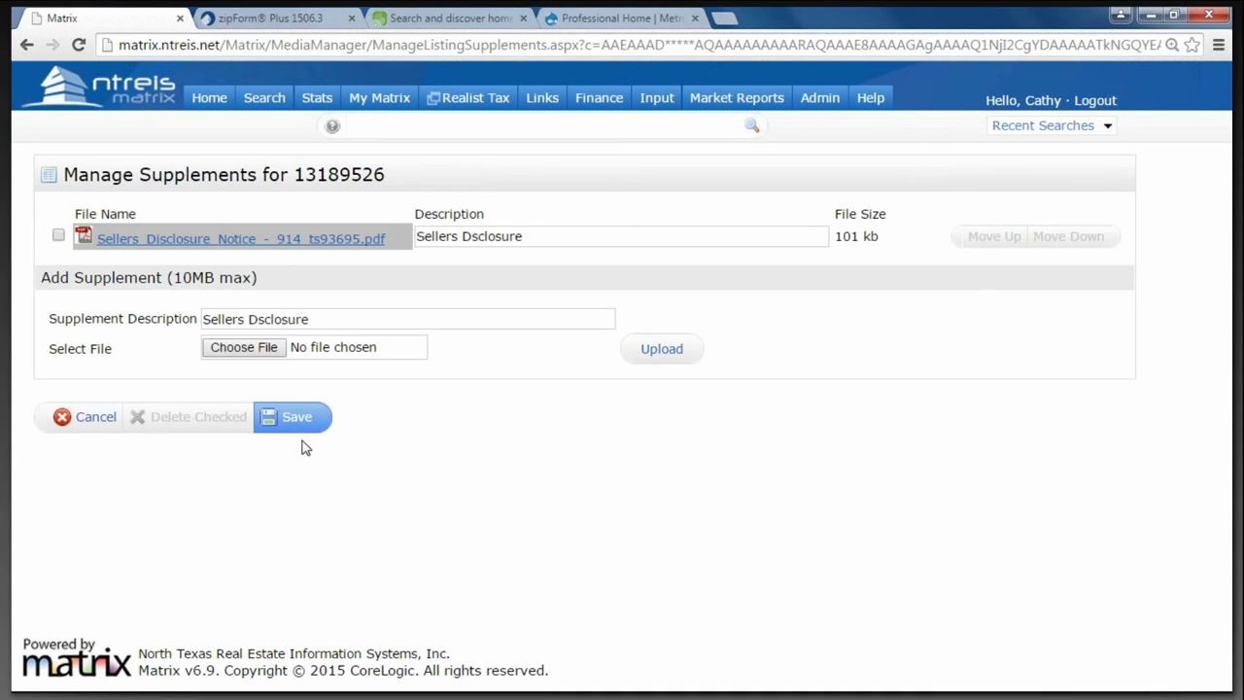
left_click(247, 356)
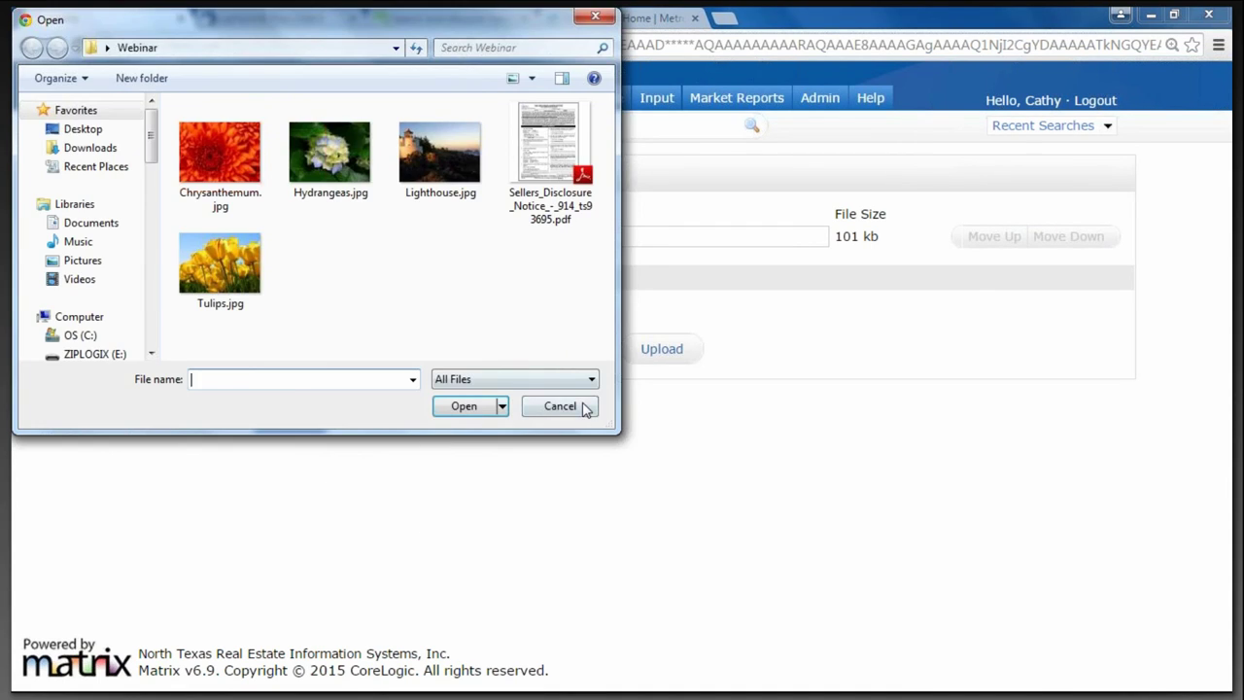
left_click(583, 406)
left_click(297, 418)
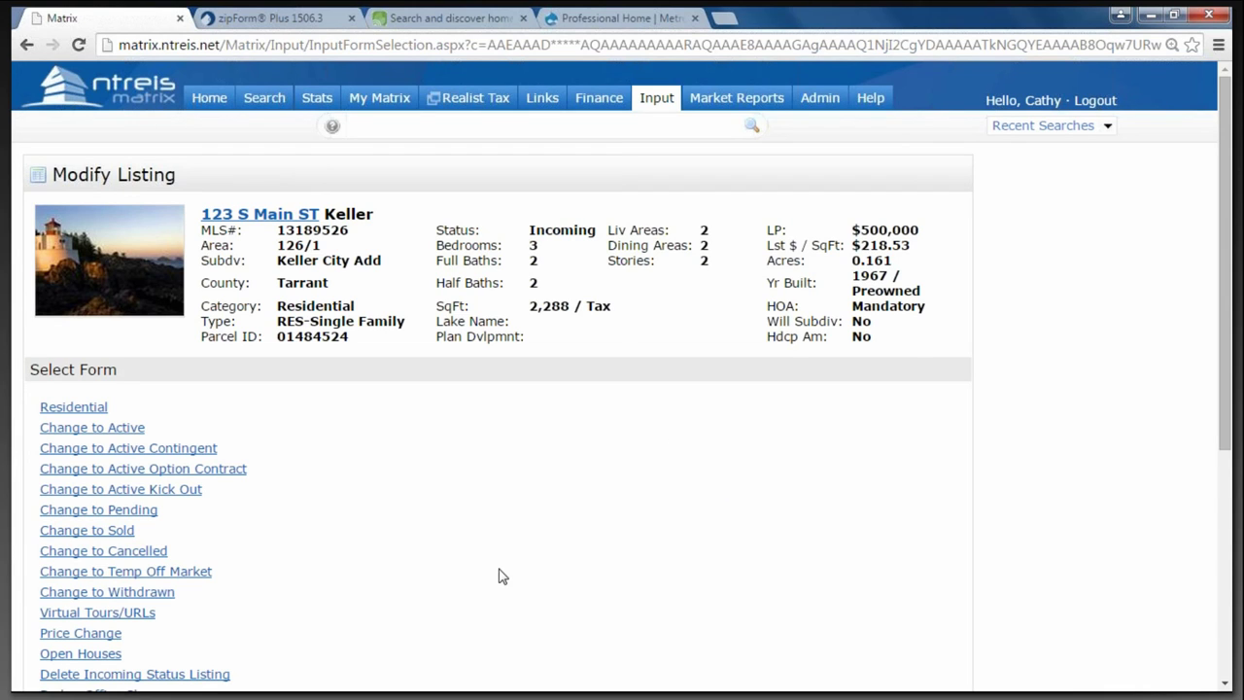
Step: In the Residential form's Showing Info, keep CSS as the call-for-appointment contact
left_click(90, 412)
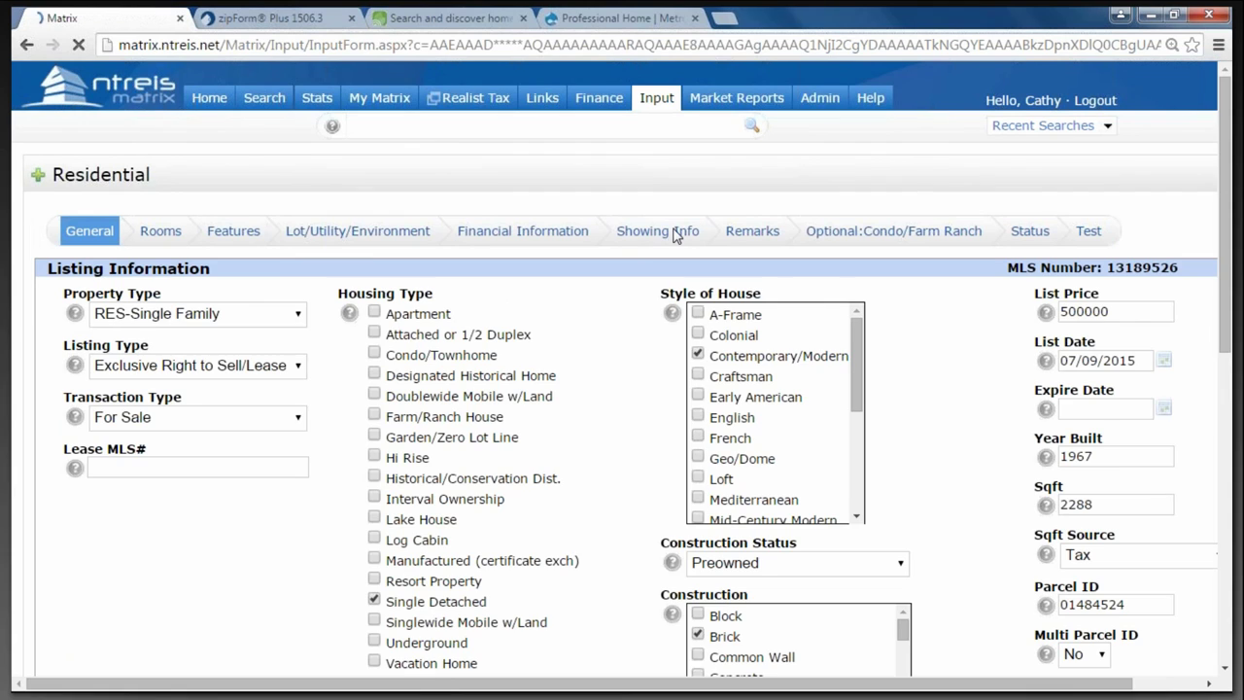
left_click(669, 235)
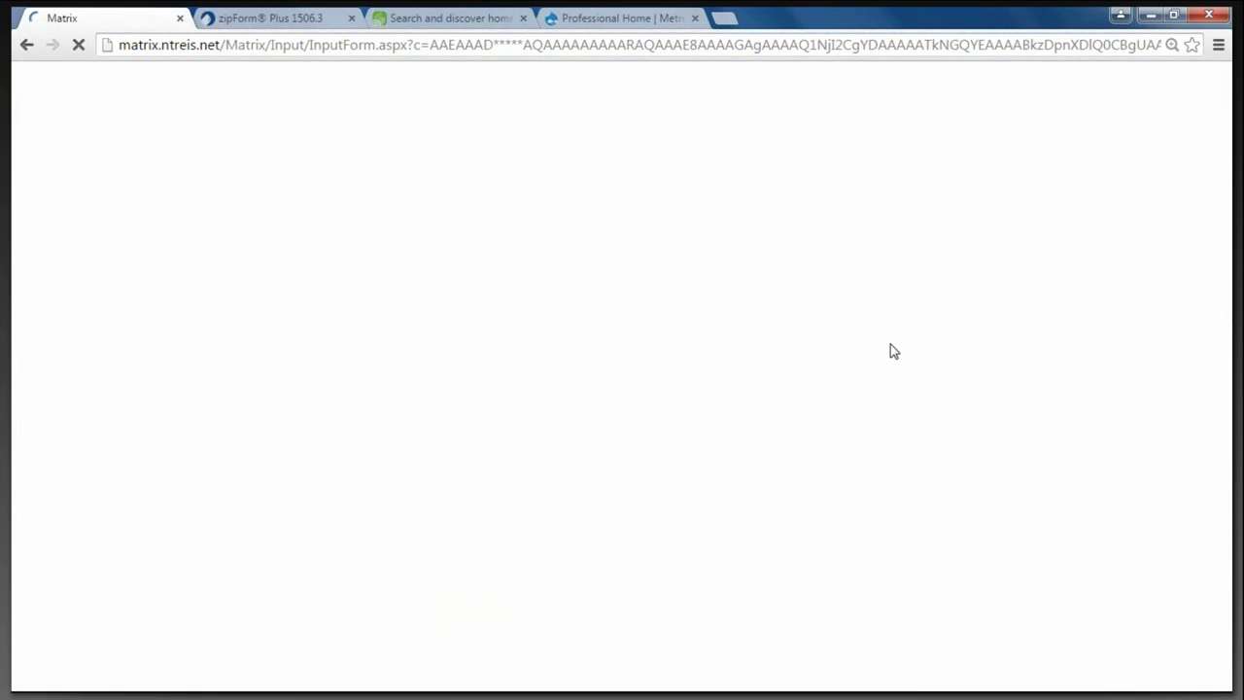
scroll(1156, 510, "down", 3)
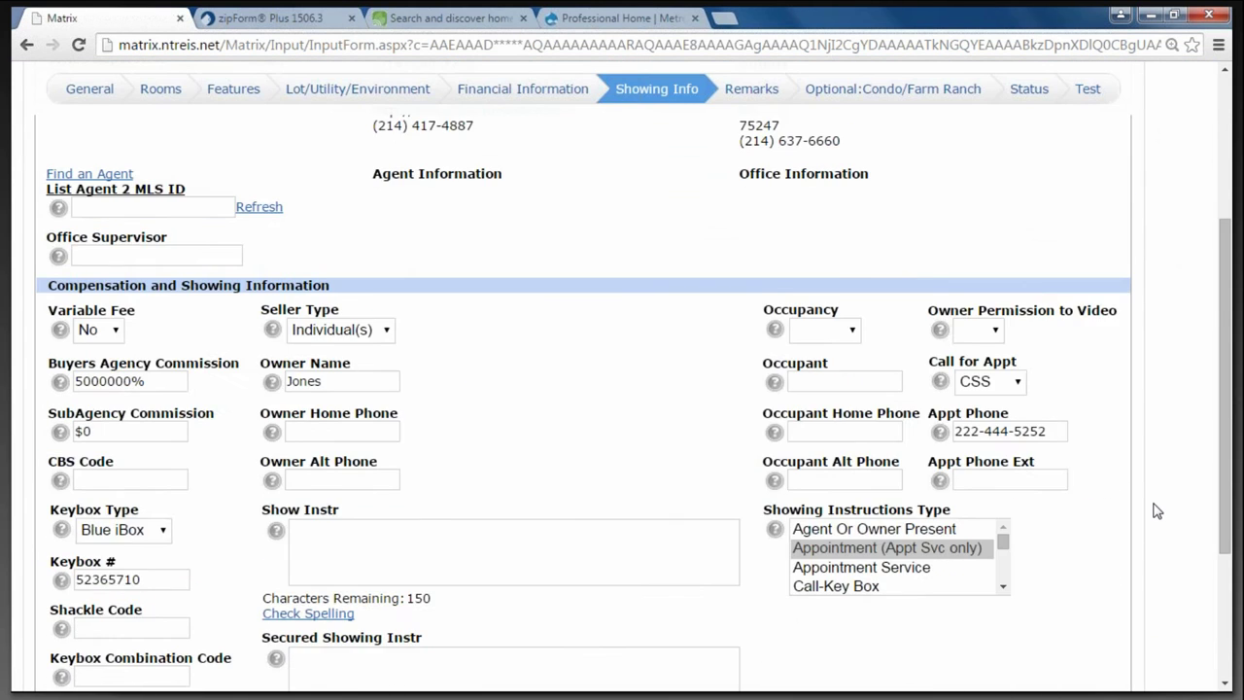
scroll(1156, 510, "down", 2)
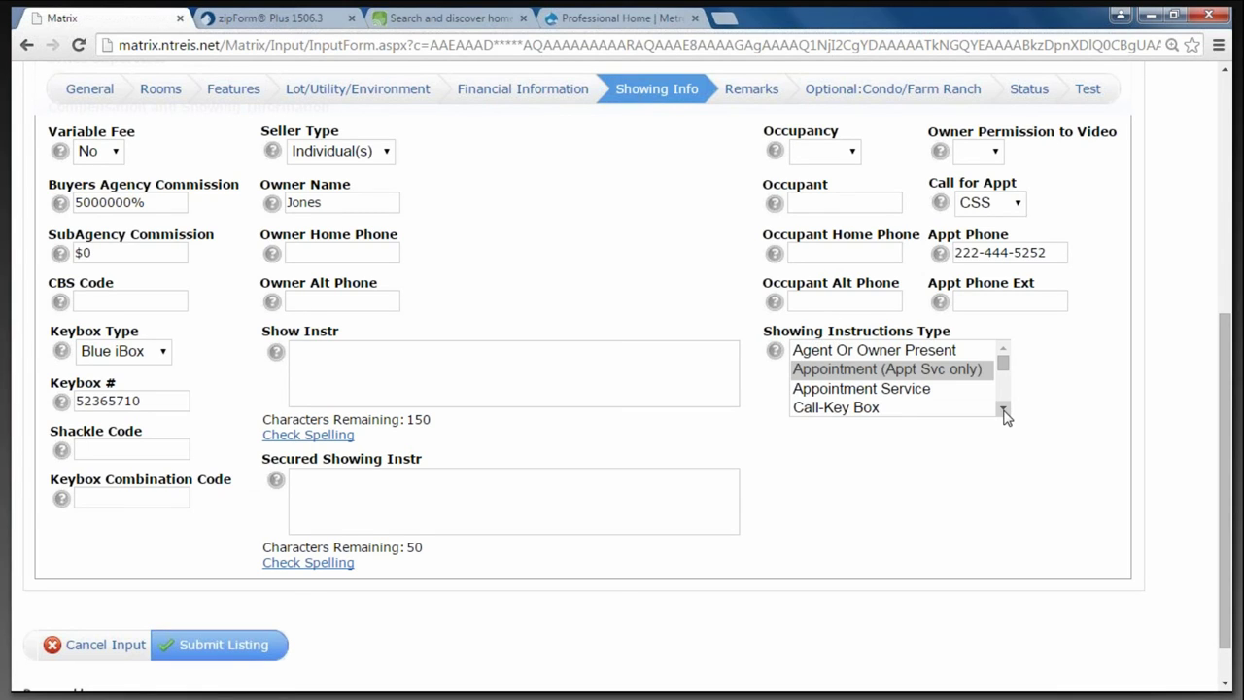
scroll(1006, 416, "down", 5)
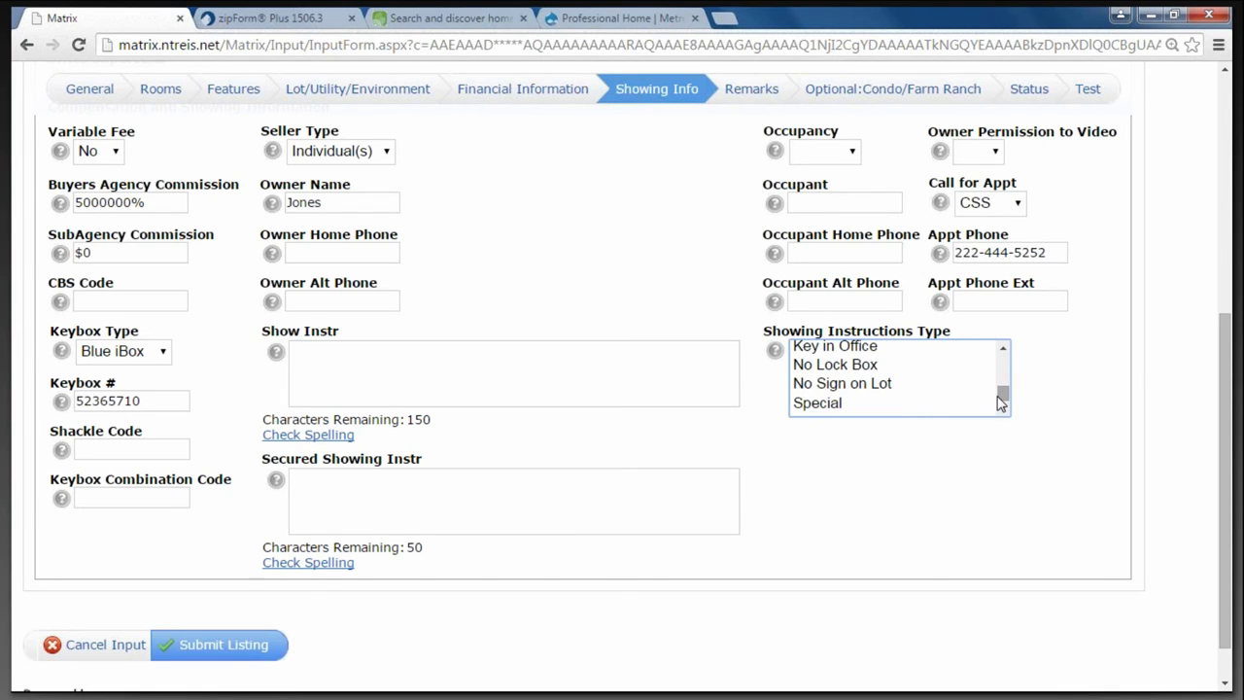
scroll(1001, 404, "up", 5)
left_click(883, 356)
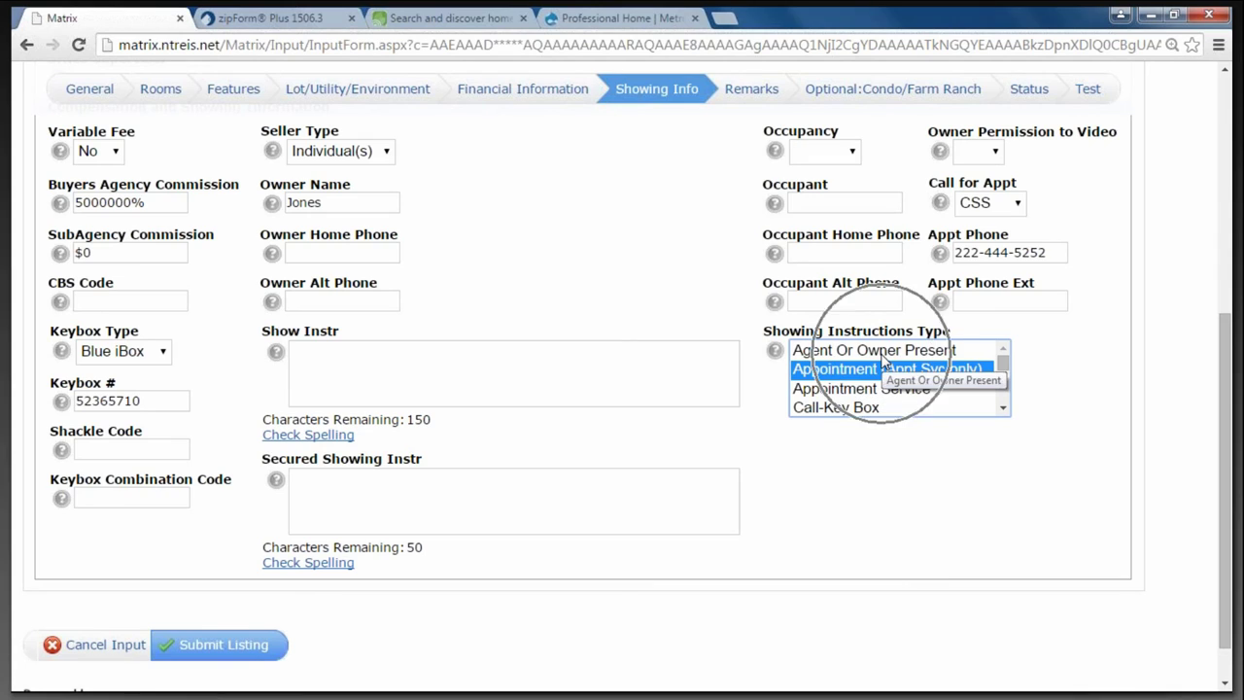
left_click(1021, 204)
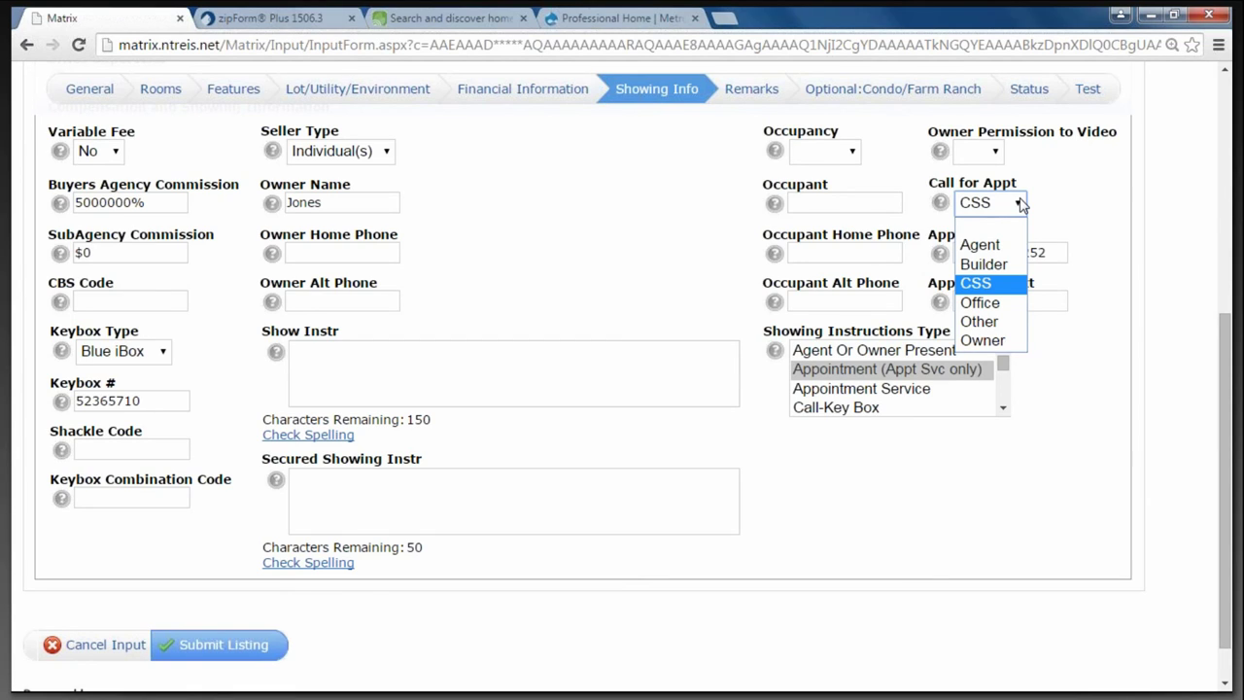
left_click(980, 283)
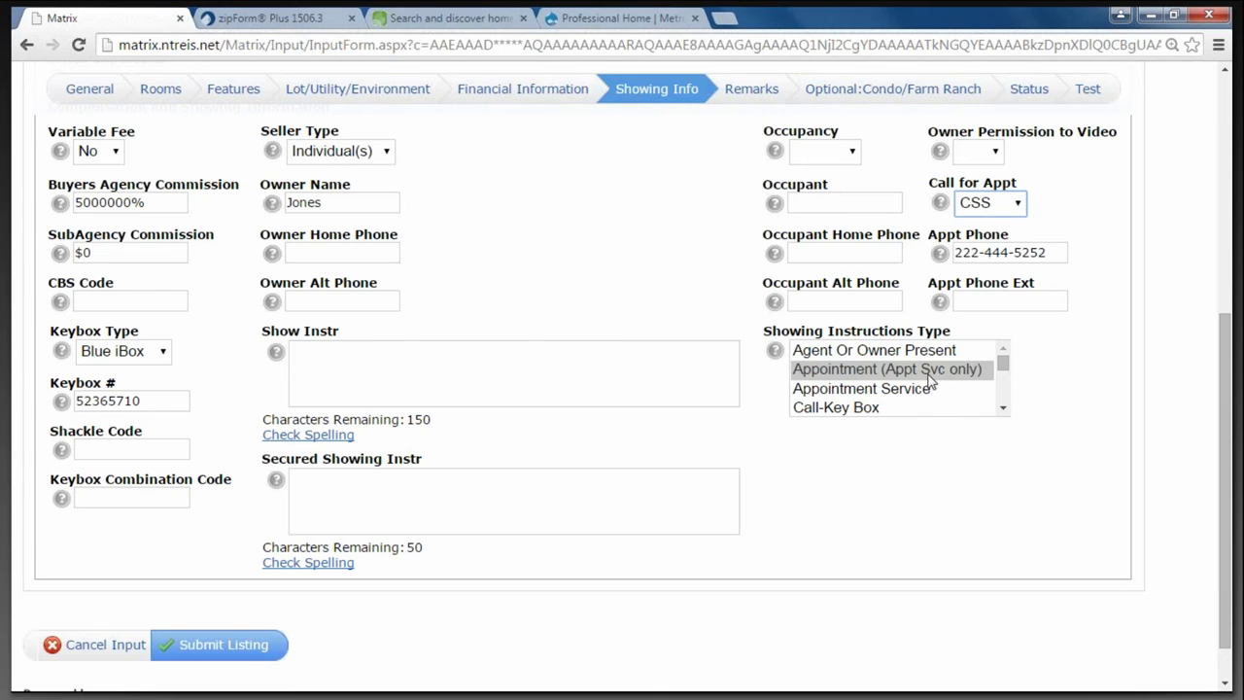
Step: Set the Showing Instructions Type to Centralized Showing Service
left_click(862, 377)
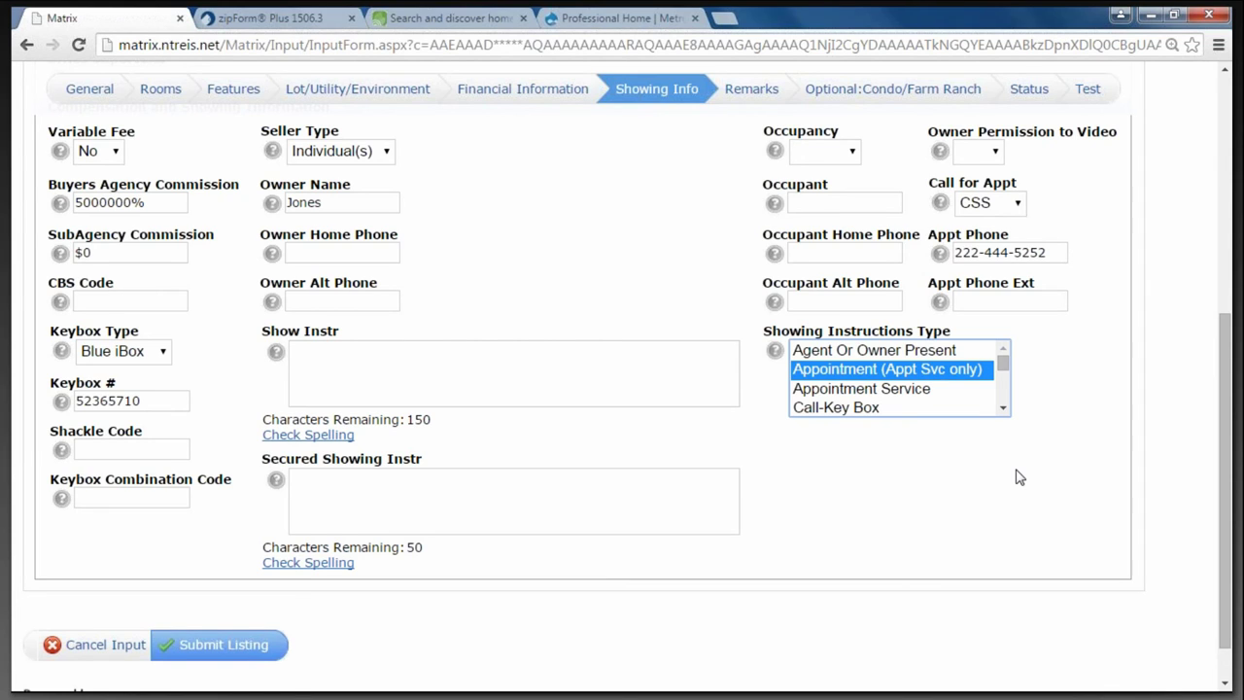
left_click(1003, 408)
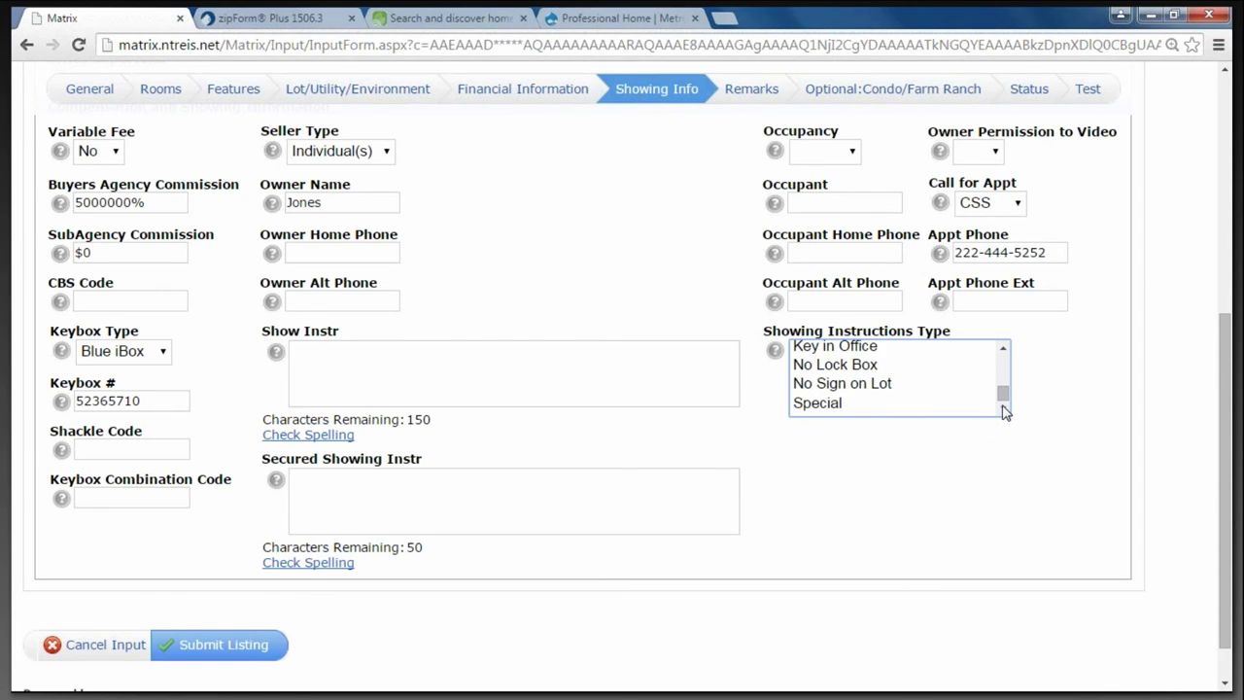
left_click(1003, 352)
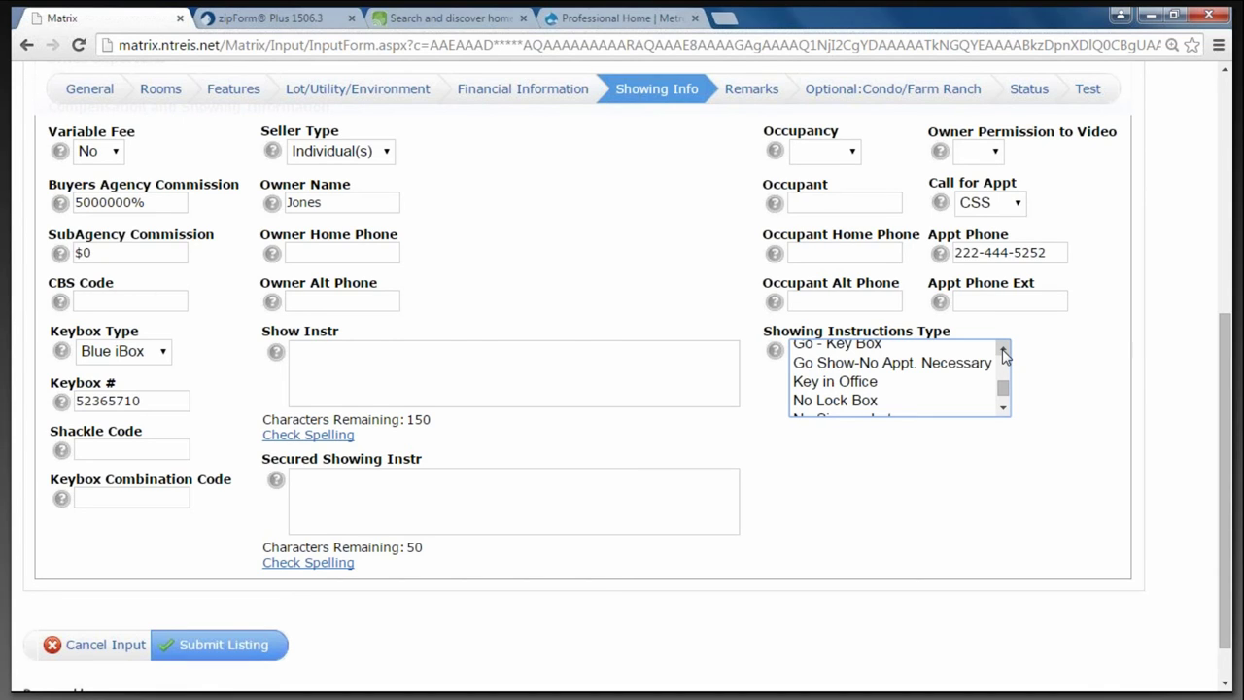
left_click(1003, 352)
left_click(1003, 352)
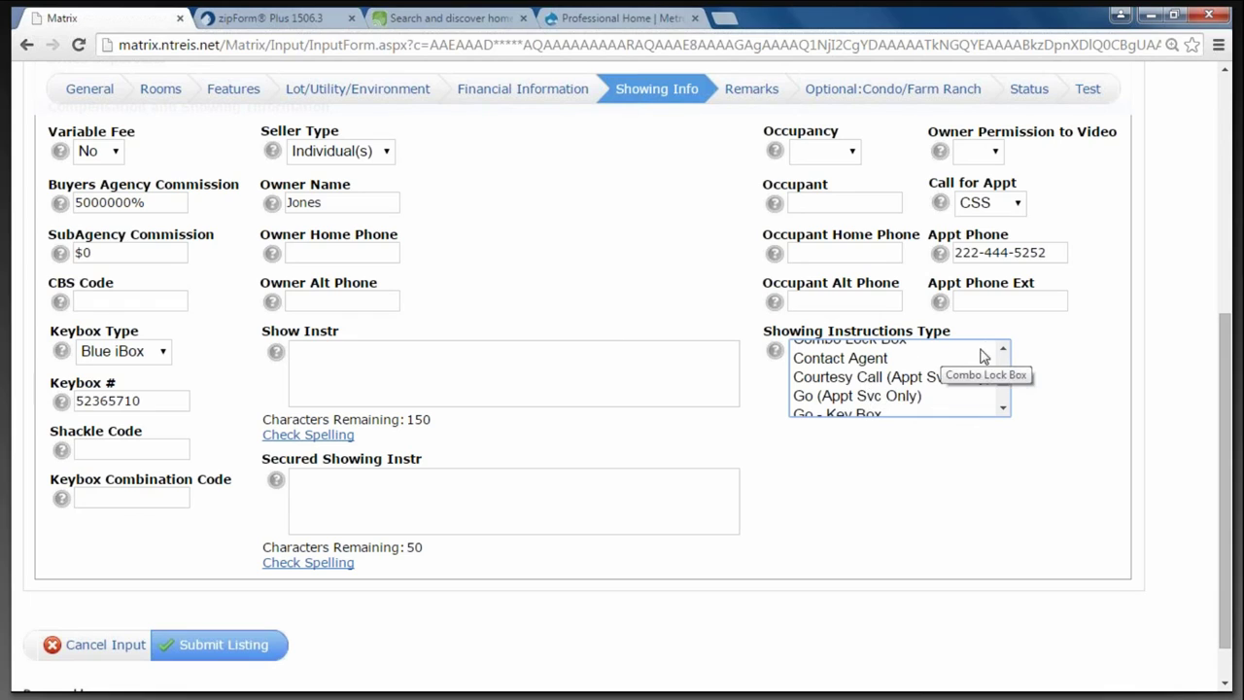
left_click(1004, 352)
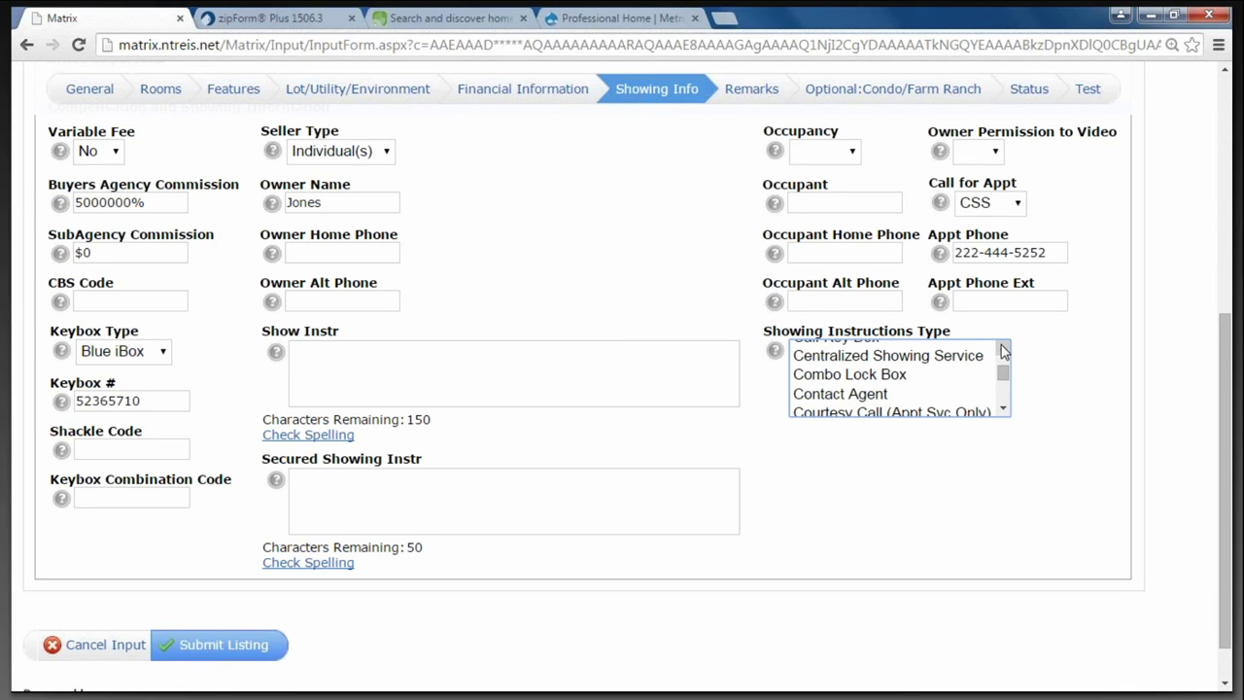
left_click(930, 355)
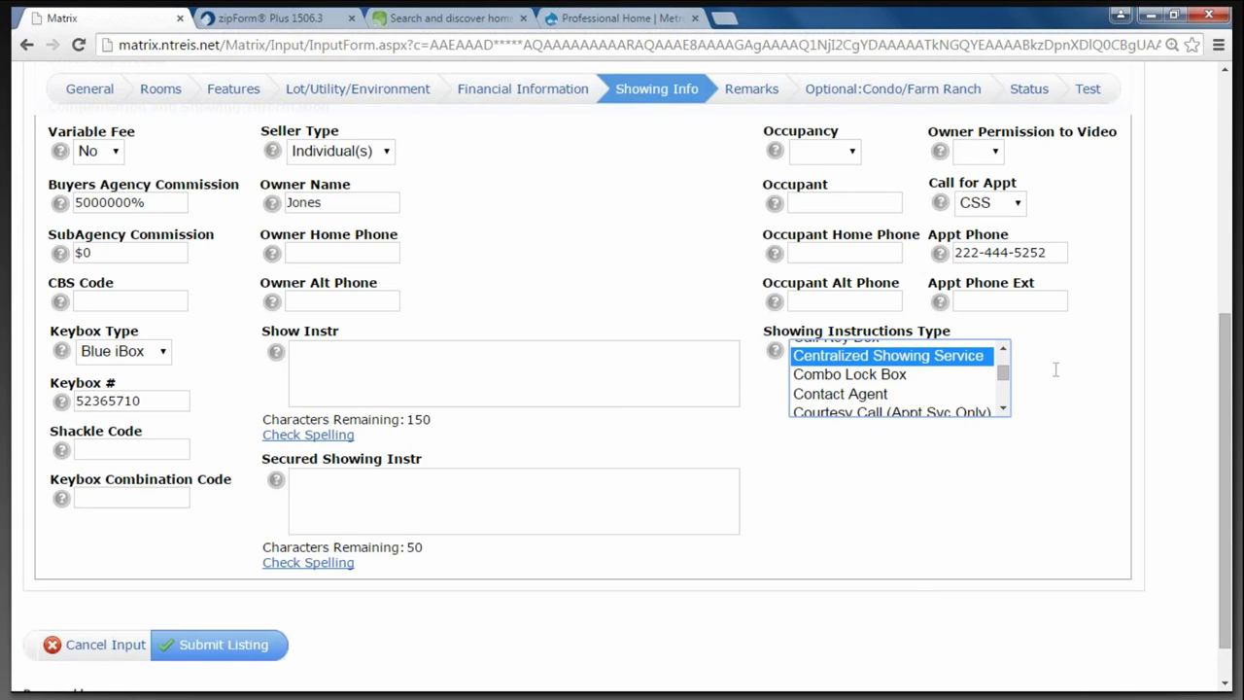
left_click(1020, 206)
left_click(905, 358)
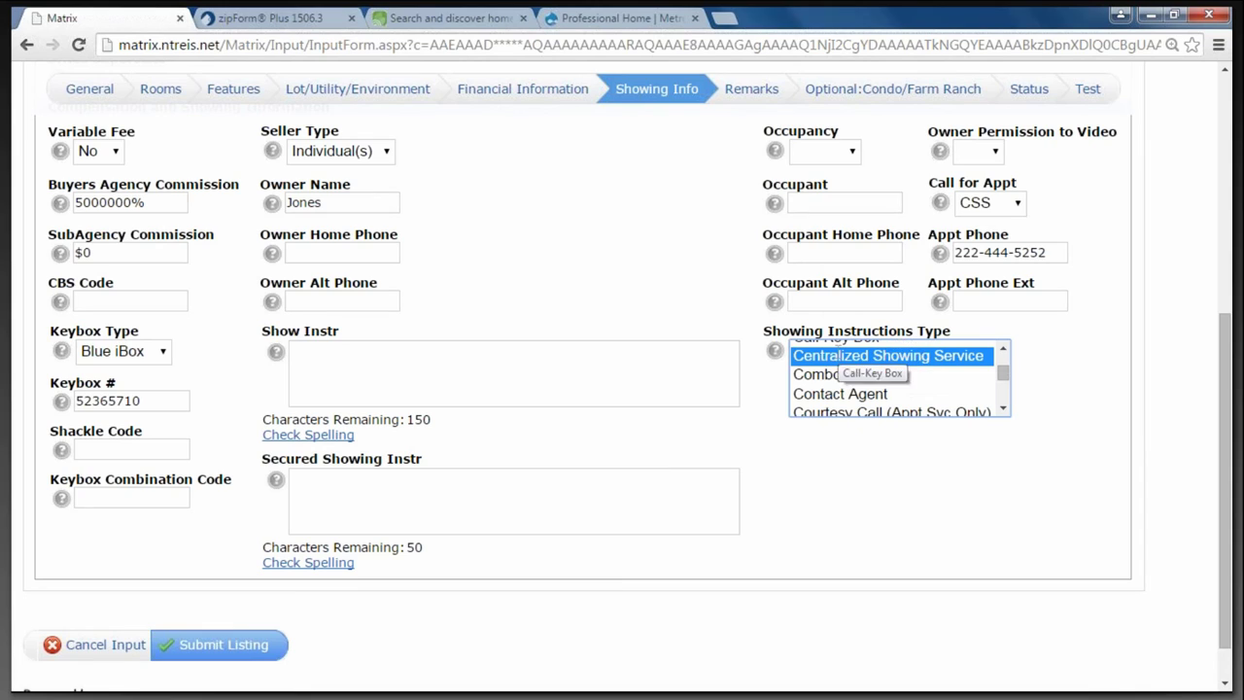
left_click(787, 331)
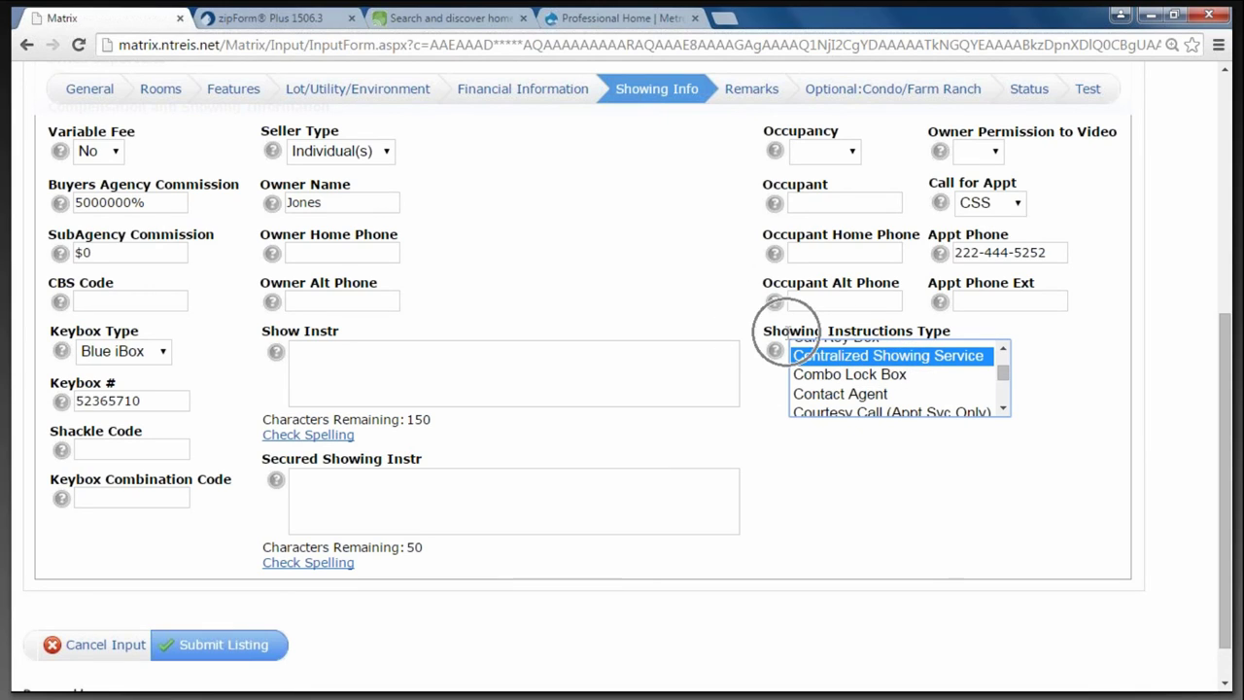
left_click(1018, 200)
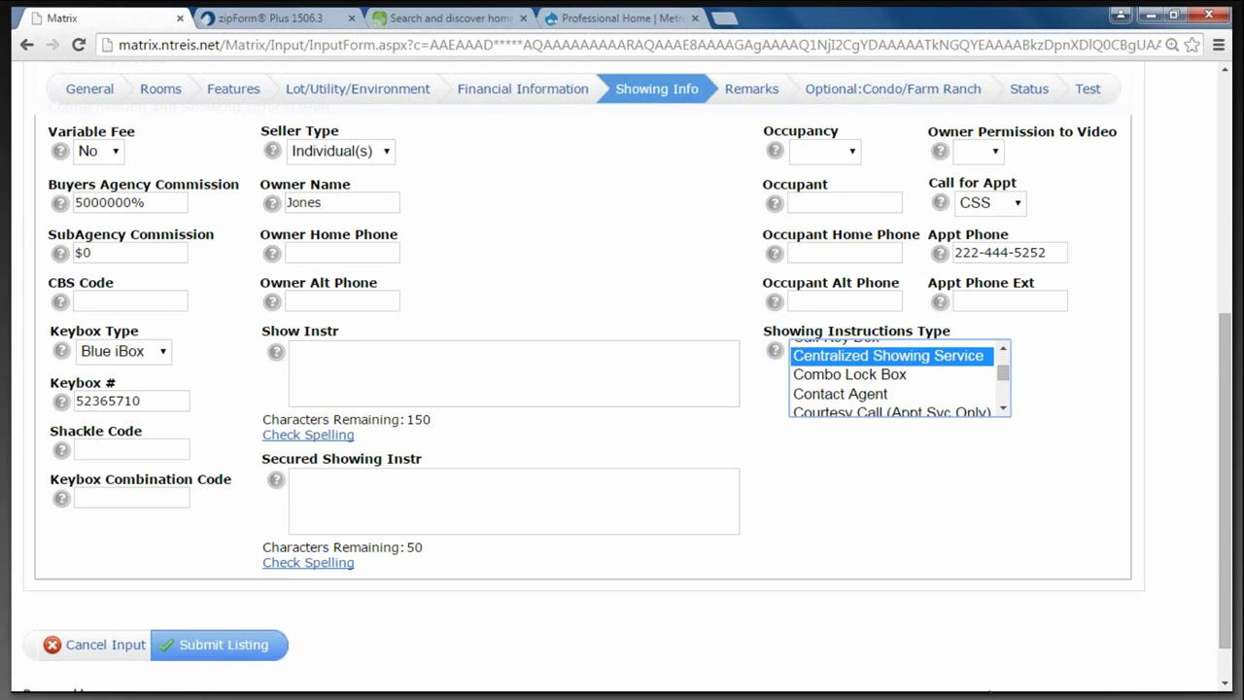
Step: Cancel the listing input and open Manage Photos for 123 S Main St Keller's four photos
left_click(121, 644)
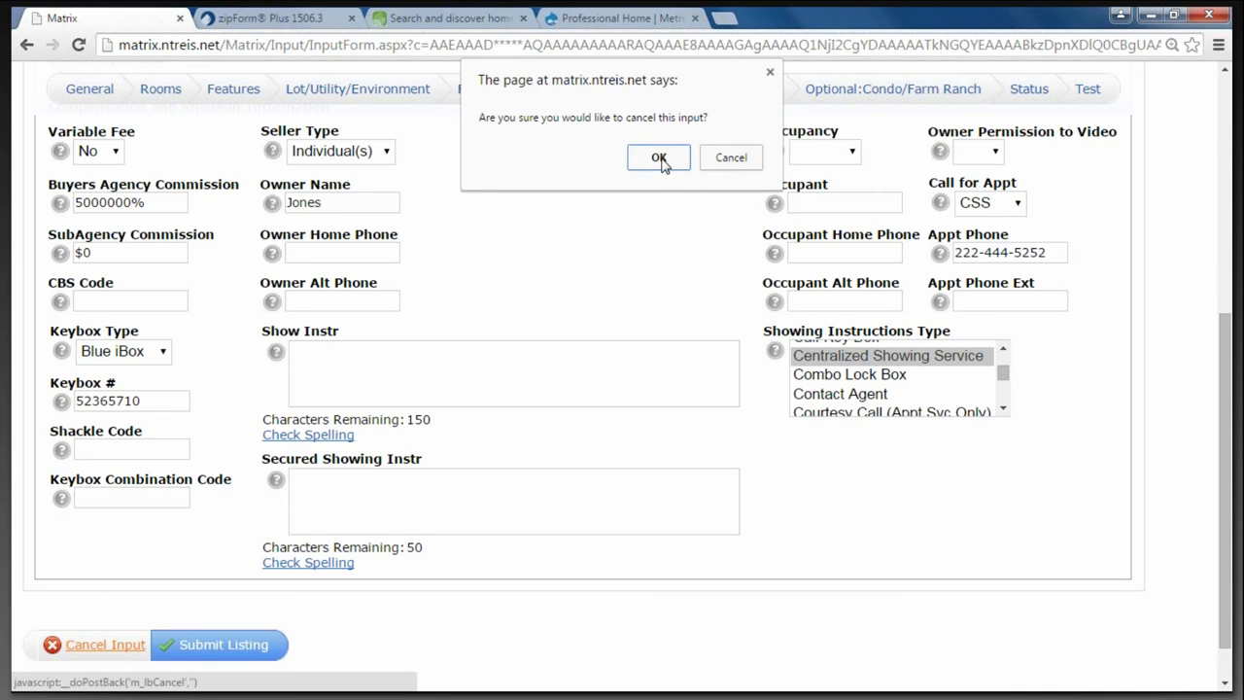
left_click(662, 160)
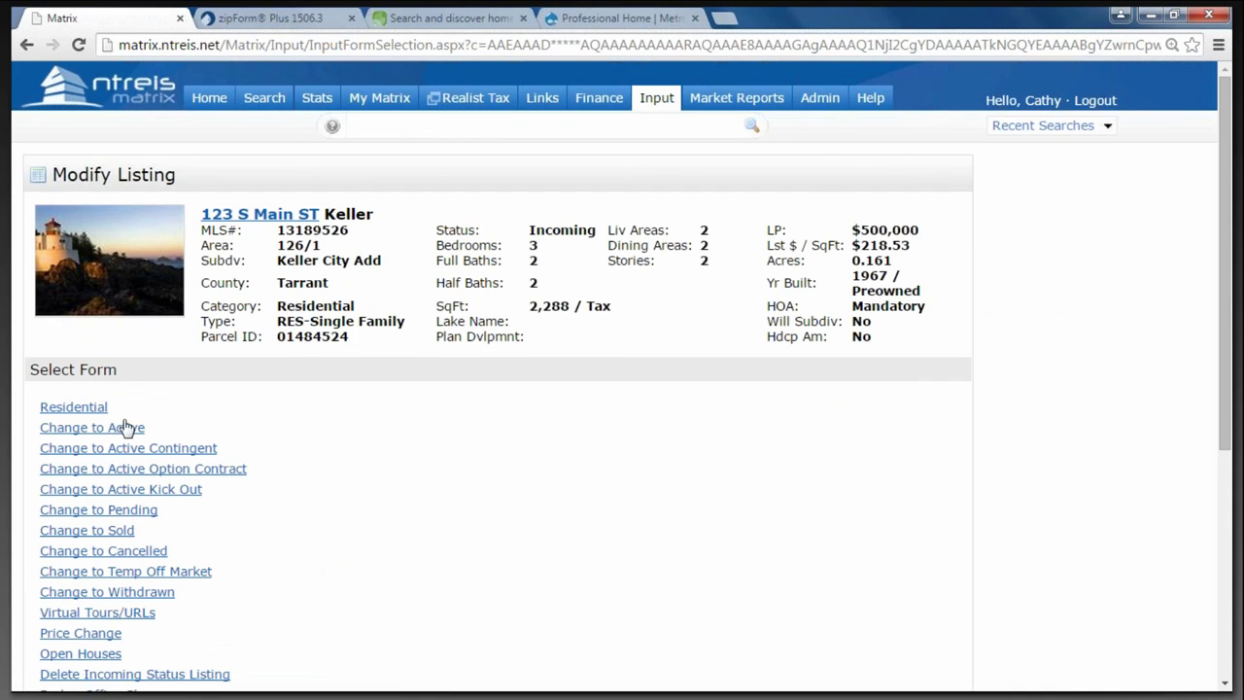
scroll(294, 467, "down", 3)
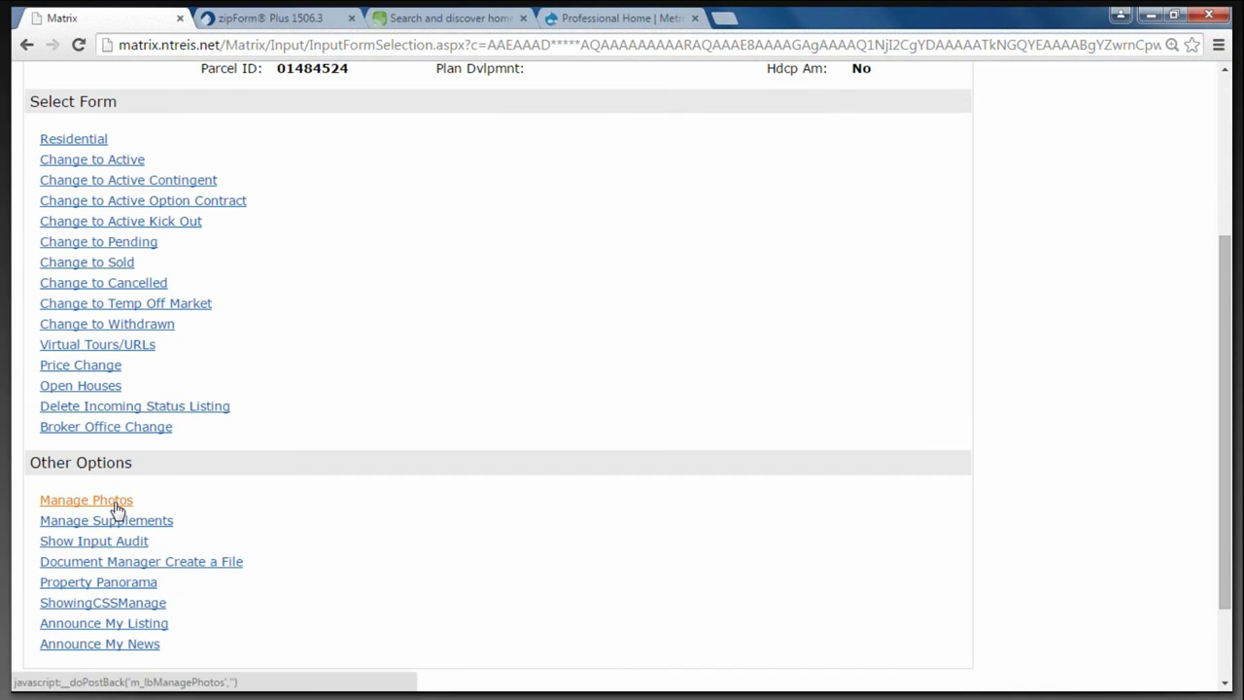
left_click(115, 506)
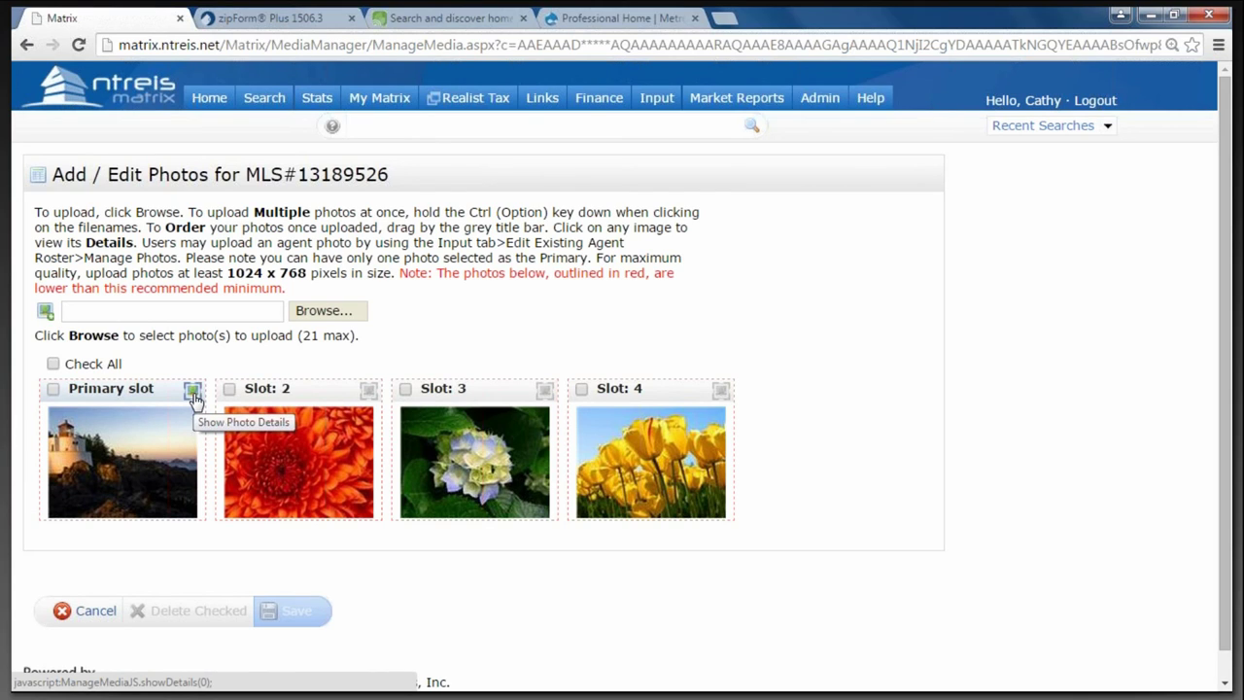
Step: Caption the primary lighthouse photo 'Great View of the Ocean!!!' and save its details
left_click(193, 394)
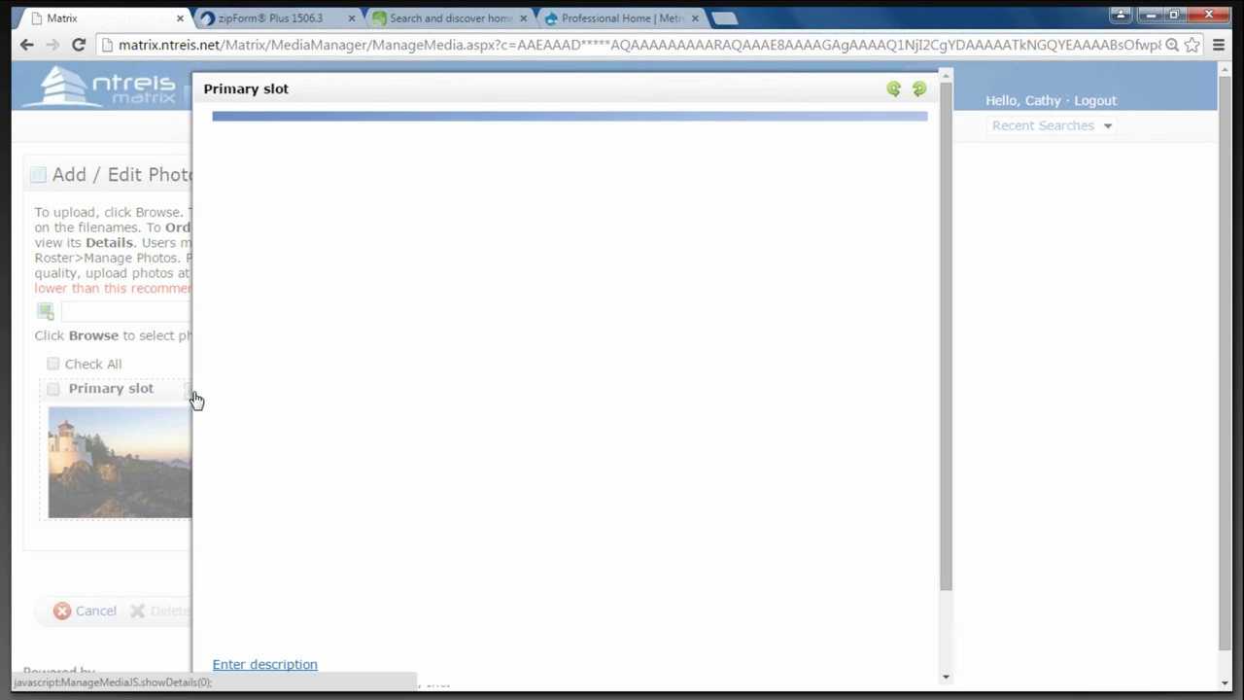
scroll(654, 465, "down", 3)
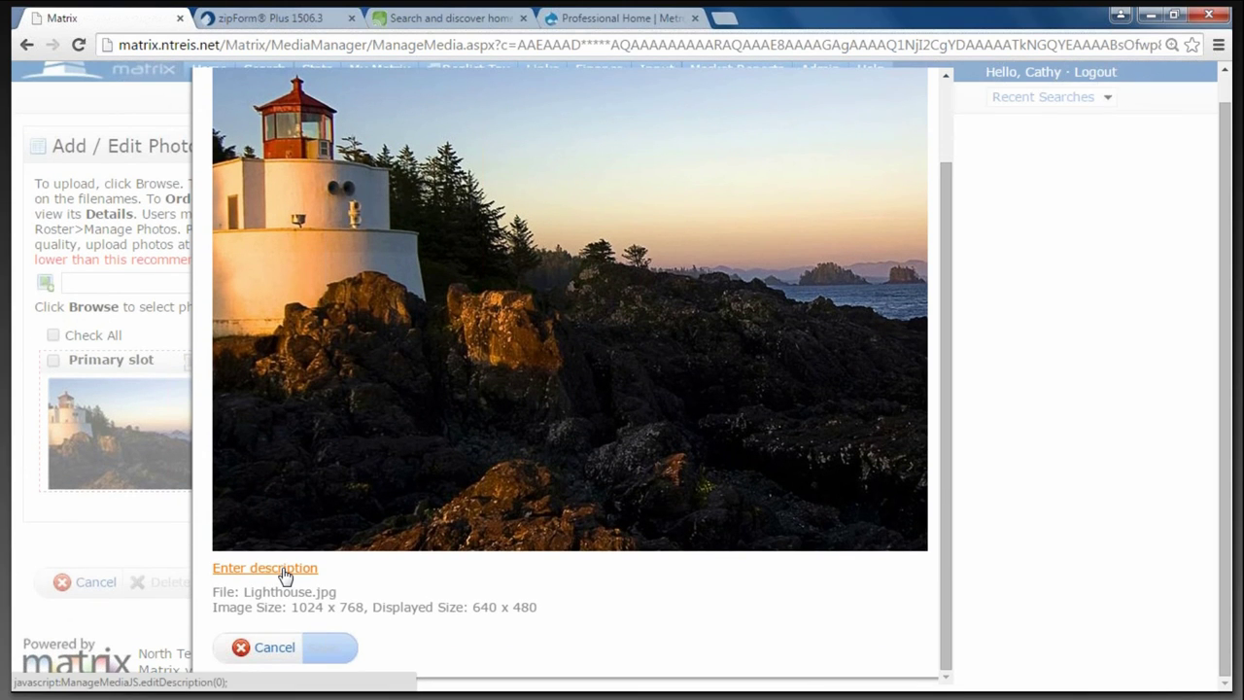
left_click(285, 572)
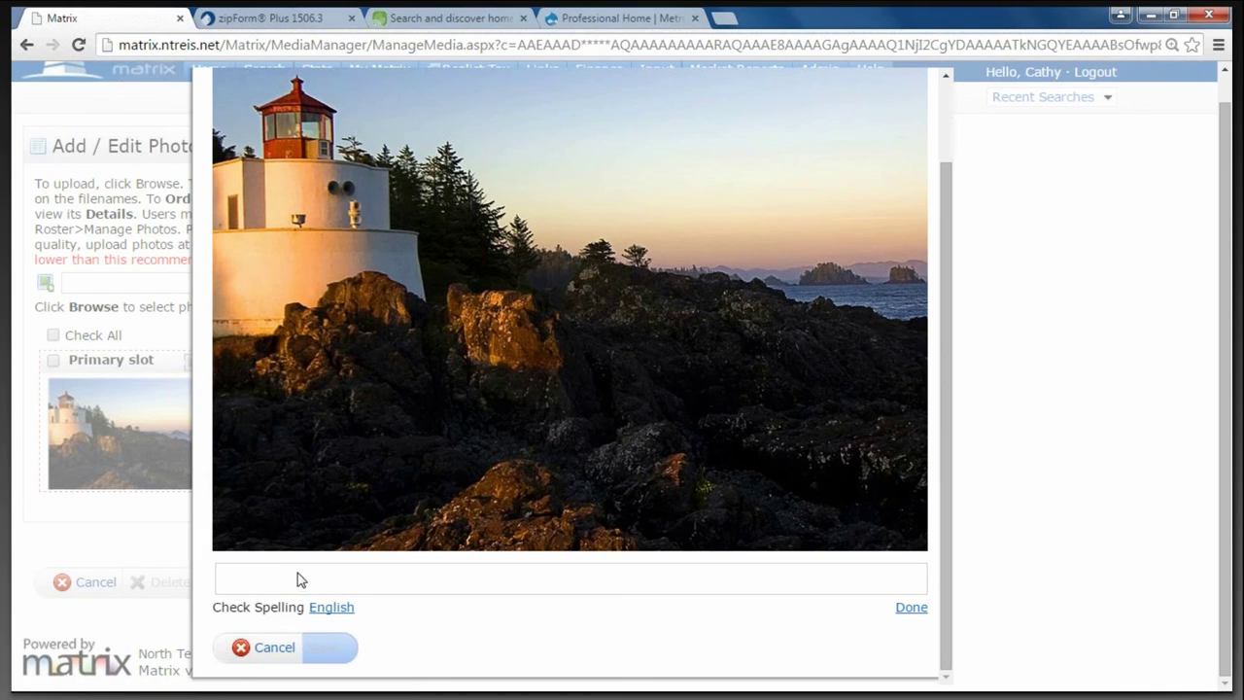
left_click(379, 576)
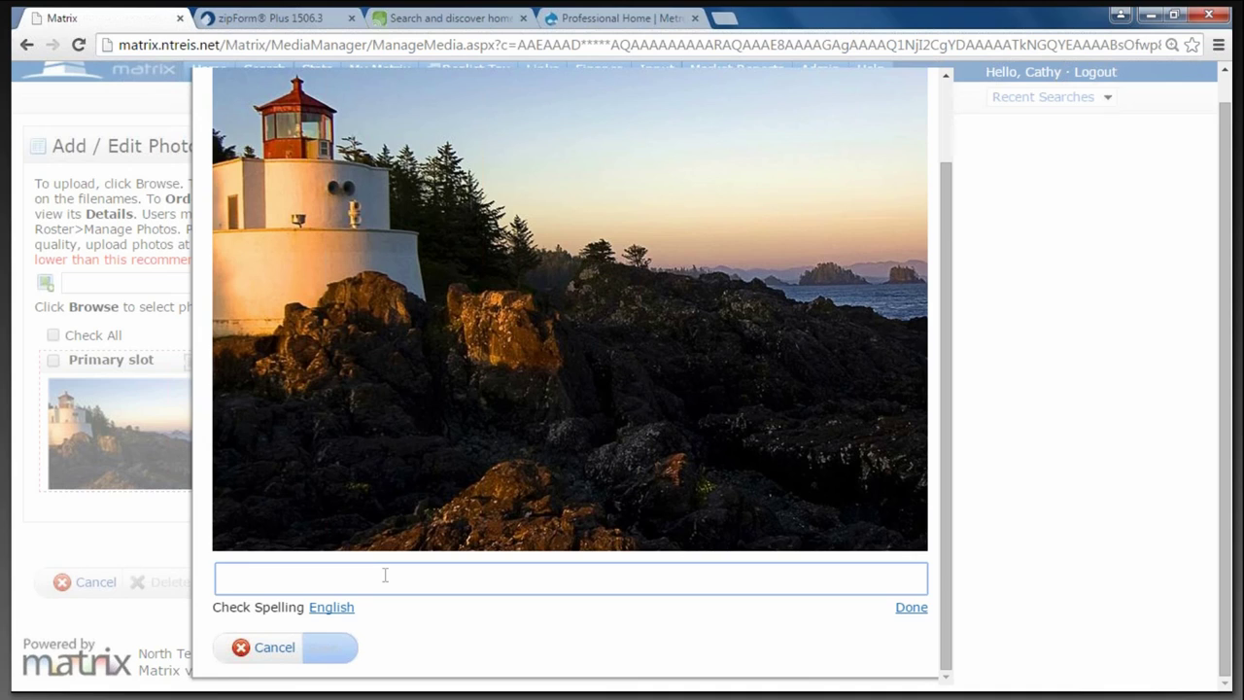
type("Great View of the Ocean!!!")
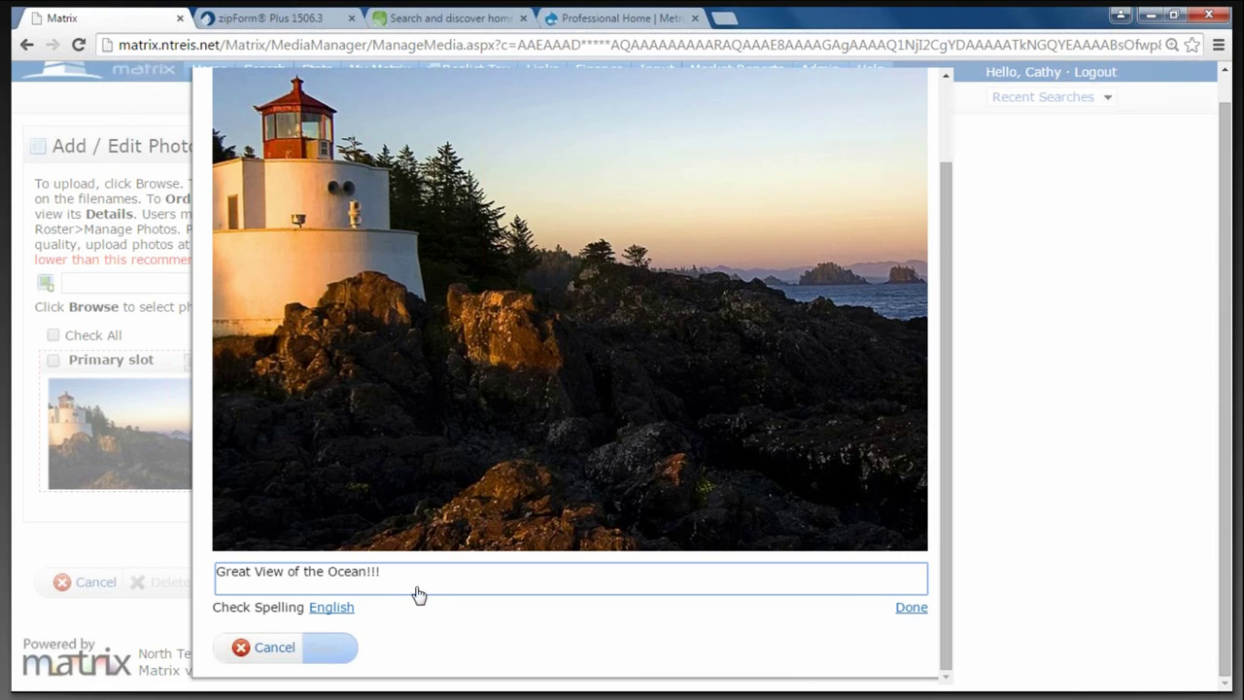
left_click(838, 597)
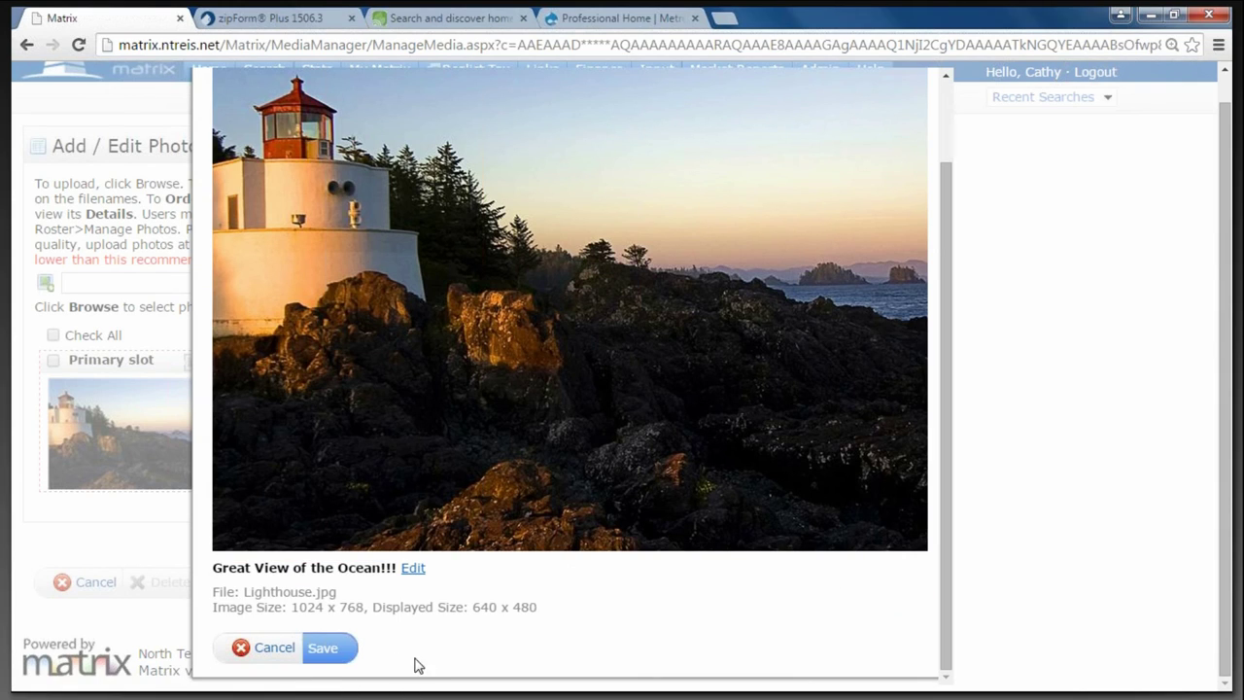
left_click(327, 651)
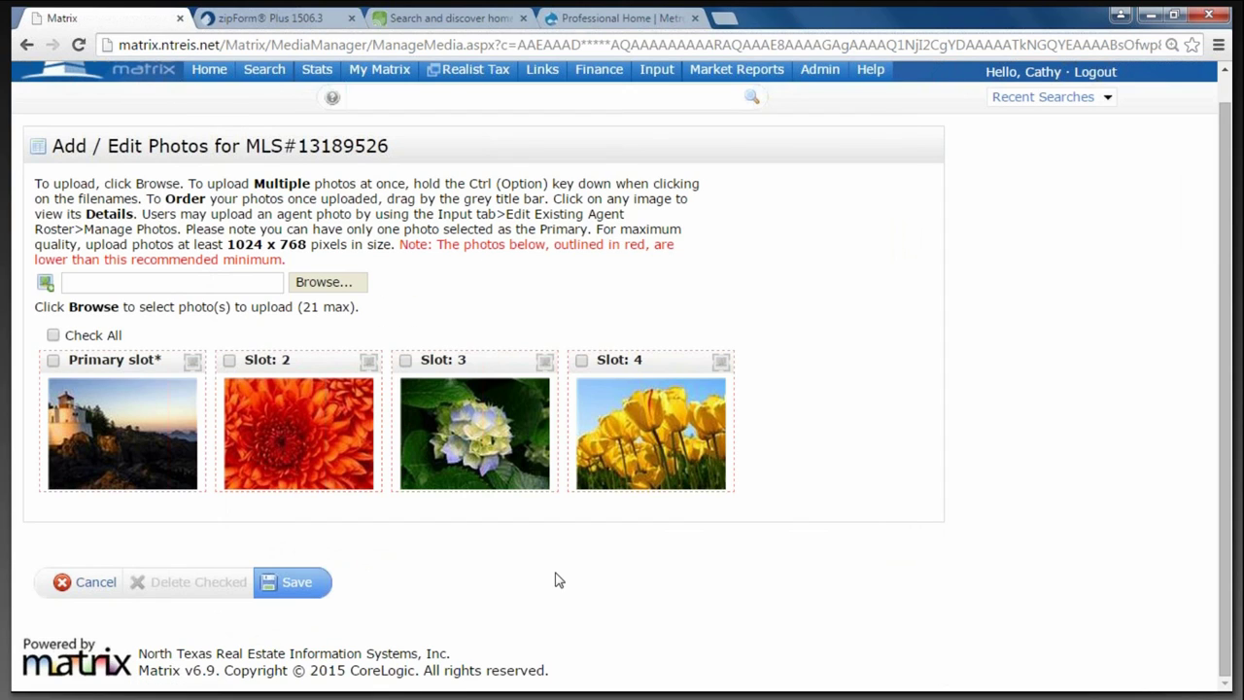
Step: Save the four-photo changes from the Add / Edit Photos page
left_click(298, 580)
left_click(299, 580)
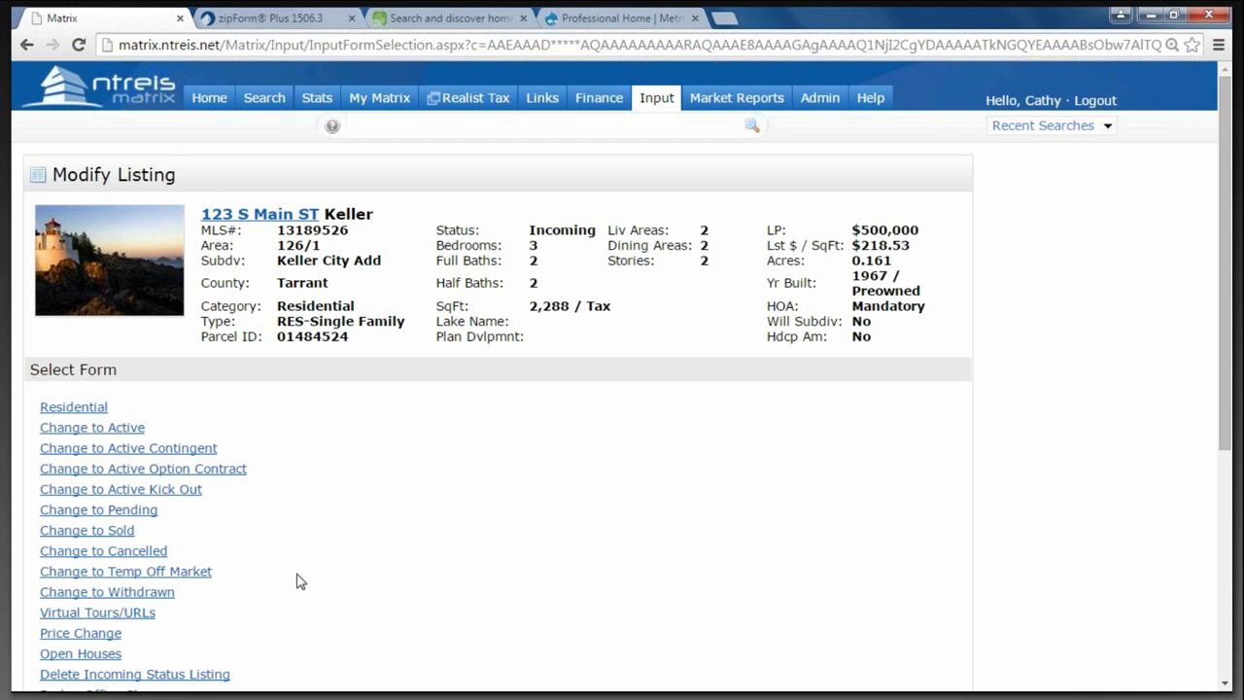
scroll(311, 577, "down", 3)
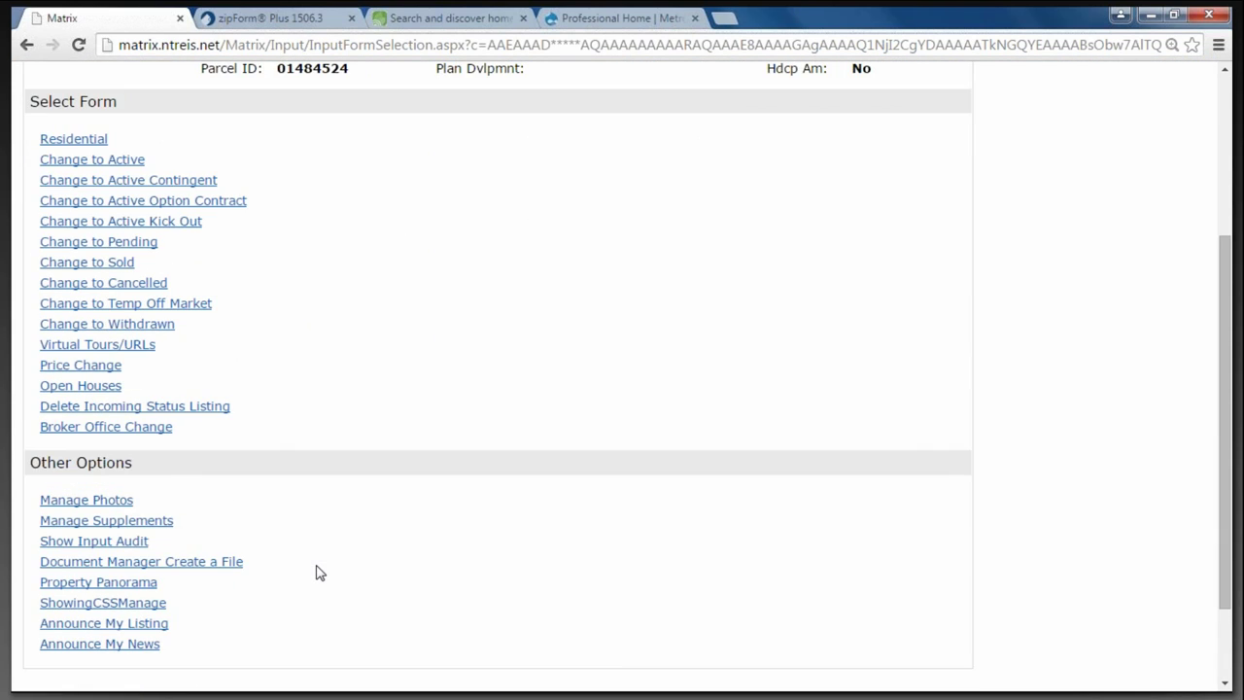
scroll(472, 404, "up", 3)
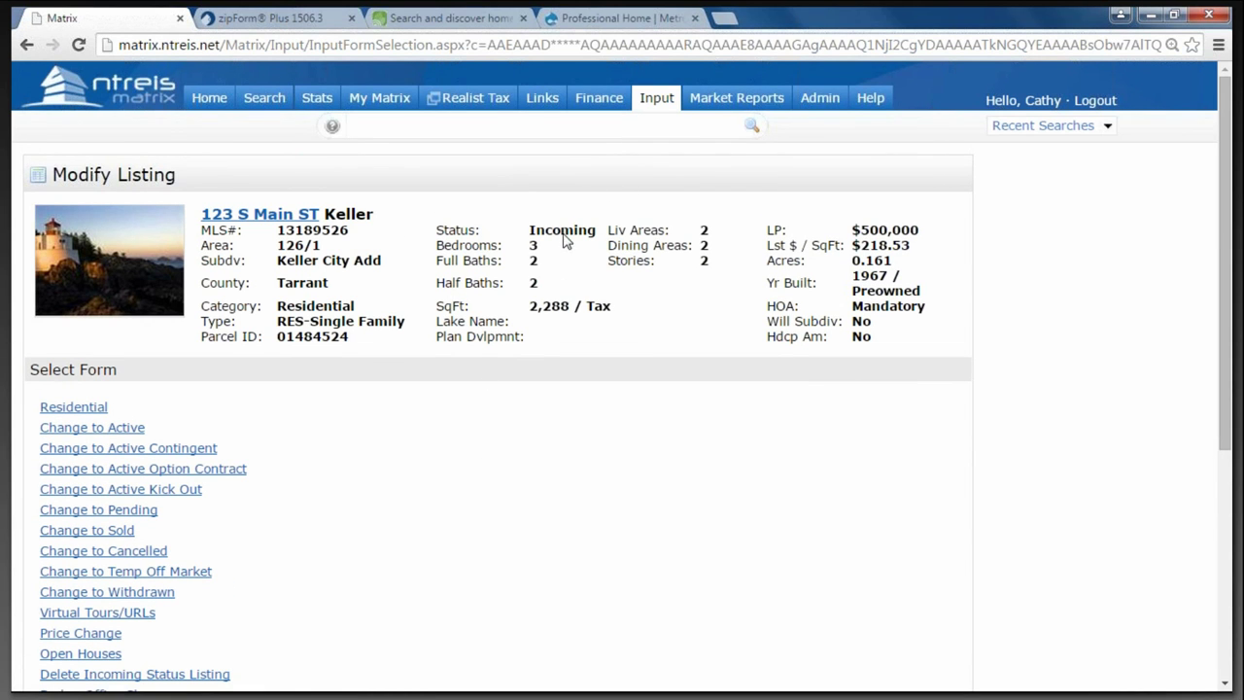
scroll(576, 470, "down", 1)
scroll(576, 470, "down", 1)
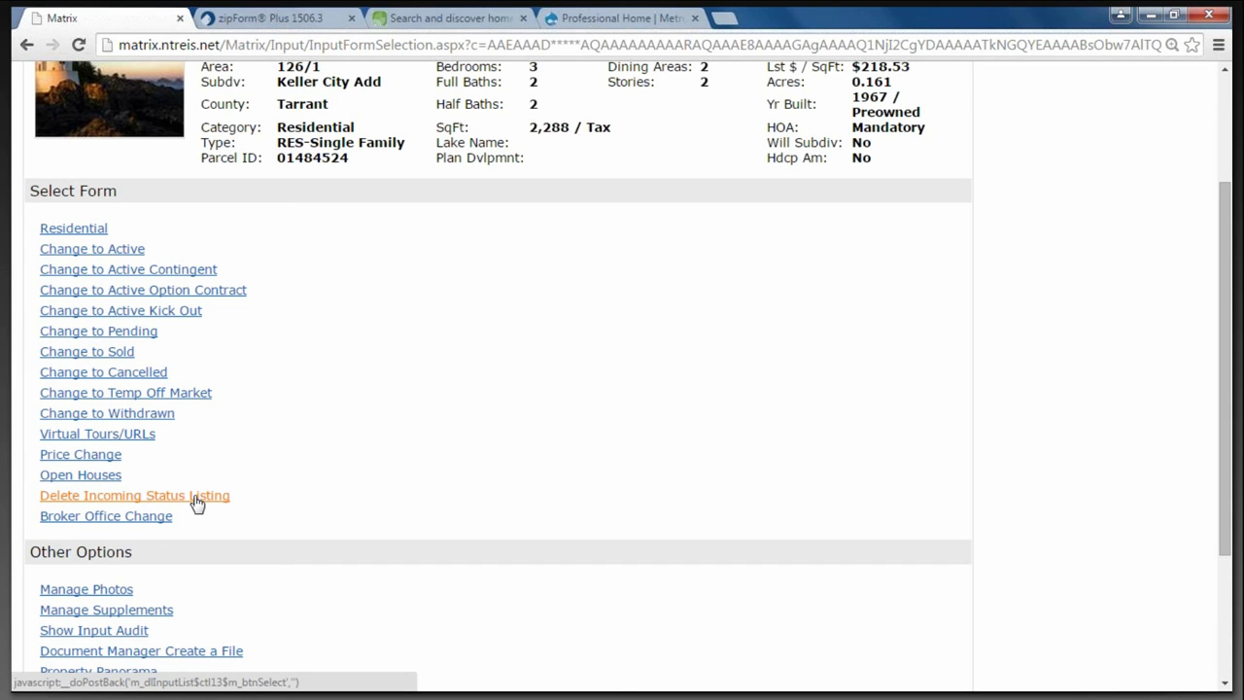
scroll(351, 494, "down", 1)
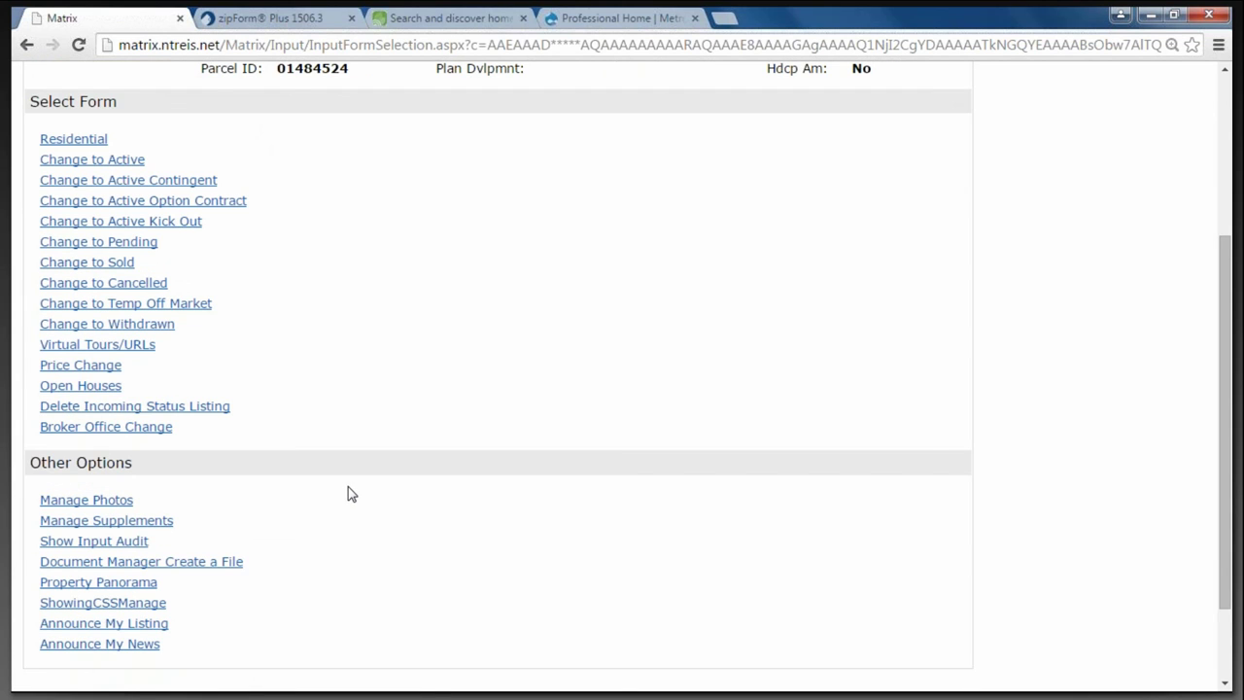
scroll(351, 494, "down", 1)
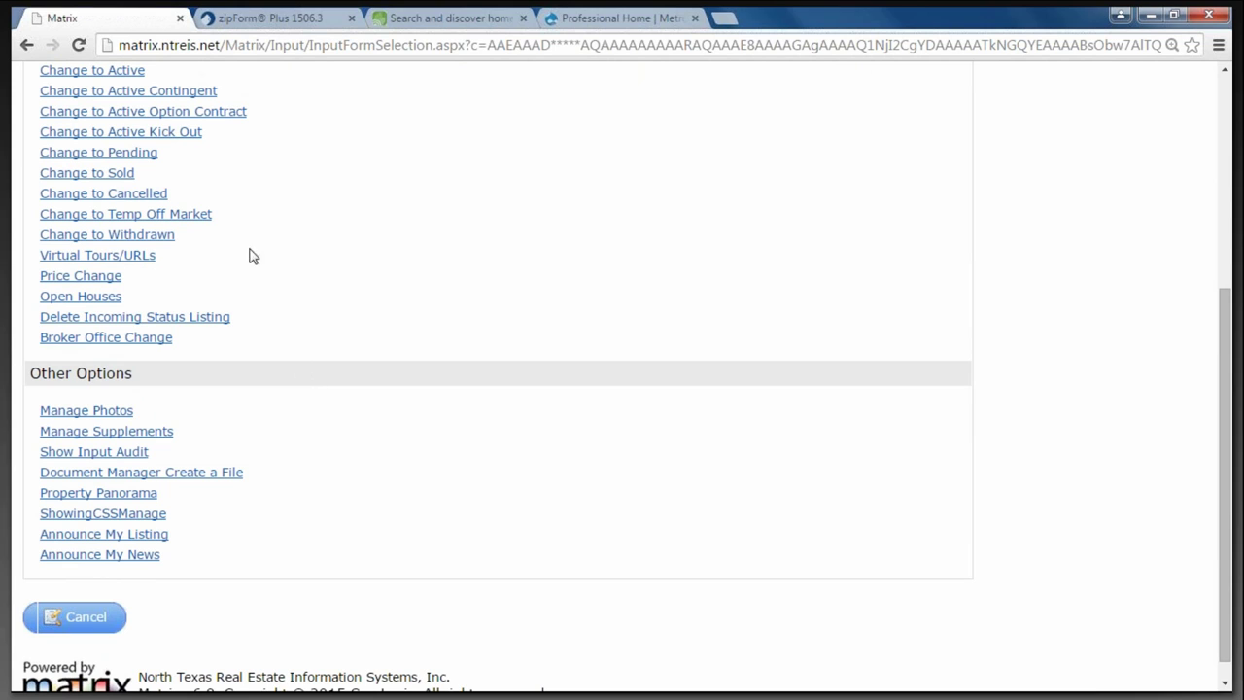
Step: Open the listing's Virtual Tours/URLs form and focus the empty Virtual Tour URL Unbranded field
left_click(113, 259)
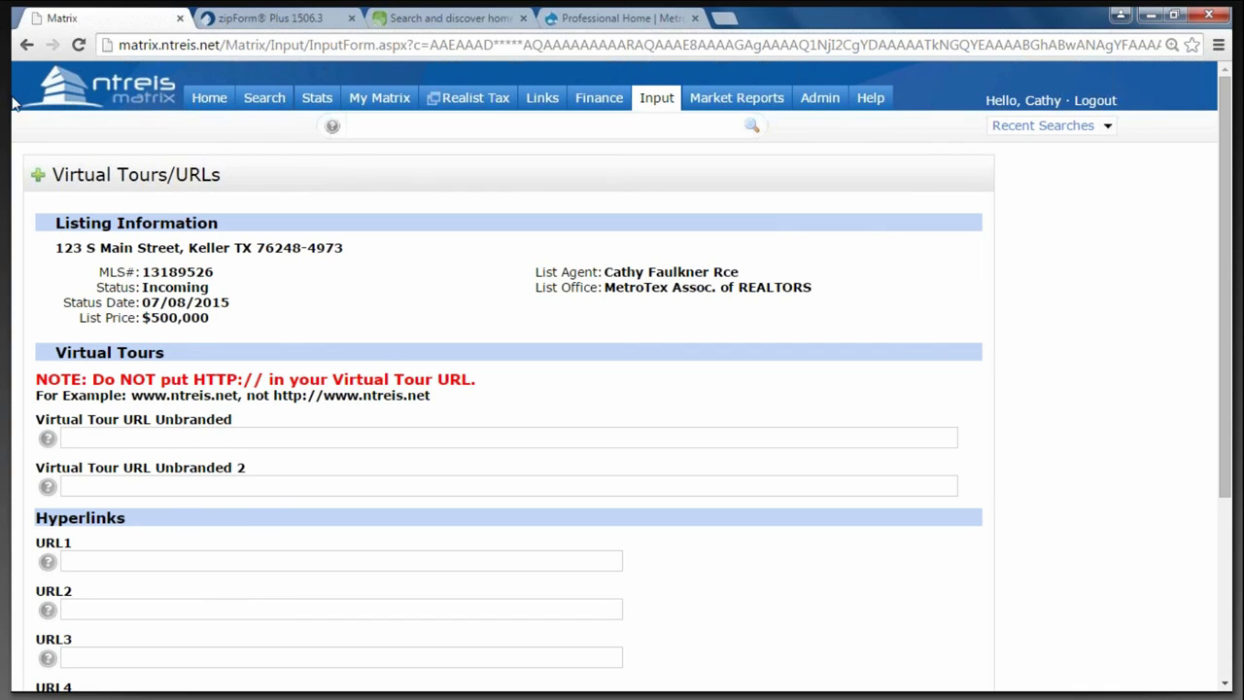
left_click(26, 45)
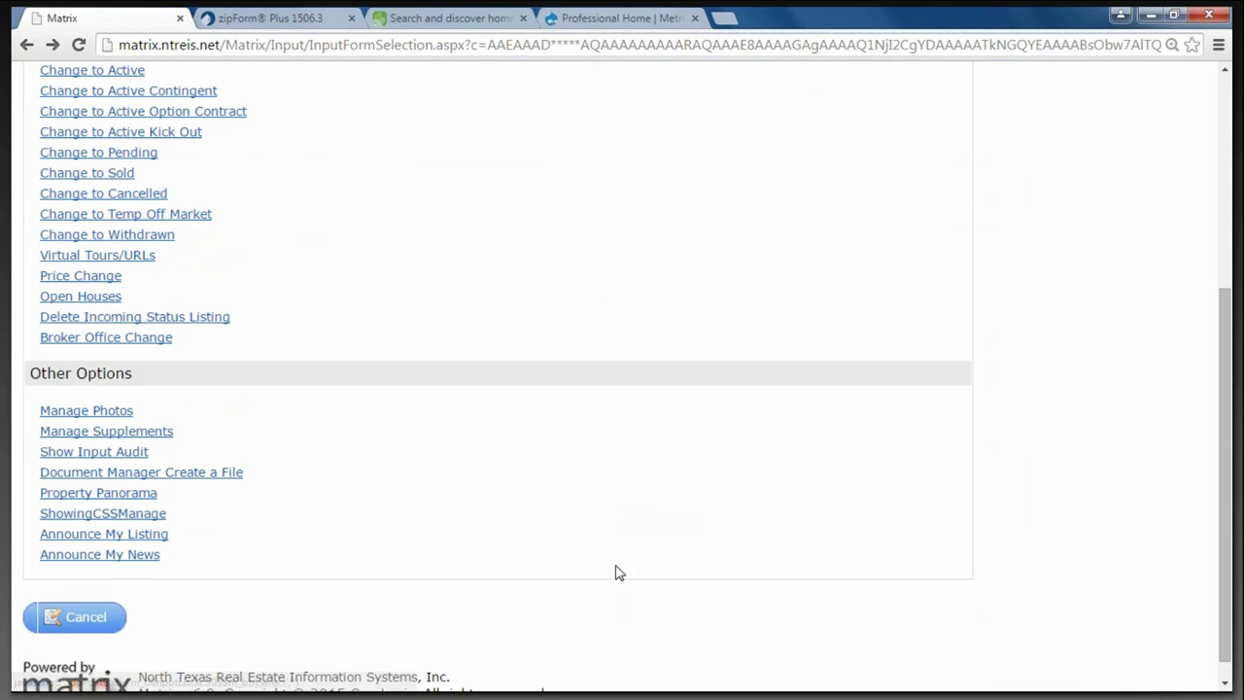
left_click(119, 264)
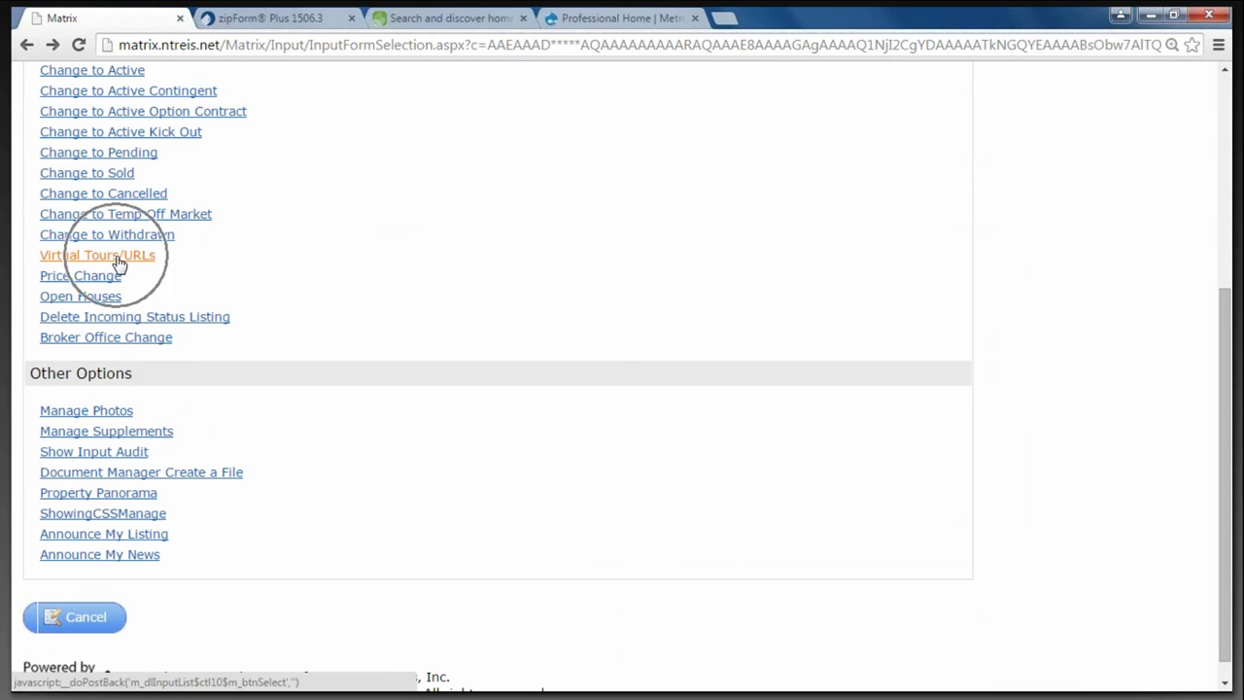
left_click(117, 259)
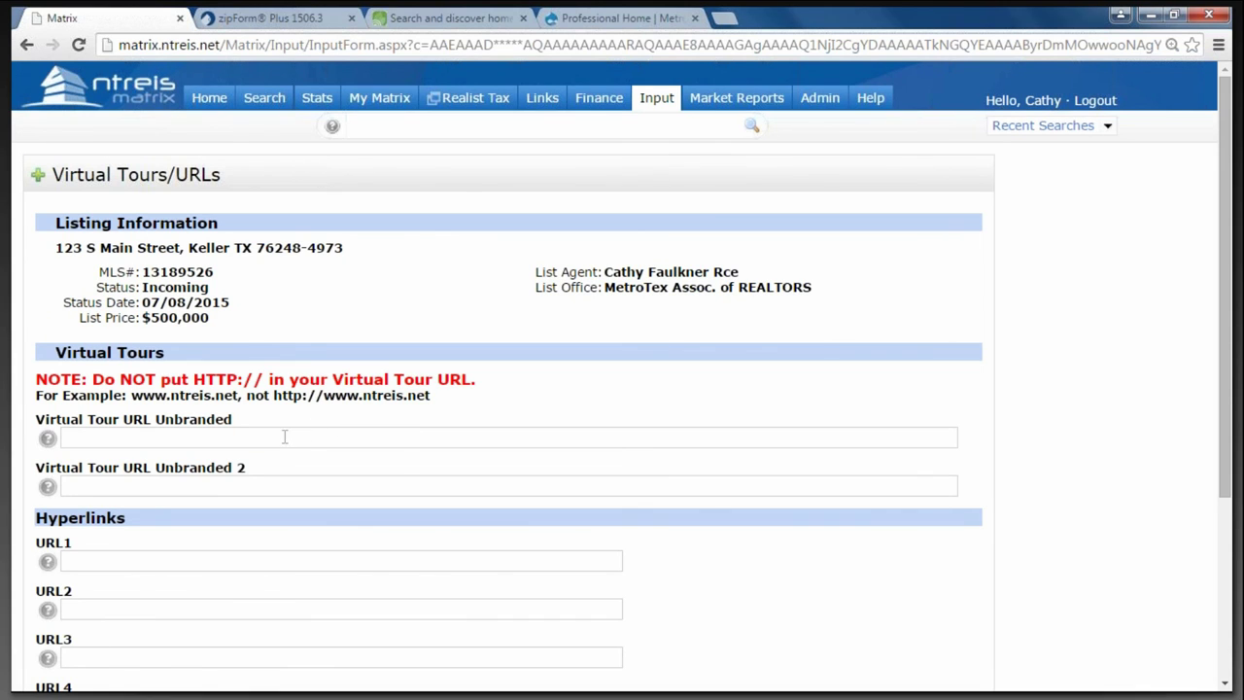
left_click(288, 437)
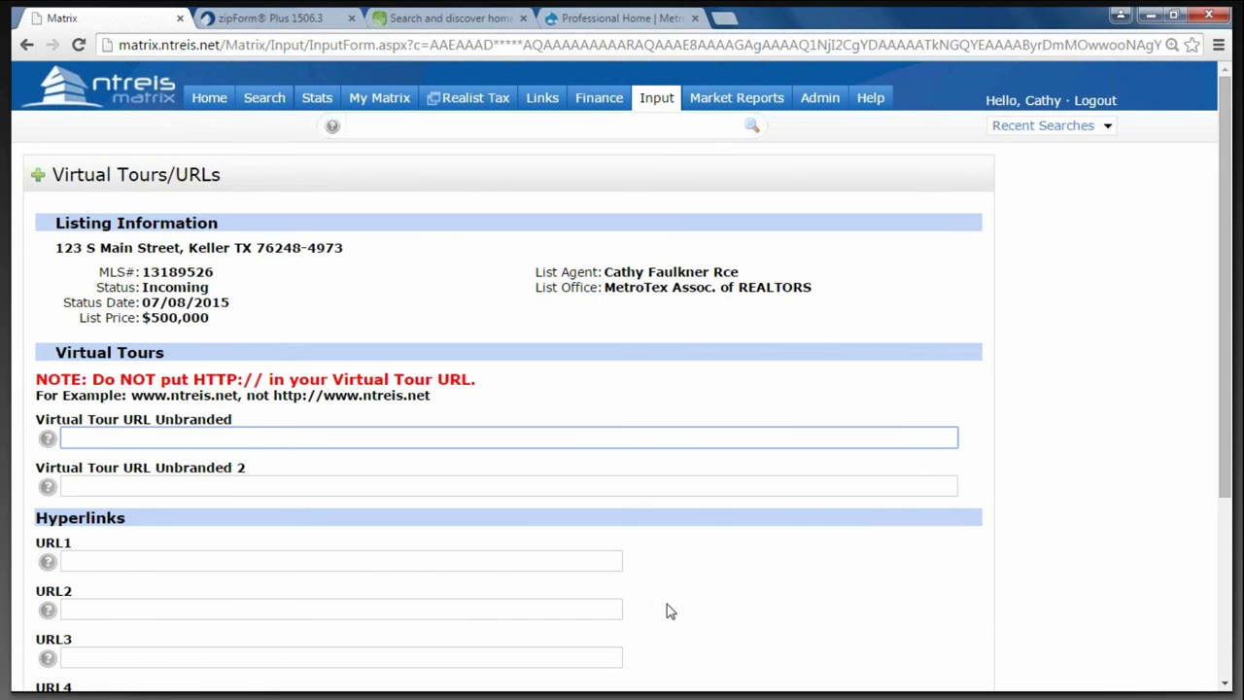
scroll(695, 605, "down", 1)
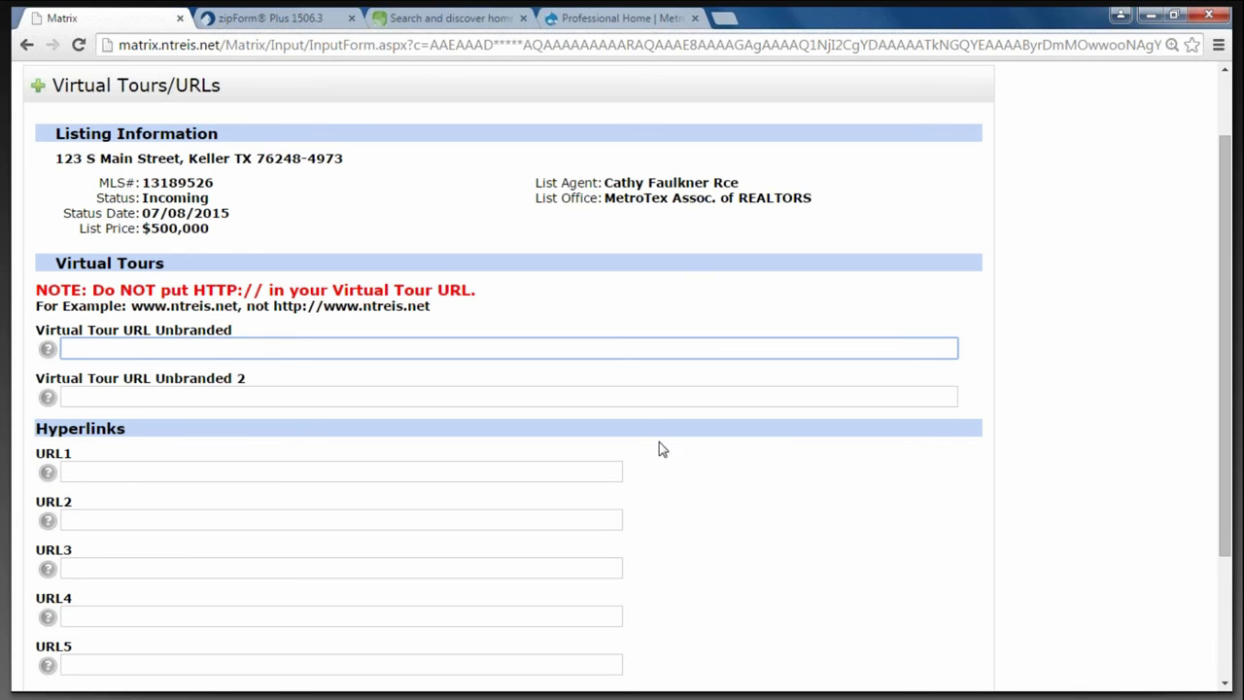
scroll(133, 163, "up", 1)
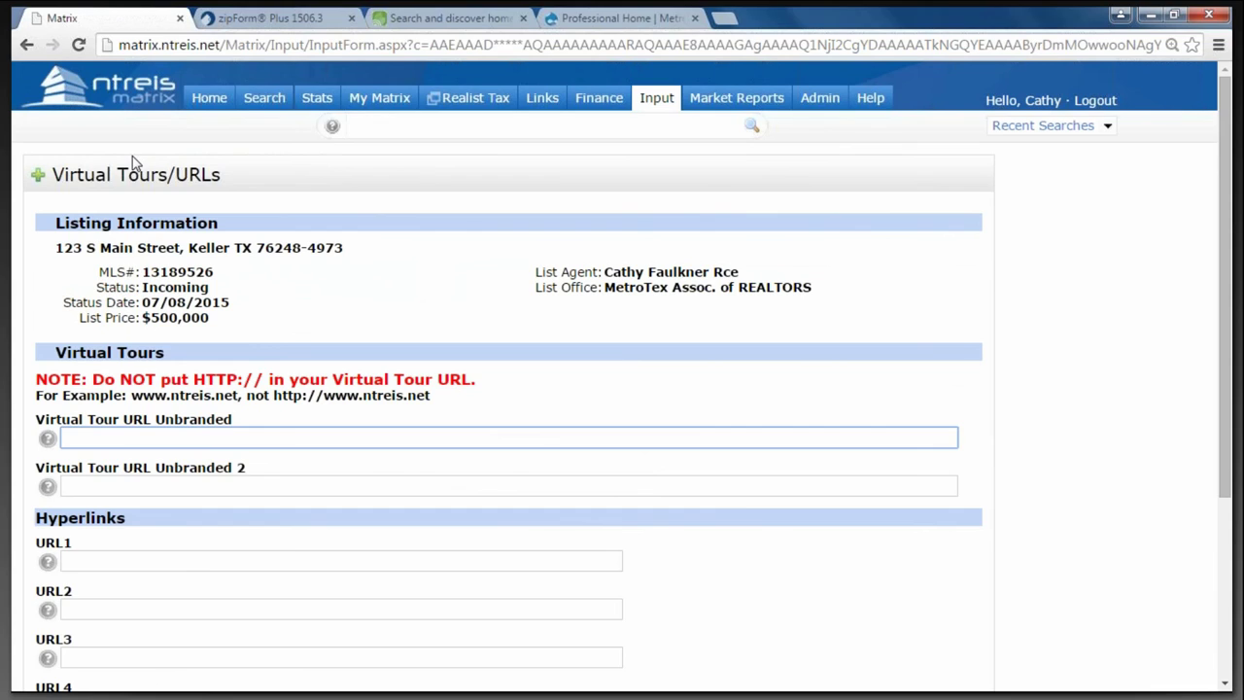
Step: Return to the Matrix home dashboard and scroll down to External Links
left_click(208, 104)
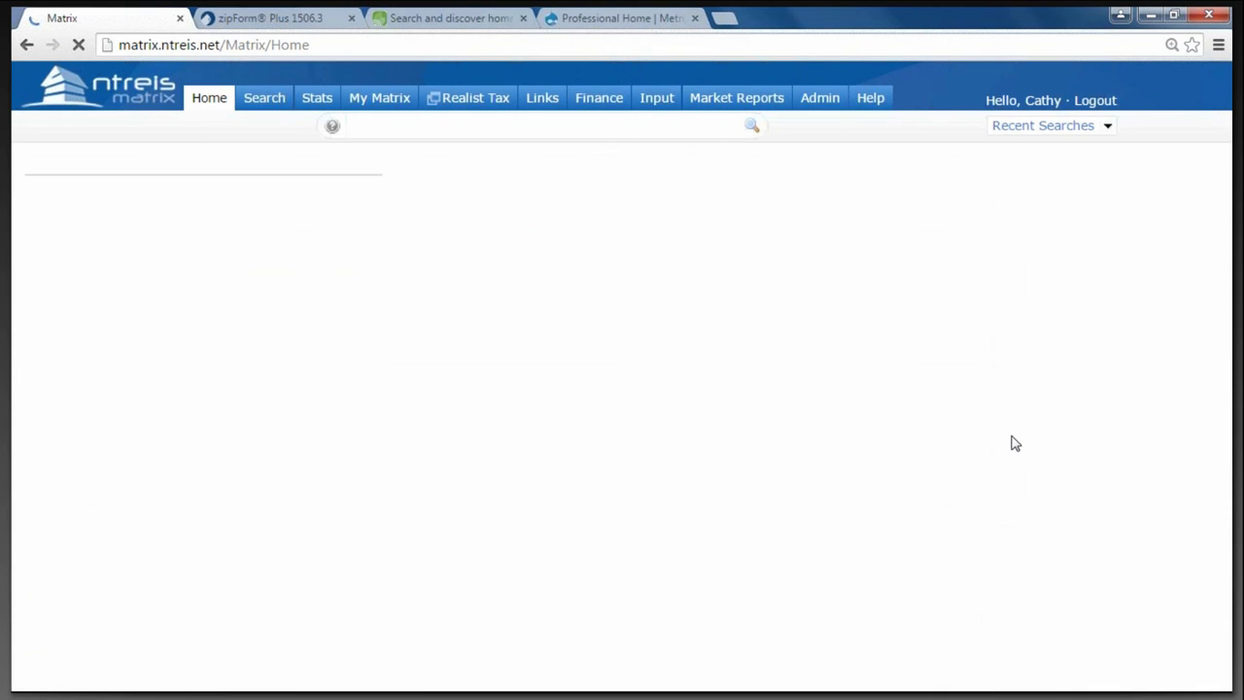
scroll(1020, 483, "down", 4)
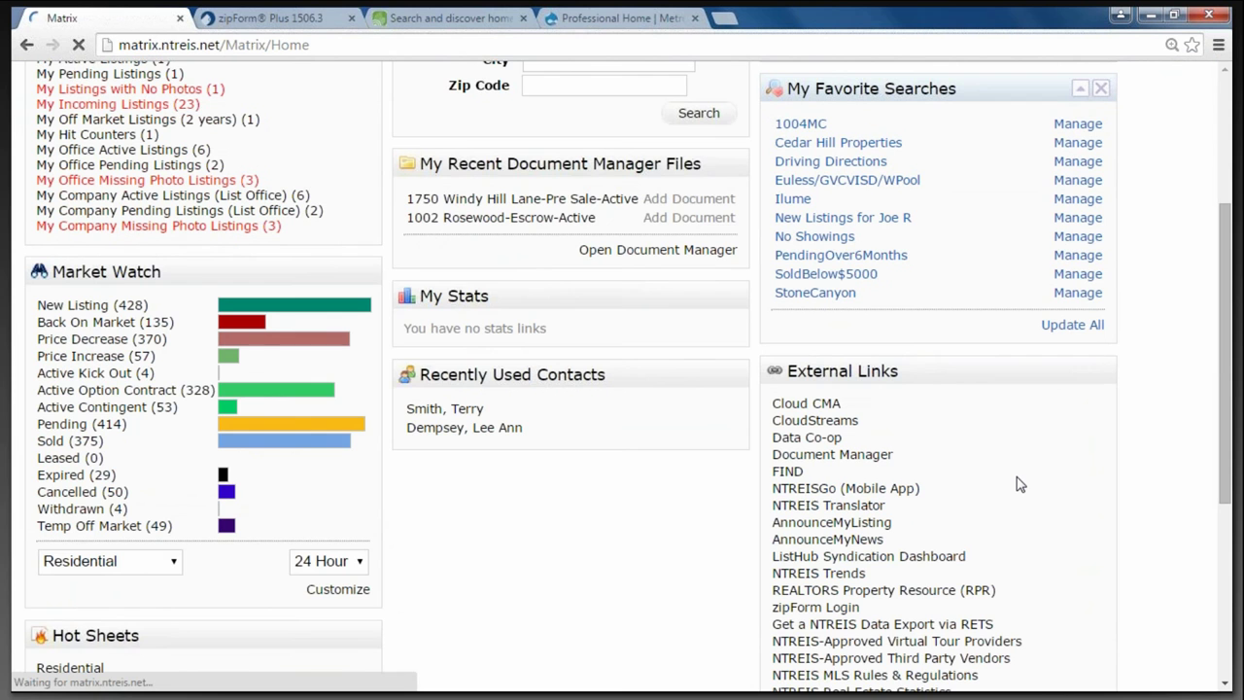
scroll(957, 580, "down", 1)
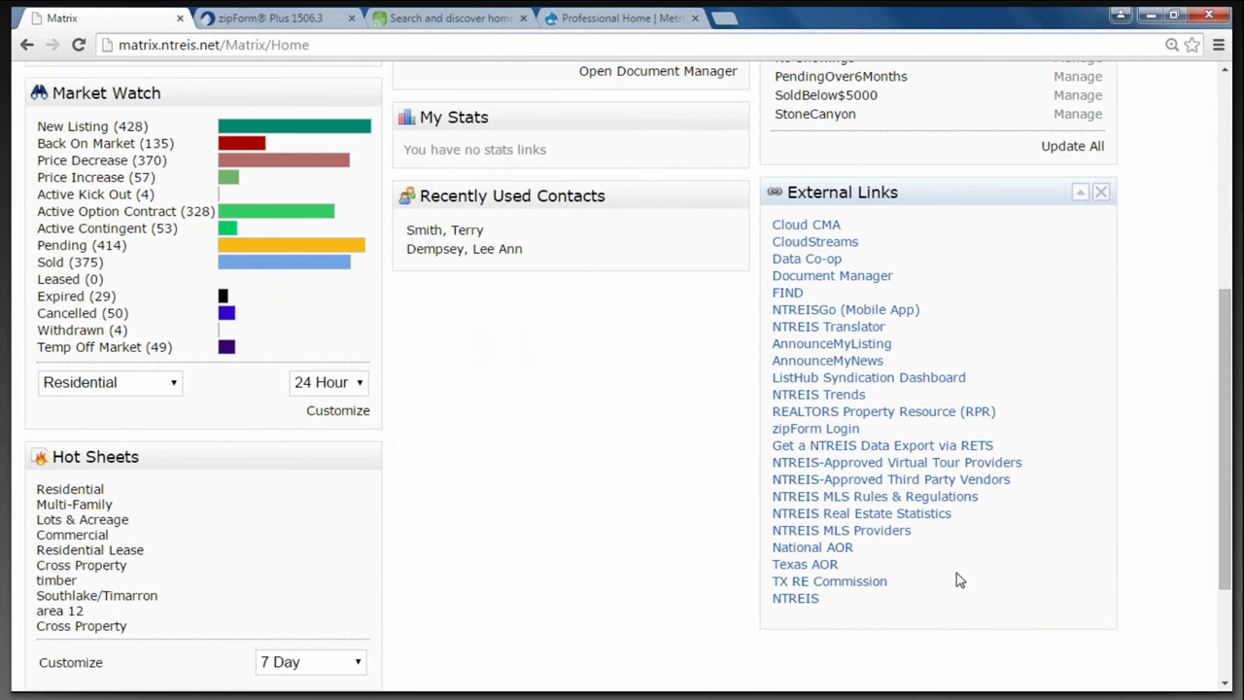
Step: View the NTREIS-Approved Virtual Tour Providers document, then return to the page top
left_click(872, 463)
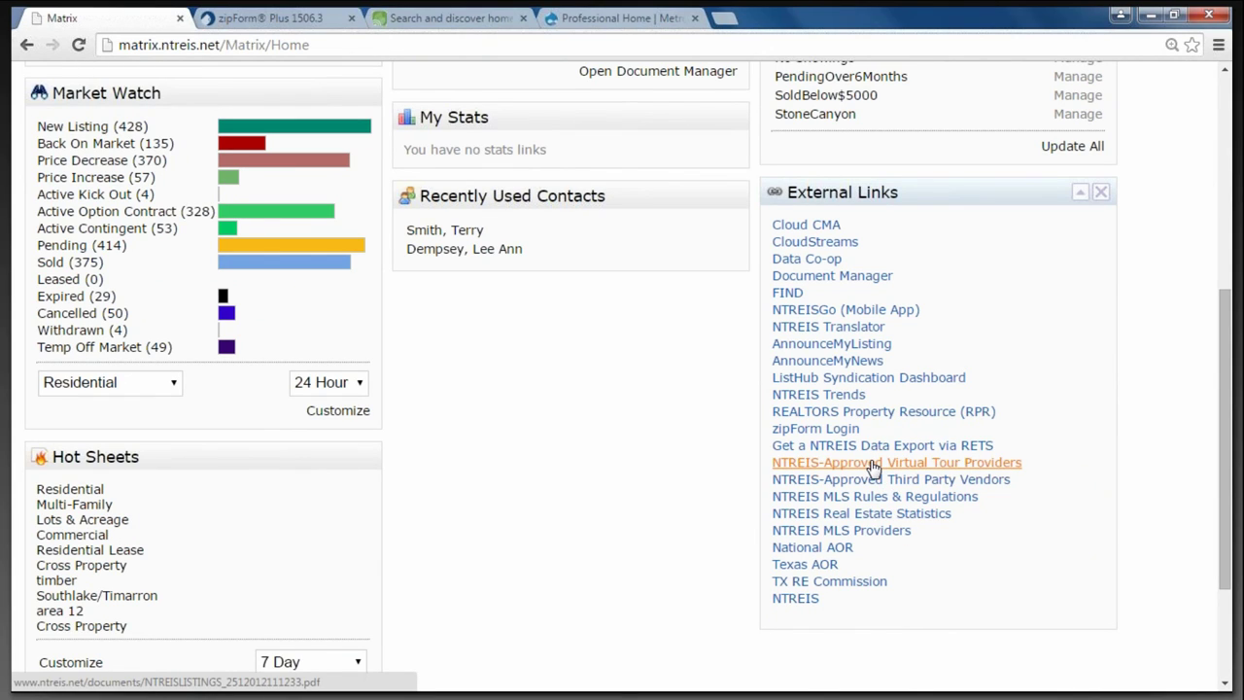
left_click(873, 465)
left_click(872, 466)
scroll(625, 506, "up", 1)
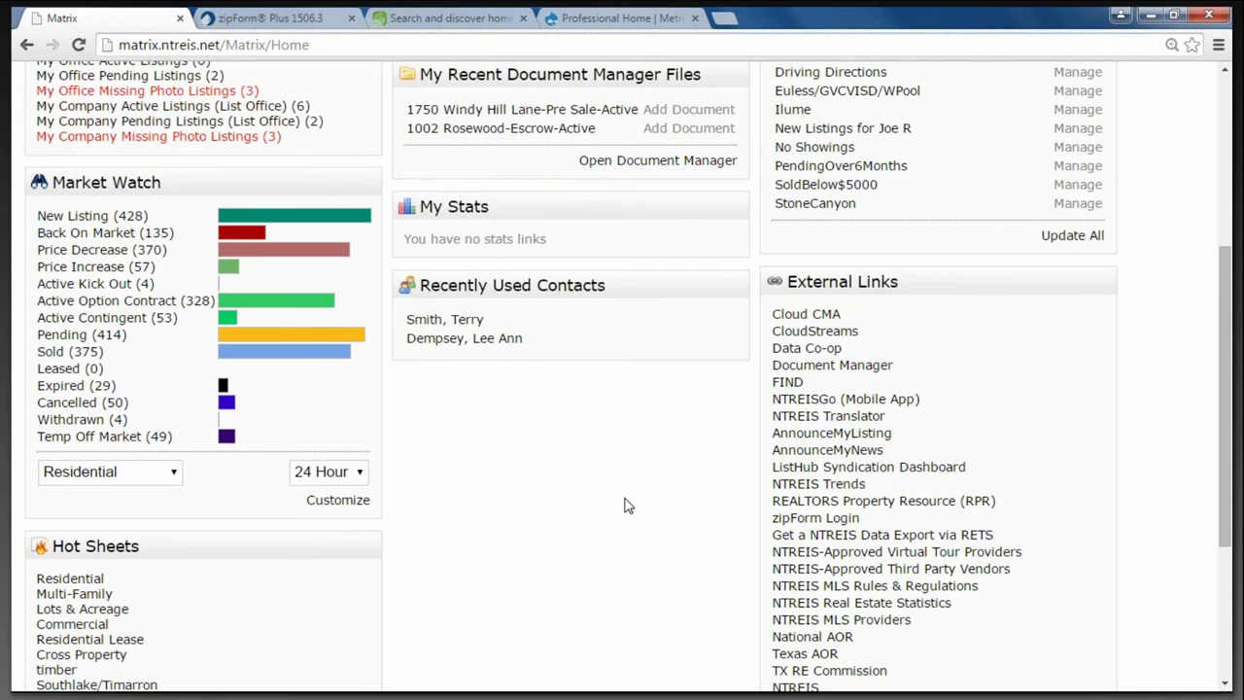
scroll(627, 505, "up", 4)
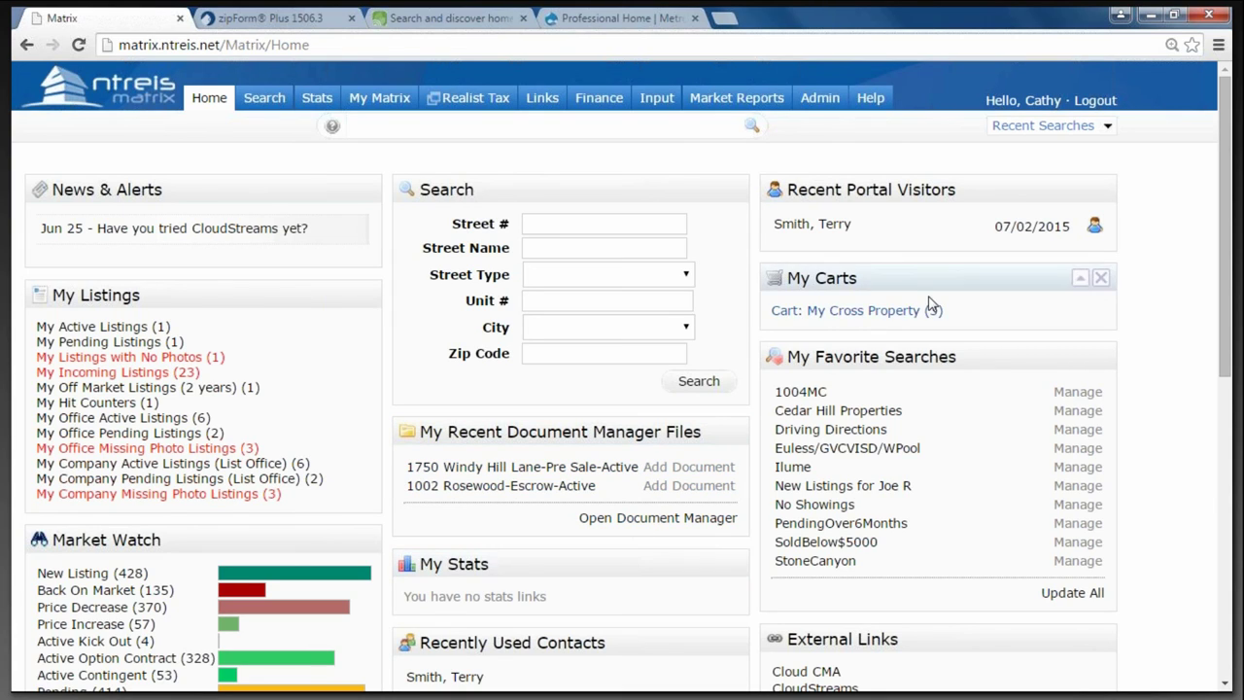
Step: Show the dfwrealestate.com 'Search and discover homes' tab
left_click(435, 20)
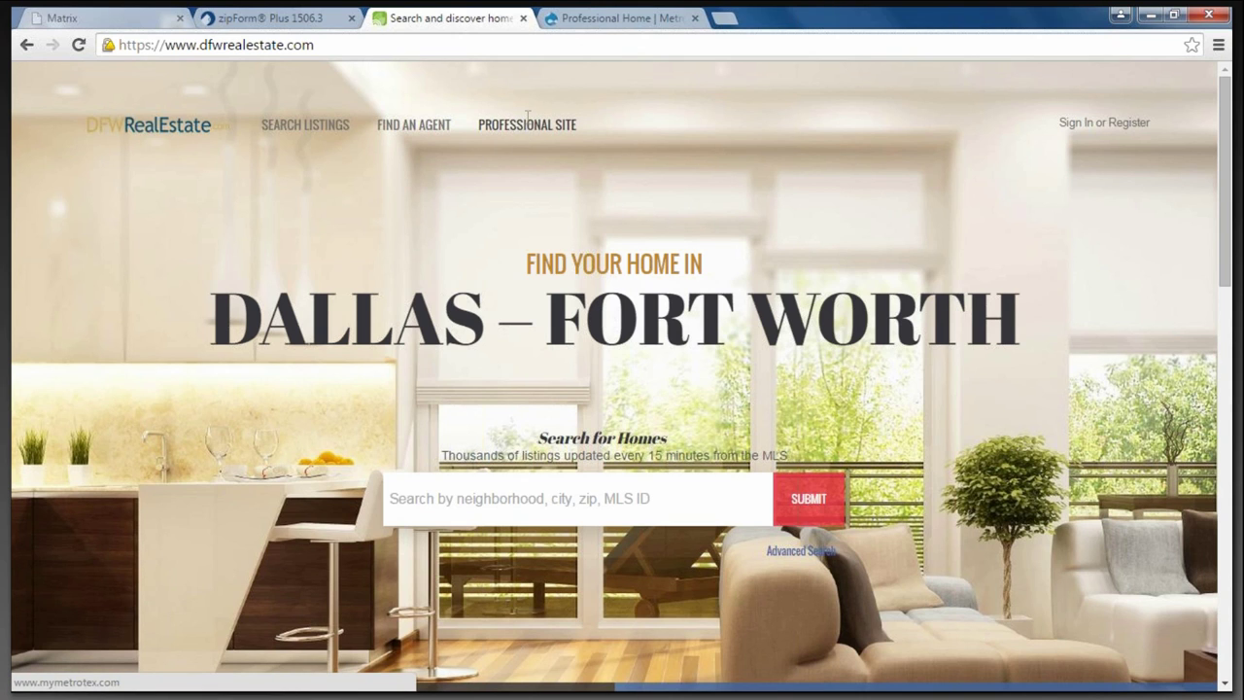
Step: Open Technical Support under Tools & Resources on mymetrotex.com and browse its Matrix resources
left_click(579, 23)
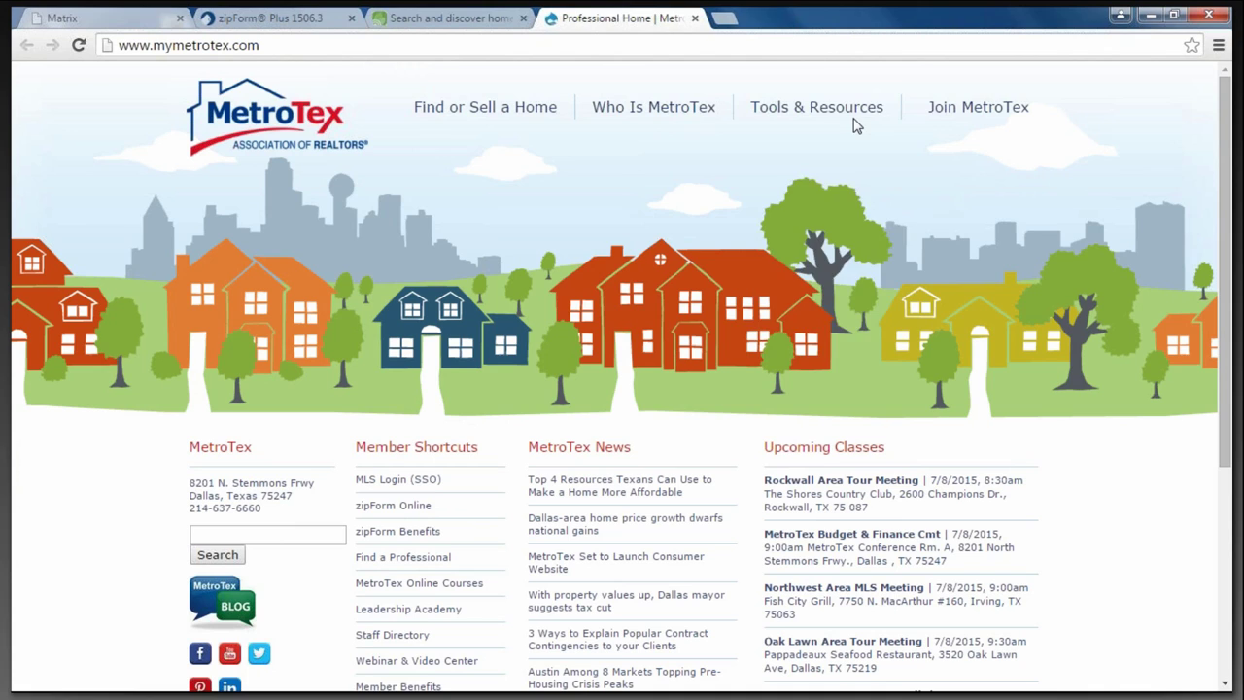
mouse_move(855, 125)
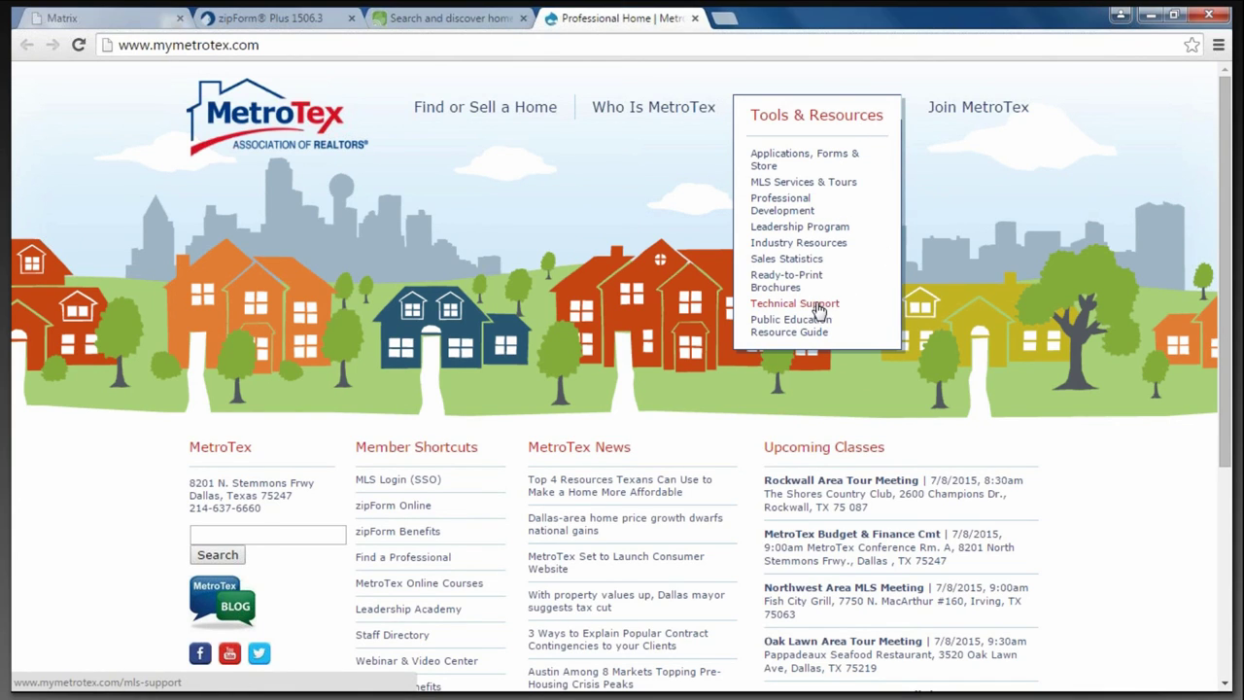
left_click(819, 309)
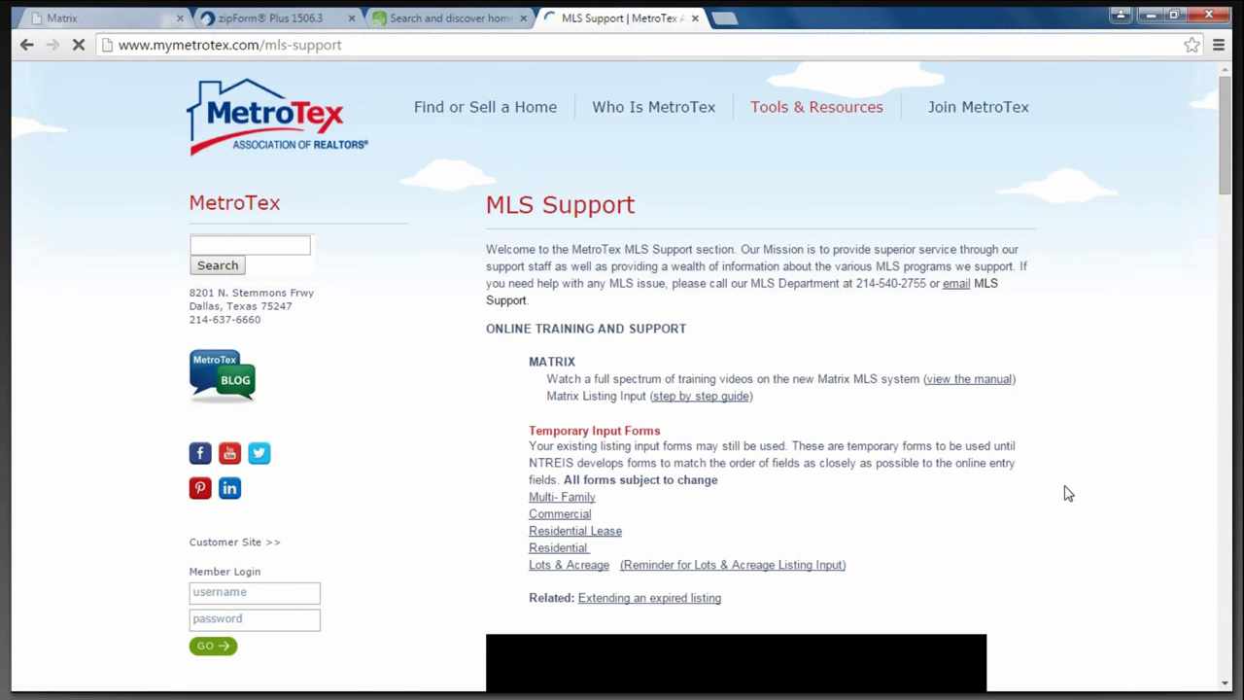
scroll(1069, 494, "down", 5)
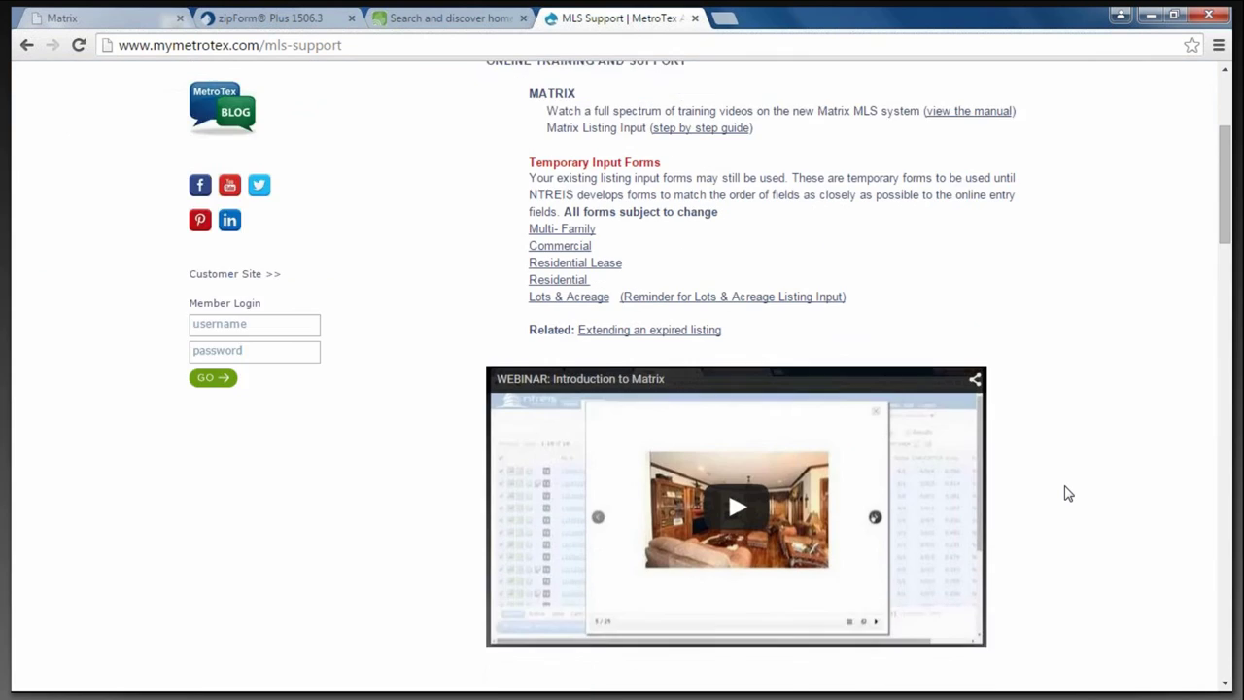
scroll(1069, 494, "down", 13)
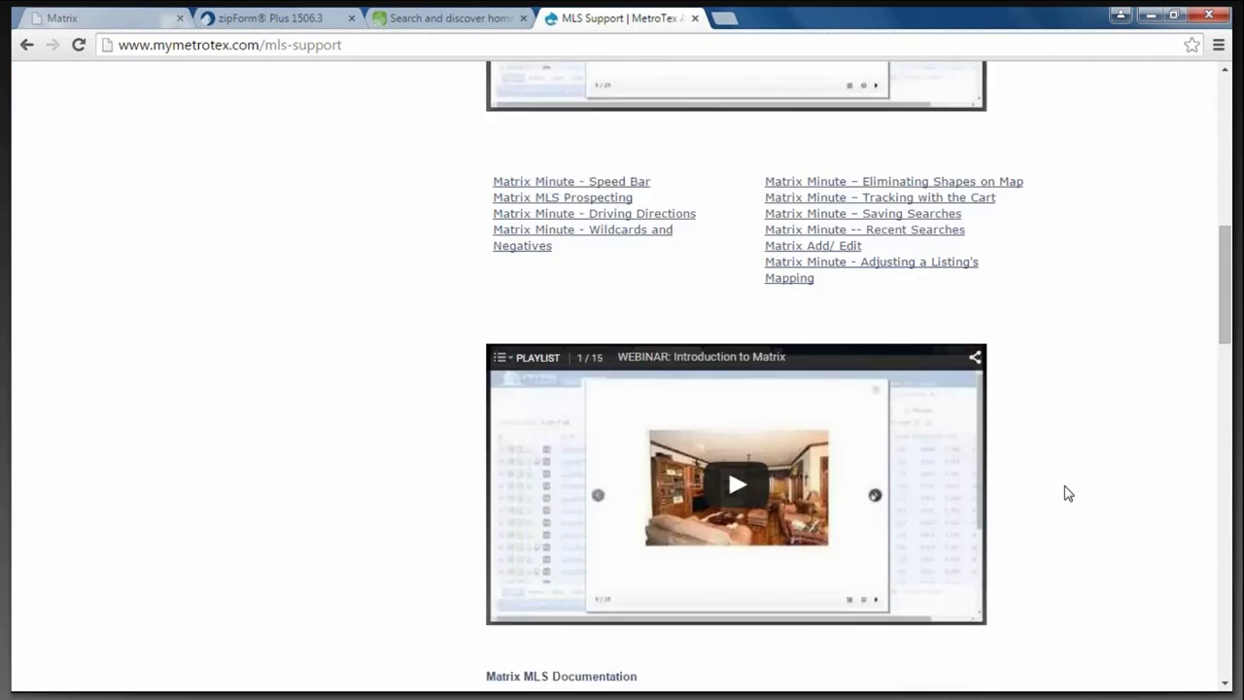
scroll(1069, 494, "up", 18)
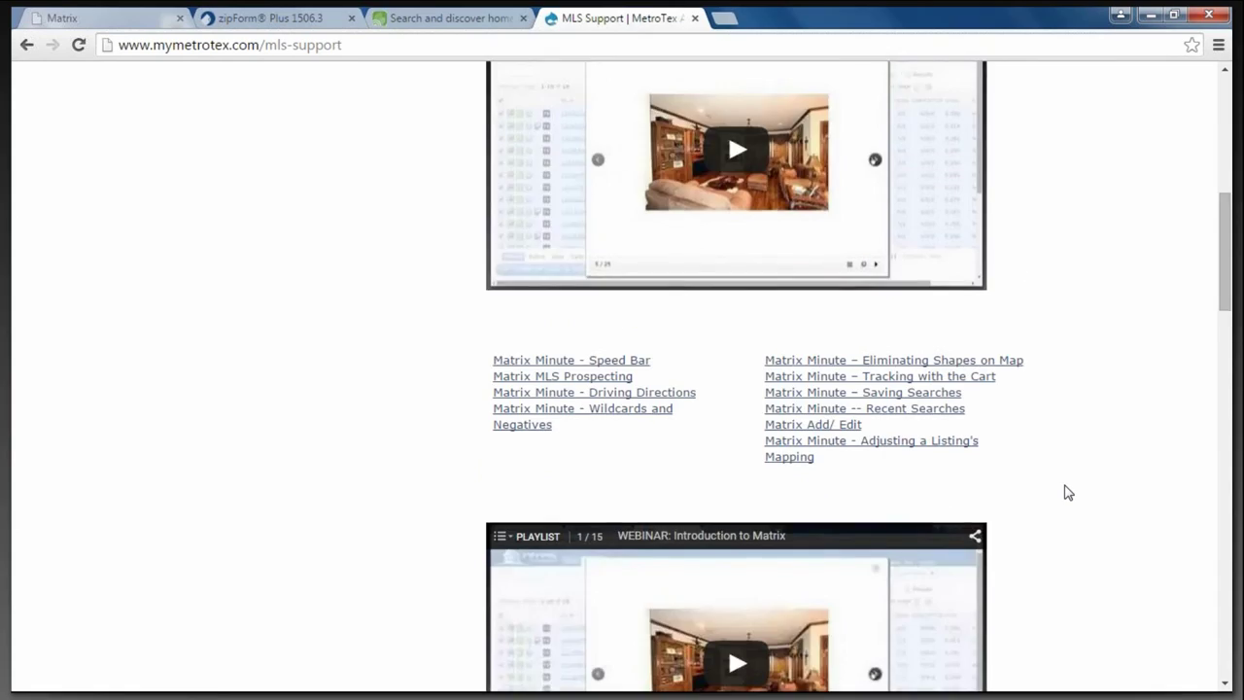
scroll(1068, 493, "down", 13)
scroll(1068, 490, "down", 3)
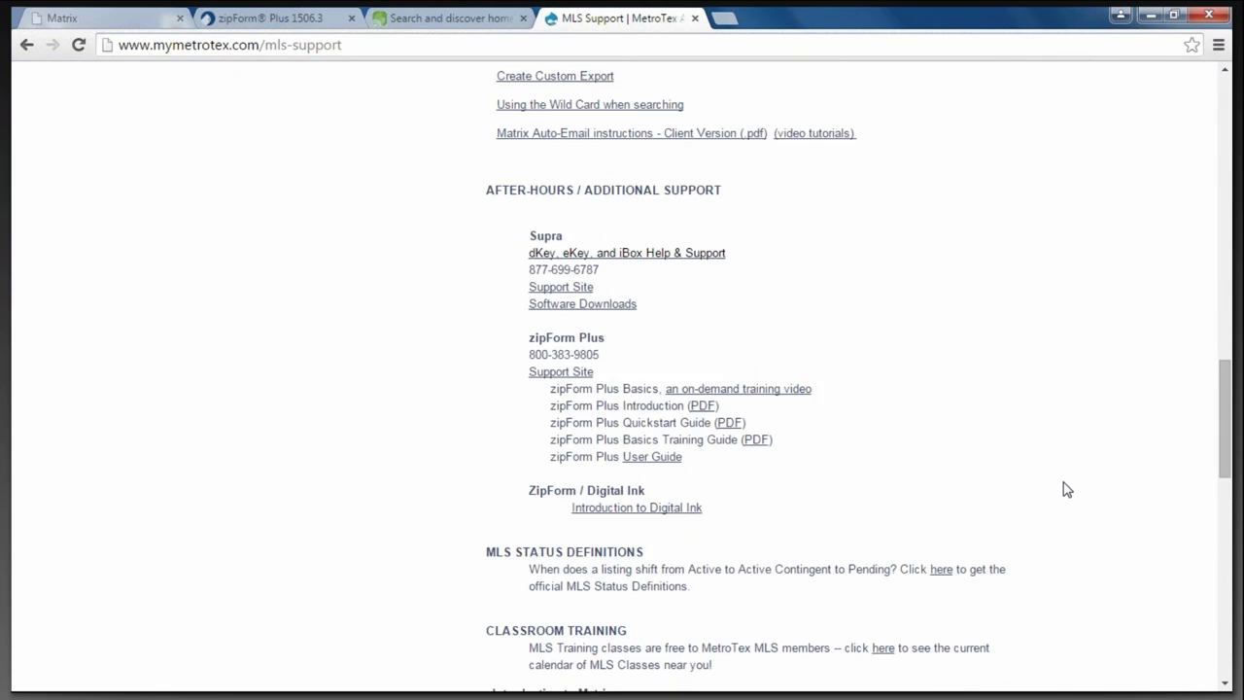
scroll(1069, 490, "up", 16)
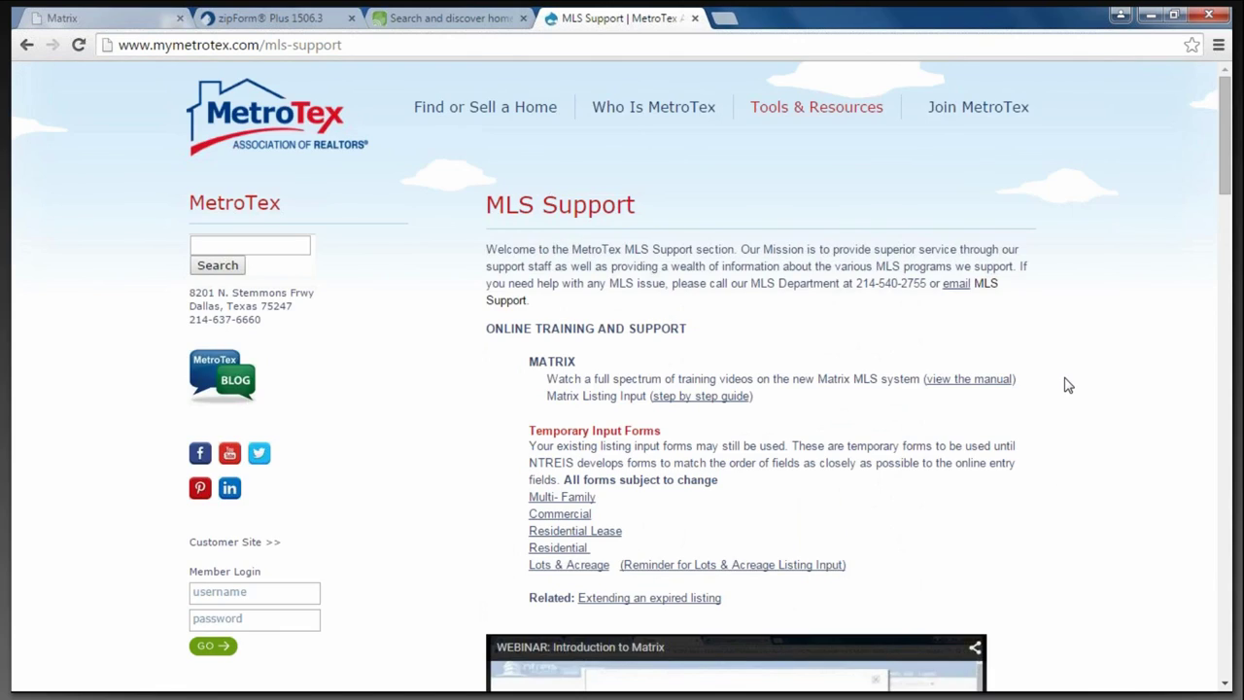